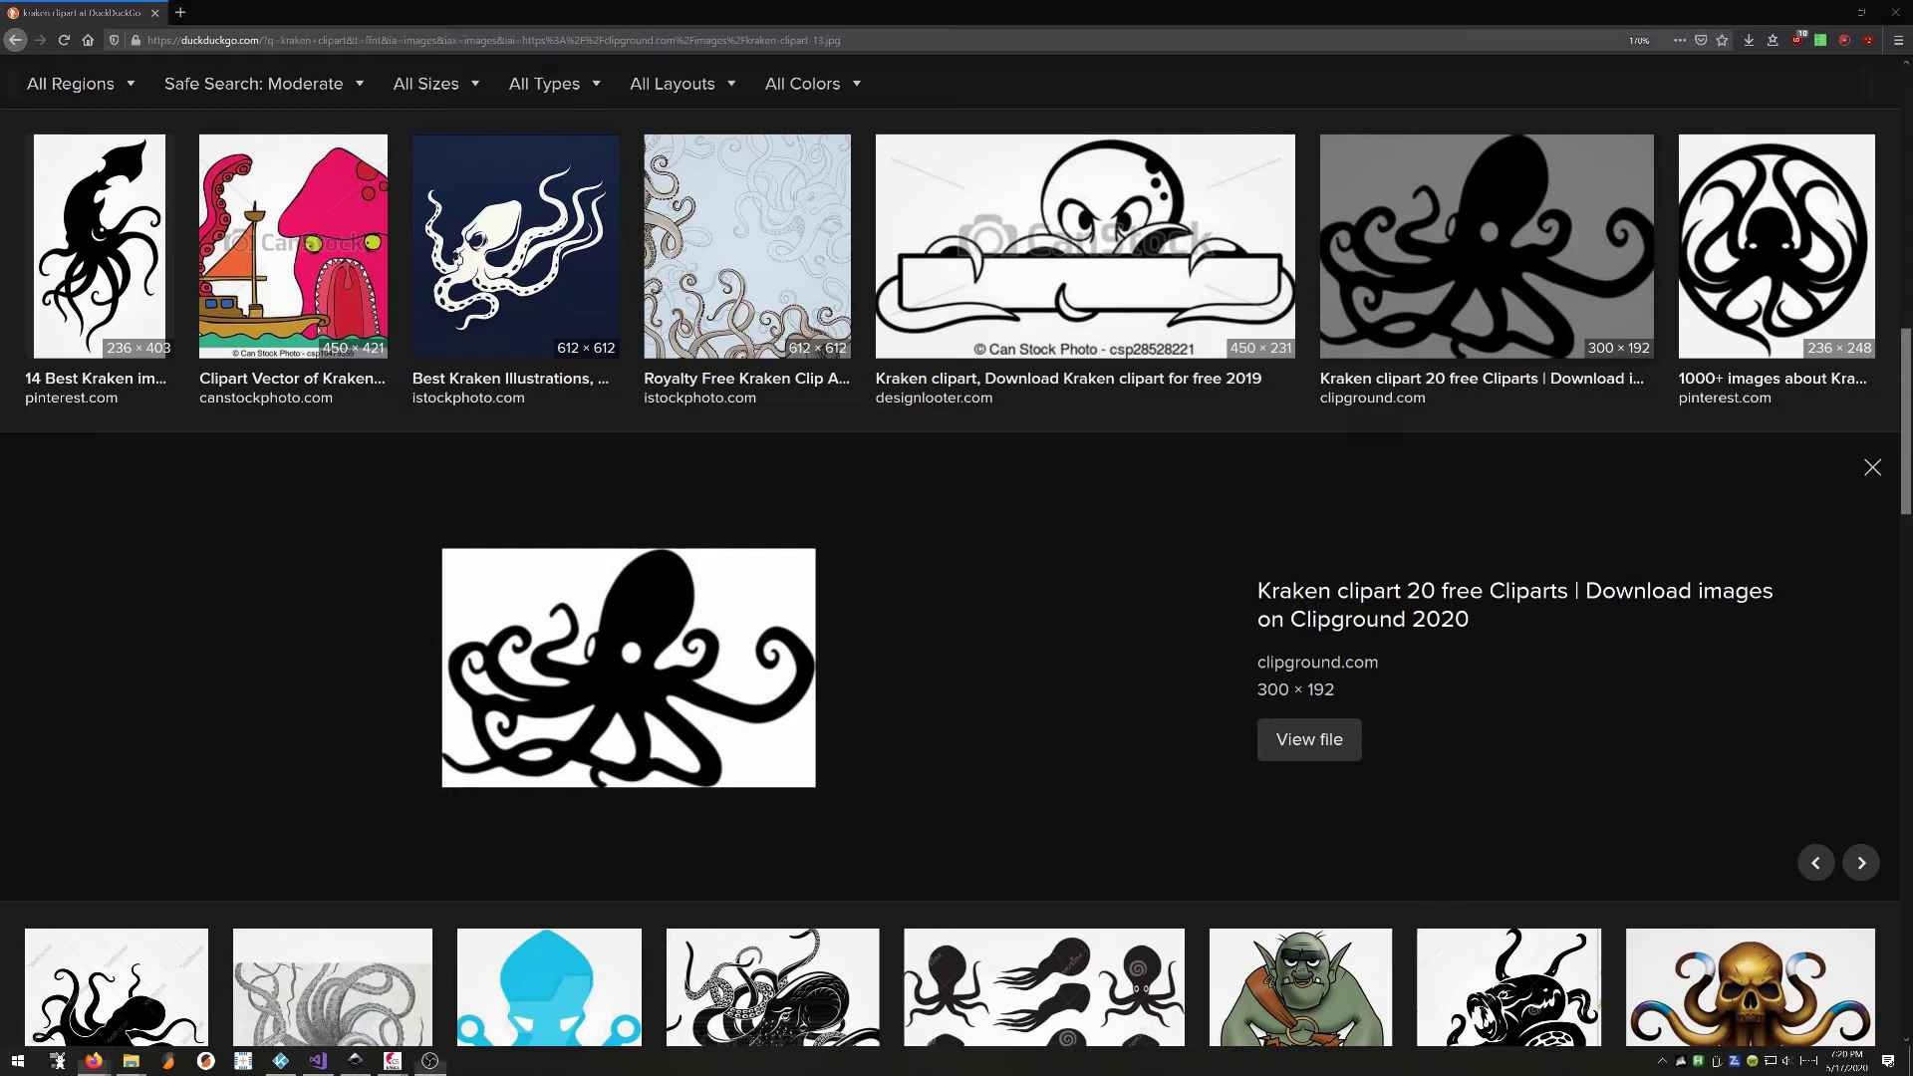
# Step: Open the full-size octopus clipart in Firefox, copy the image, and switch to the blank Inkscape document
pyautogui.click(1341, 744)
pyautogui.rightClick(937, 541)
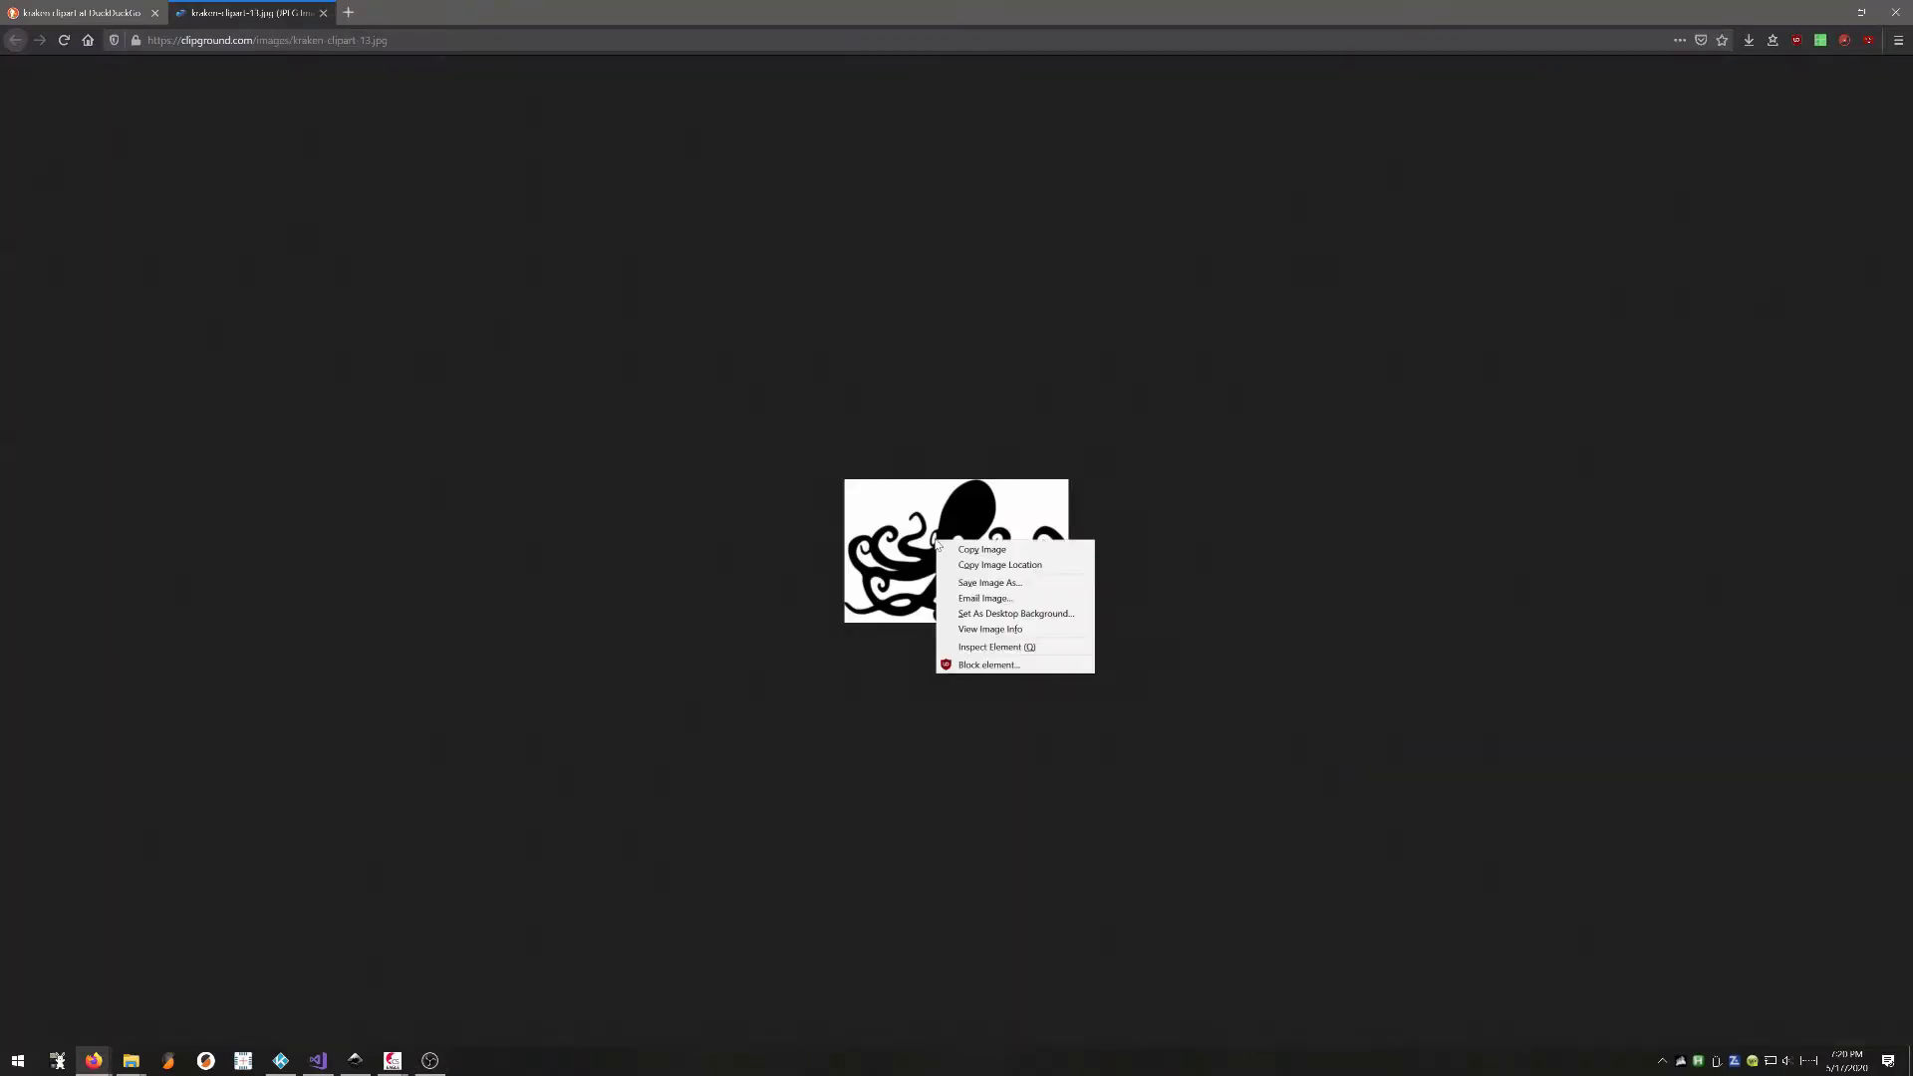
pyautogui.click(971, 553)
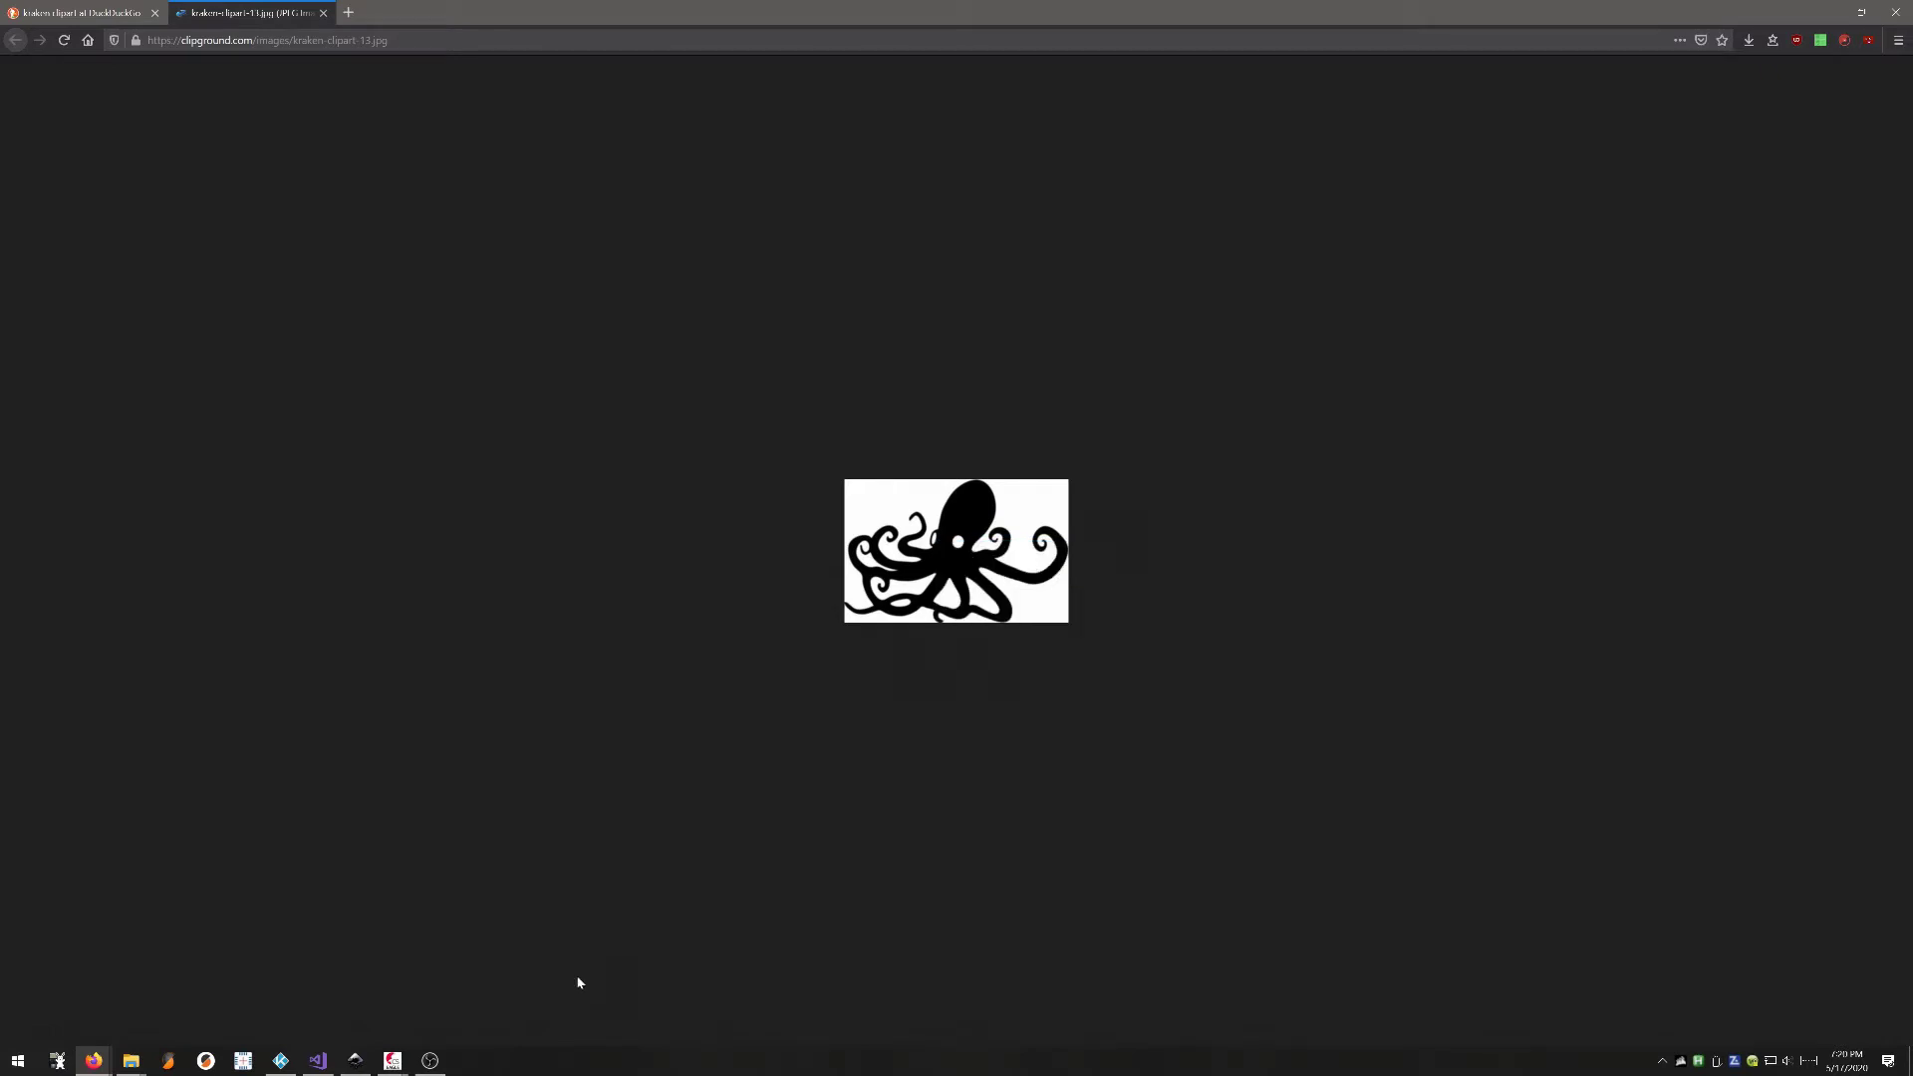
pyautogui.click(355, 1059)
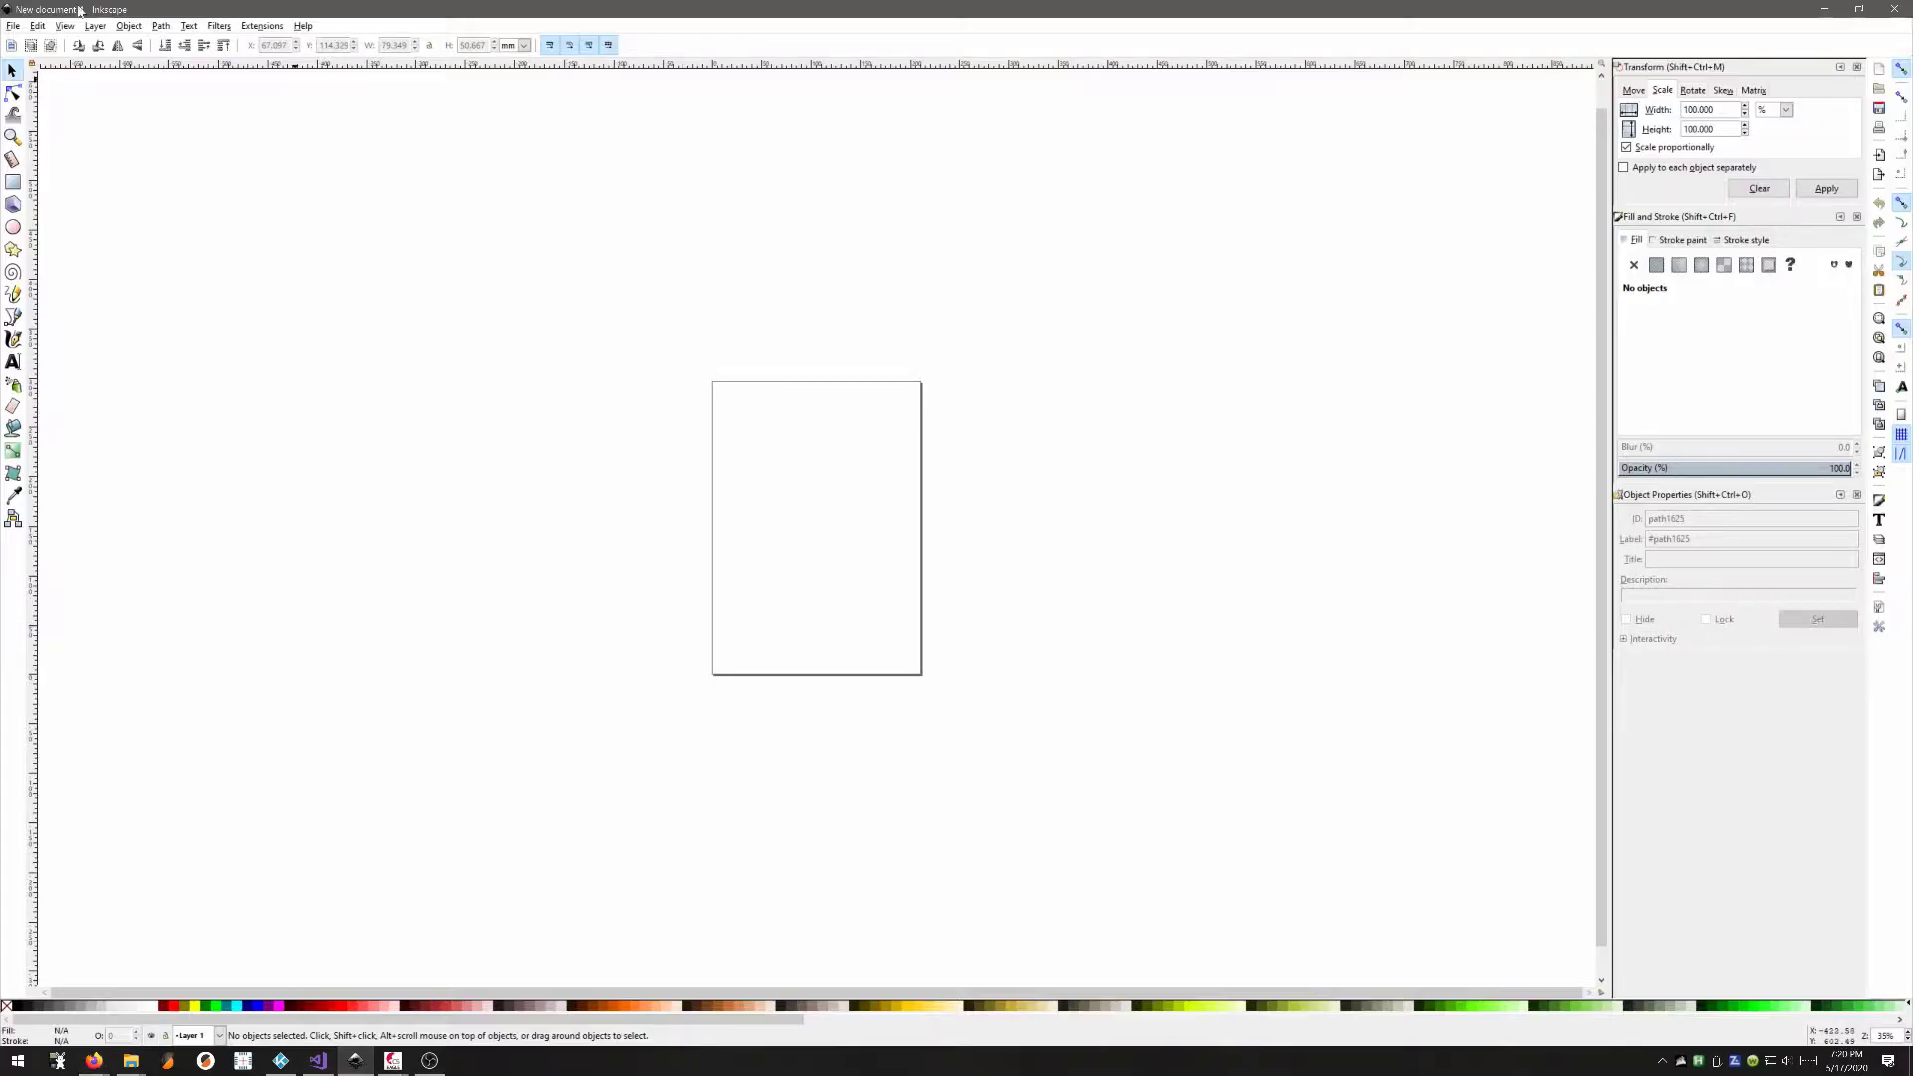
# Step: Paste the copied octopus image and move it to the page centre
pyautogui.click(42, 28)
pyautogui.click(66, 128)
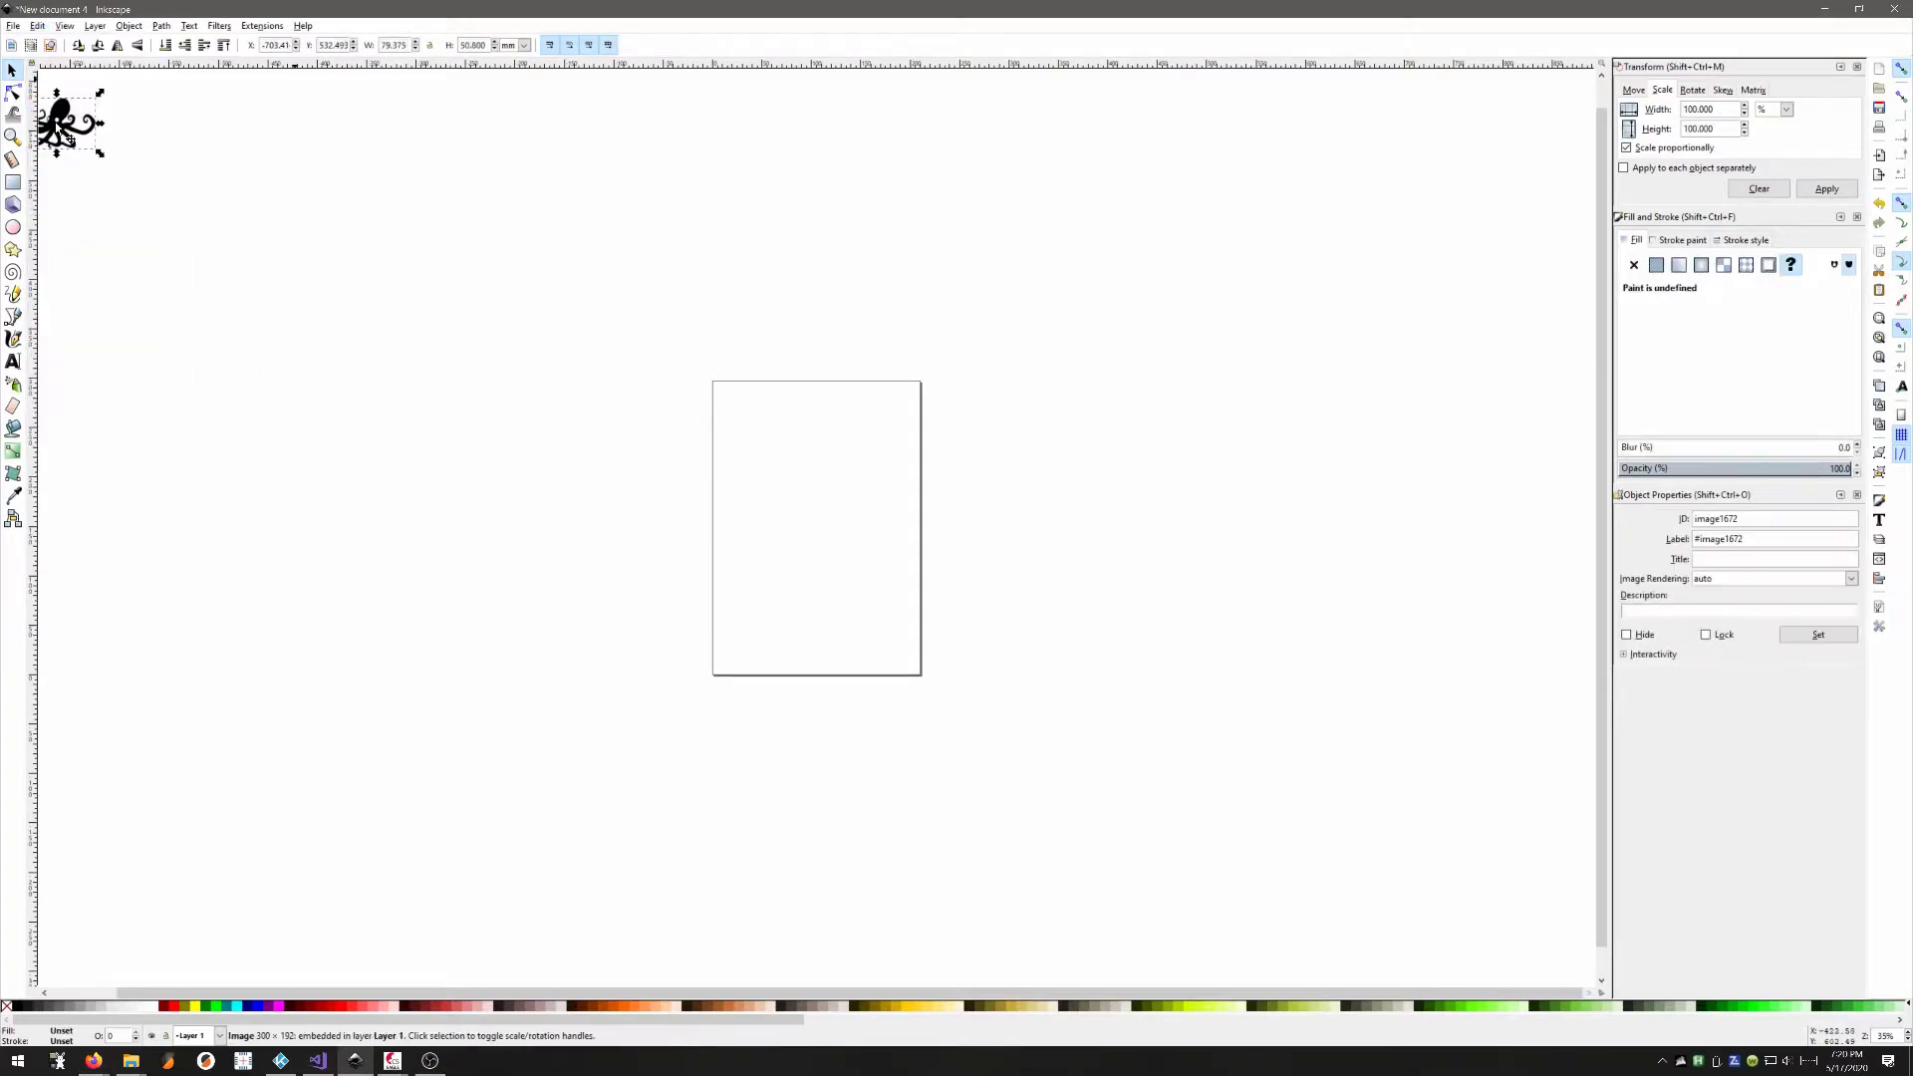
pyautogui.moveTo(78, 131); pyautogui.dragTo(854, 531)
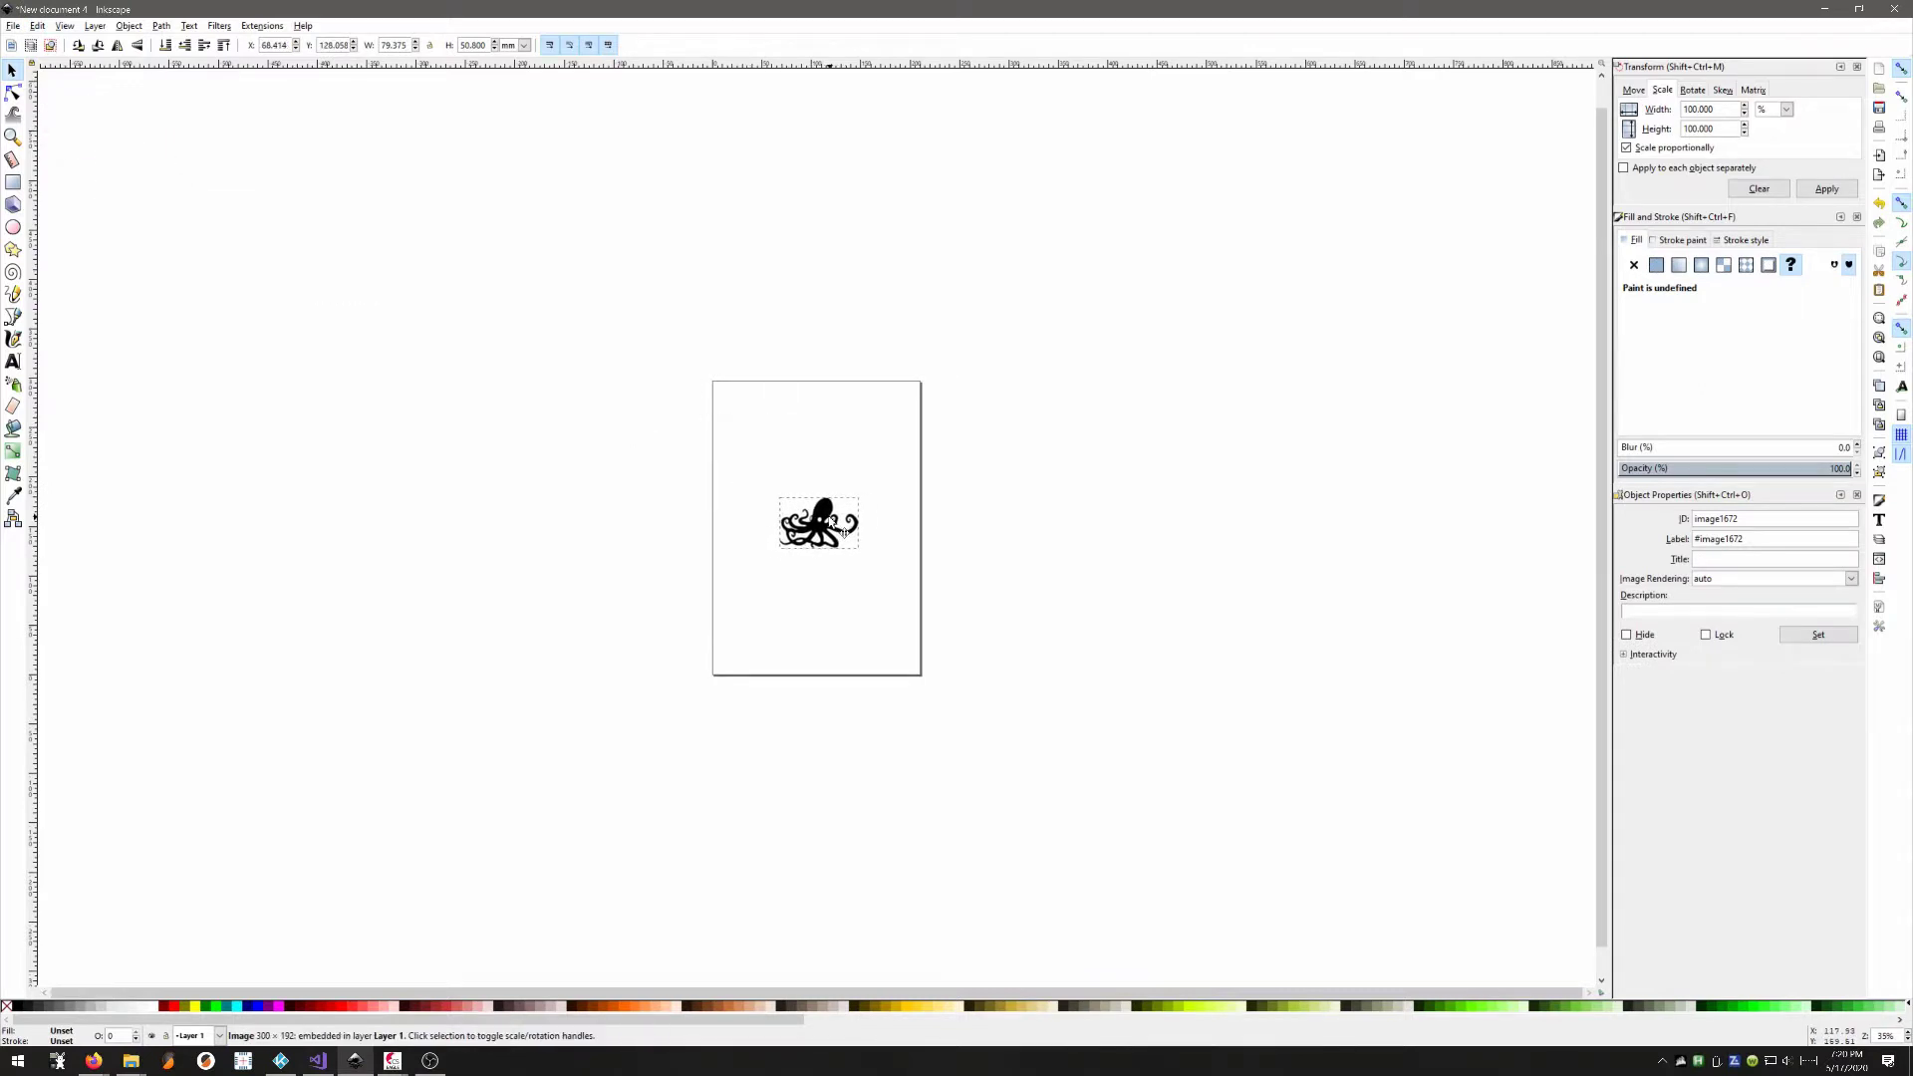
pyautogui.moveTo(854, 531); pyautogui.dragTo(842, 531)
# Step: Scale the octopus image to 200% width in the Transform panel
pyautogui.doubleClick(1725, 110)
pyautogui.write('2')
pyautogui.click(1826, 190)
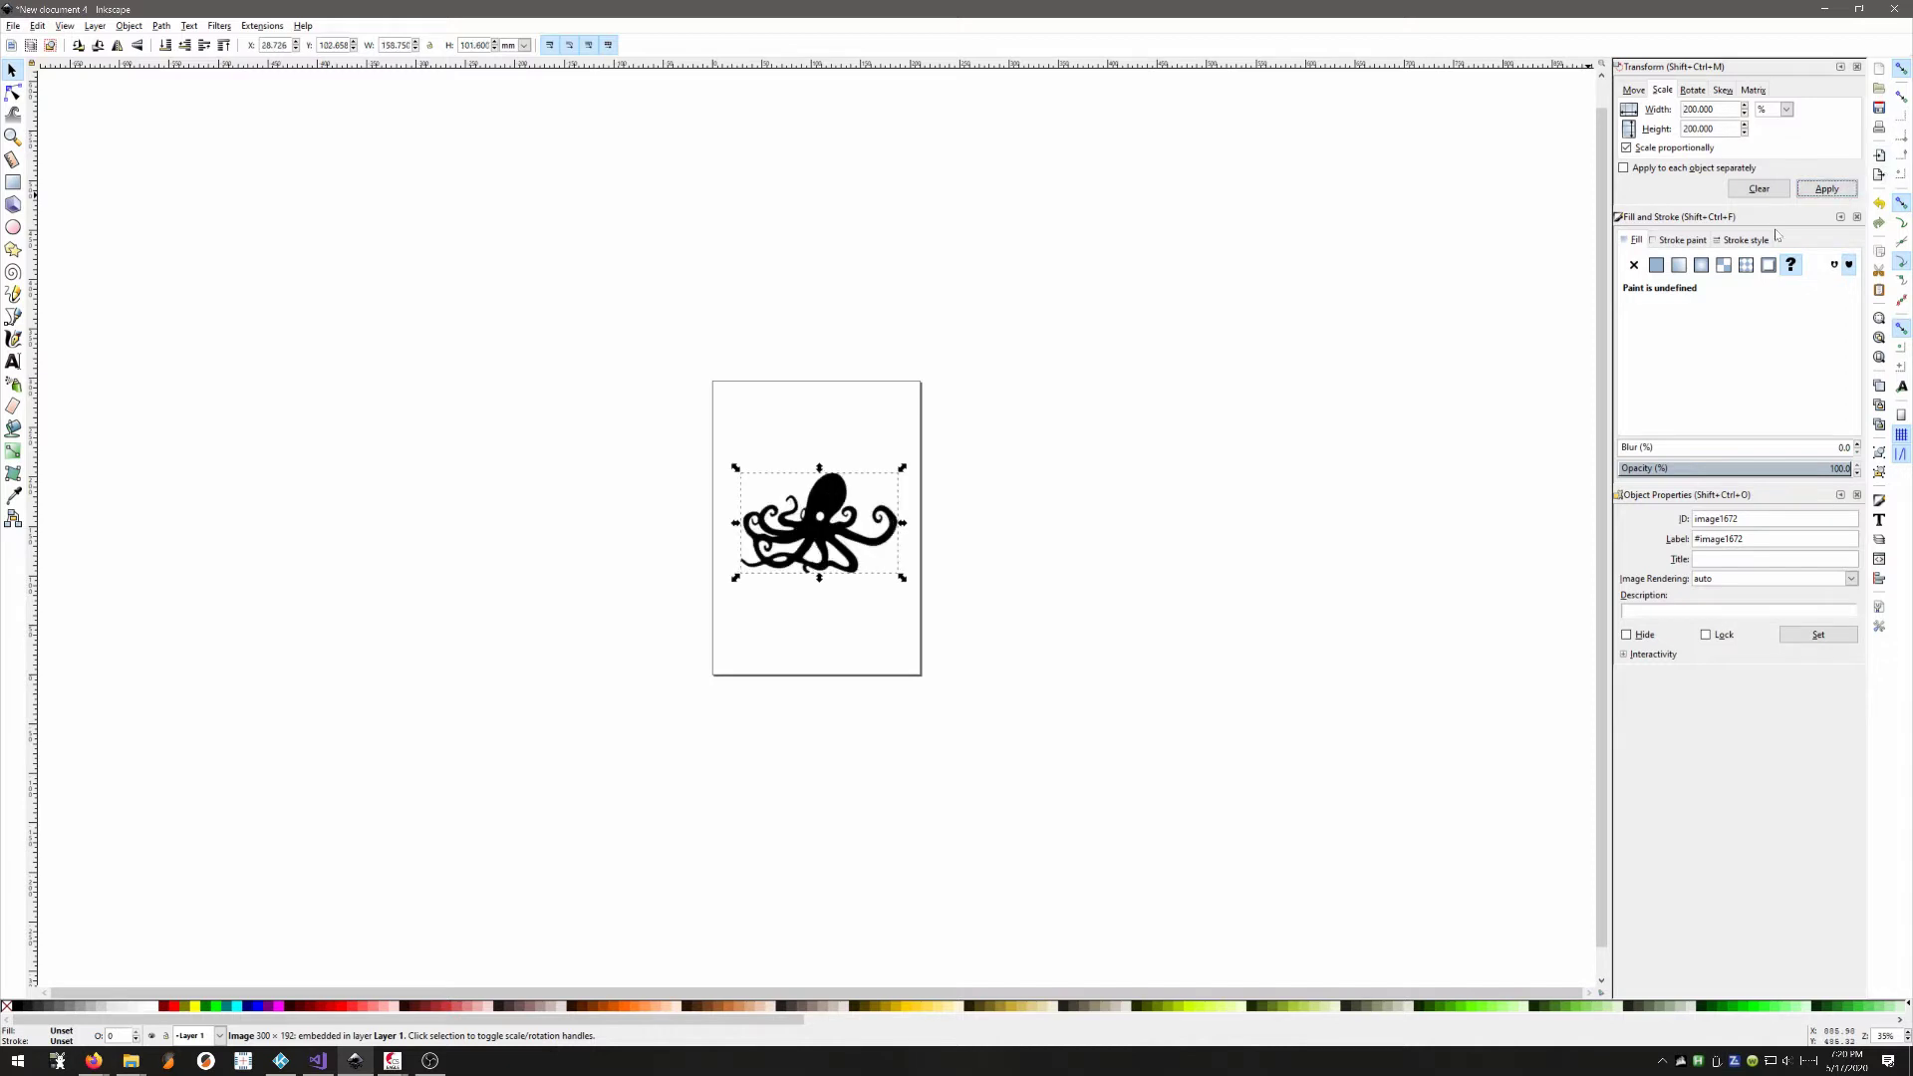
# Step: Flip the octopus vertically so its head points down, then reselect it and zoom in
pyautogui.click(102, 31)
pyautogui.moveTo(129, 26)
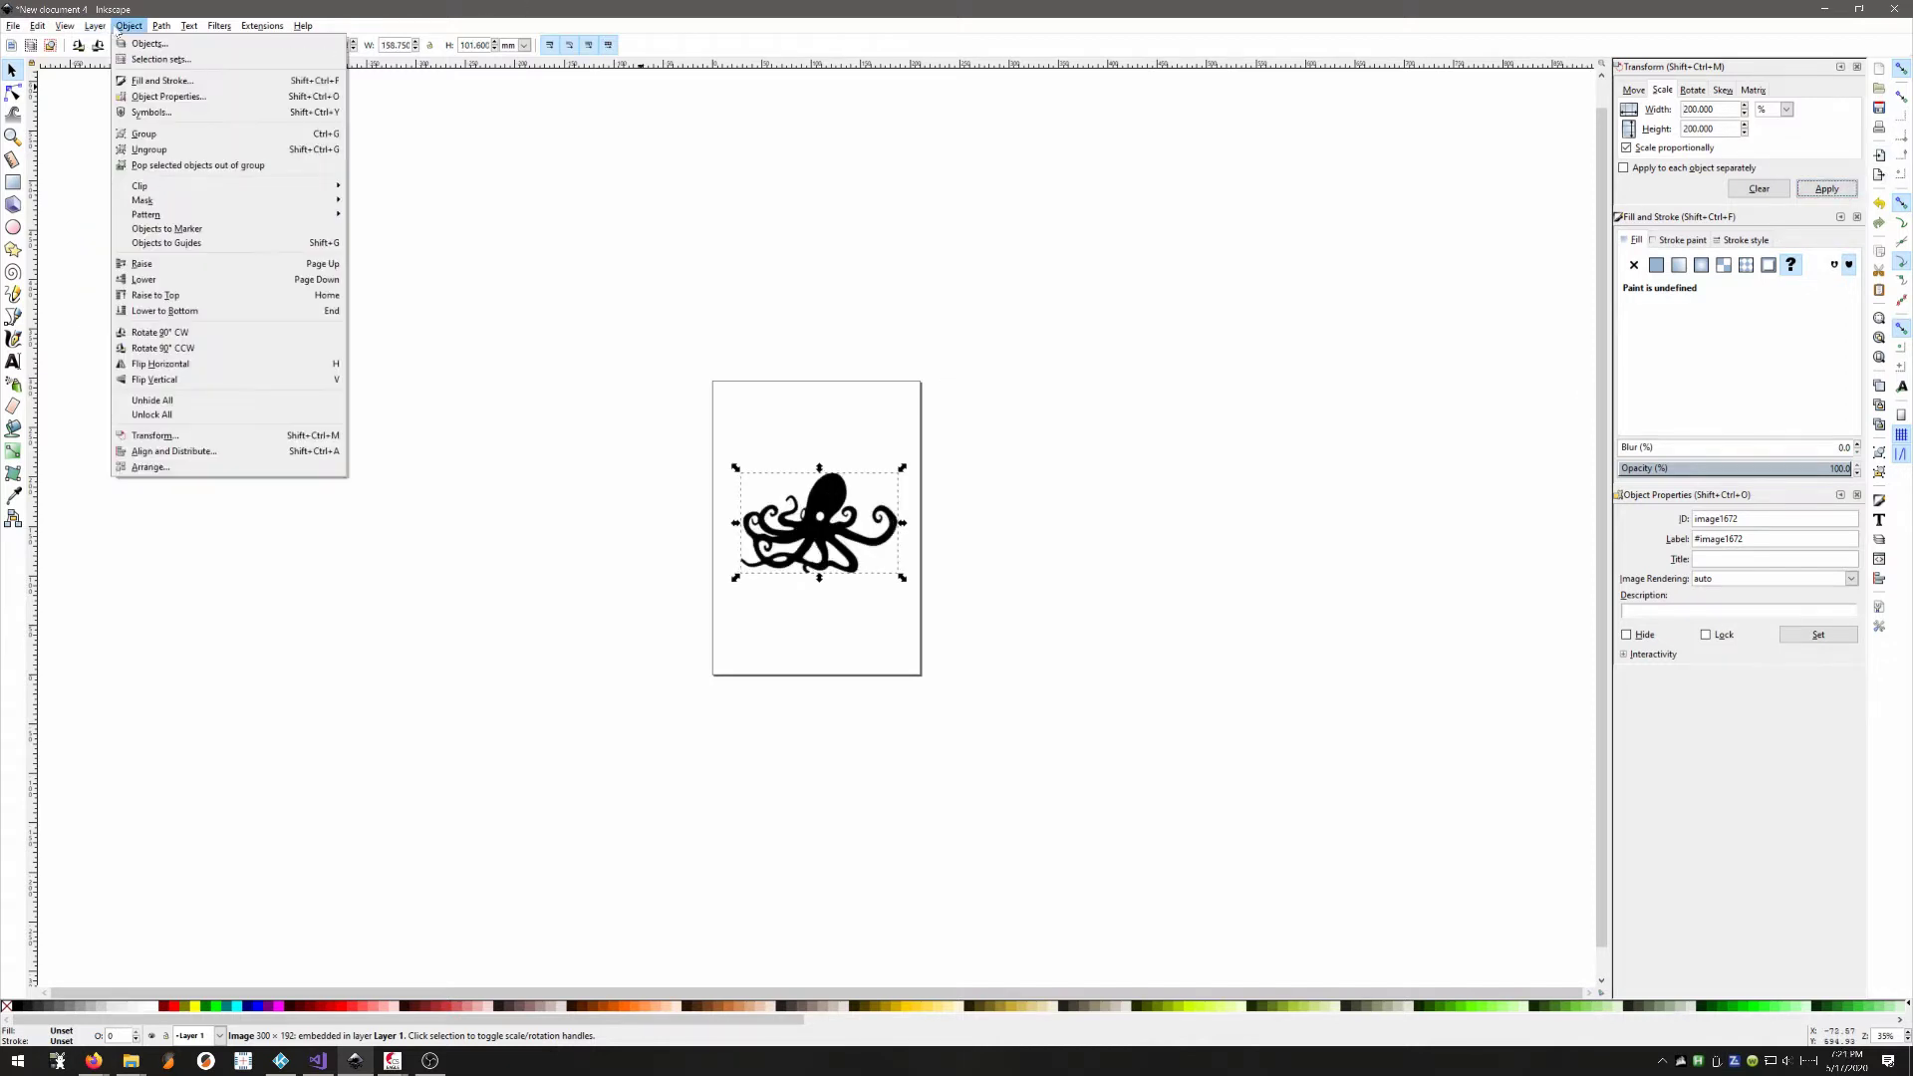
pyautogui.click(150, 380)
pyautogui.click(1104, 516)
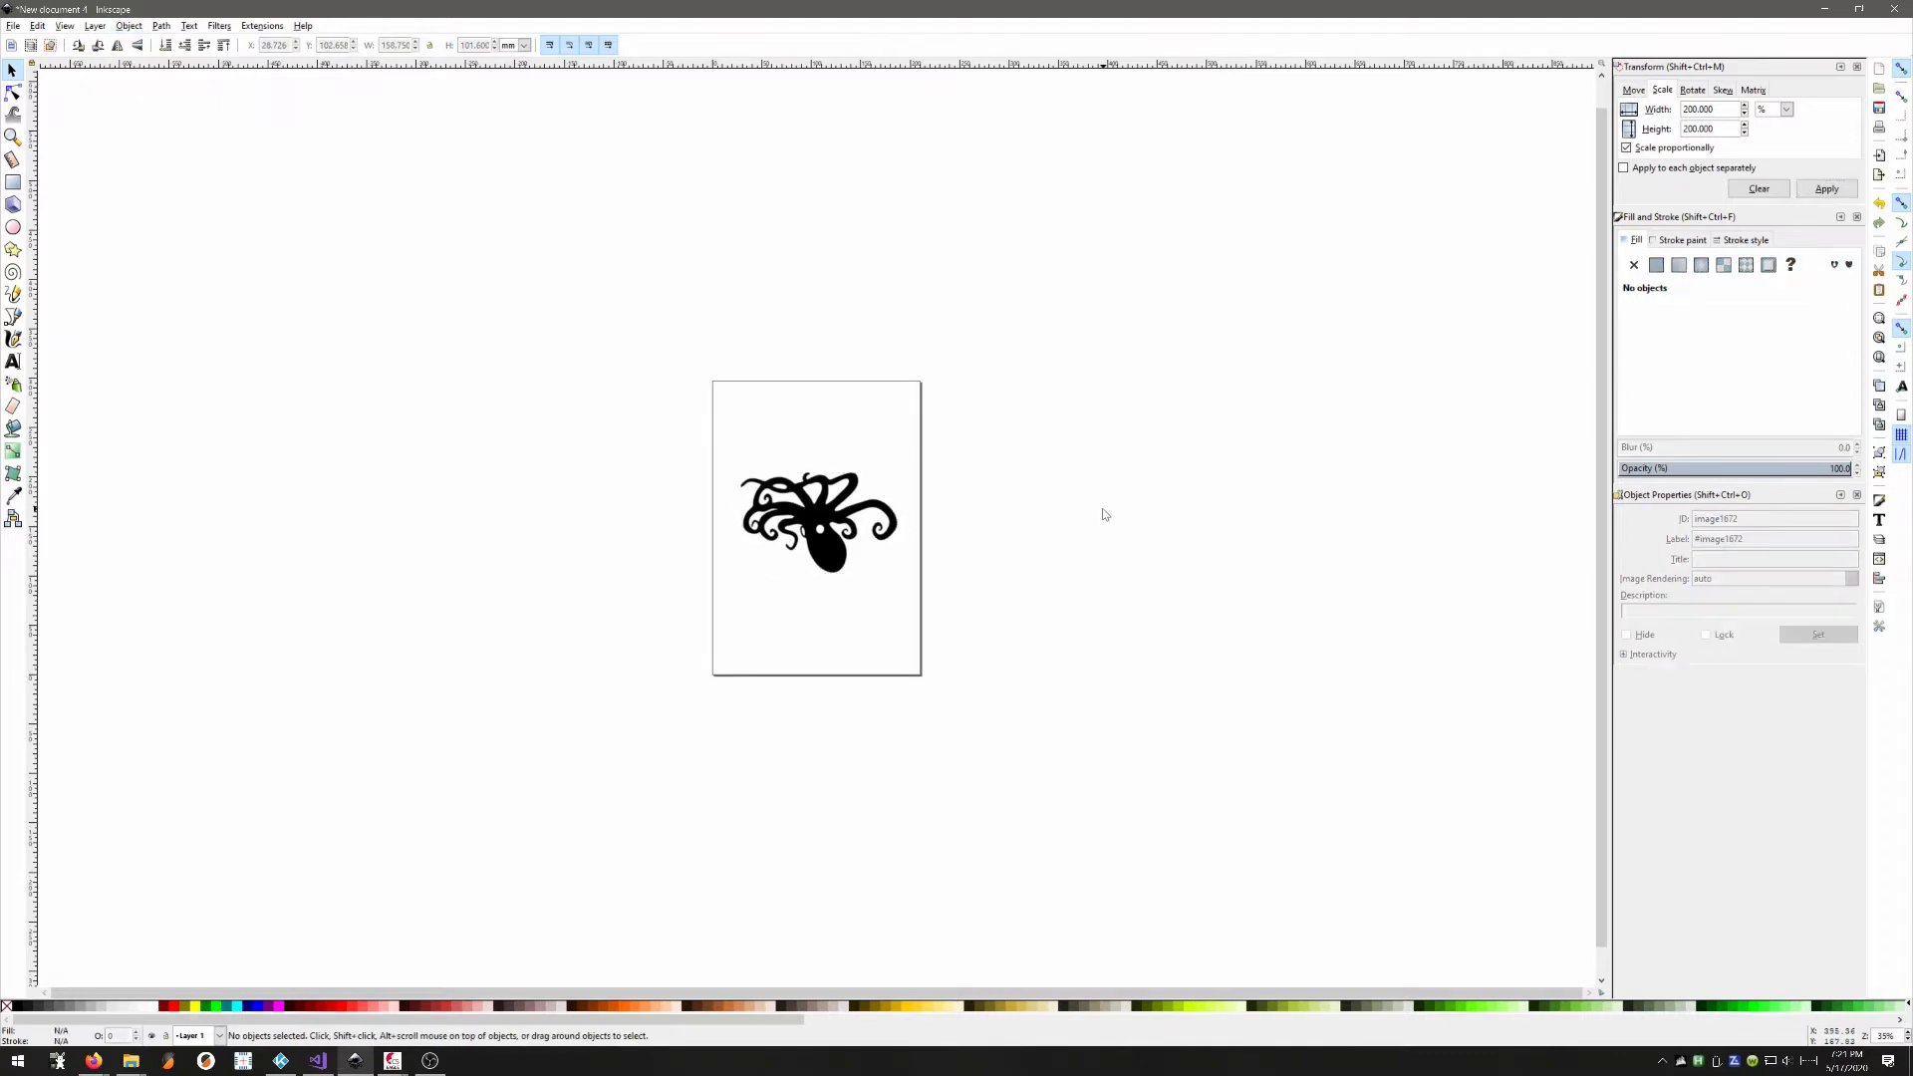
pyautogui.click(842, 548)
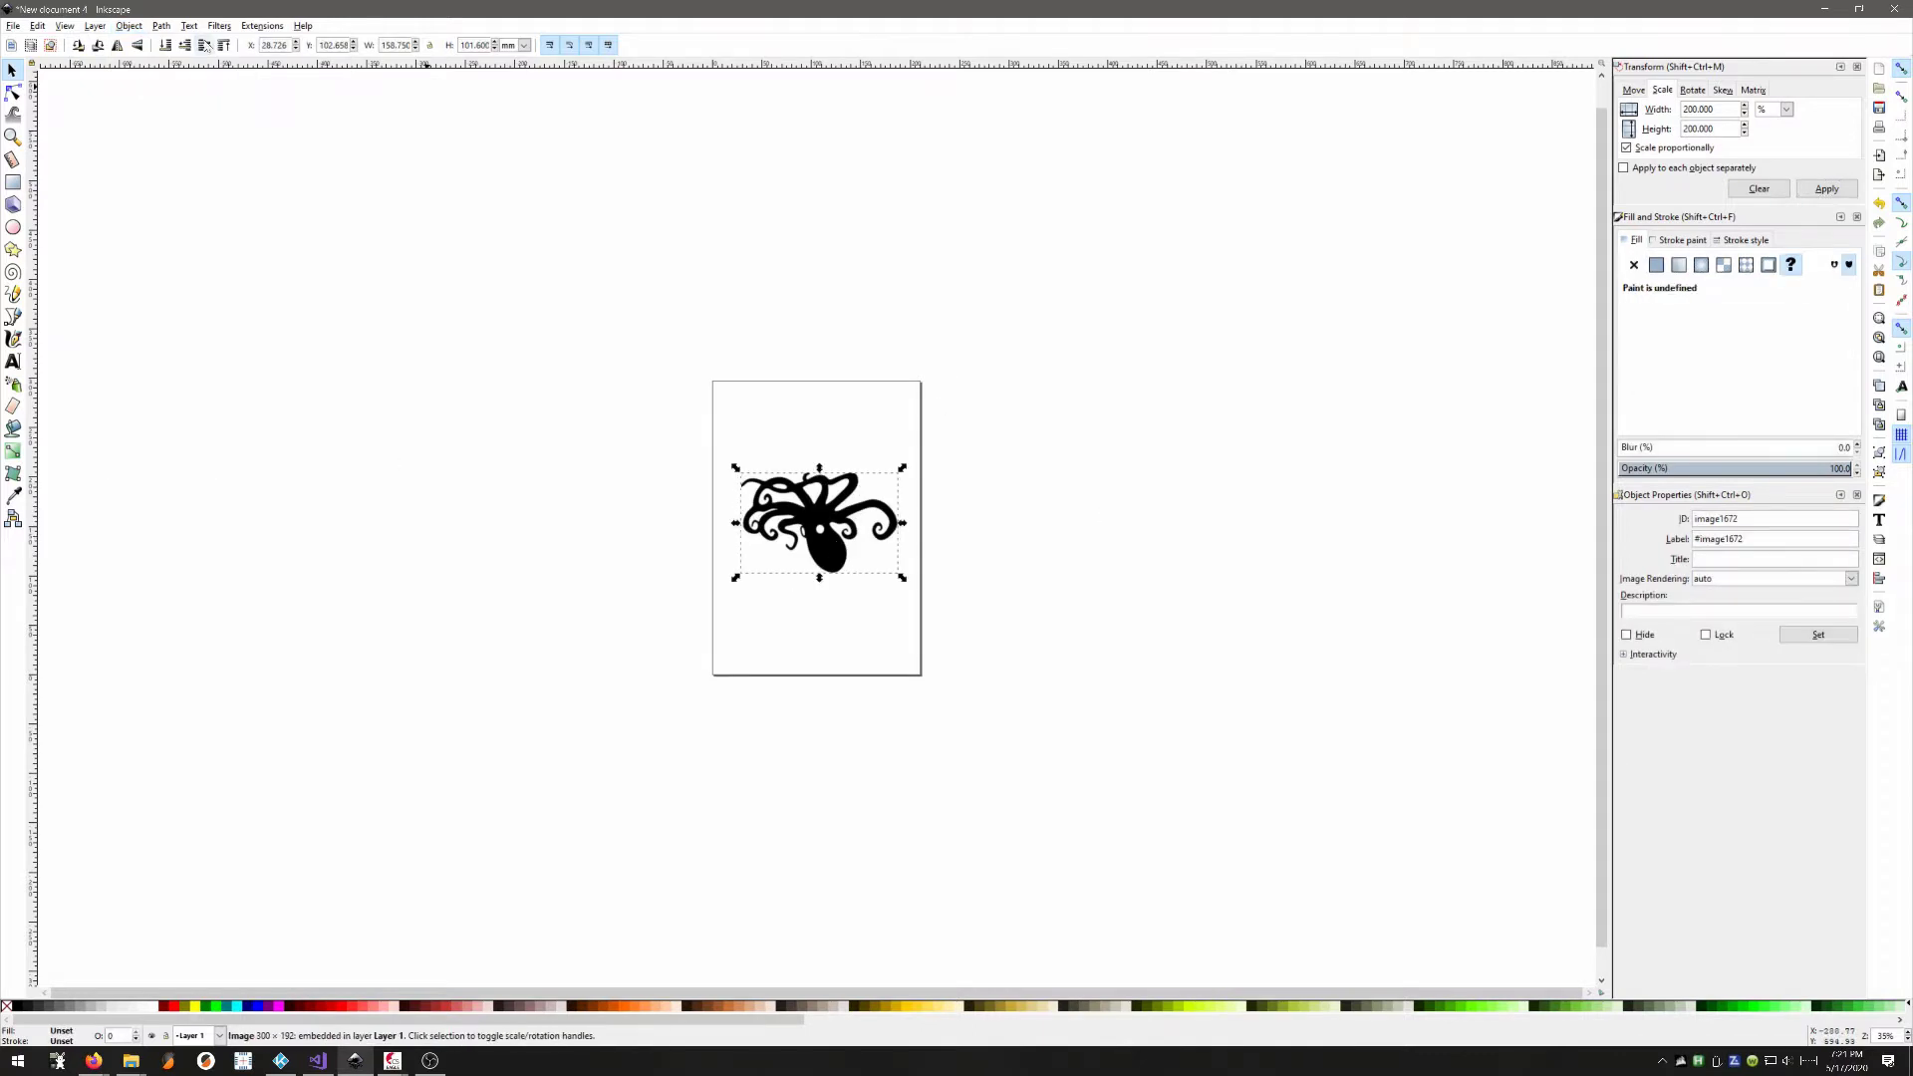
pyautogui.press('+')
pyautogui.press('+')
pyautogui.press('+')
pyautogui.press('+')
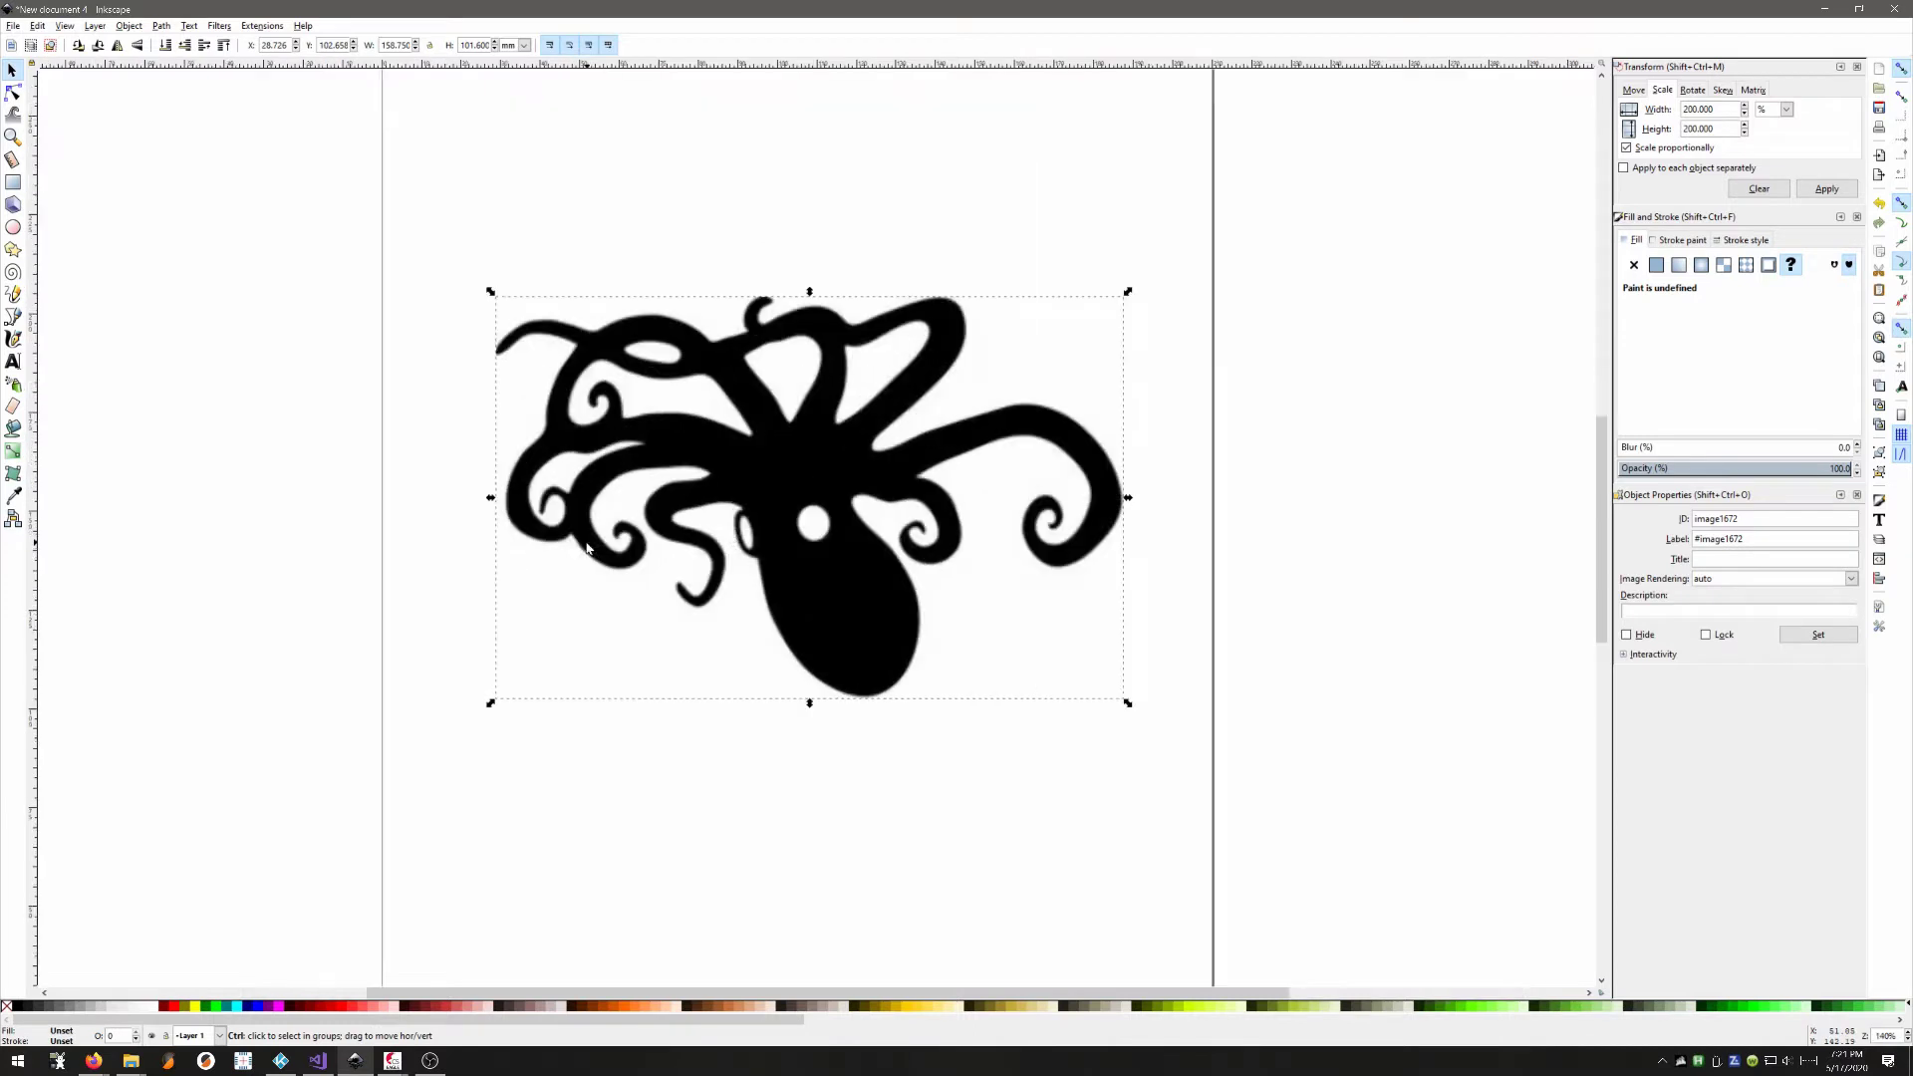
# Step: Trace the octopus bitmap into a black vector path with Trace Bitmap
pyautogui.click(163, 27)
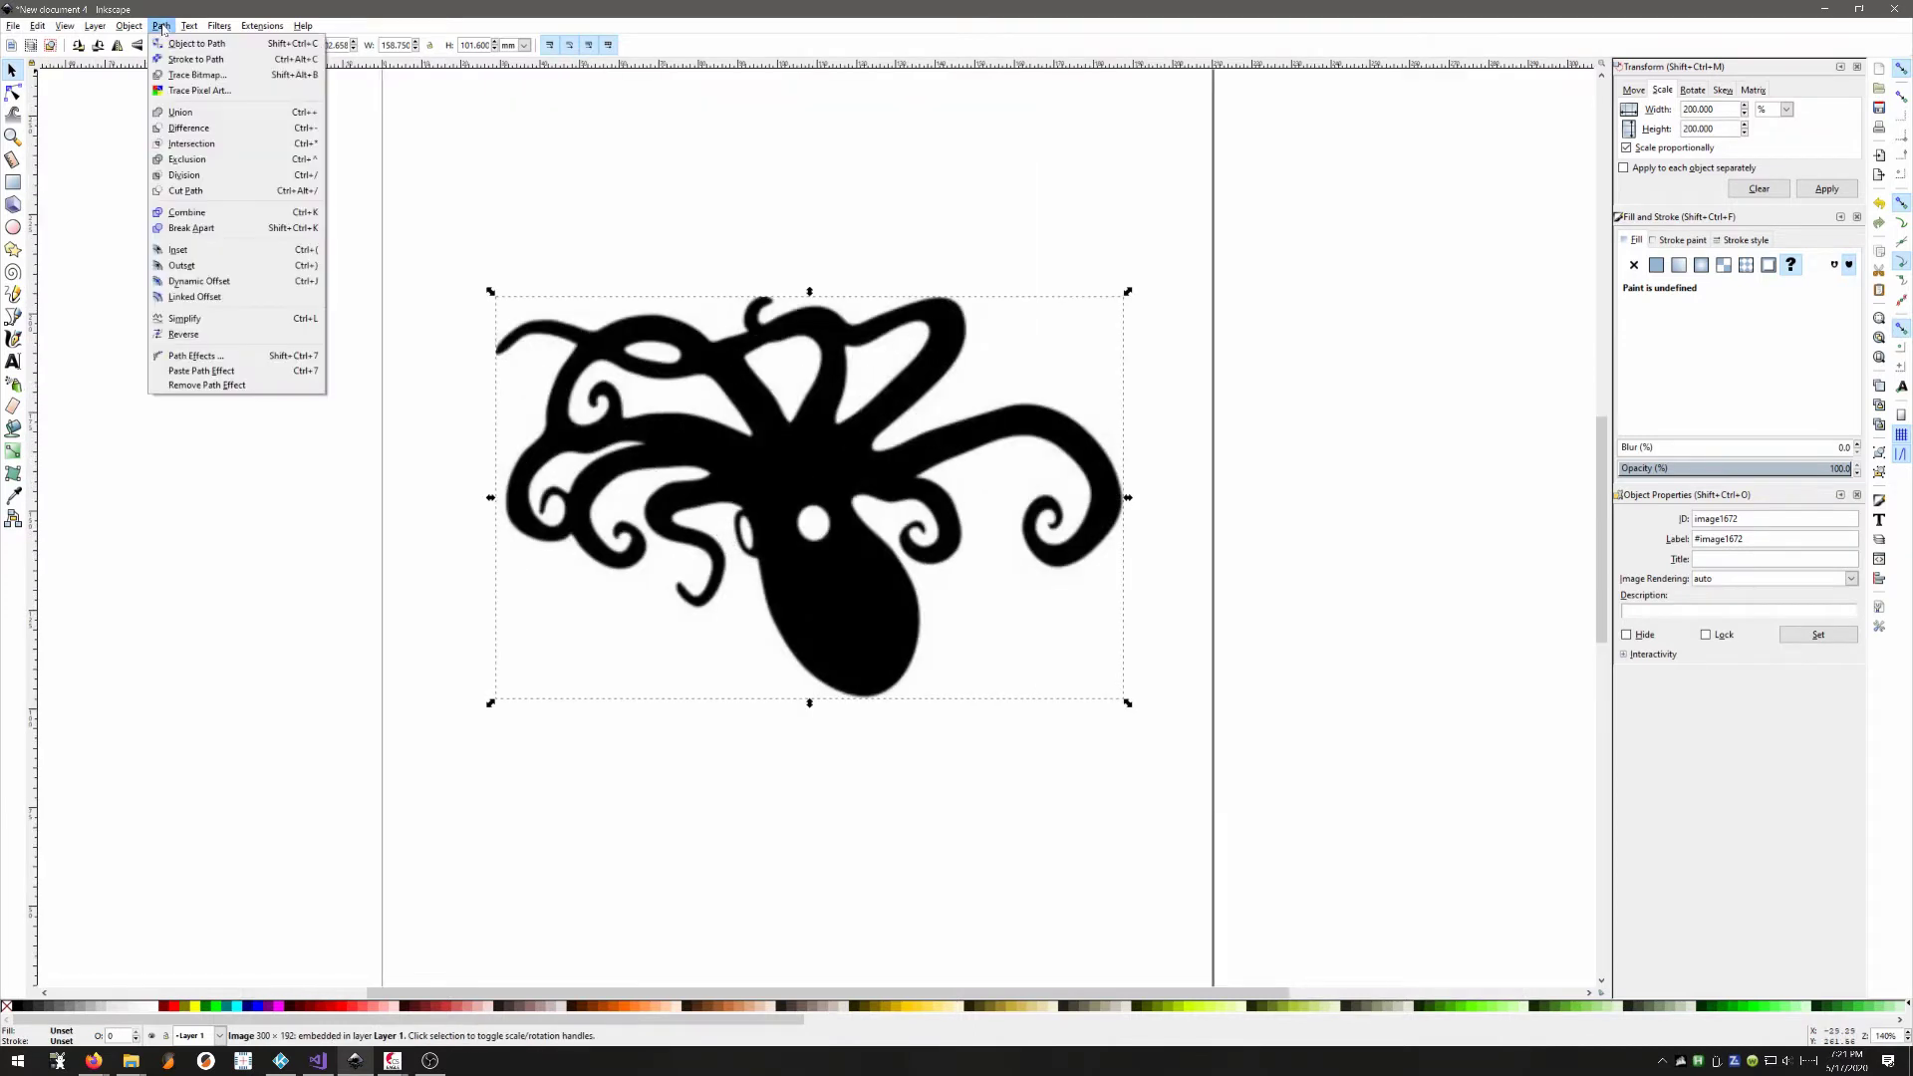
pyautogui.click(192, 76)
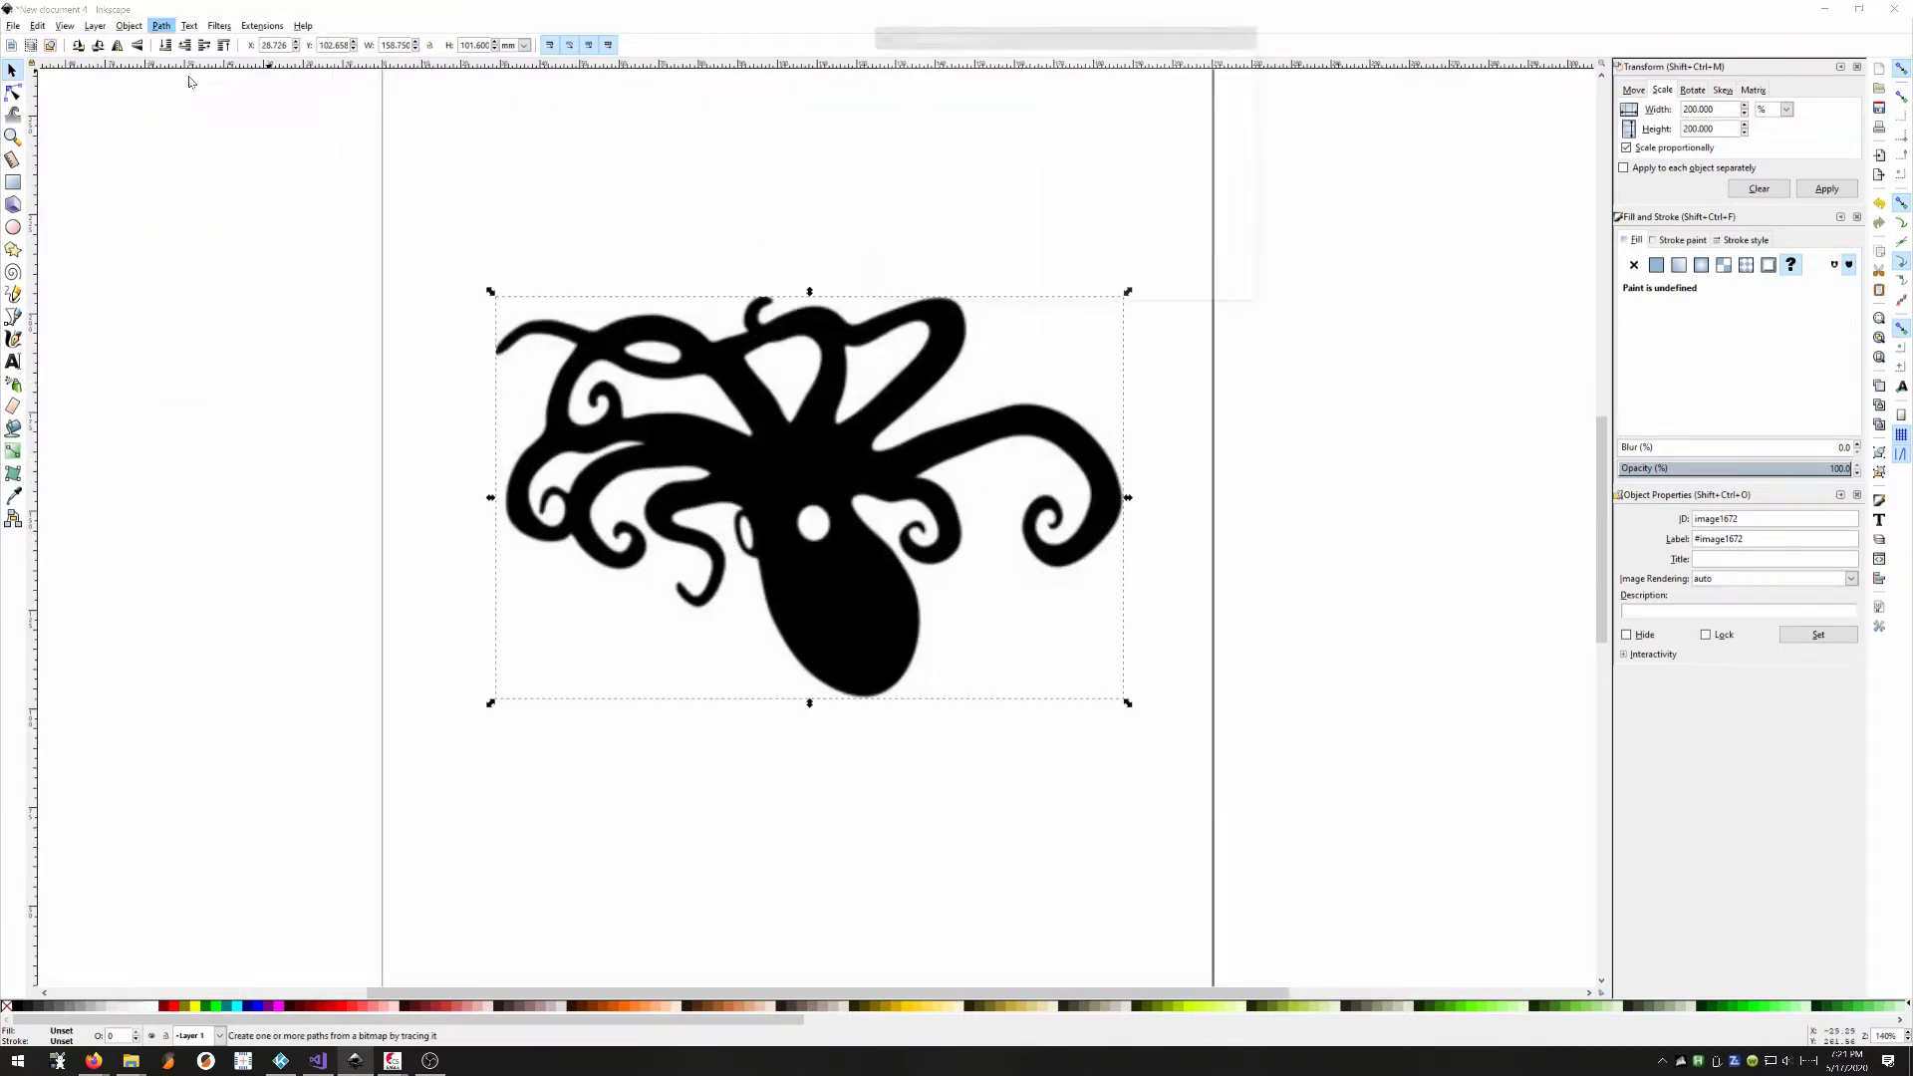
pyautogui.click(1423, 269)
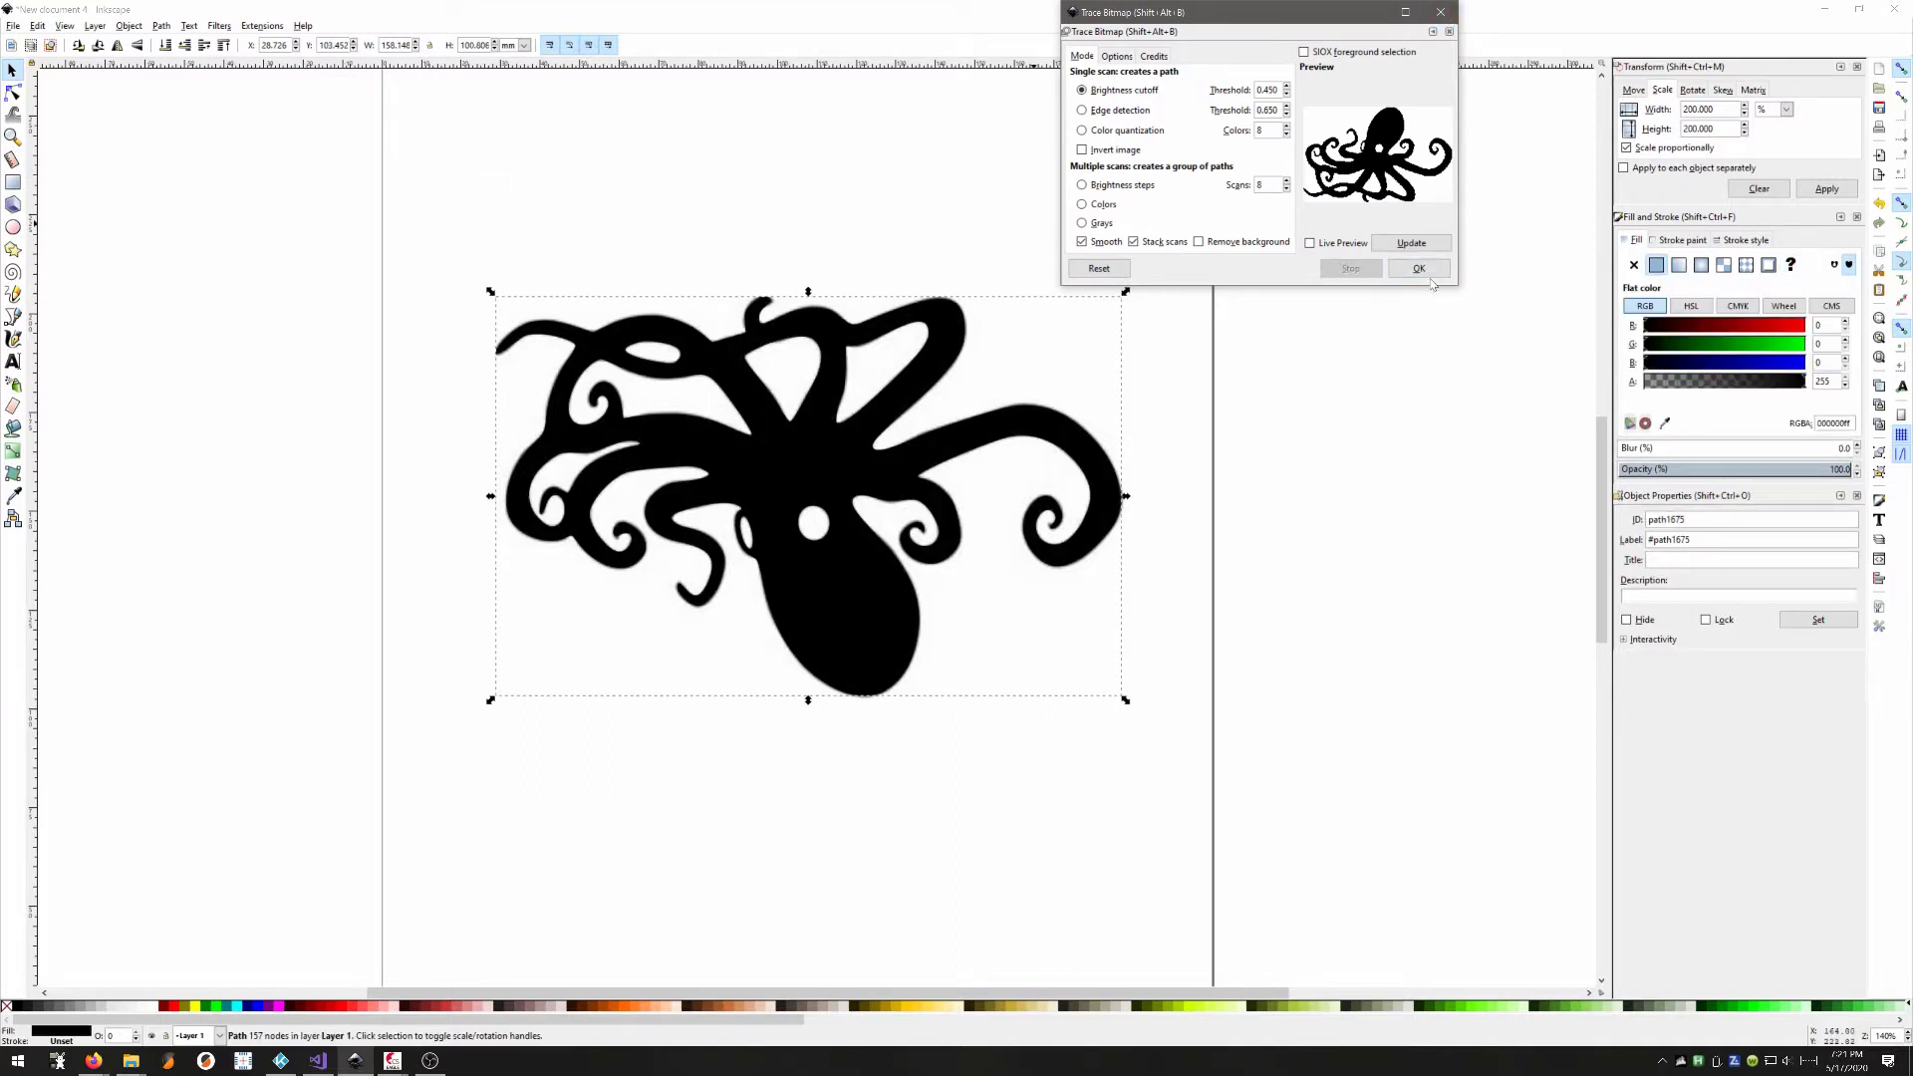
pyautogui.click(1439, 12)
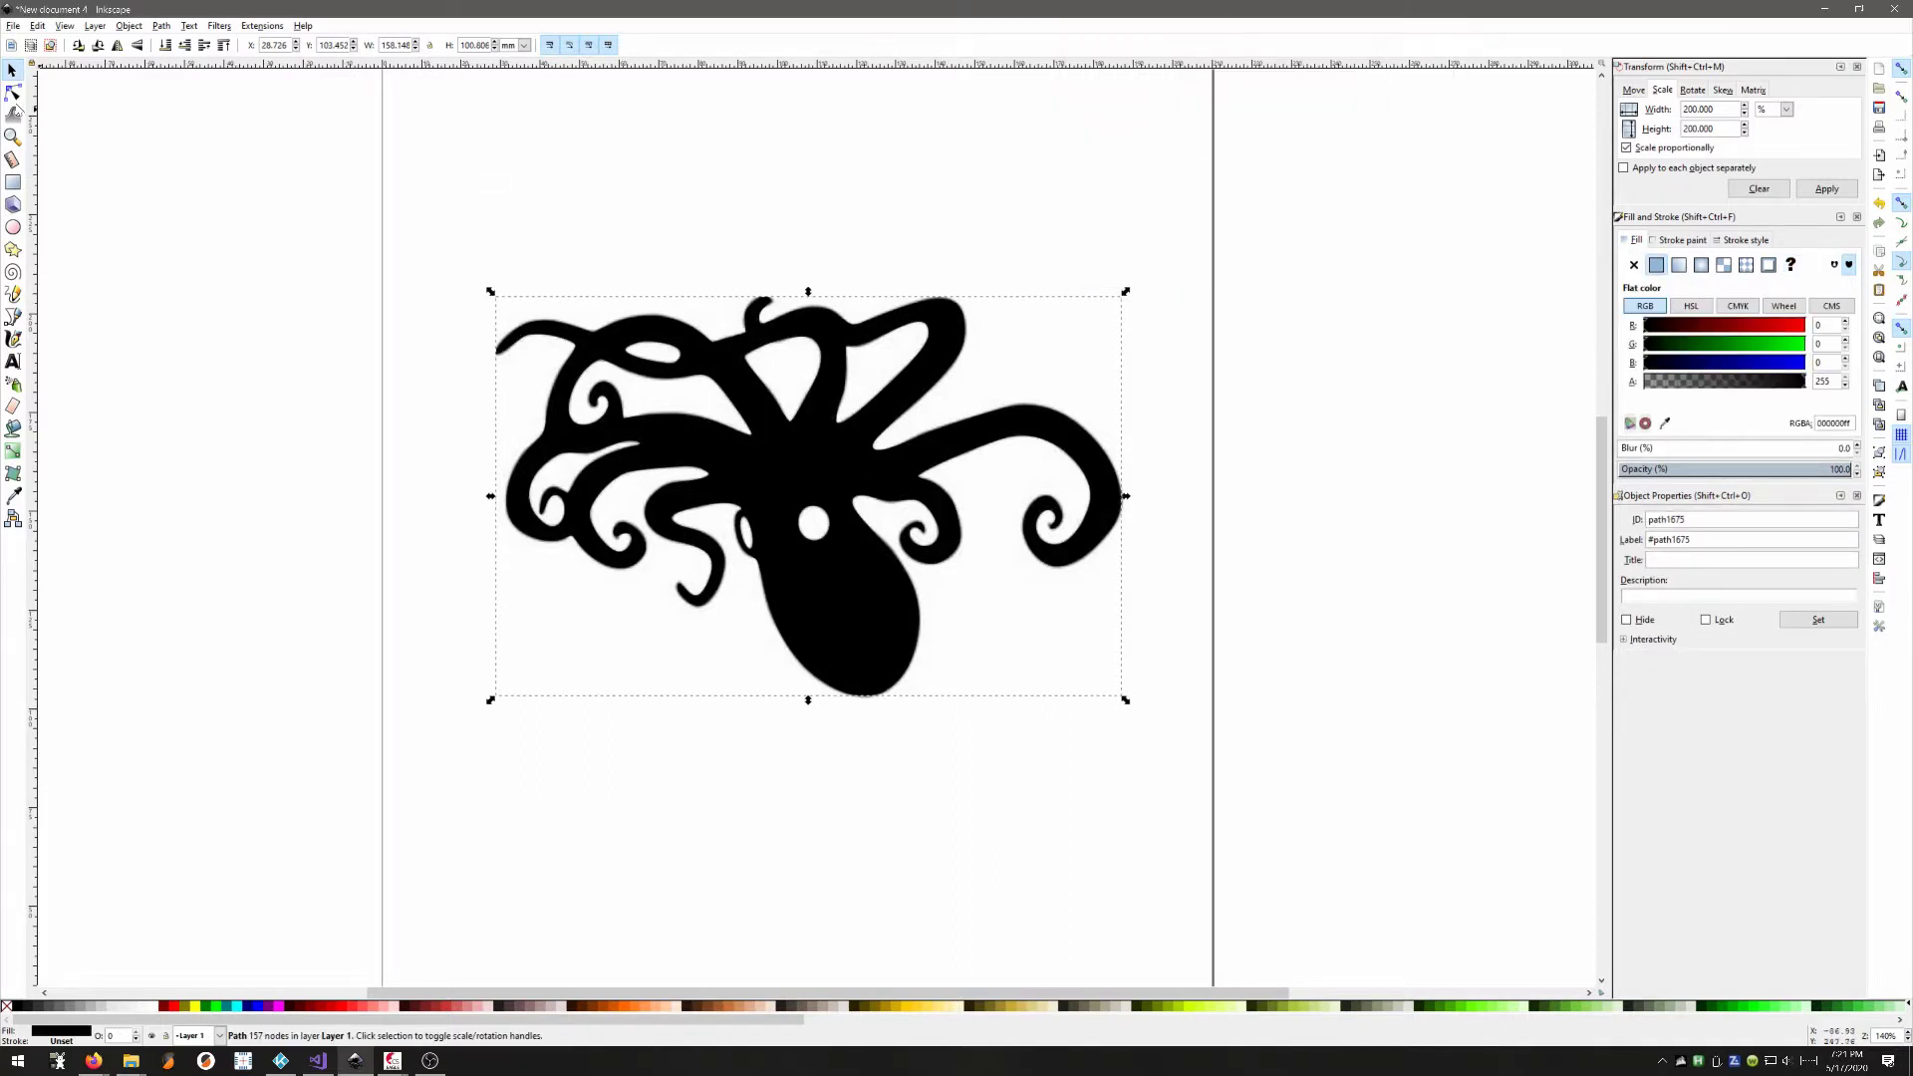
# Step: Cut the traced path to the clipboard and delete the original octopus bitmap
pyautogui.click(13, 92)
pyautogui.moveTo(198, 162); pyautogui.dragTo(1253, 803)
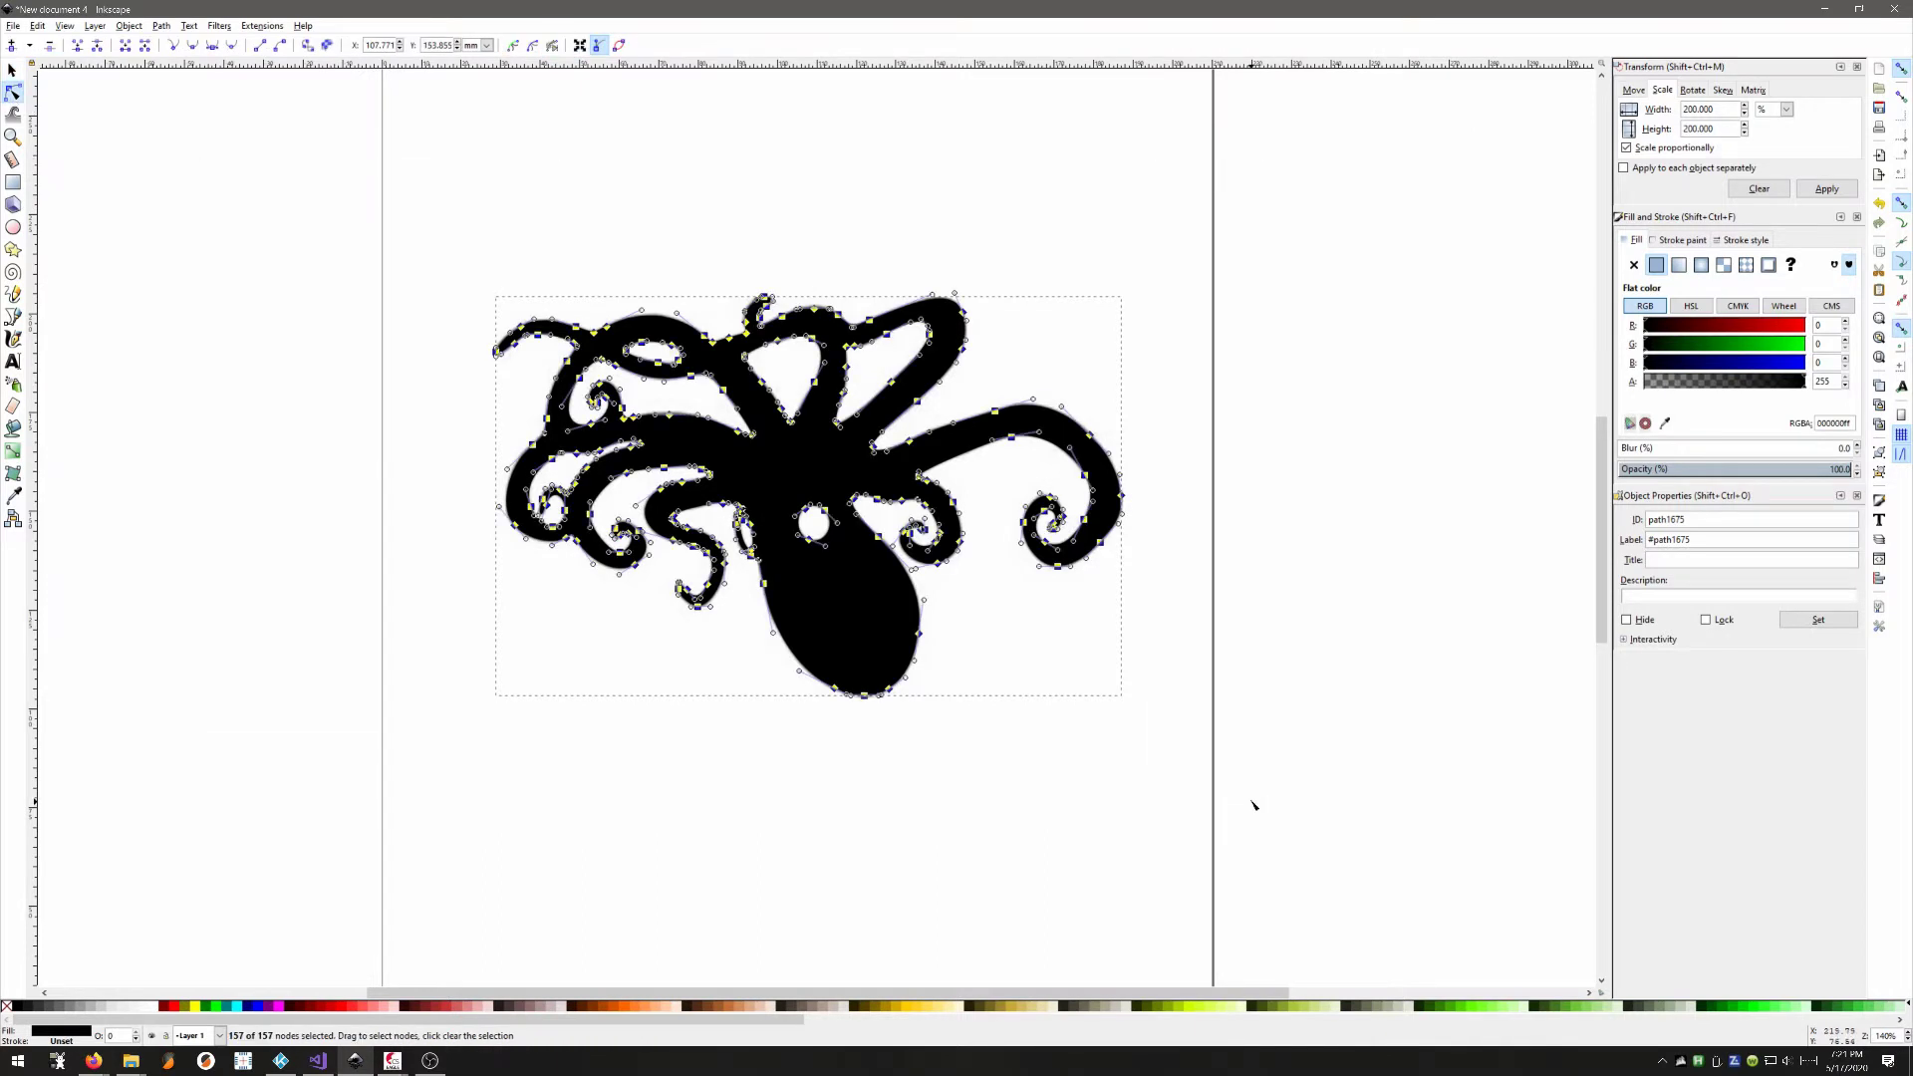
pyautogui.click(37, 25)
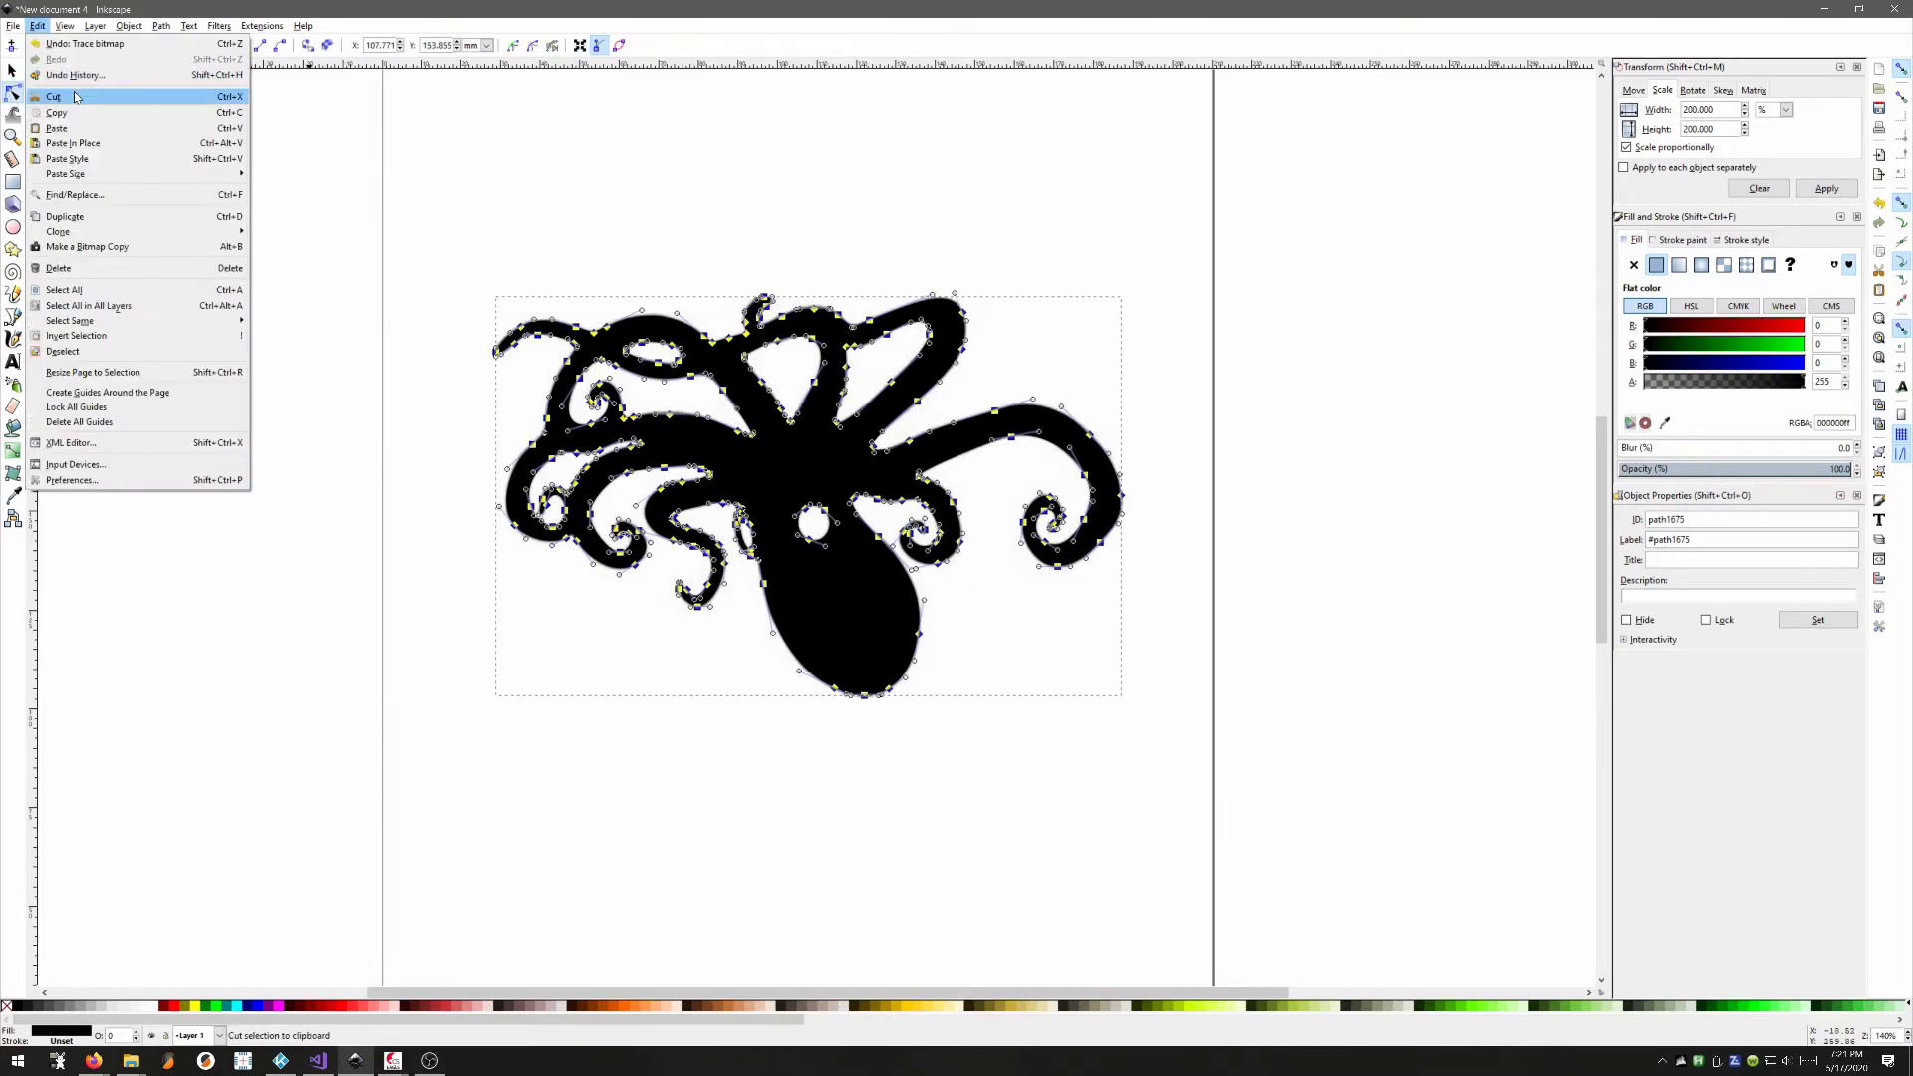
pyautogui.click(77, 98)
pyautogui.click(11, 70)
pyautogui.click(873, 520)
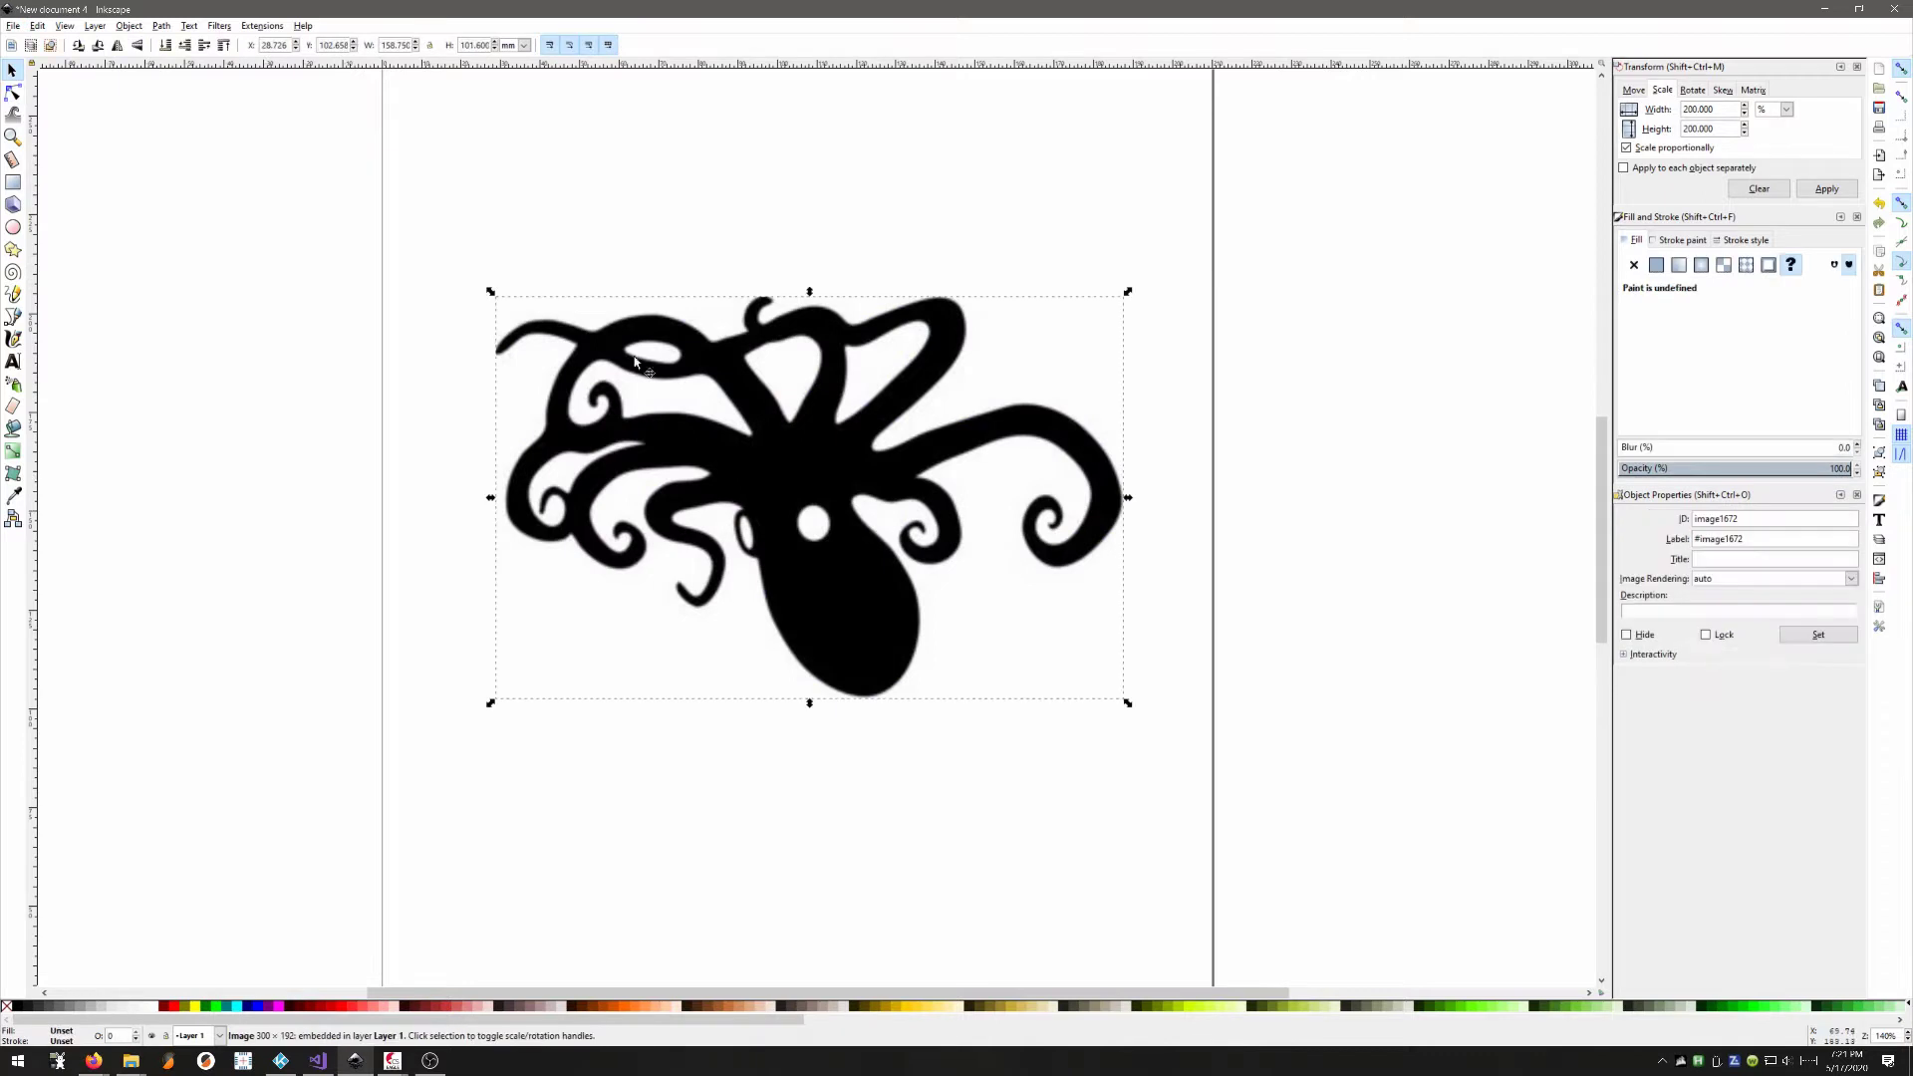
pyautogui.click(37, 25)
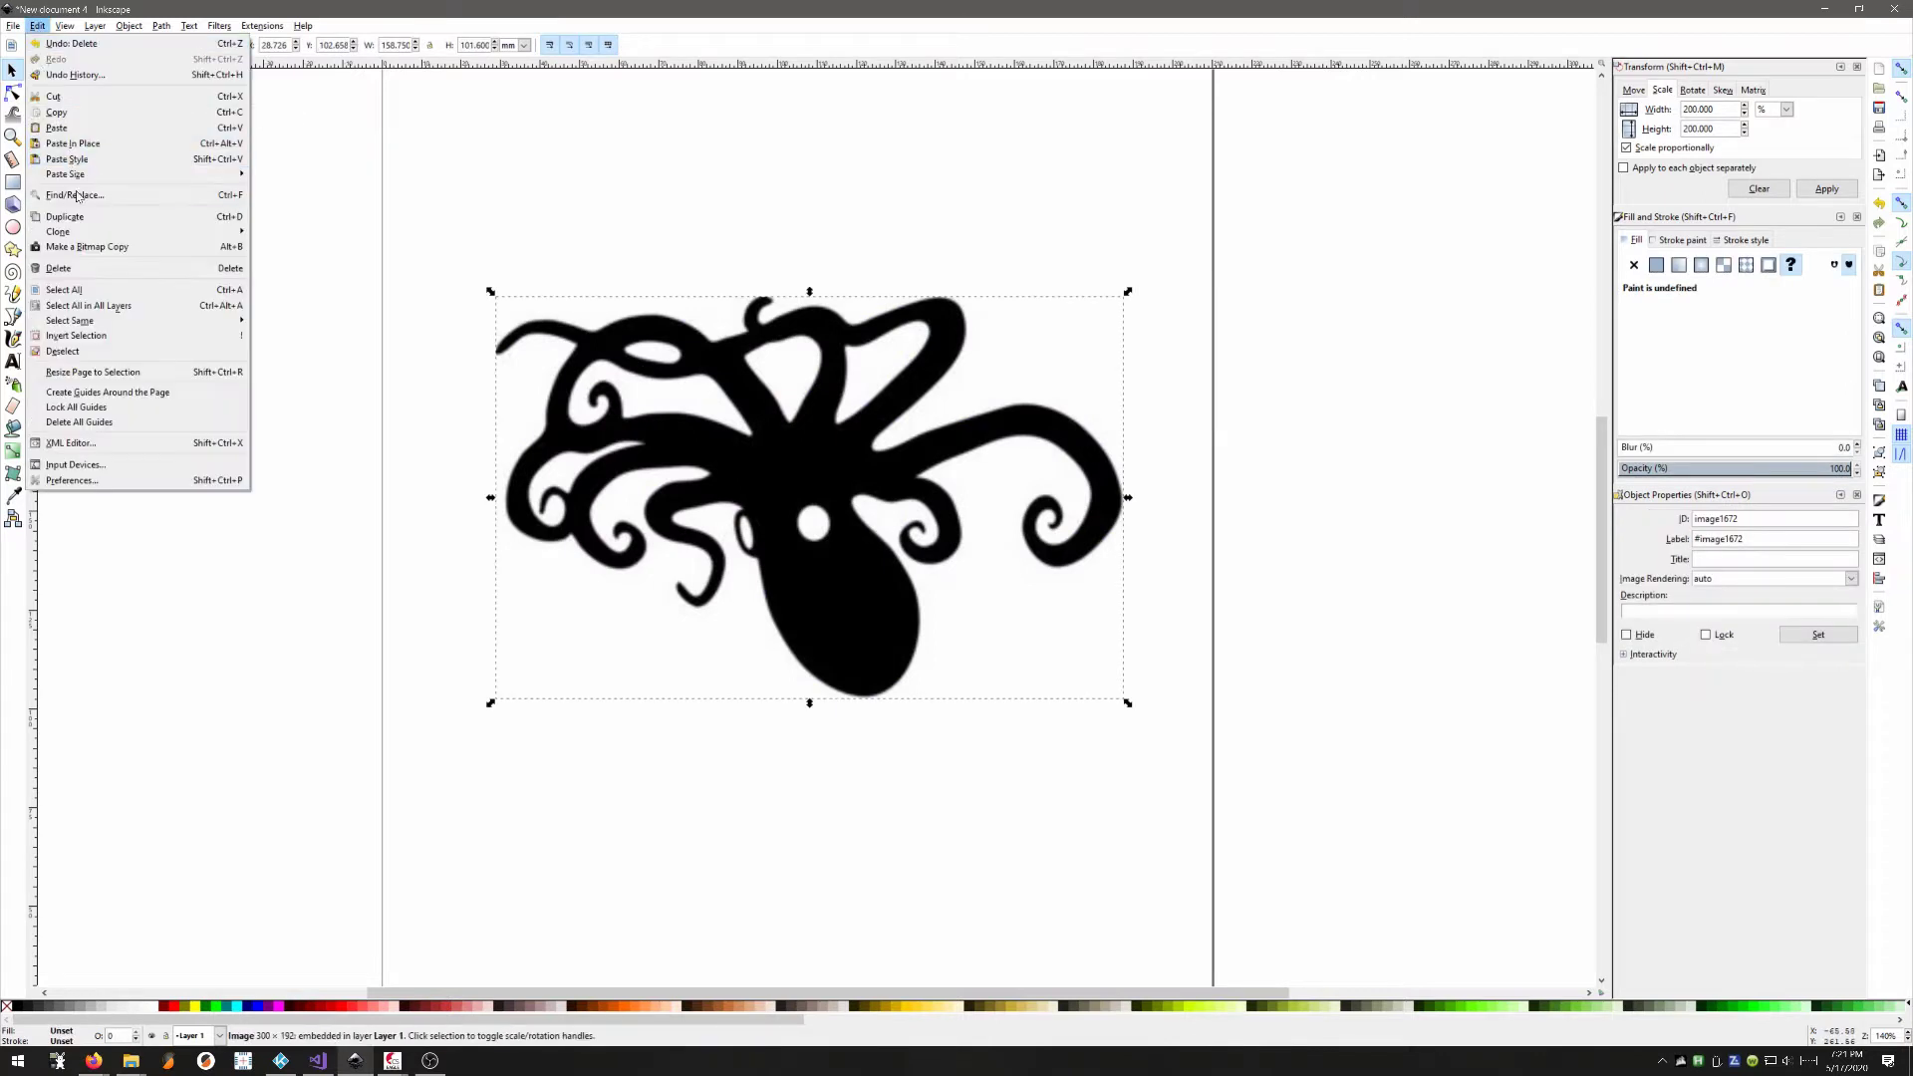
pyautogui.click(88, 261)
# Step: Paste the 157-node traced path back, centre it on the page, and select all its nodes
pyautogui.click(38, 26)
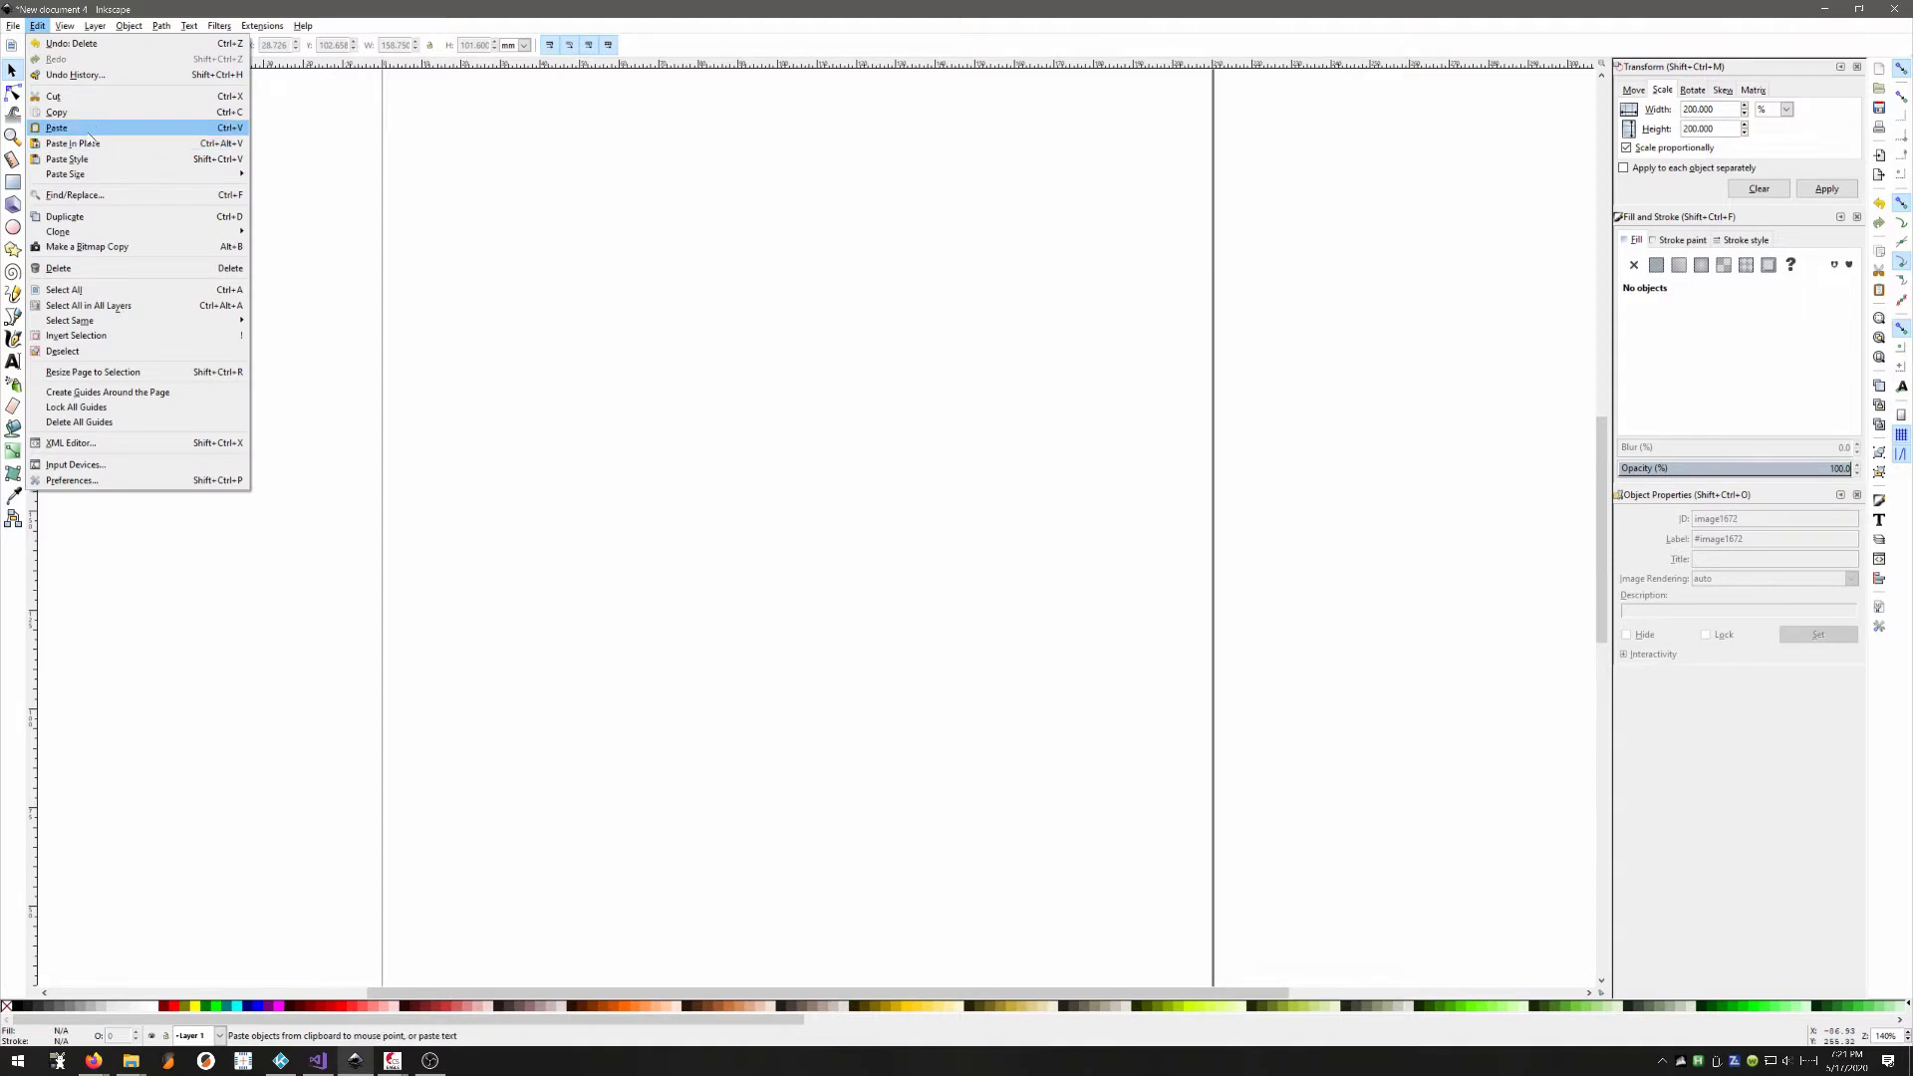
pyautogui.click(88, 140)
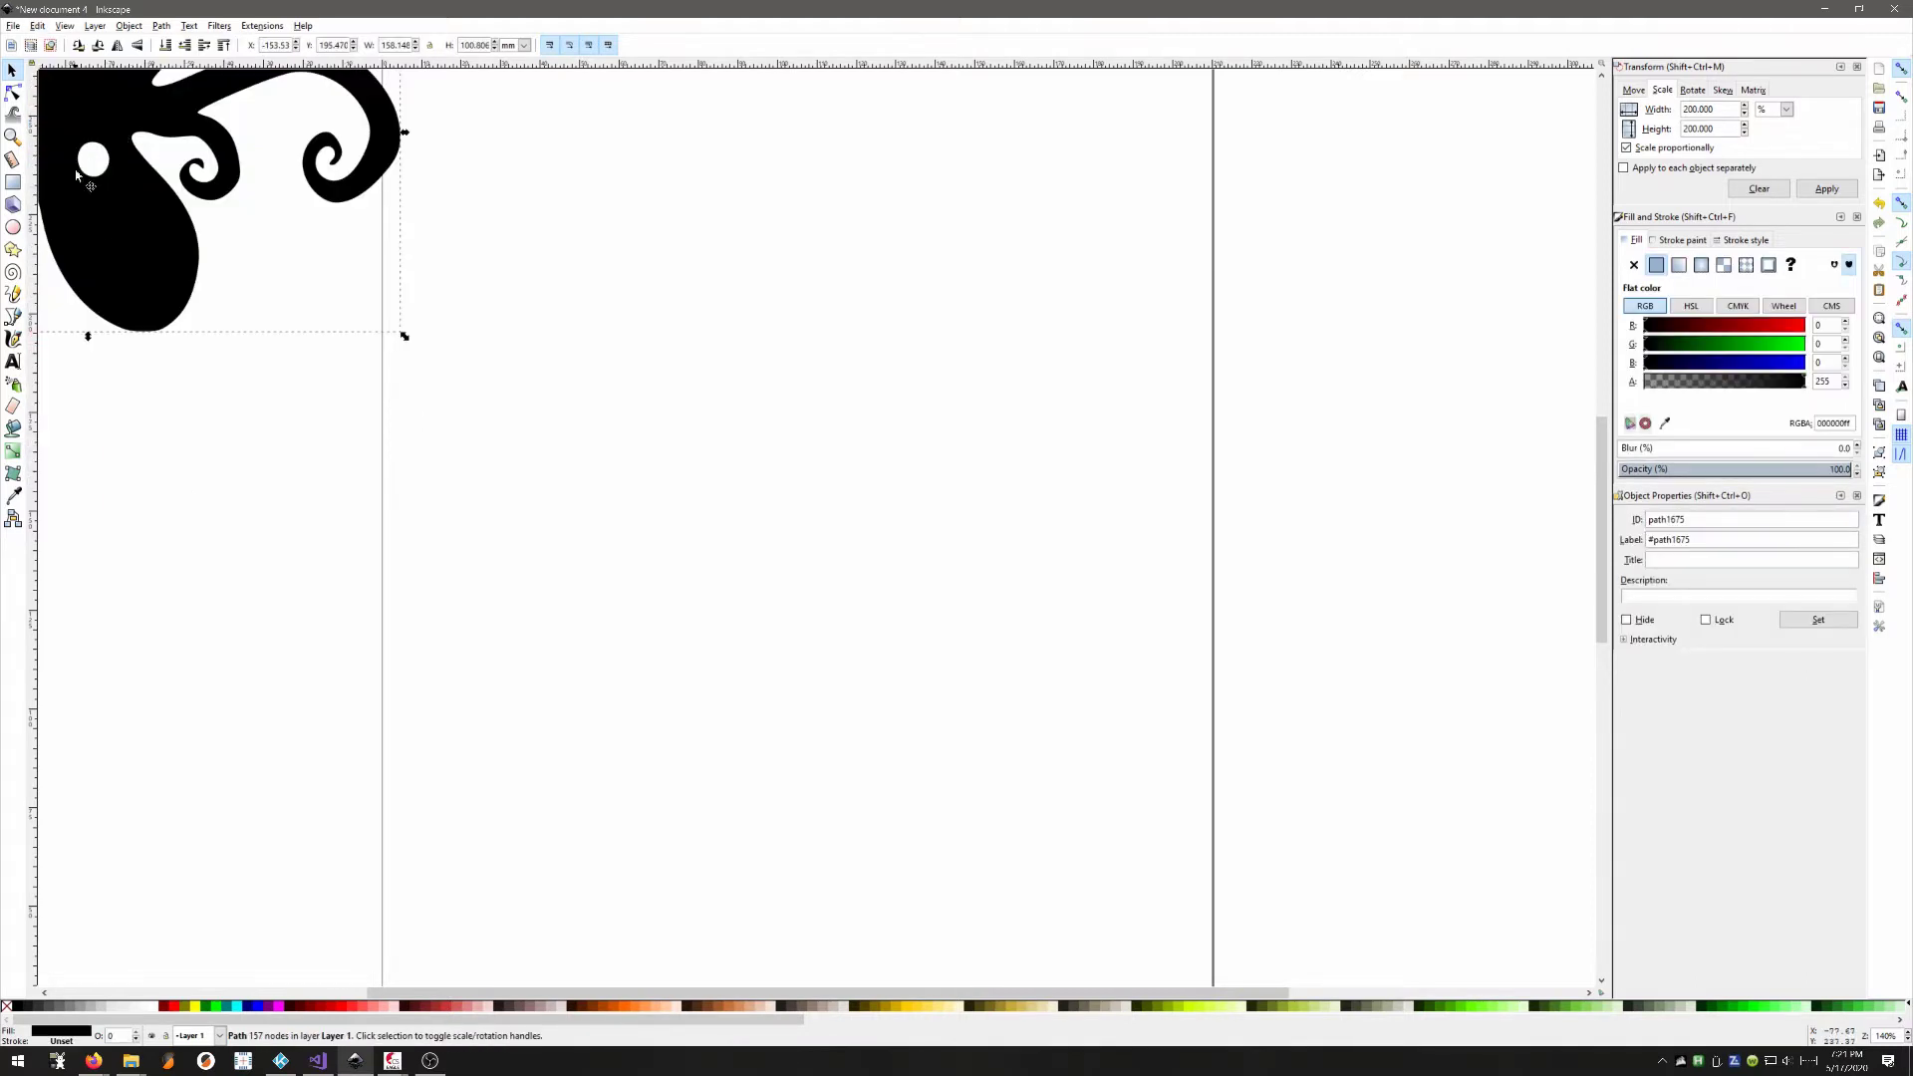
pyautogui.moveTo(76, 176); pyautogui.dragTo(798, 659)
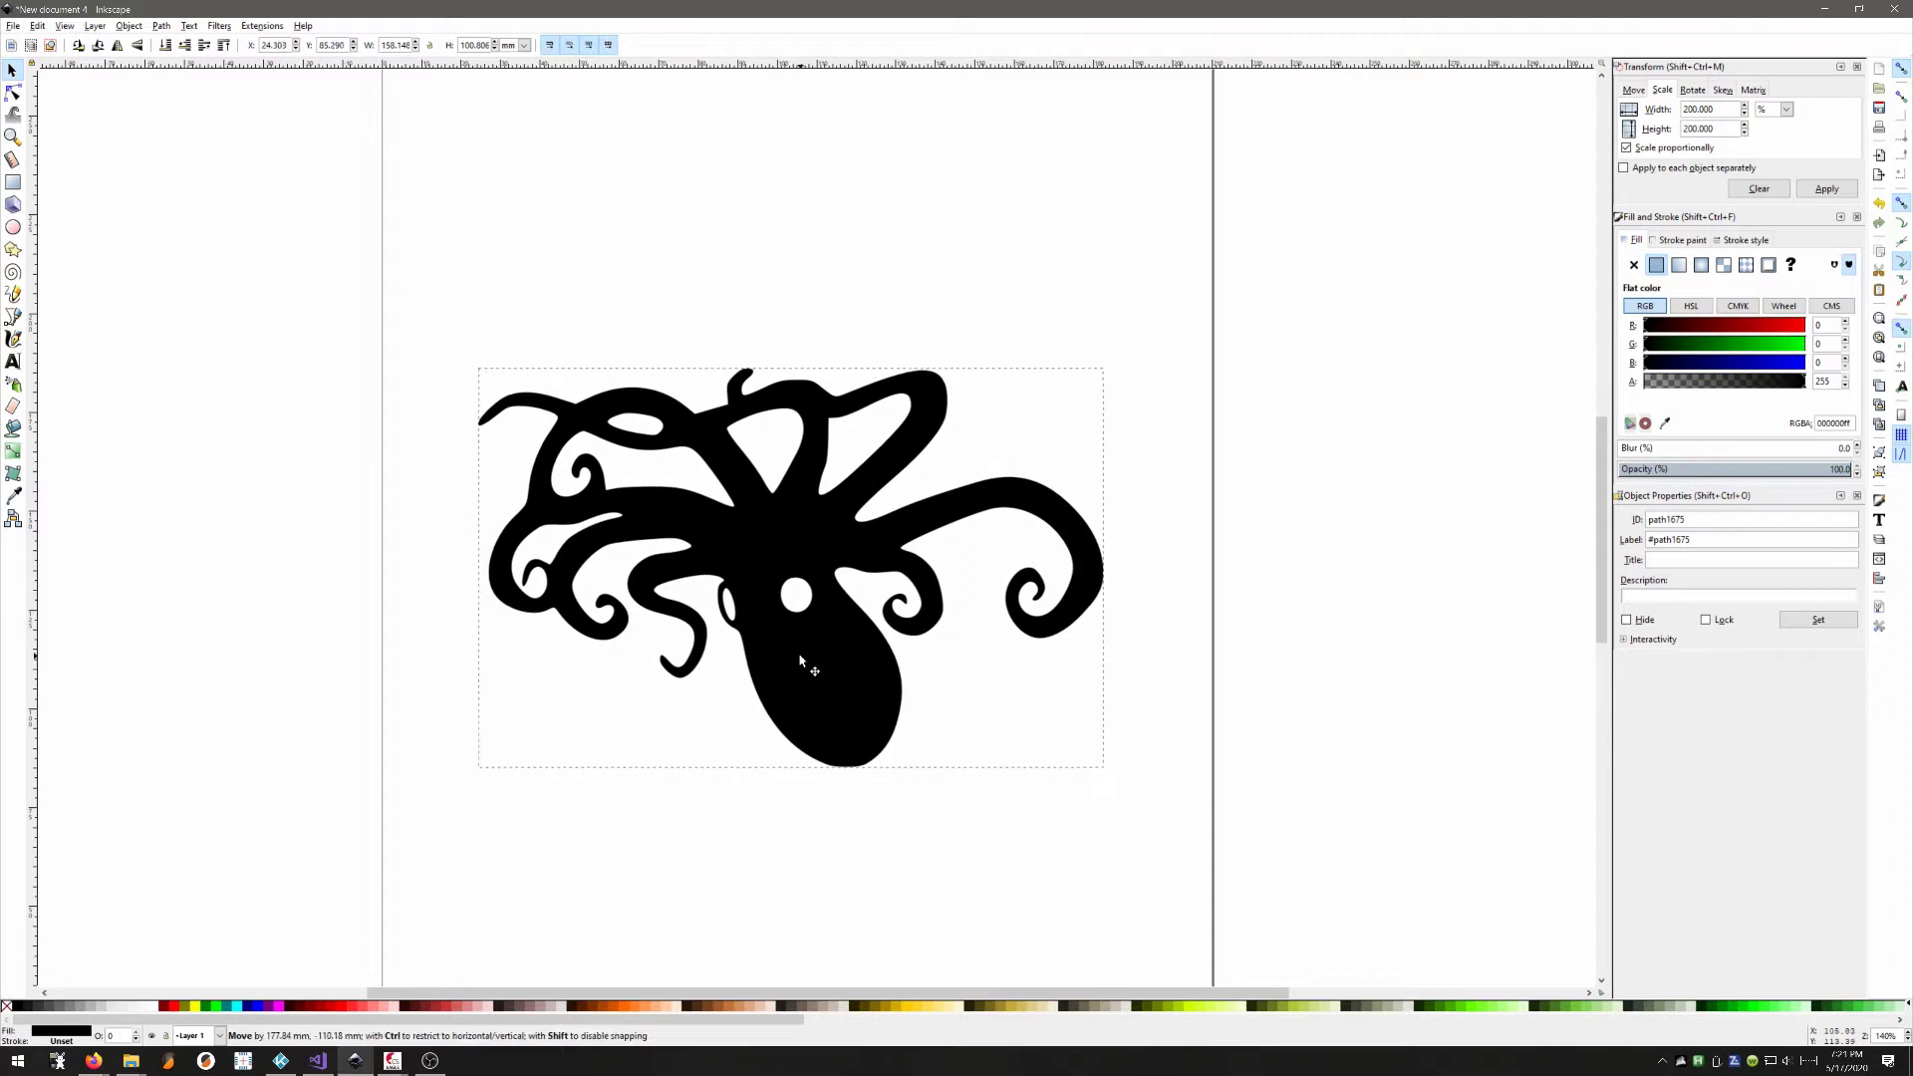
pyautogui.click(14, 93)
pyautogui.moveTo(176, 192); pyautogui.dragTo(1264, 848)
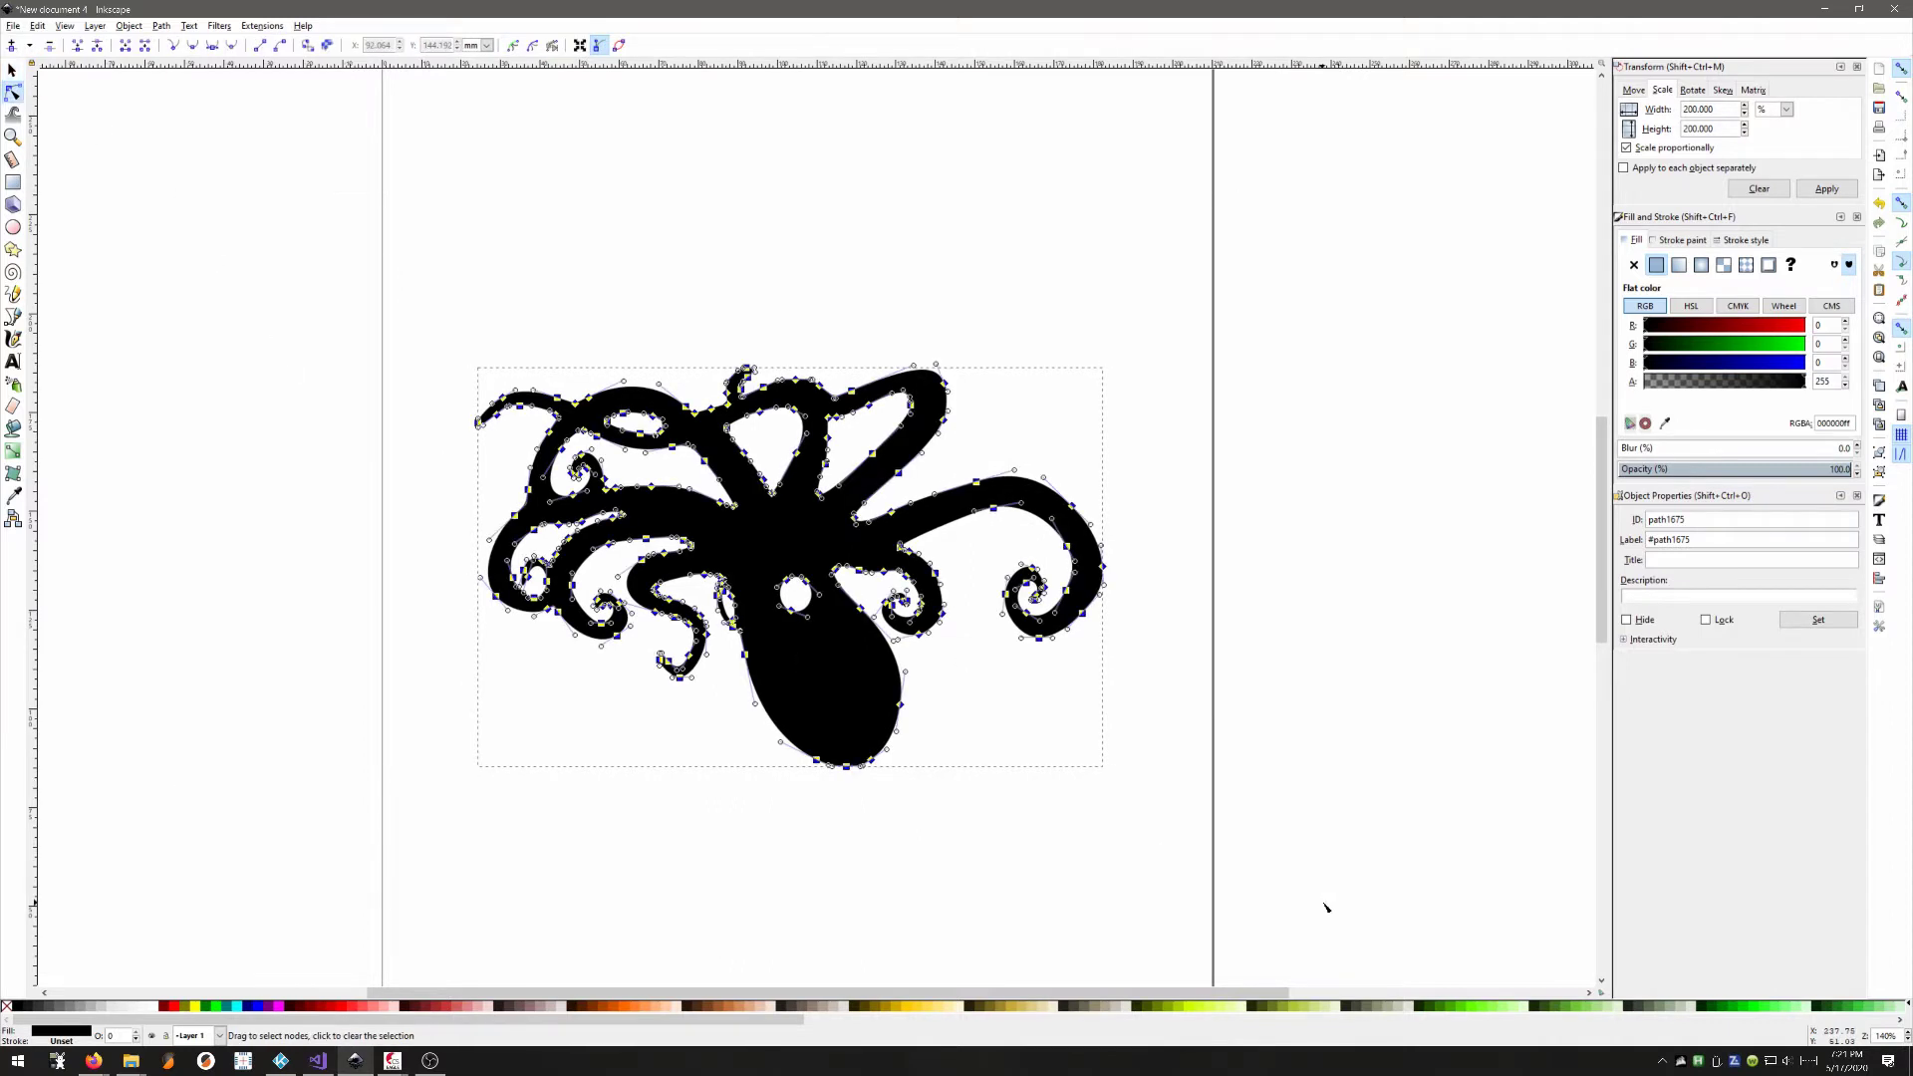
# Step: Give the octopus path a red stroke with no fill, then zoom in on its face
pyautogui.click(1679, 241)
pyautogui.click(1656, 265)
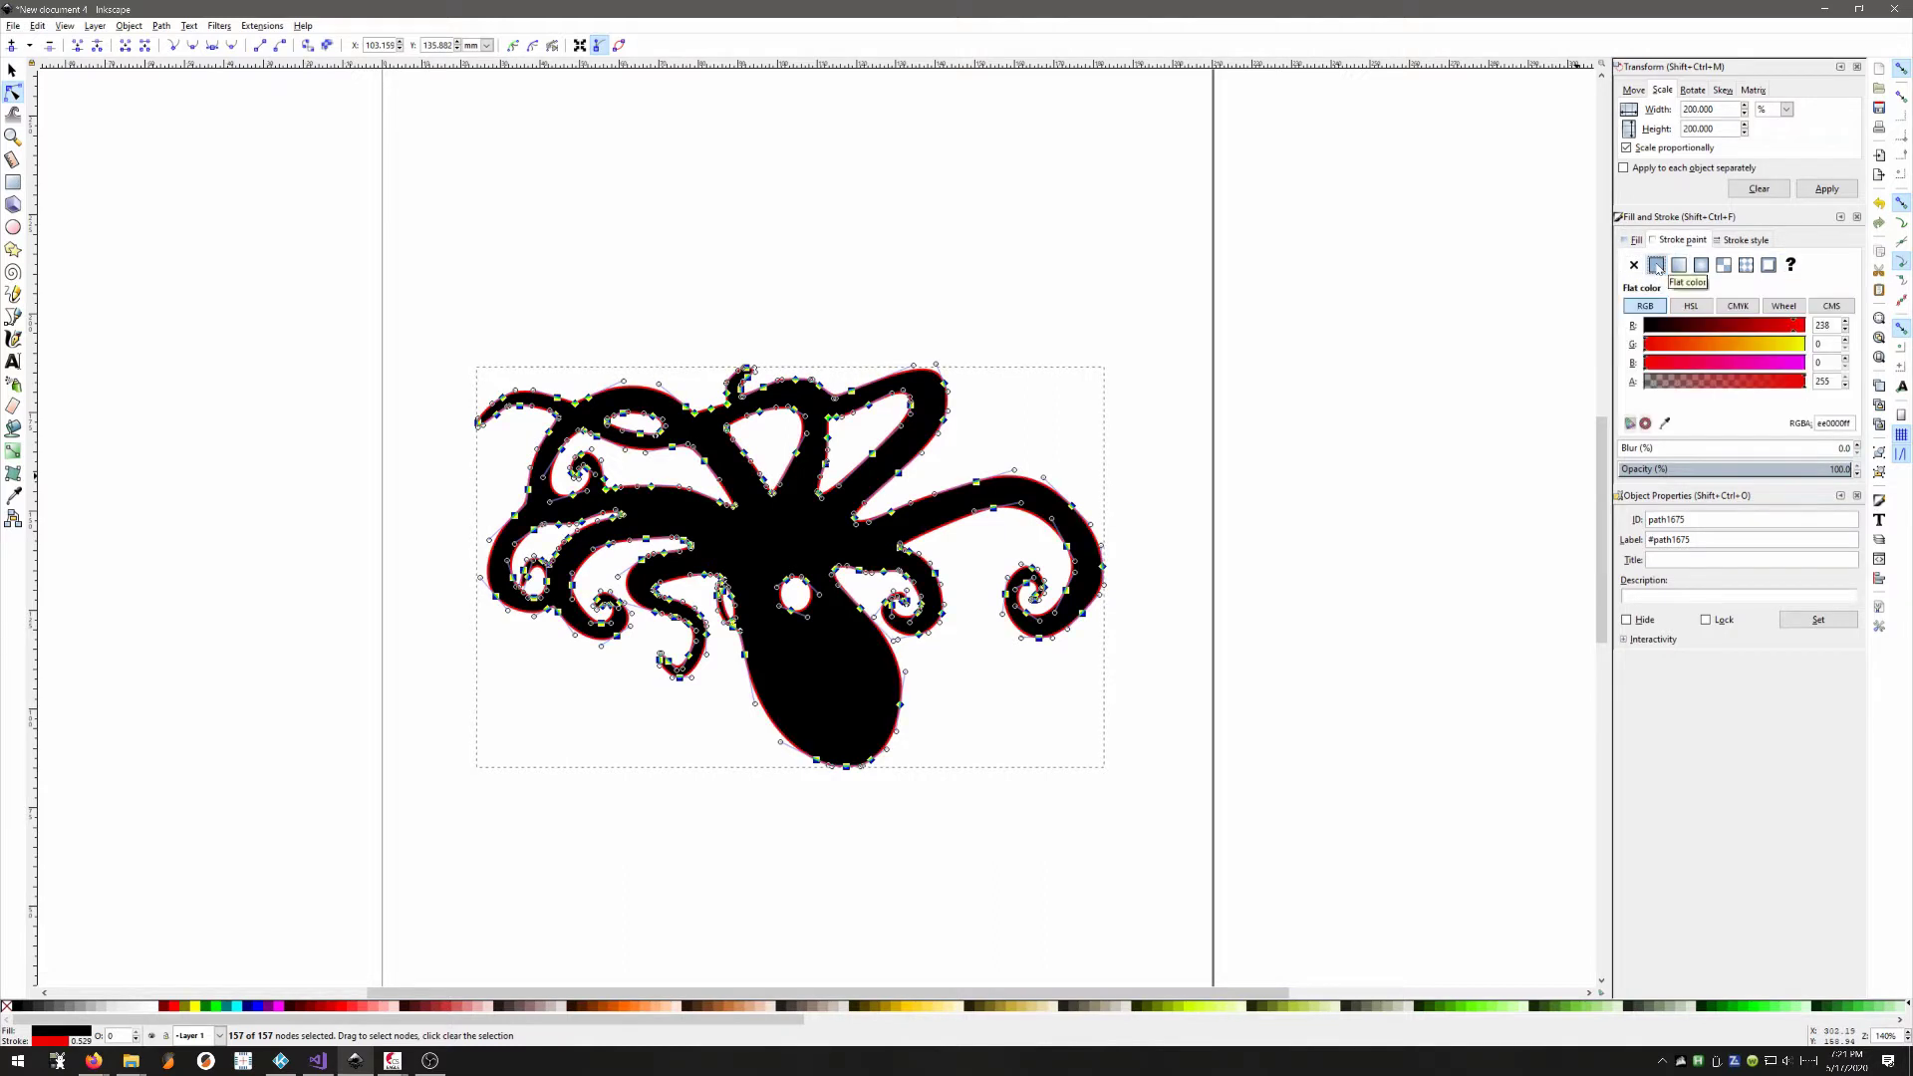
pyautogui.click(1635, 241)
pyautogui.click(1634, 265)
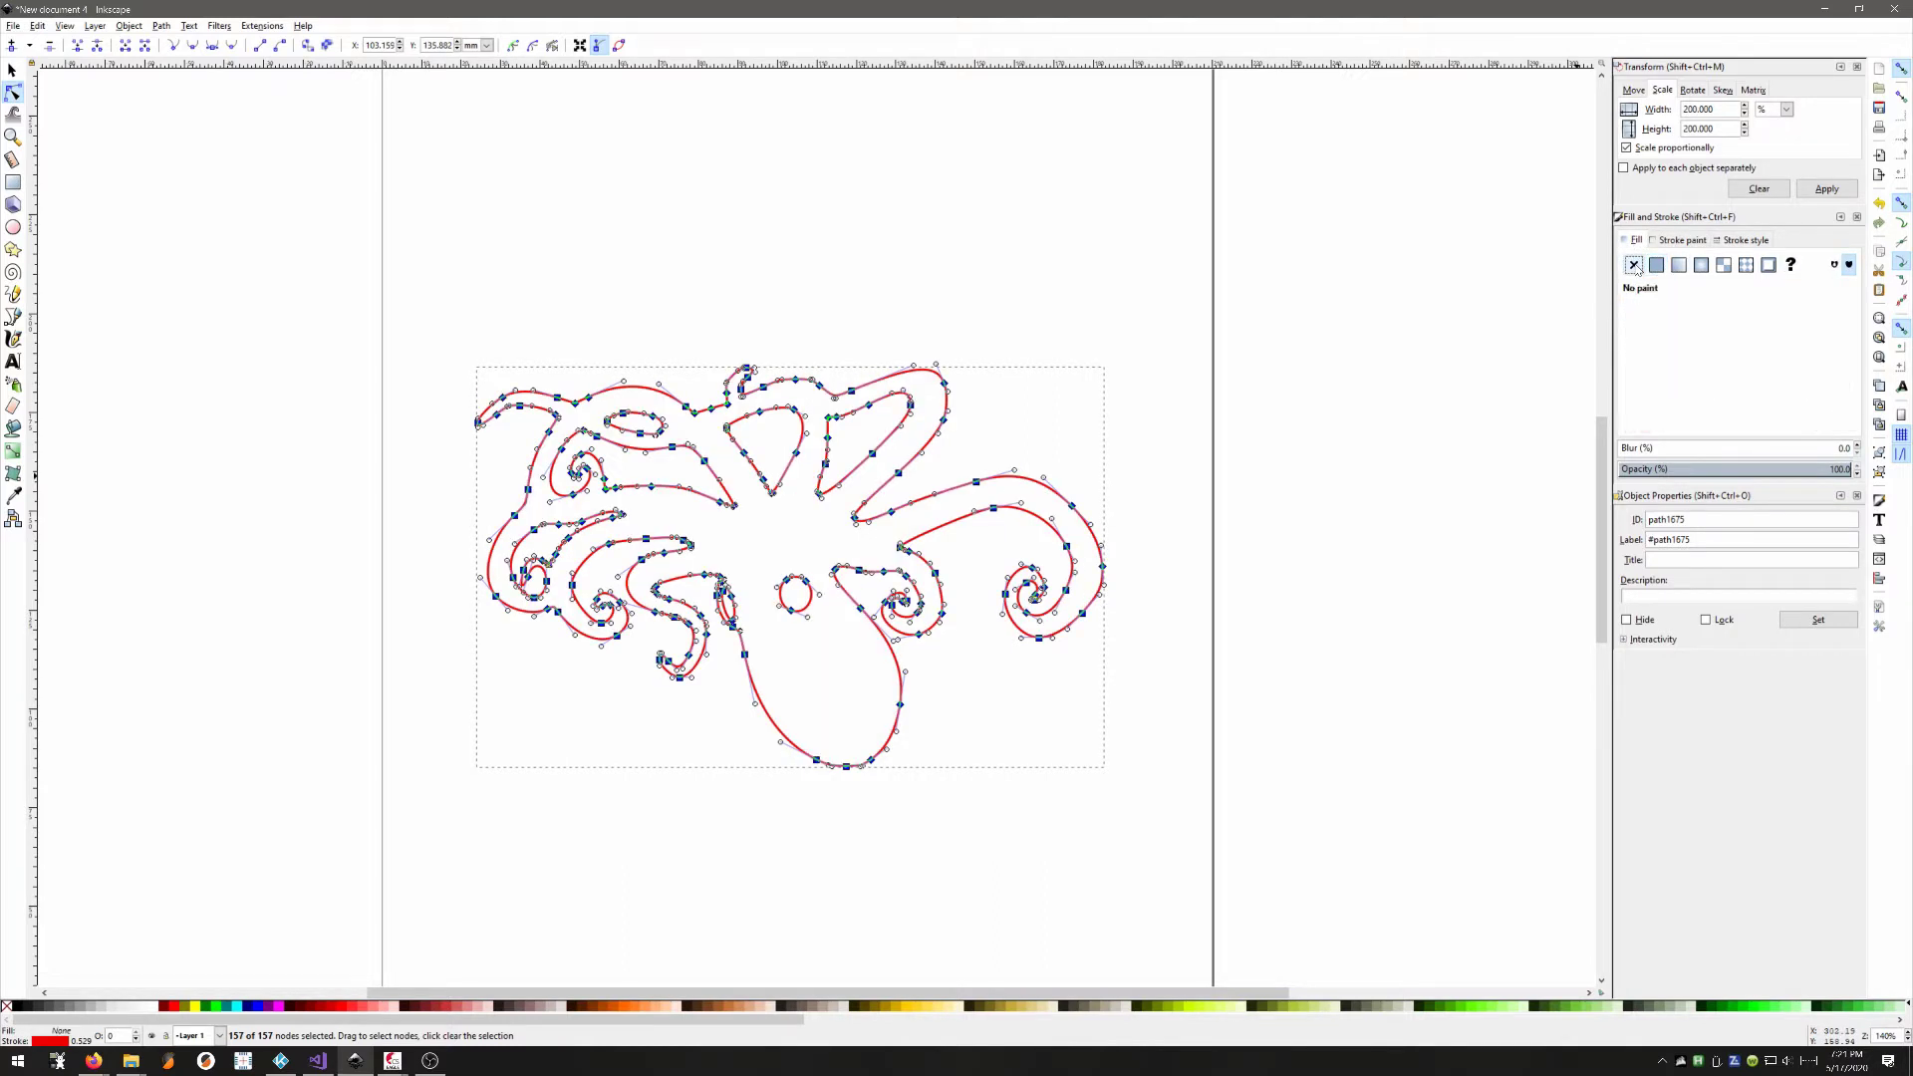
pyautogui.click(340, 401)
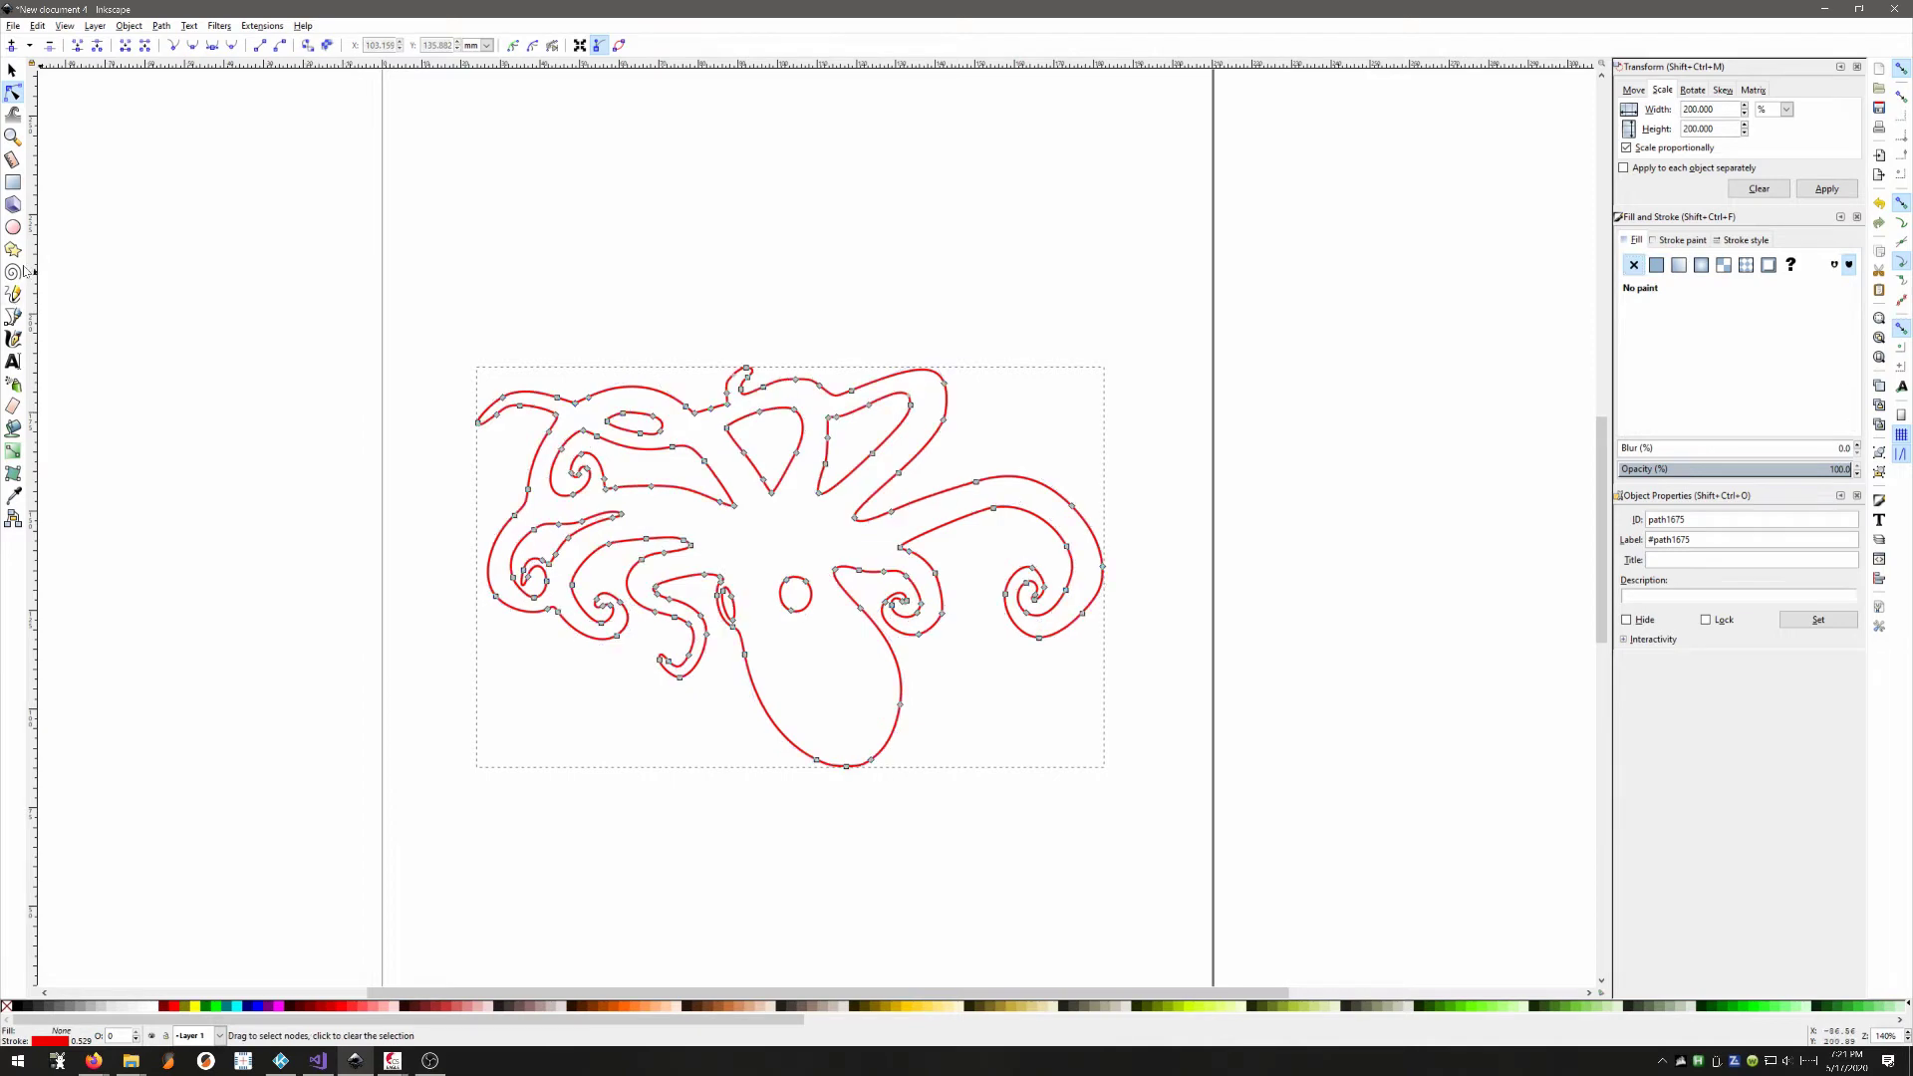
pyautogui.scroll(2, 648, 564)
pyautogui.scroll(-1, 794, 674)
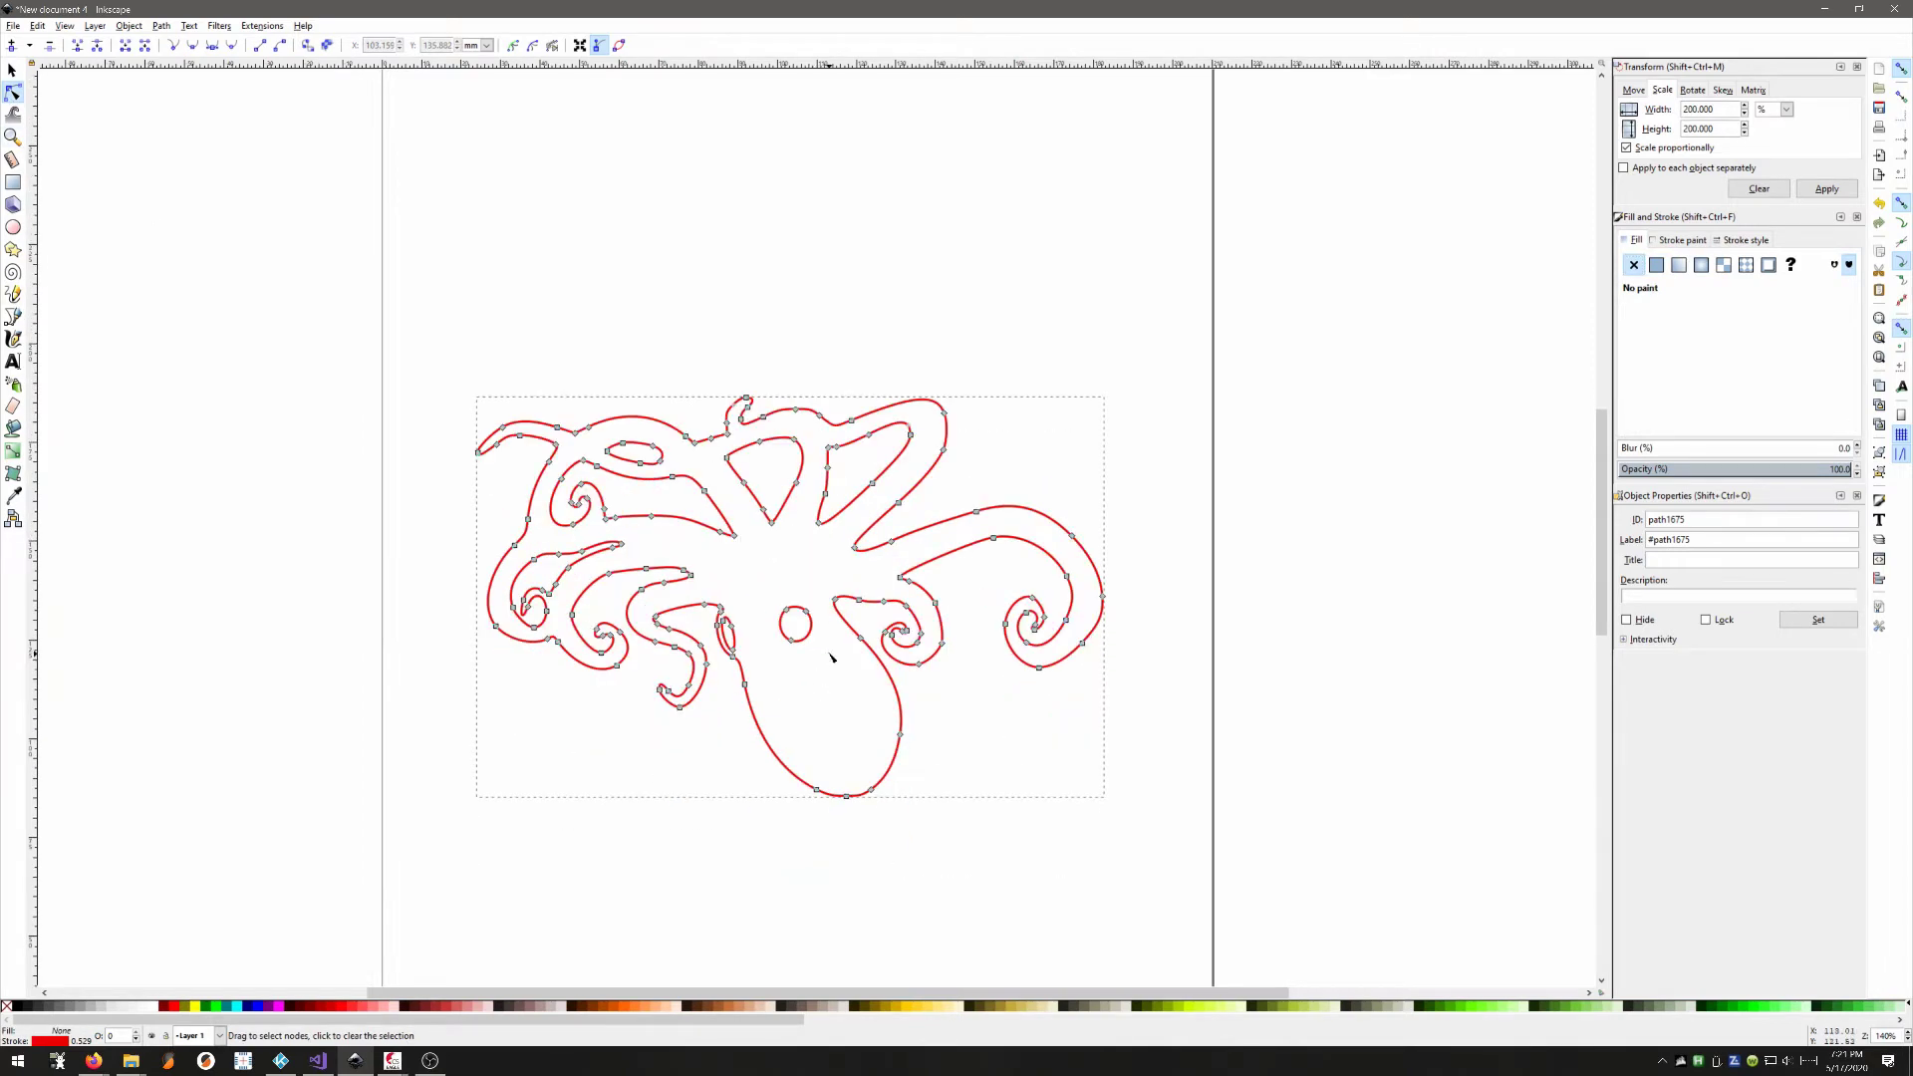
pyautogui.keyDown('ctrl'); pyautogui.scroll(2, 773, 648); pyautogui.keyUp('ctrl')
# Step: Delete the small round eye, the oval eye loop and a leftover stray segment
pyautogui.keyDown('ctrl'); pyautogui.scroll(2, 811, 653); pyautogui.keyUp('ctrl')
pyautogui.moveTo(600, 404); pyautogui.dragTo(862, 660)
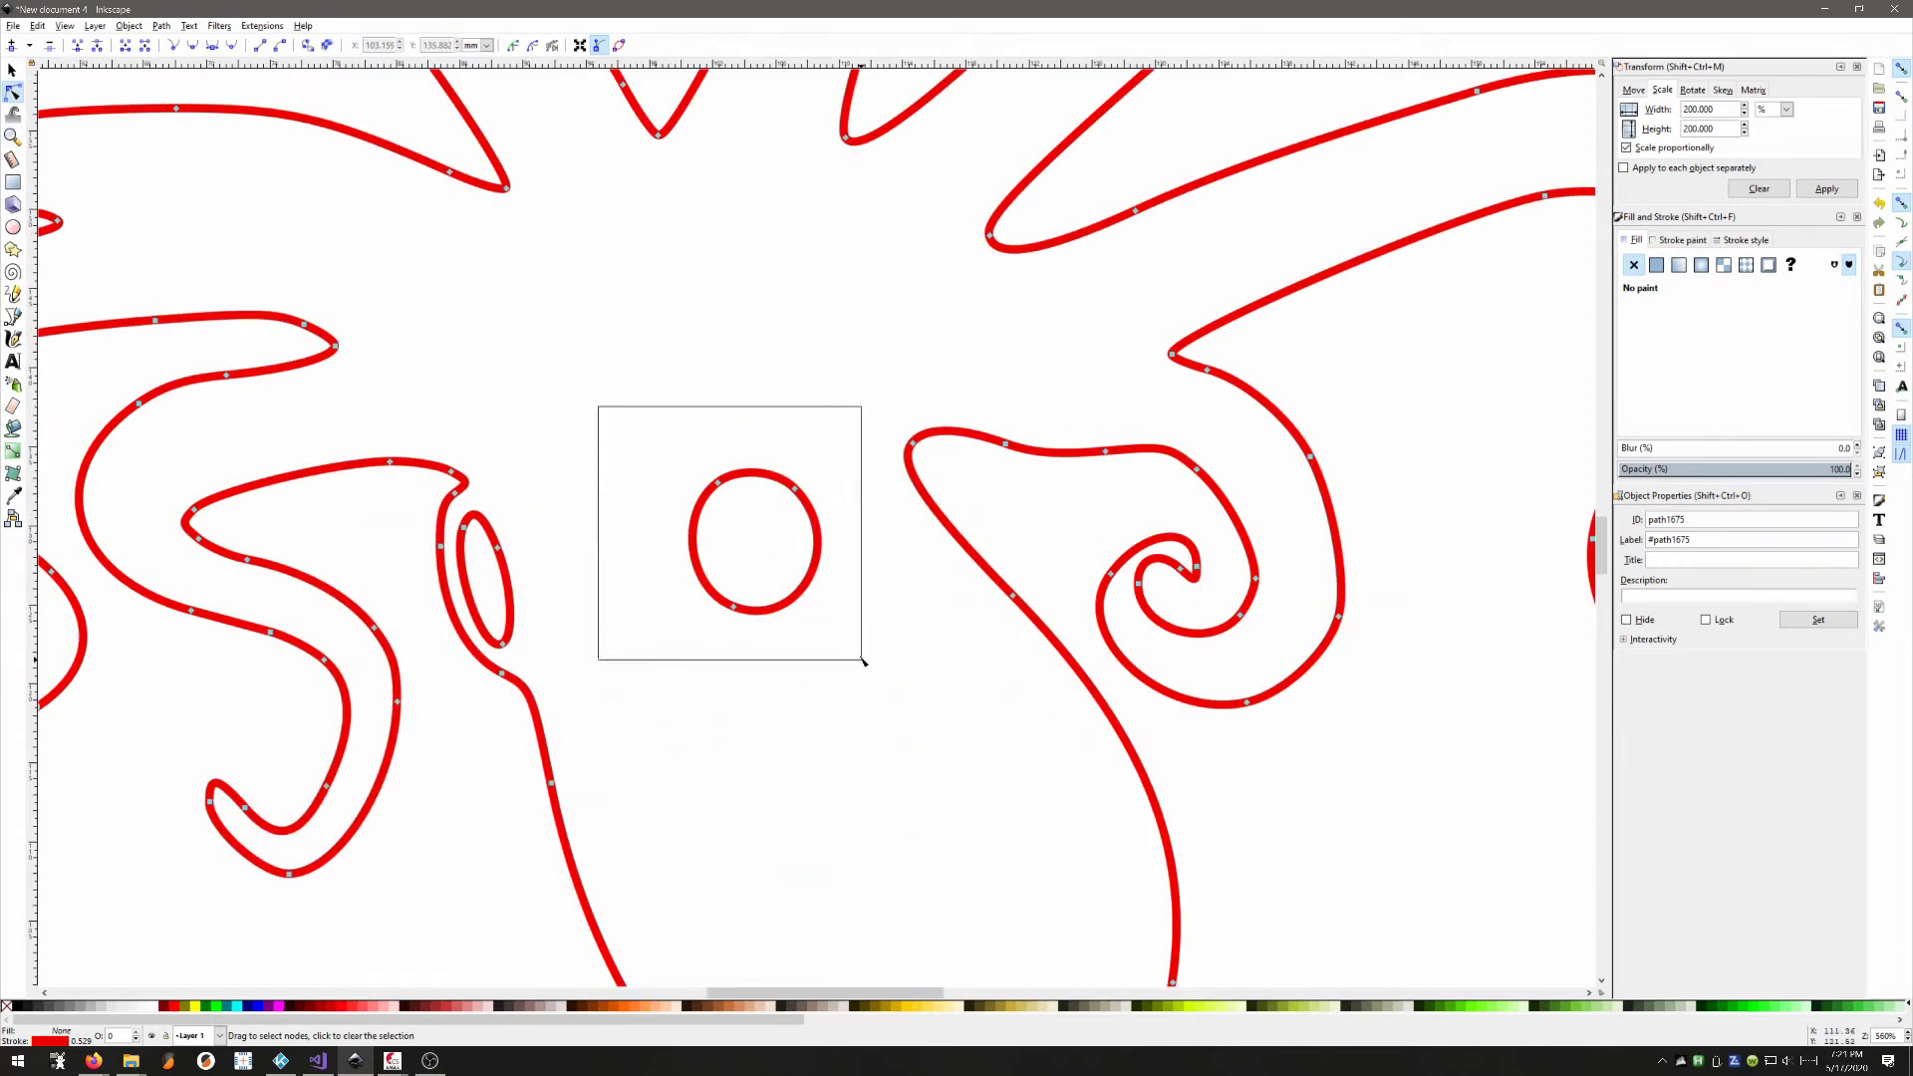
pyautogui.press('Delete')
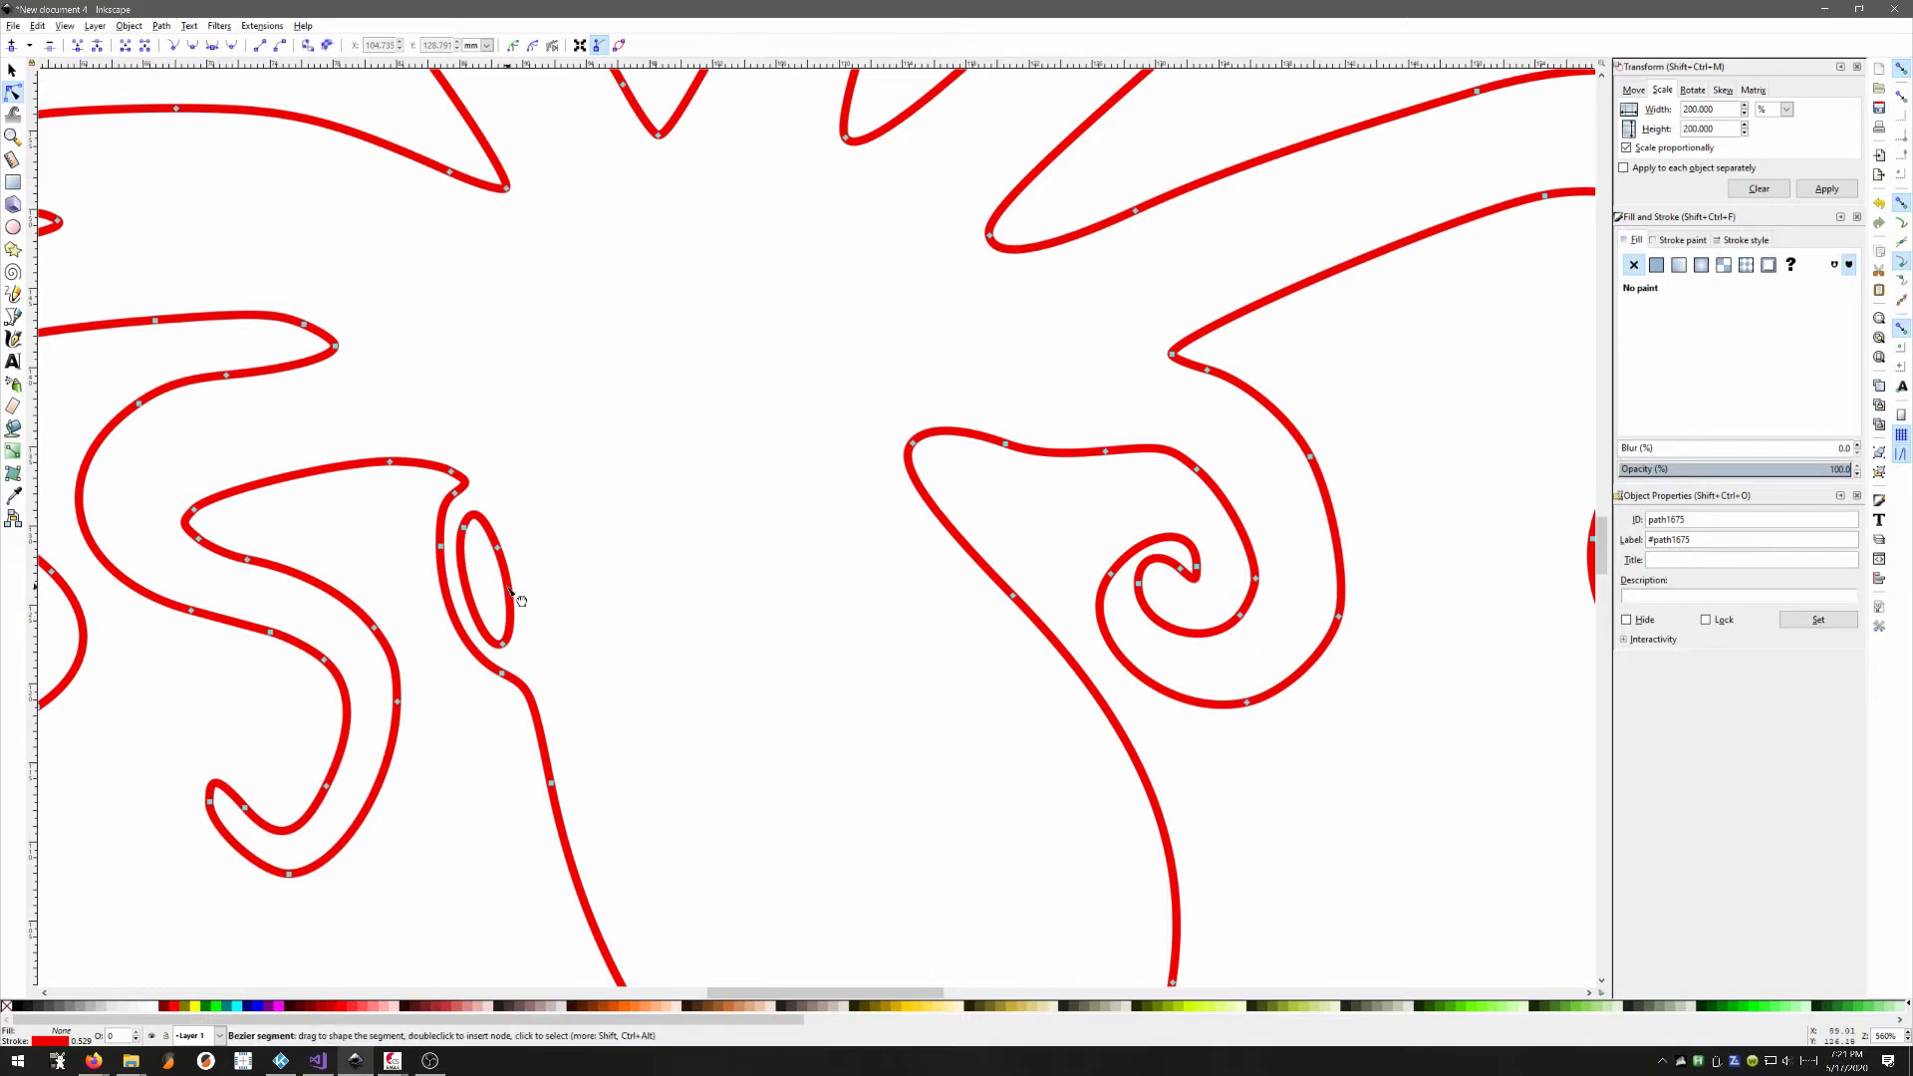
pyautogui.click(510, 590)
pyautogui.hotkey('shift', 'l')
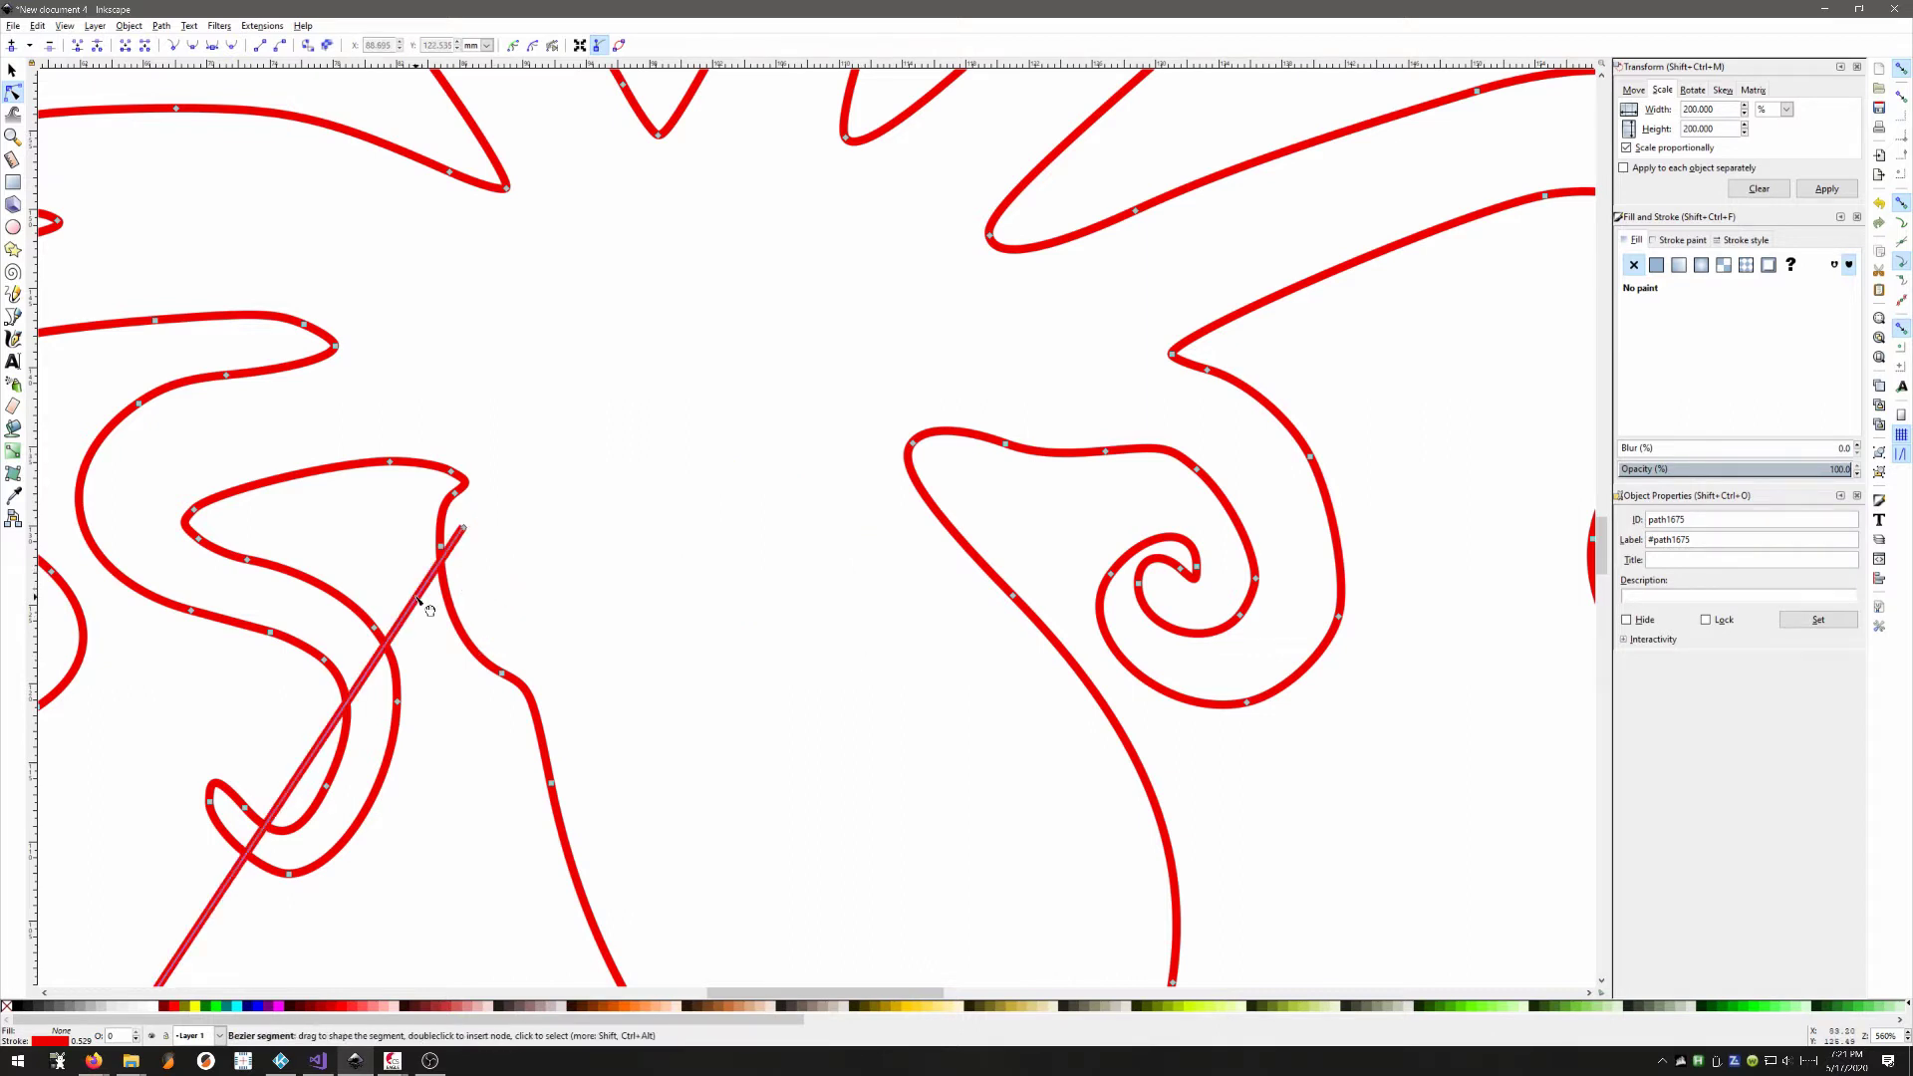
pyautogui.keyDown('ctrl'); pyautogui.keyDown('alt'); pyautogui.click(414, 598); pyautogui.keyUp('alt'); pyautogui.keyUp('ctrl')
pyautogui.scroll(-2, 658, 727)
pyautogui.keyDown('ctrl'); pyautogui.scroll(-1, 713, 730); pyautogui.keyUp('ctrl')
pyautogui.keyDown('ctrl'); pyautogui.scroll(-1, 713, 730); pyautogui.keyUp('ctrl')
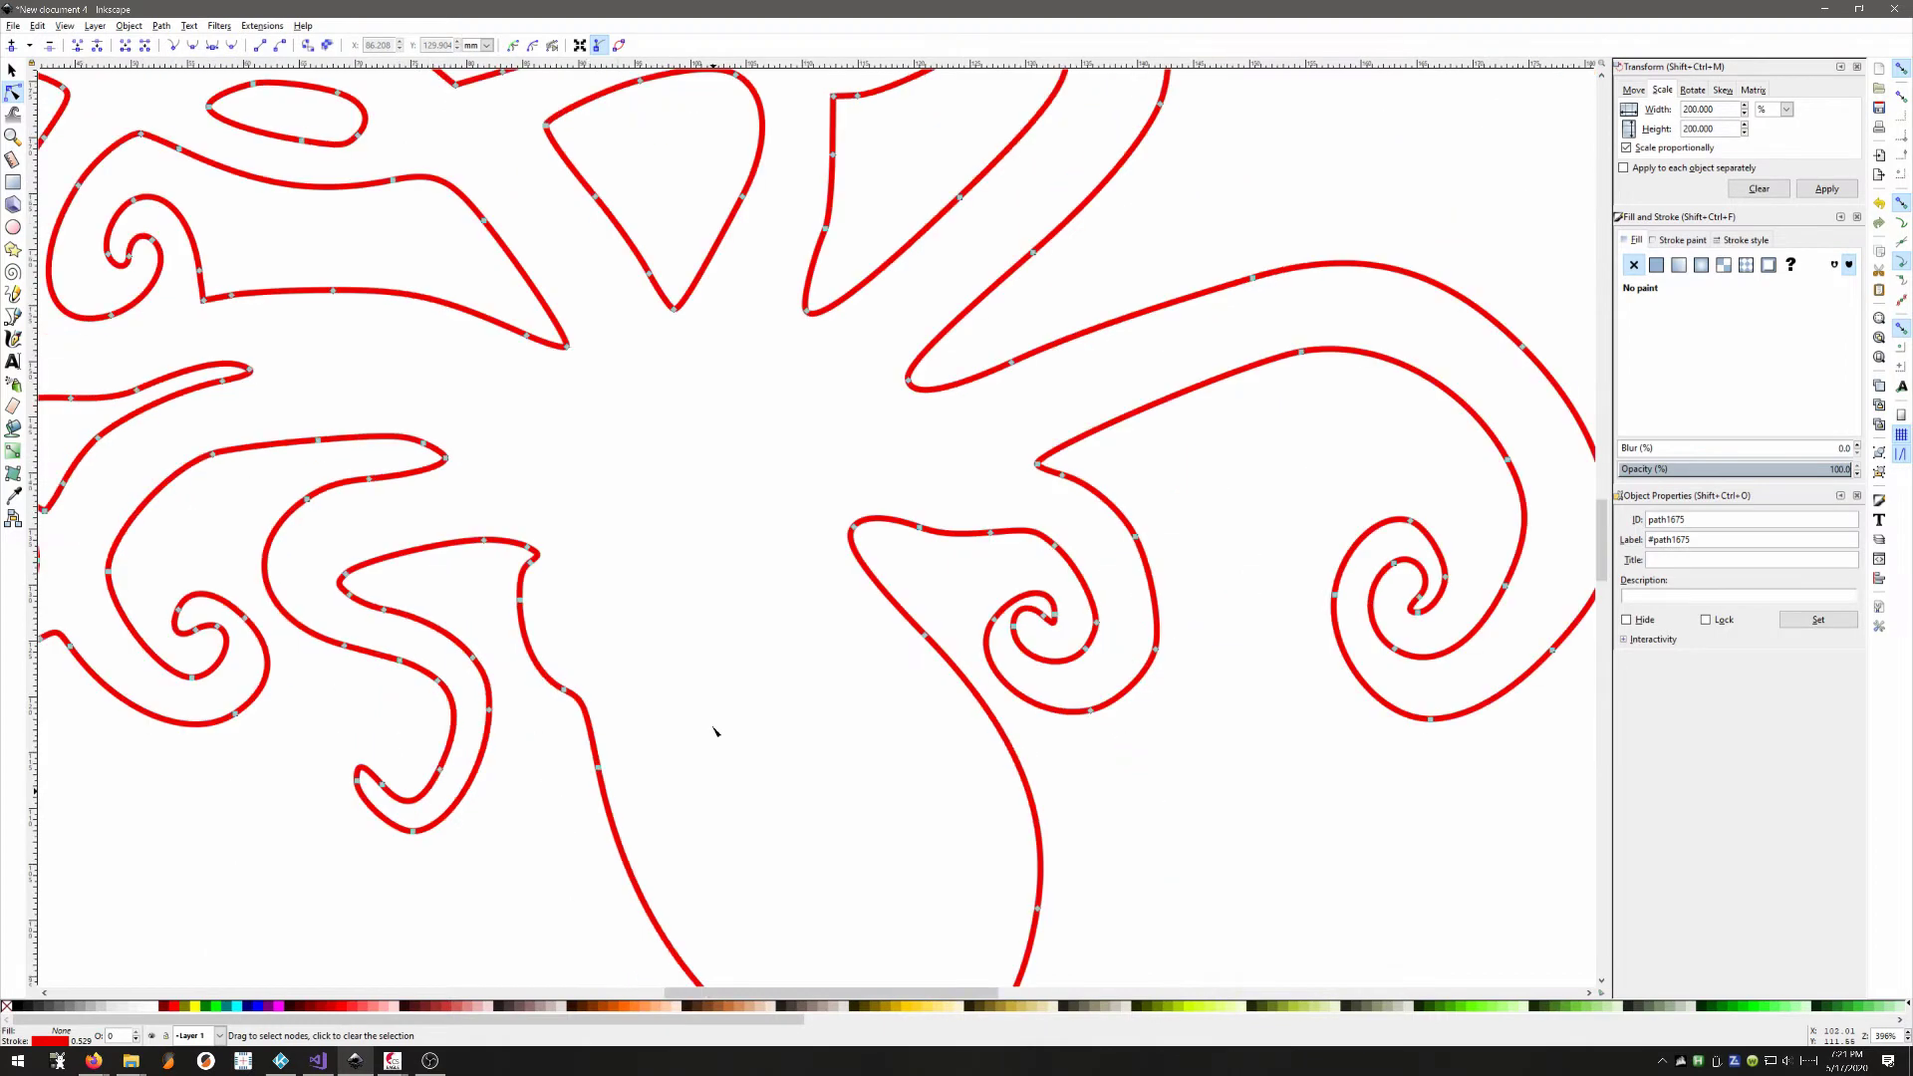
pyautogui.keyDown('ctrl'); pyautogui.scroll(-1, 713, 730); pyautogui.keyUp('ctrl')
pyautogui.keyDown('ctrl'); pyautogui.scroll(1, 314, 580); pyautogui.keyUp('ctrl')
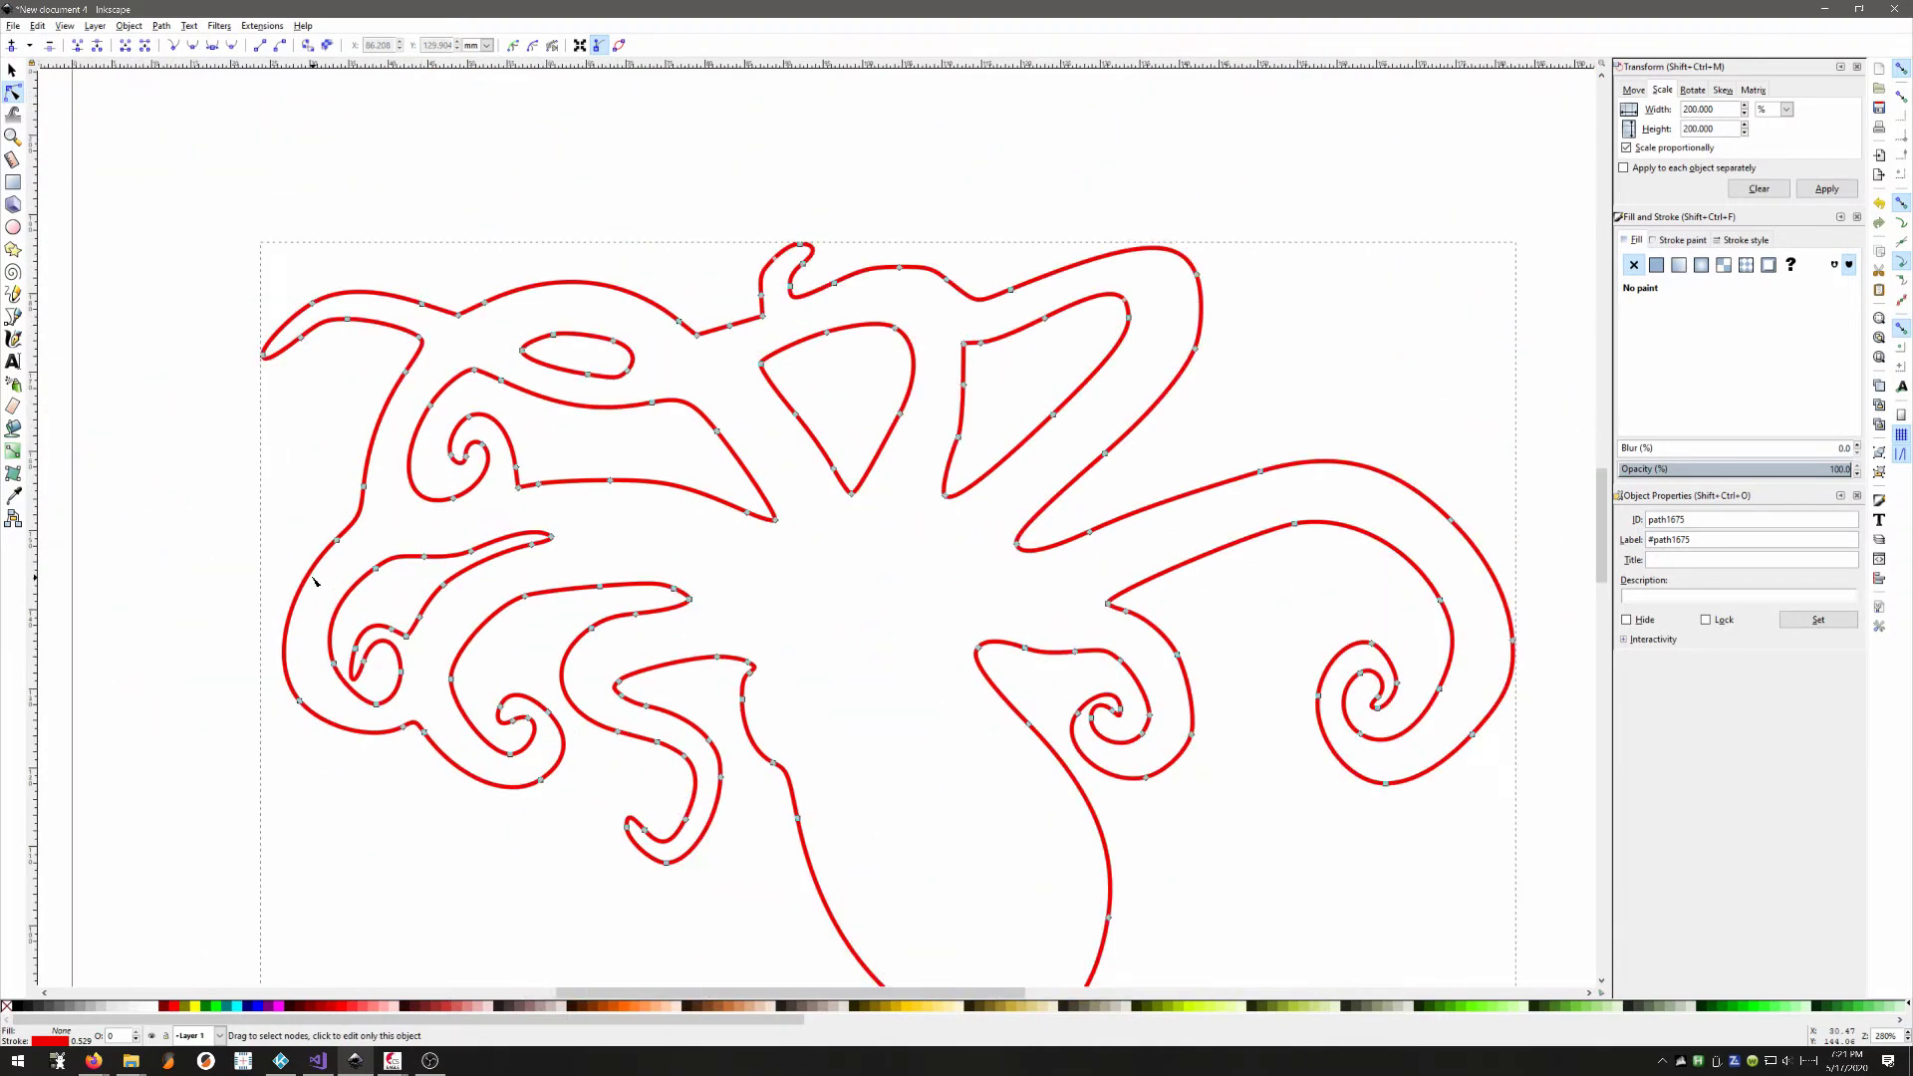
# Step: Reshape the left arm's inner loop, undoing the spike deletion to keep the arm smooth
pyautogui.keyDown('ctrl'); pyautogui.keyDown('alt'); pyautogui.click(375, 566); pyautogui.keyUp('alt'); pyautogui.keyUp('ctrl')
pyautogui.moveTo(401, 589)
pyautogui.mouseDown()
pyautogui.moveTo(392, 630)
pyautogui.moveTo(416, 634)
pyautogui.mouseUp()
pyautogui.click(390, 634)
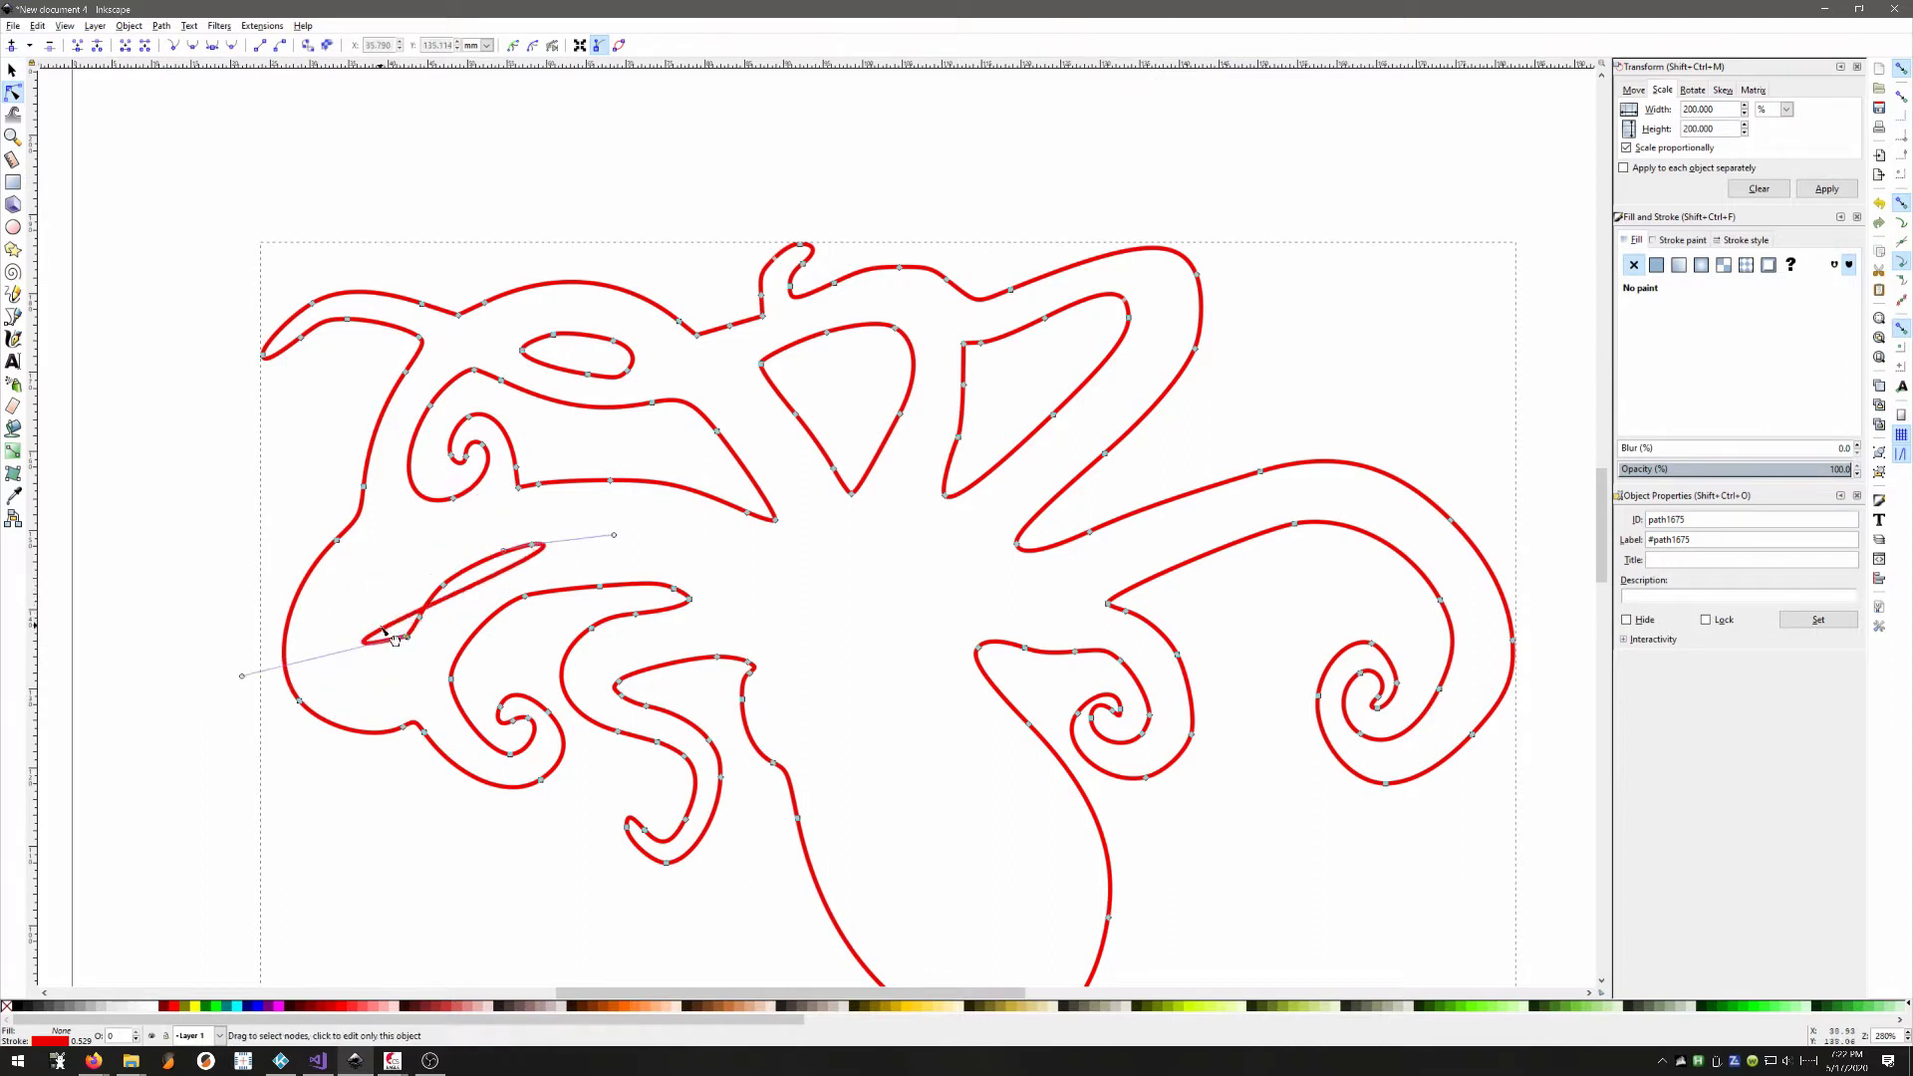
pyautogui.hotkey('ctrl', 'z')
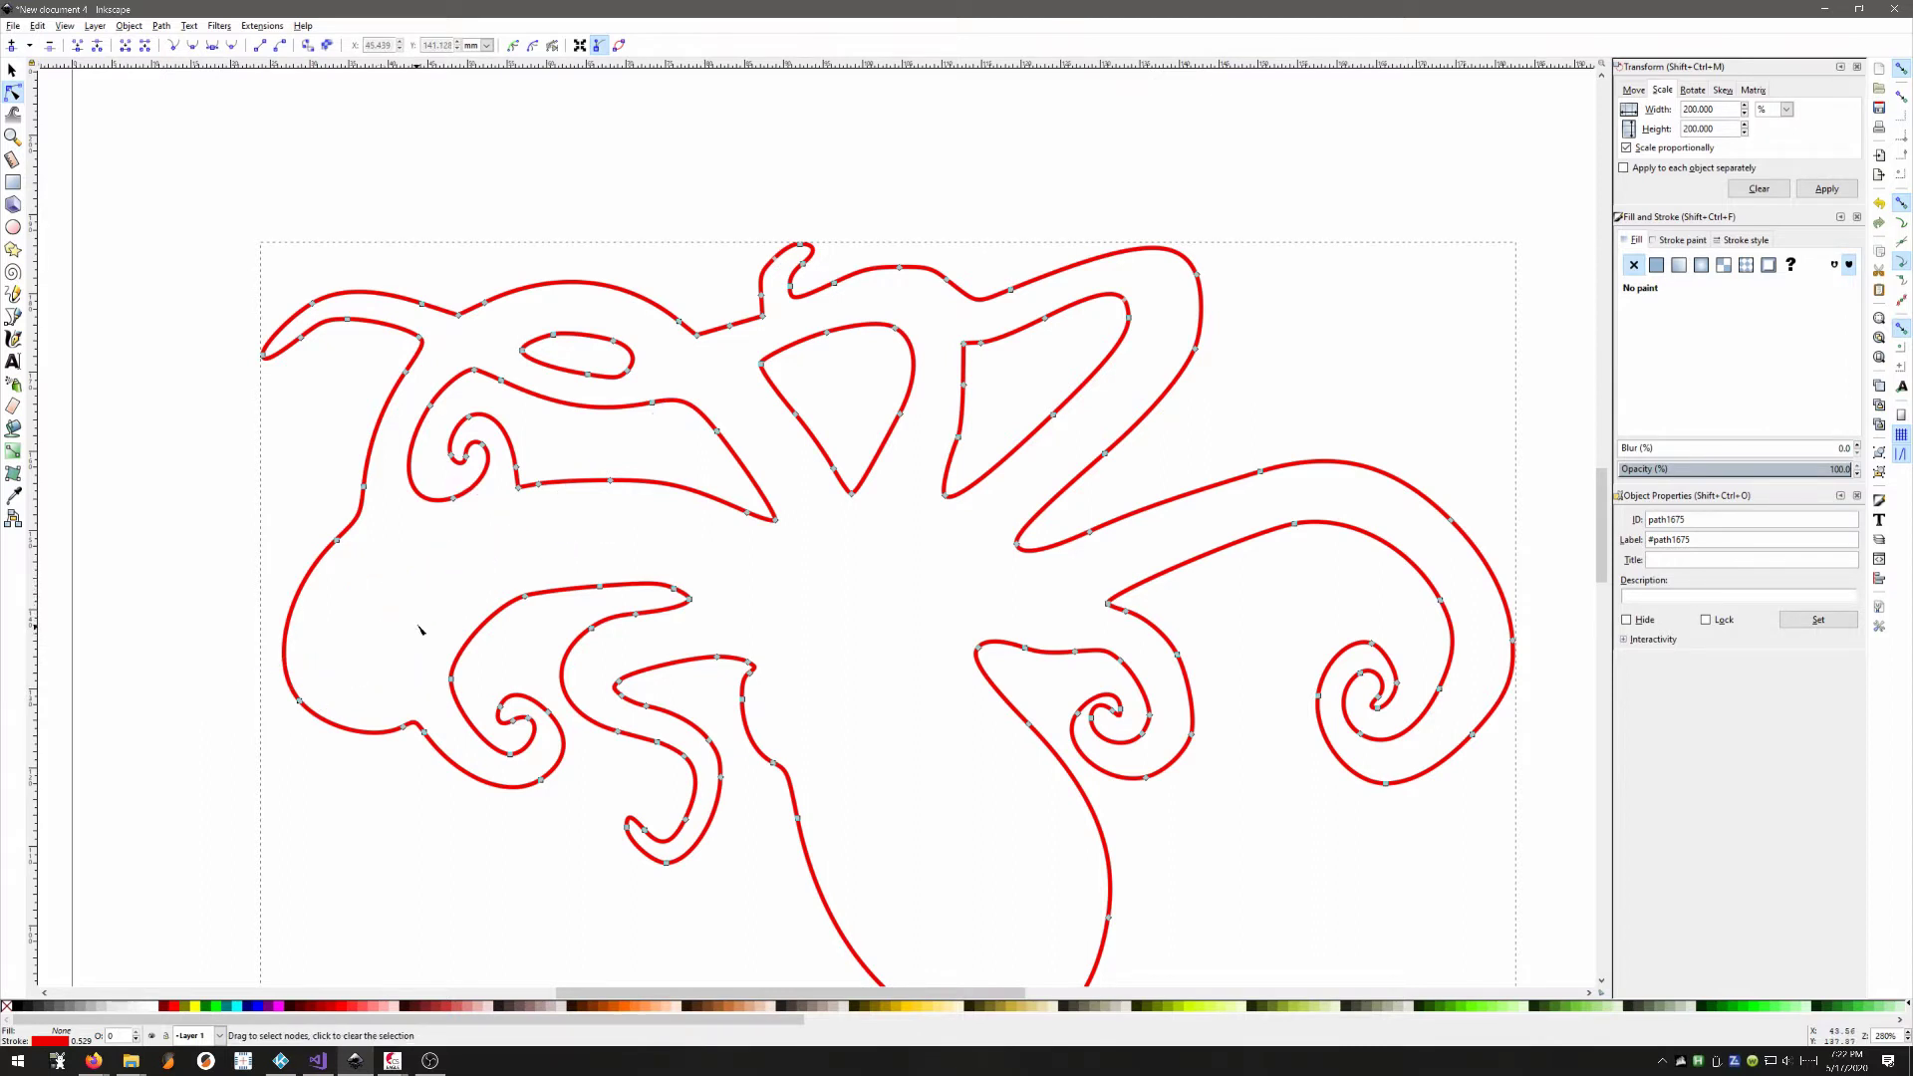
# Step: Remove the inner curve below the left eye and the small mouth loop
pyautogui.click(603, 409)
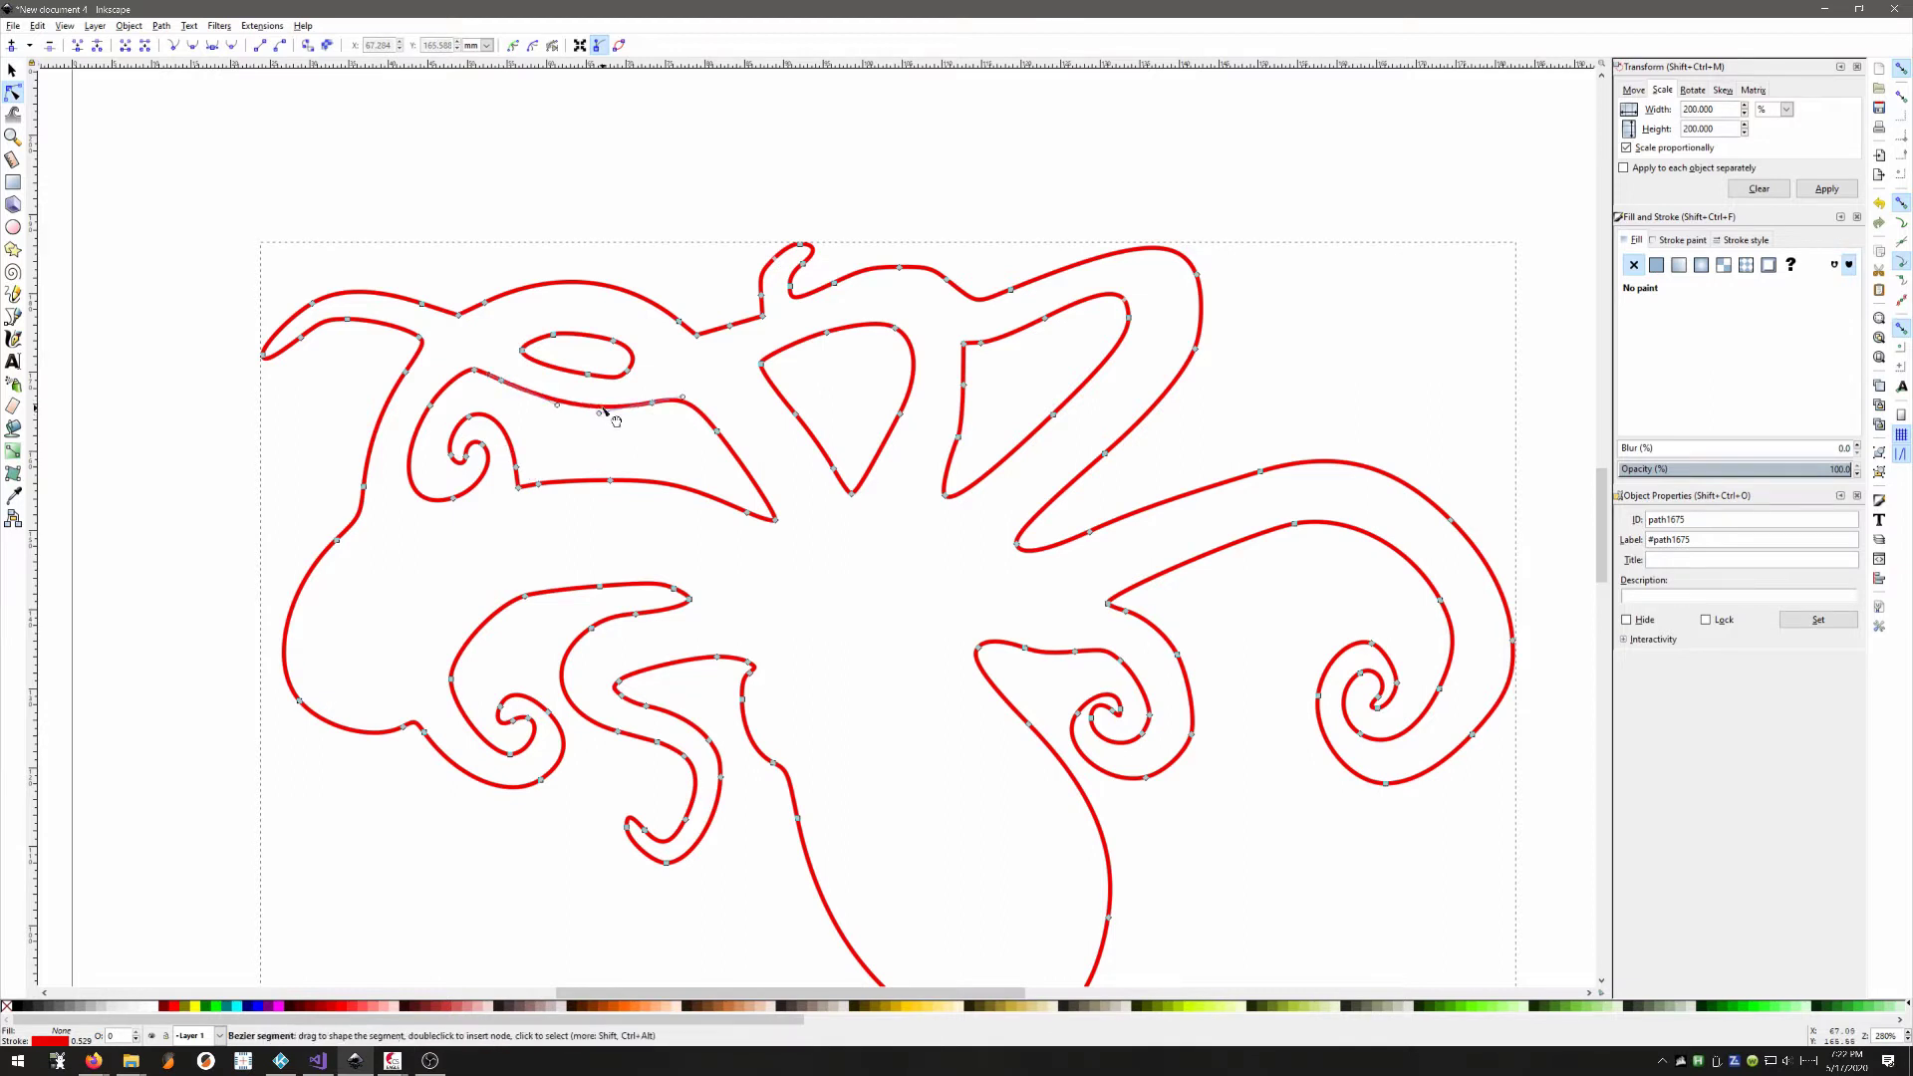
pyautogui.press('Delete')
pyautogui.moveTo(583, 402)
pyautogui.mouseDown()
pyautogui.moveTo(556, 452)
pyautogui.moveTo(513, 443)
pyautogui.mouseUp()
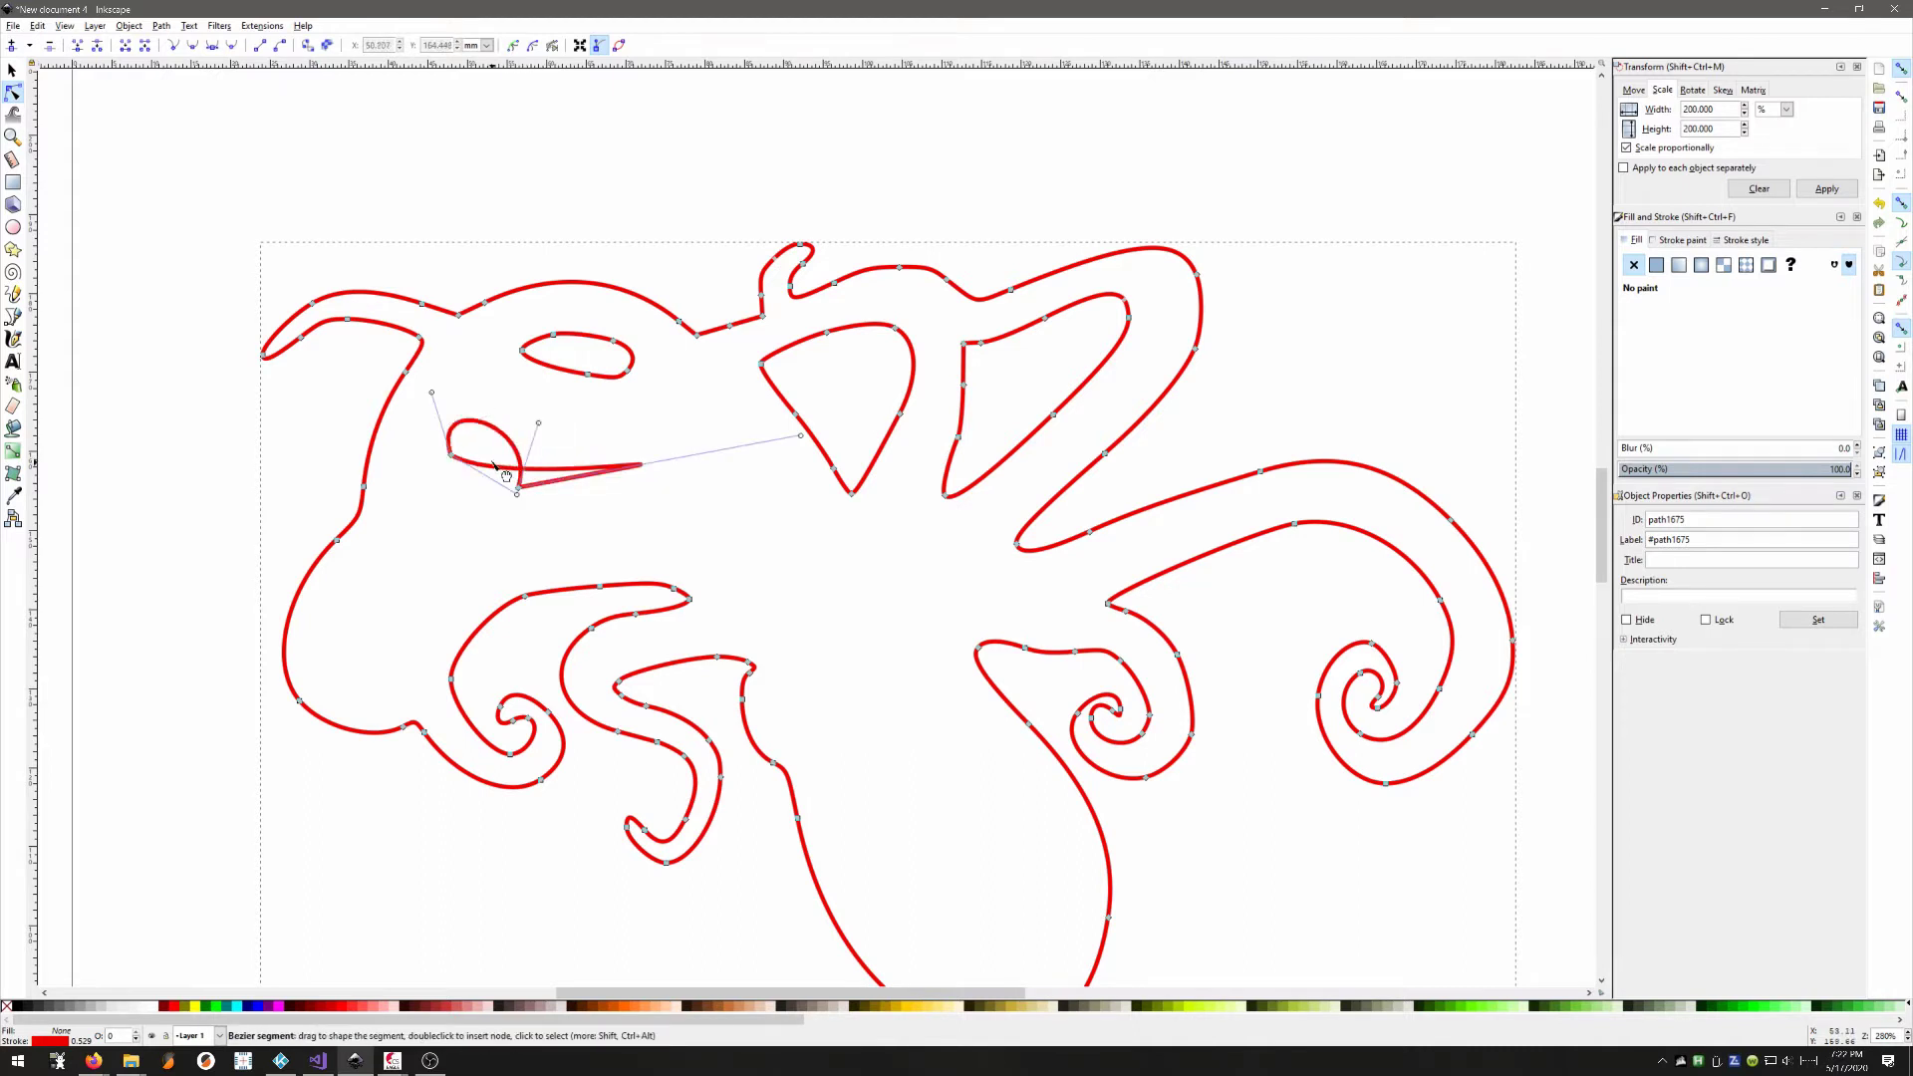
pyautogui.press('Delete')
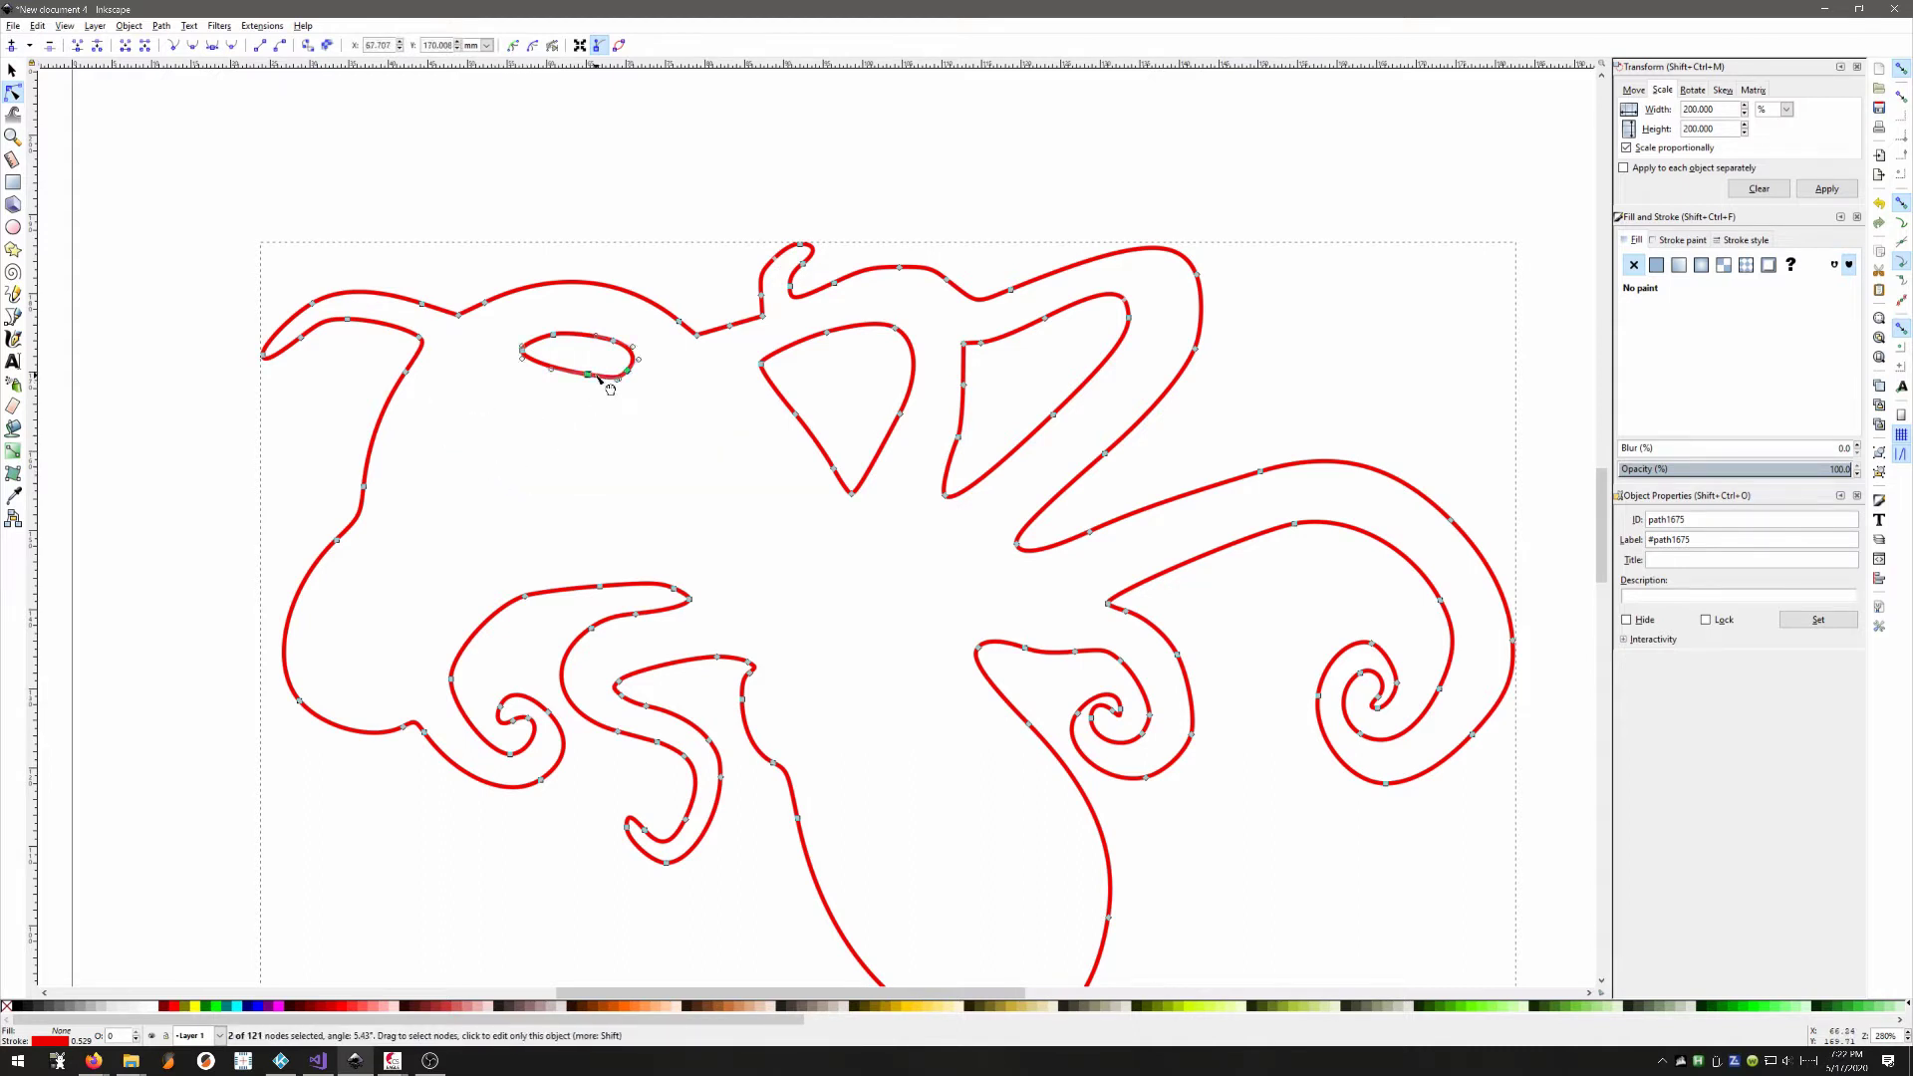
# Step: Delete the small oval eye, the triangular eye and the last inner loop in the head
pyautogui.click(588, 376)
pyautogui.press('Delete')
pyautogui.press('Delete')
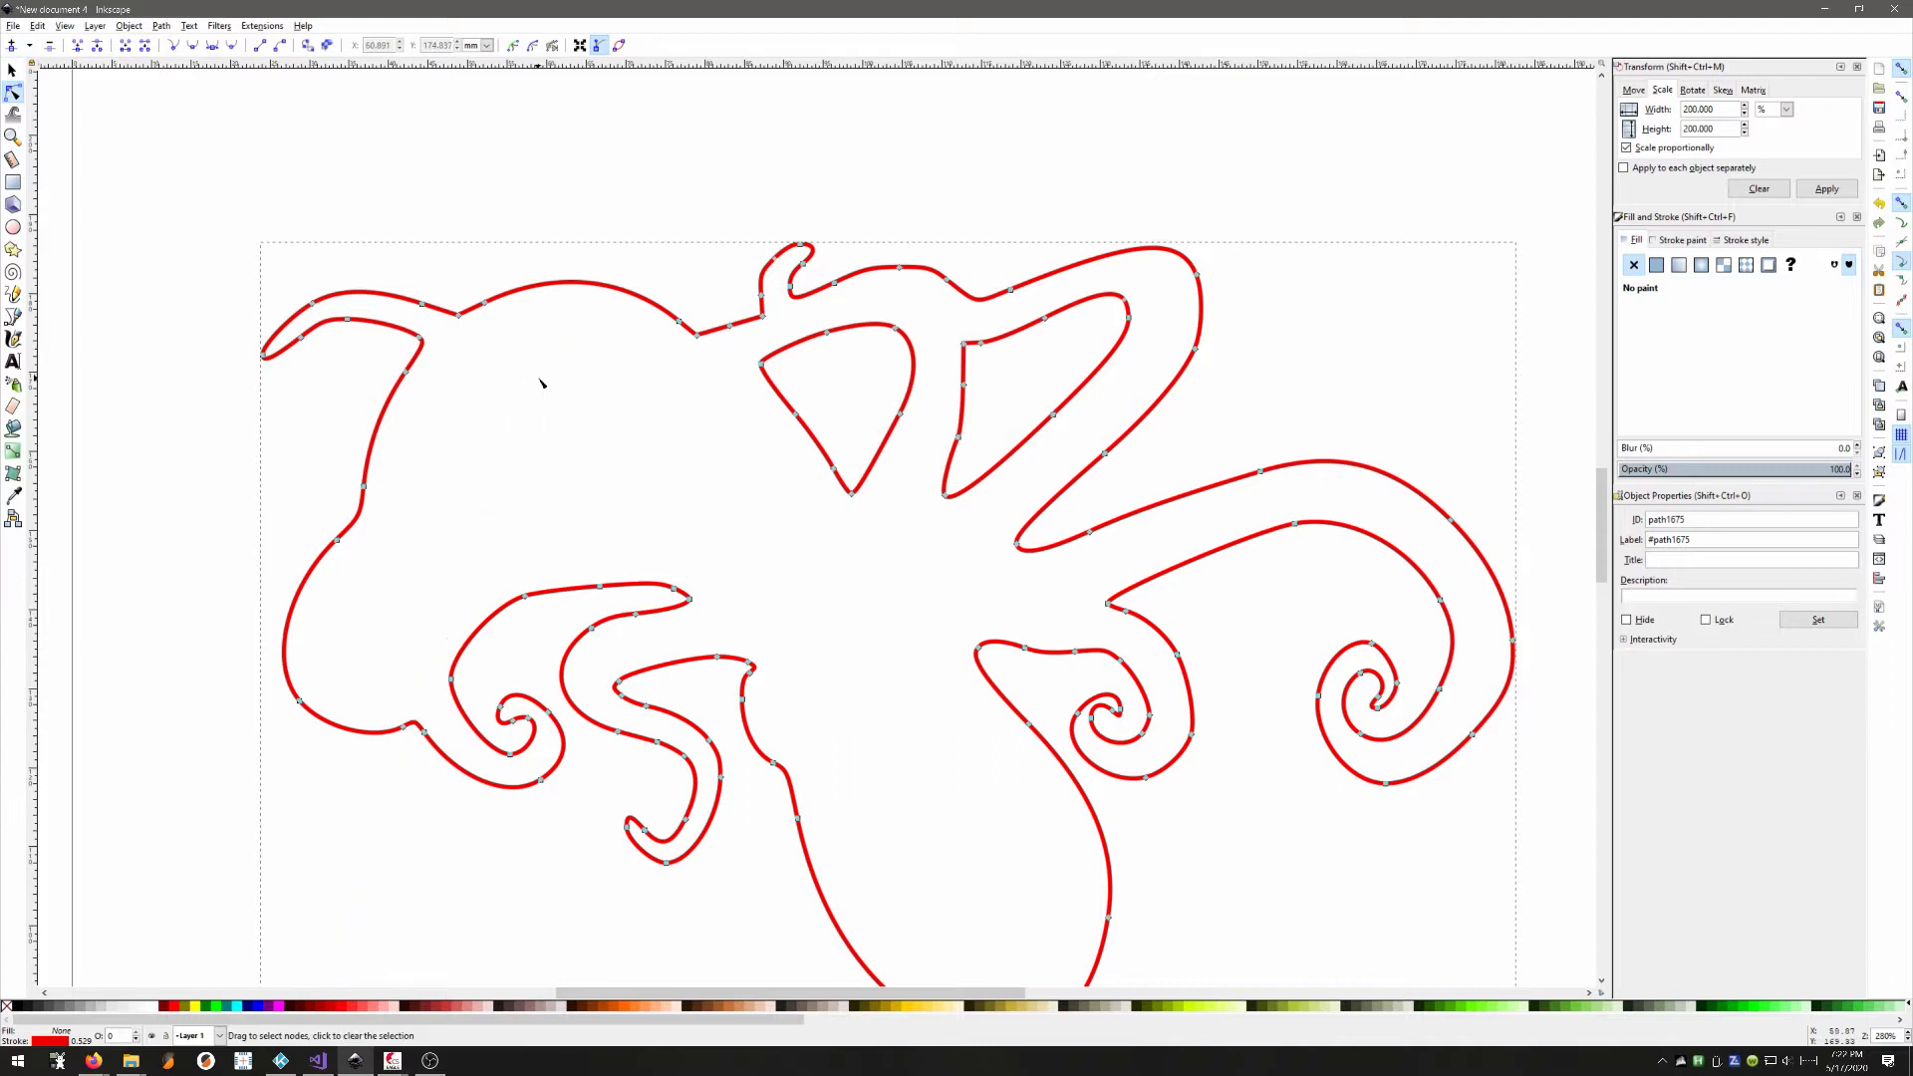
pyautogui.click(807, 457)
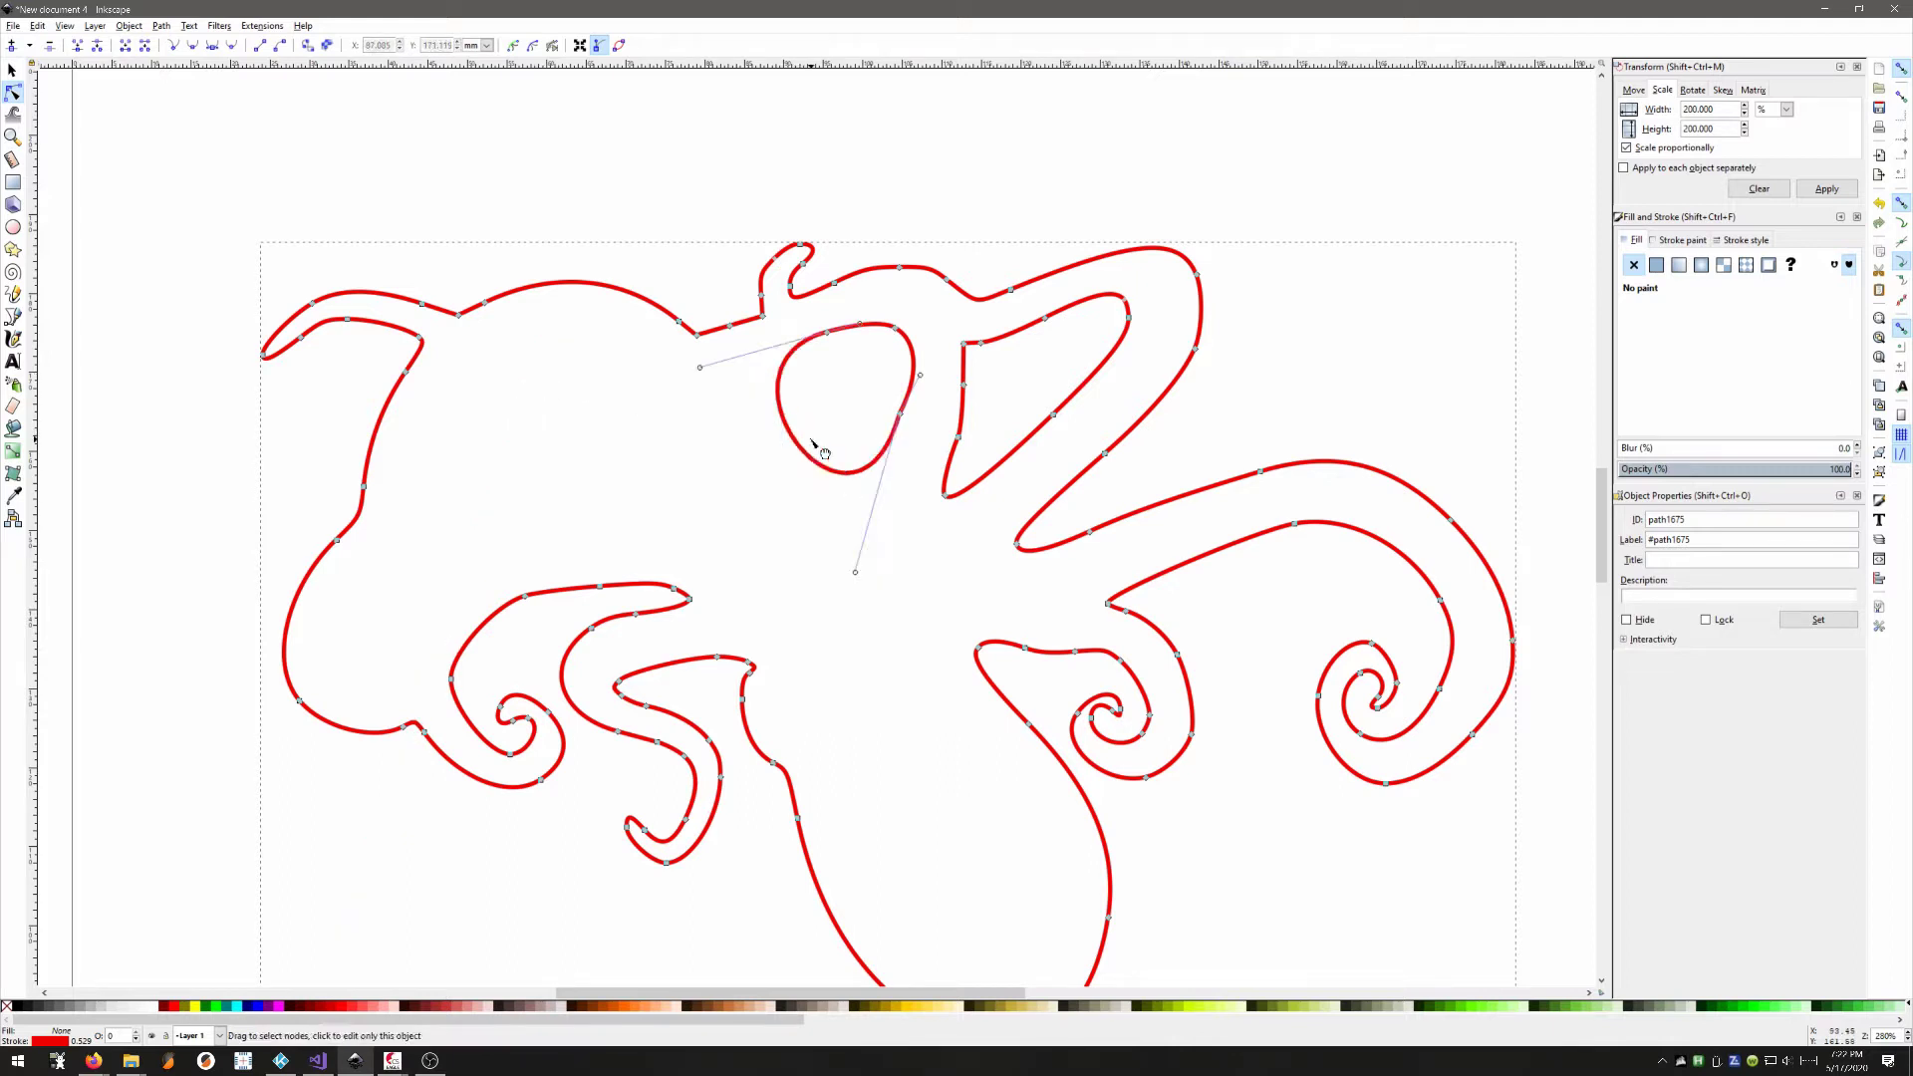
pyautogui.press('Delete')
pyautogui.press('Delete')
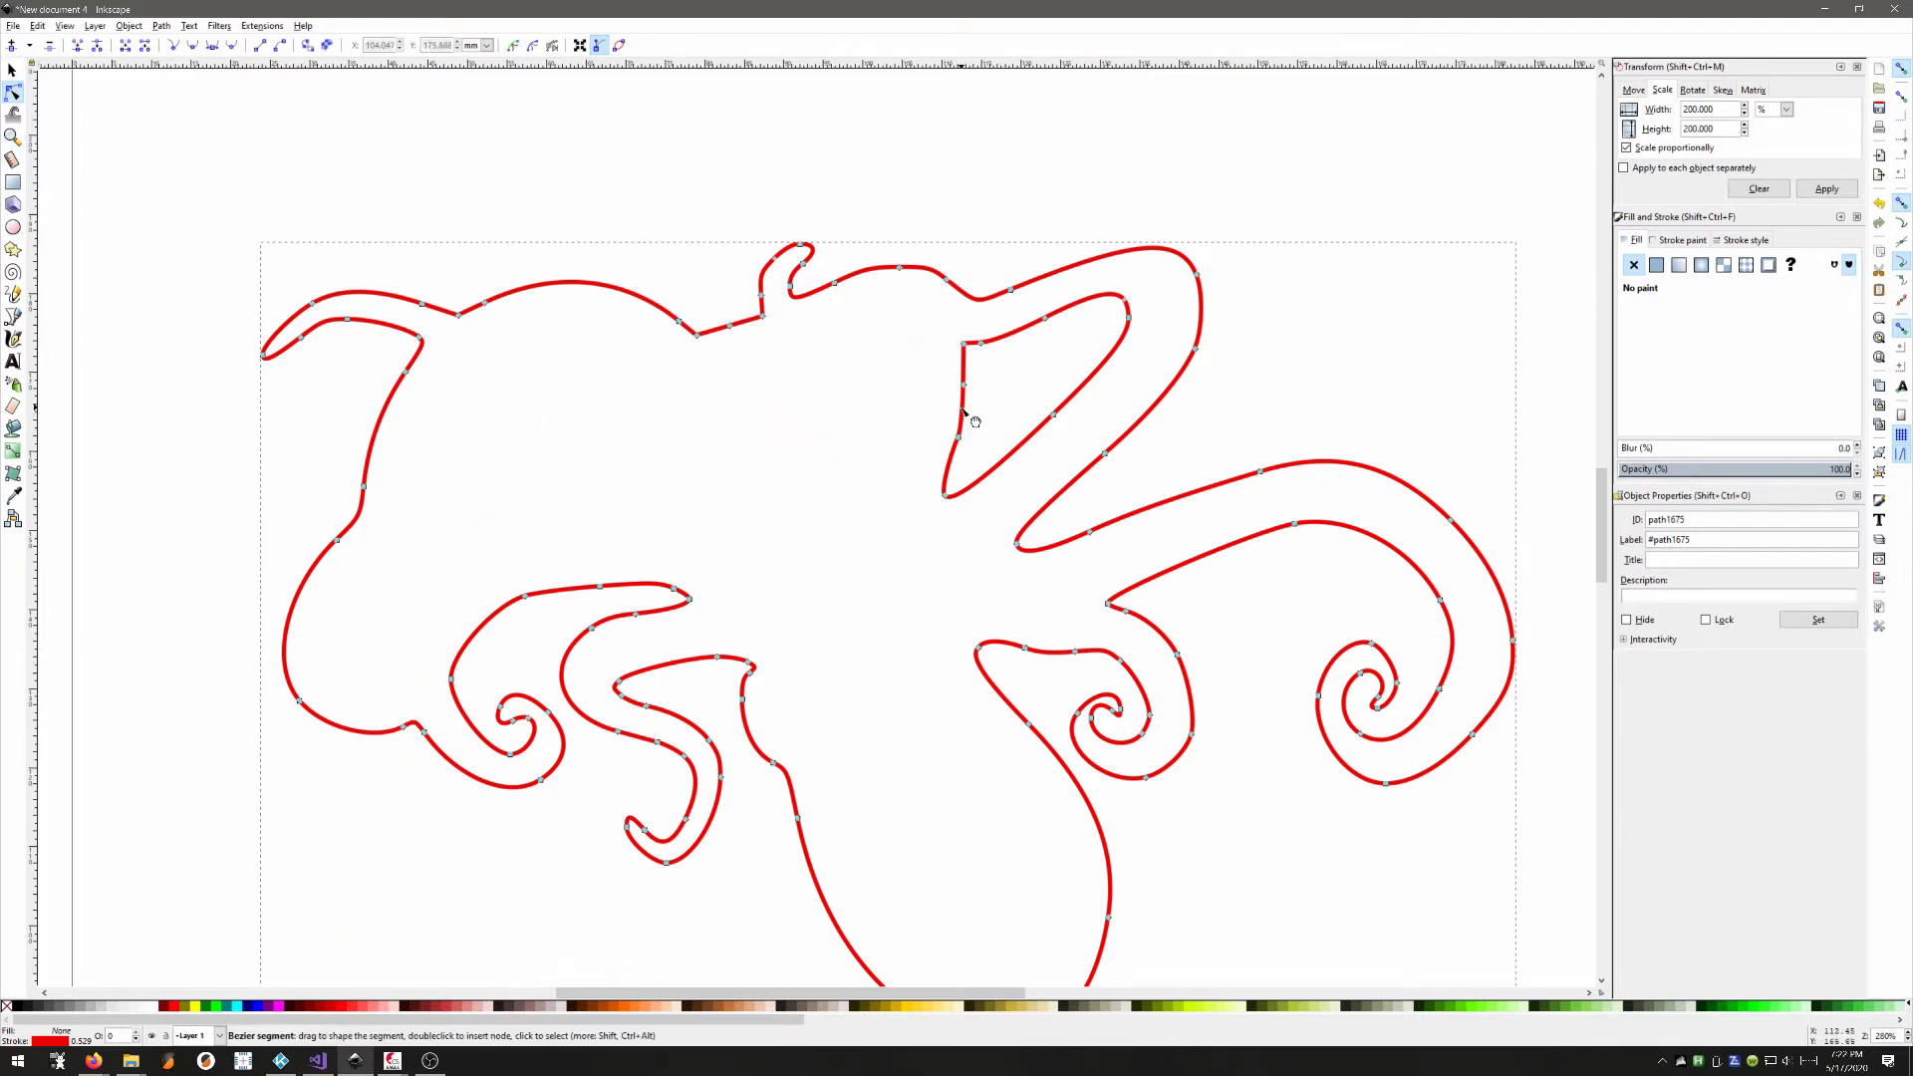
pyautogui.click(963, 409)
pyautogui.moveTo(963, 410); pyautogui.dragTo(964, 424)
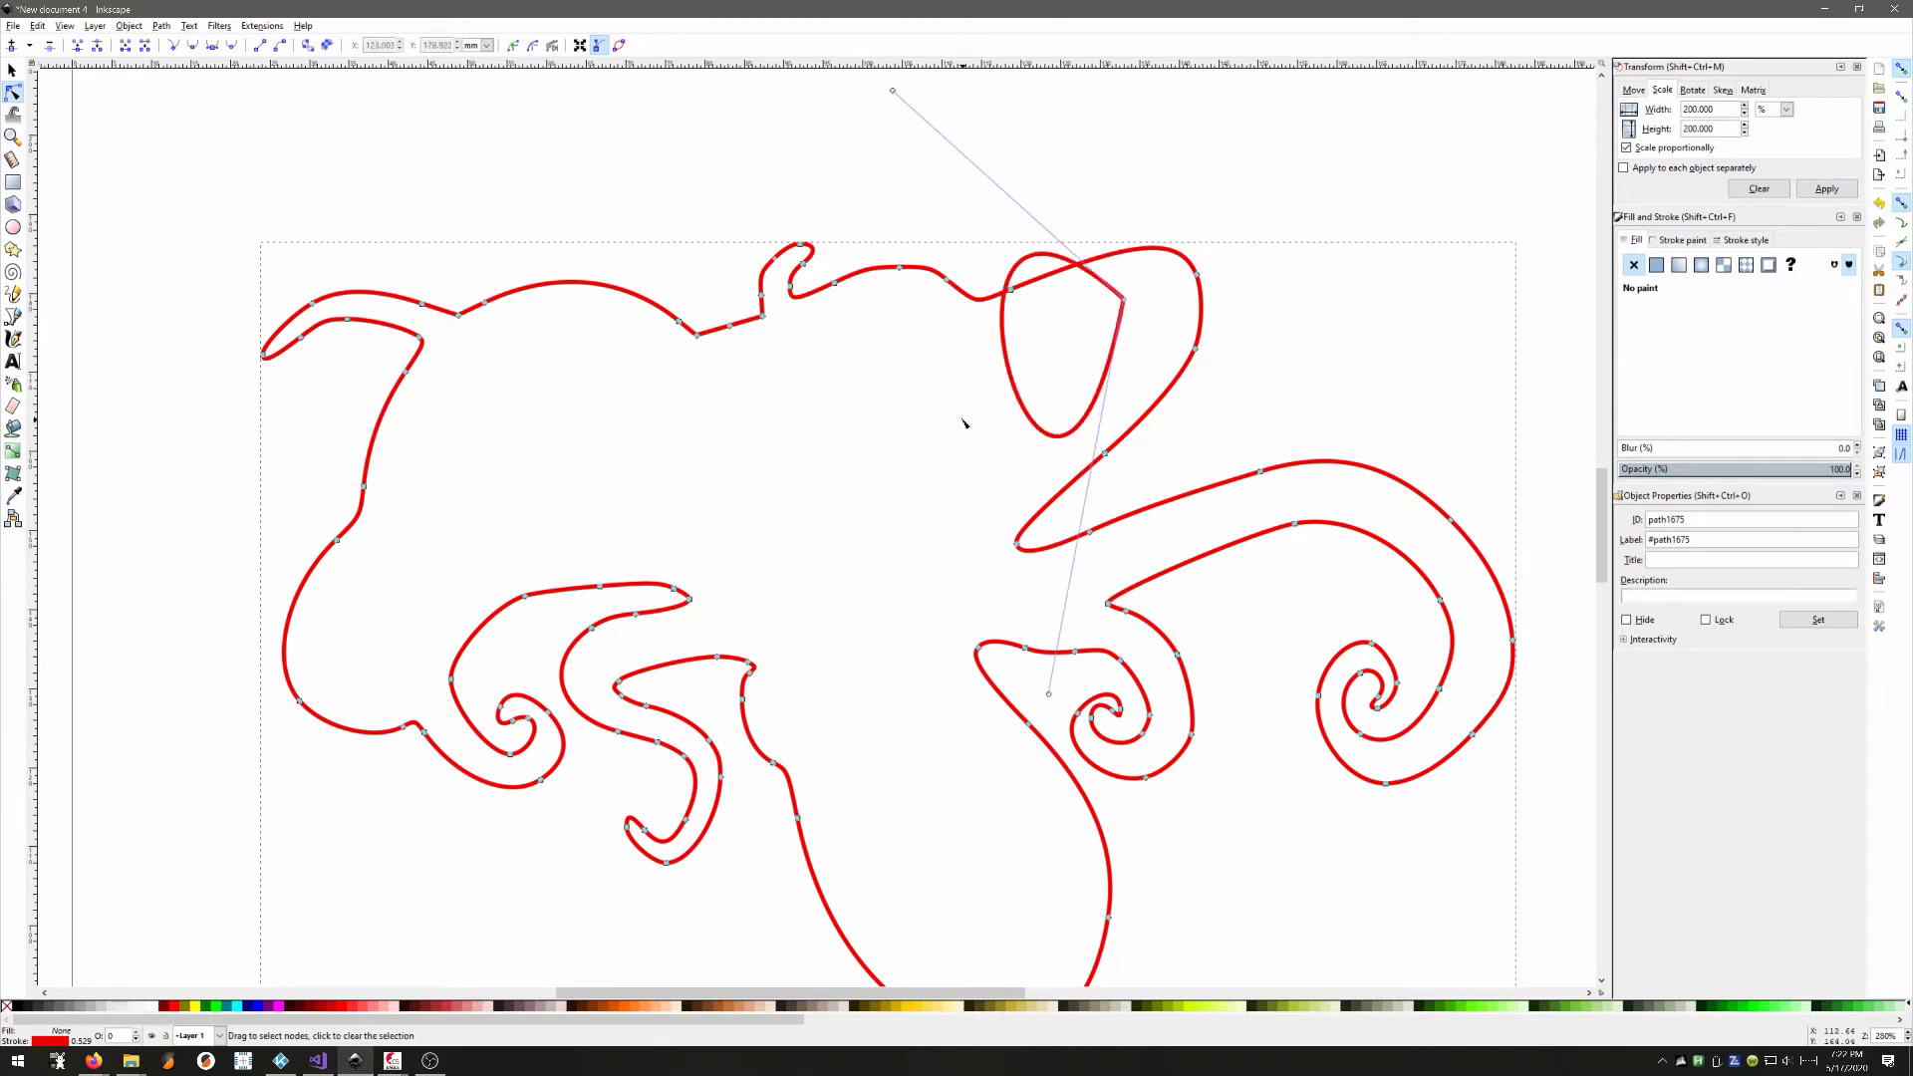
pyautogui.press('Delete')
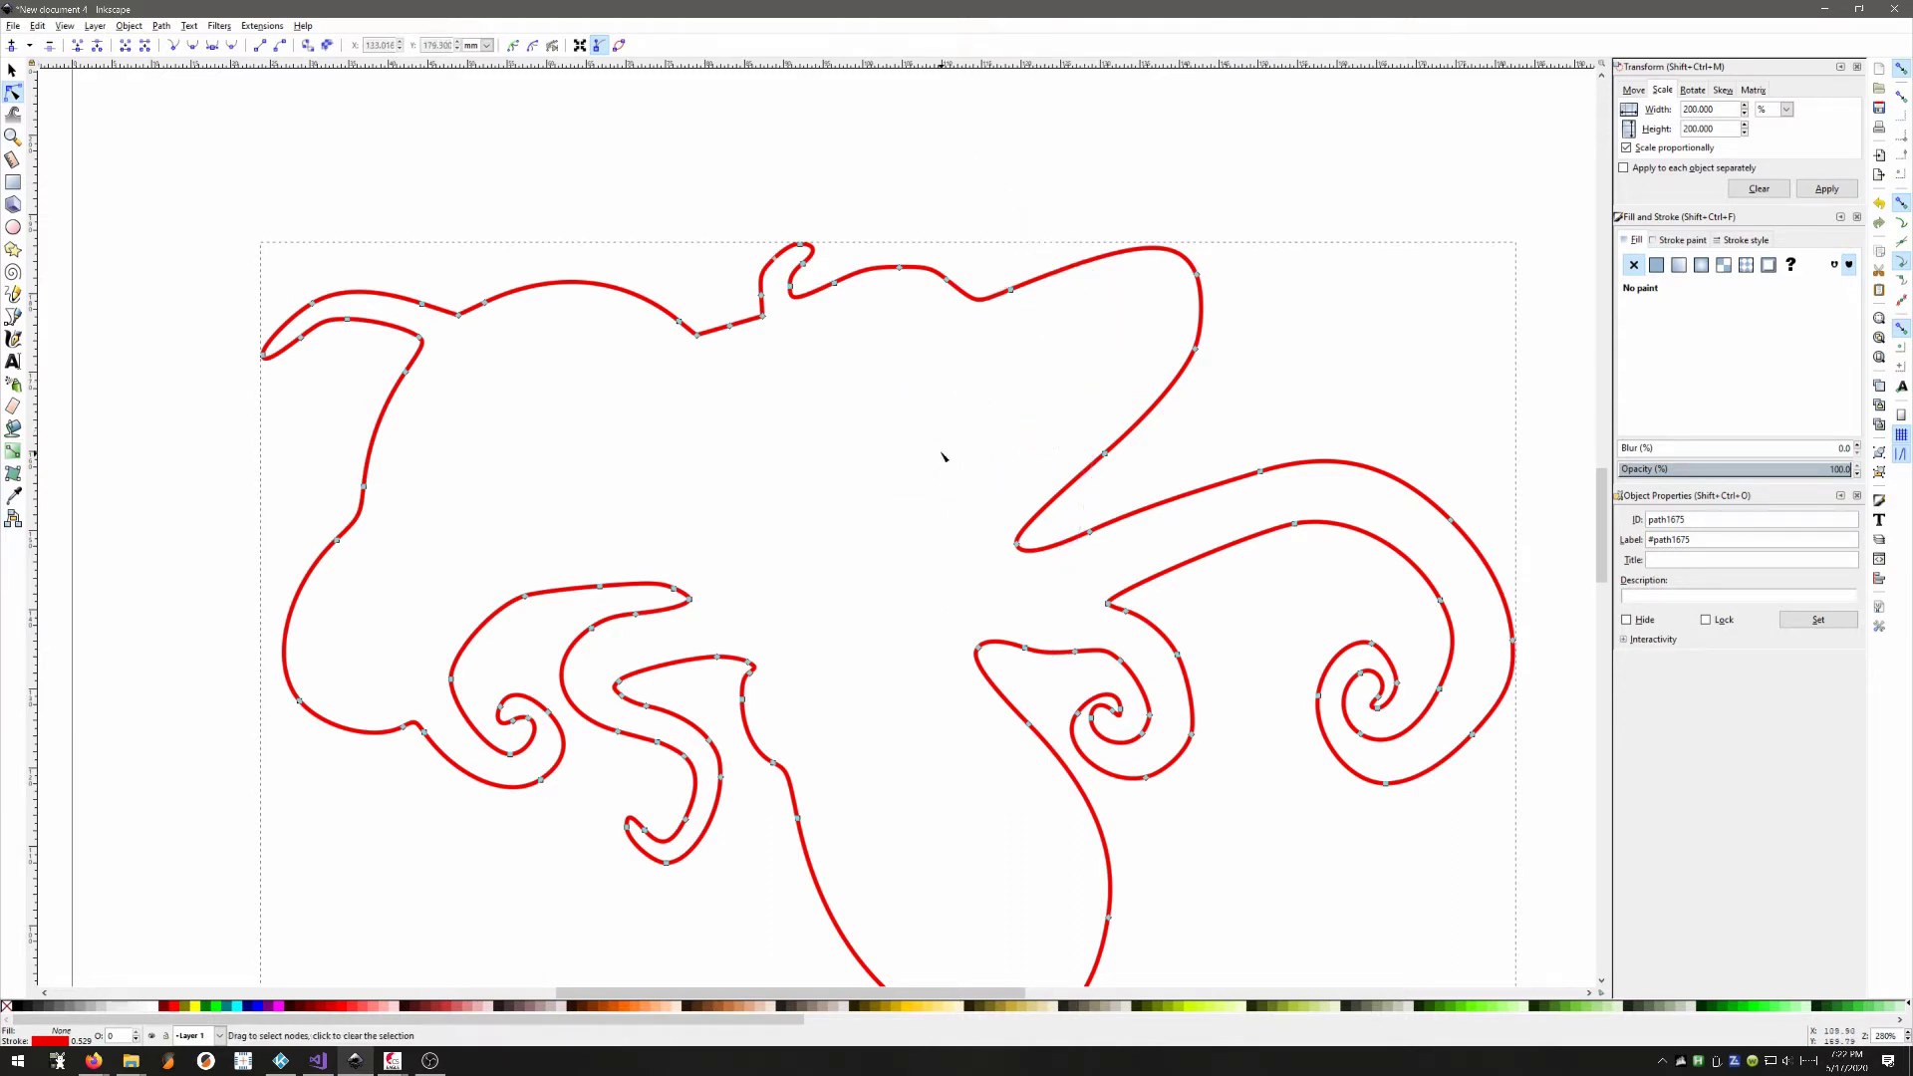
pyautogui.scroll(-2, 942, 448)
# Step: Add nodes along the whole octopus outline with the Add Nodes extension, giving 991 nodes
pyautogui.keyDown('ctrl'); pyautogui.scroll(-1, 941, 438); pyautogui.keyUp('ctrl')
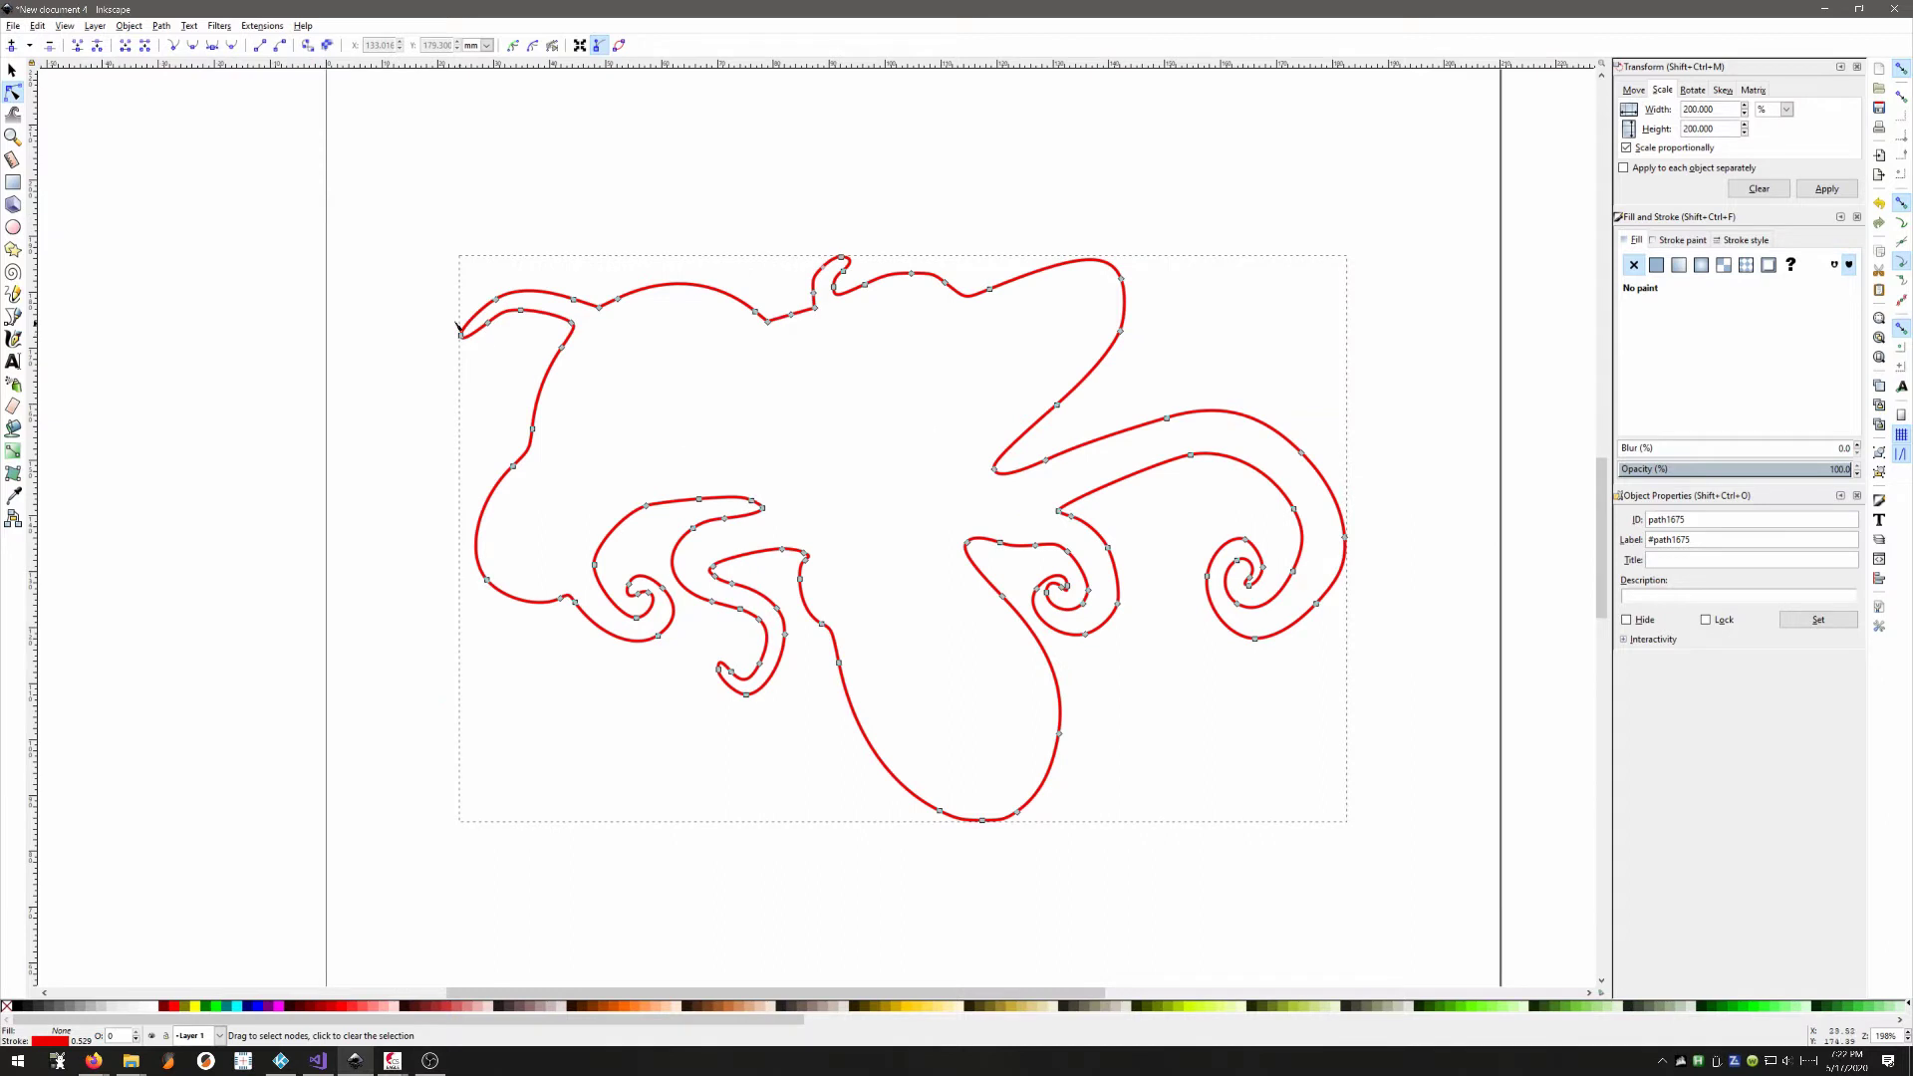
pyautogui.moveTo(129, 128); pyautogui.dragTo(1392, 915)
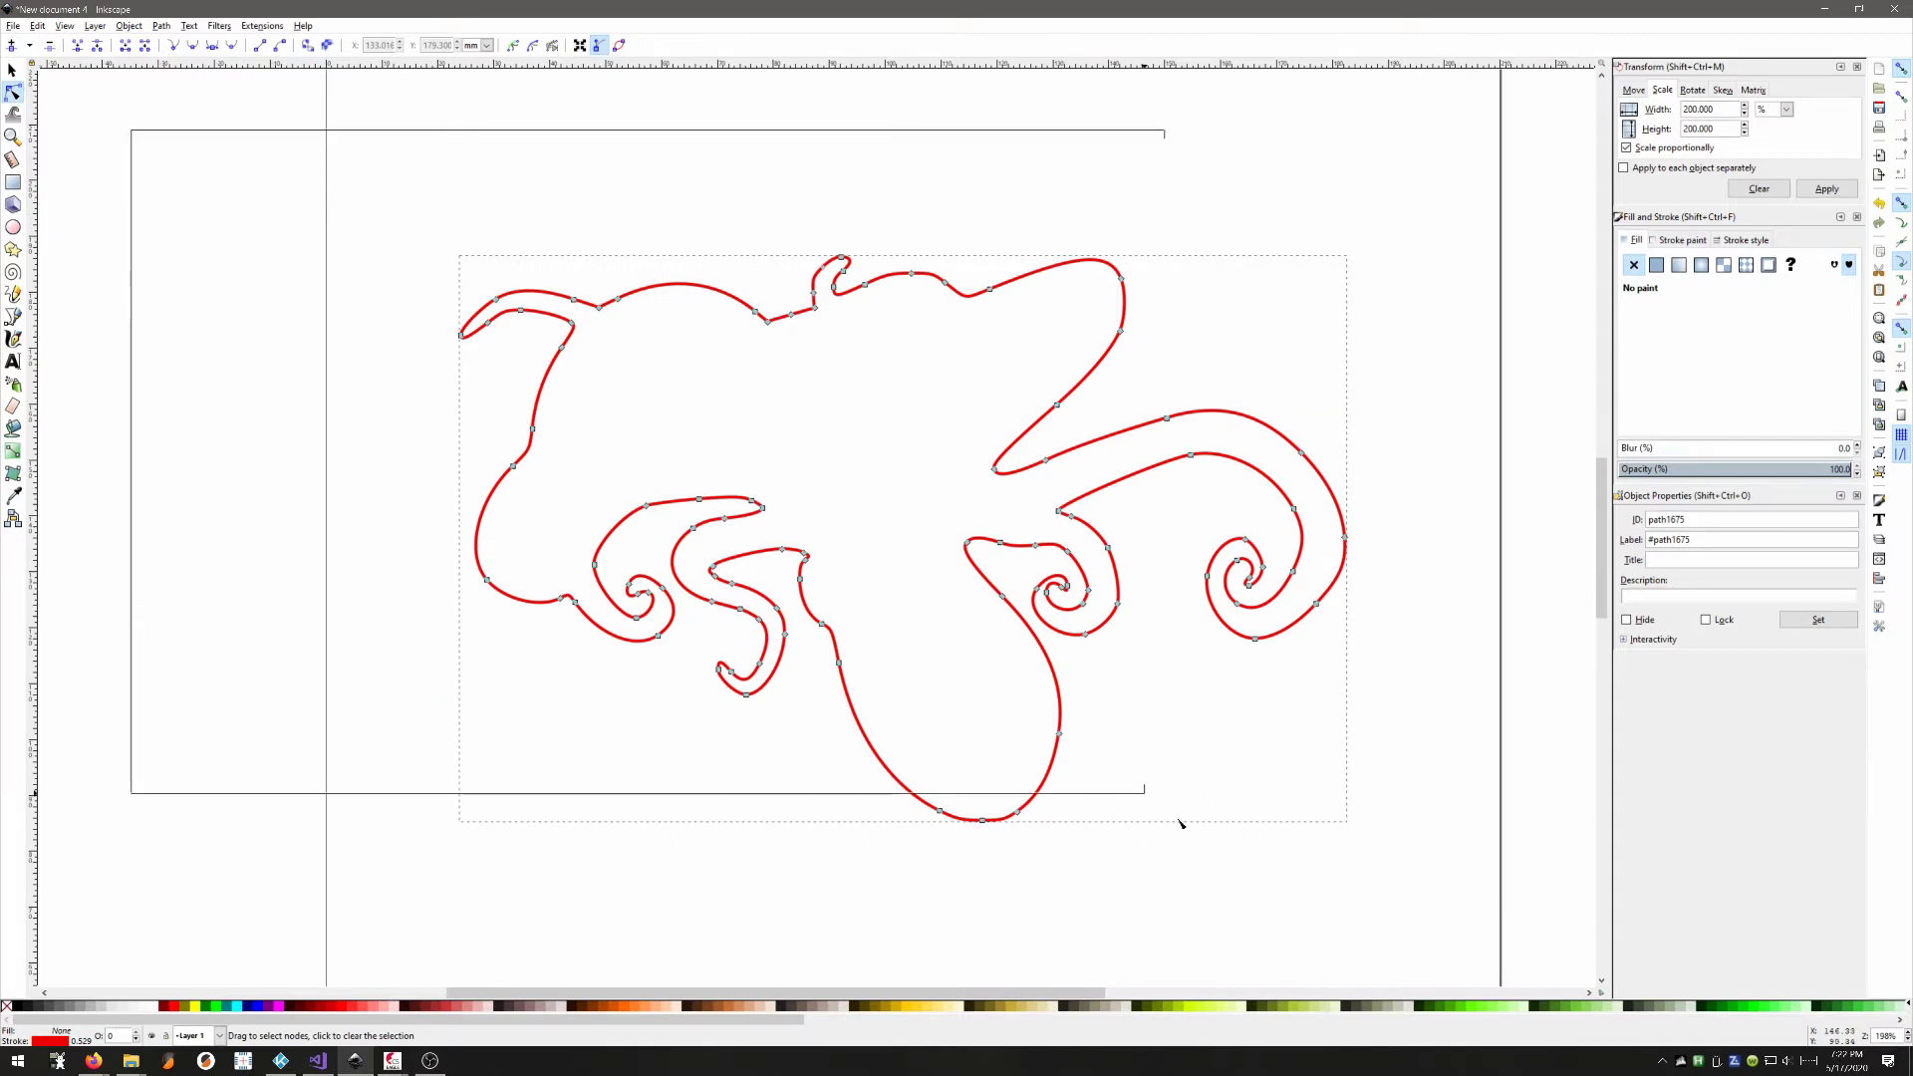
pyautogui.click(244, 26)
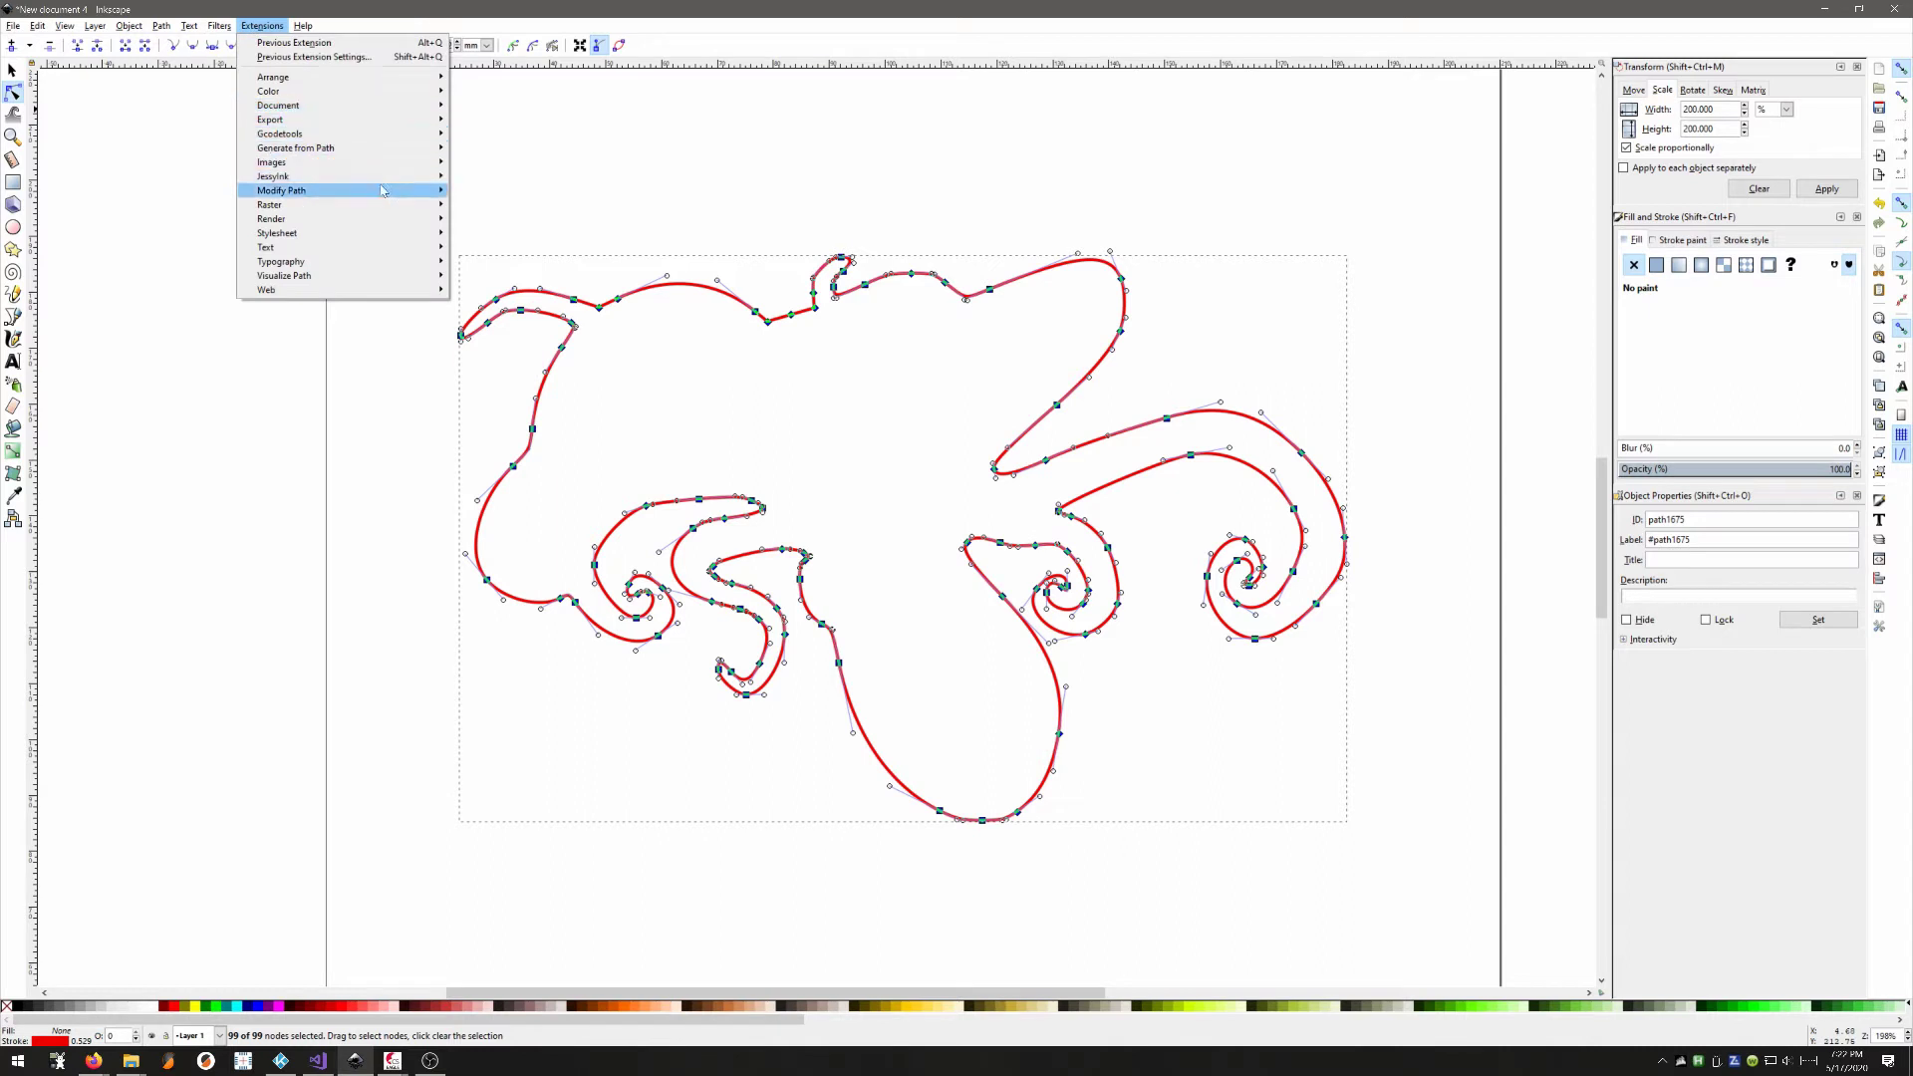
pyautogui.moveTo(281, 189)
pyautogui.click(487, 193)
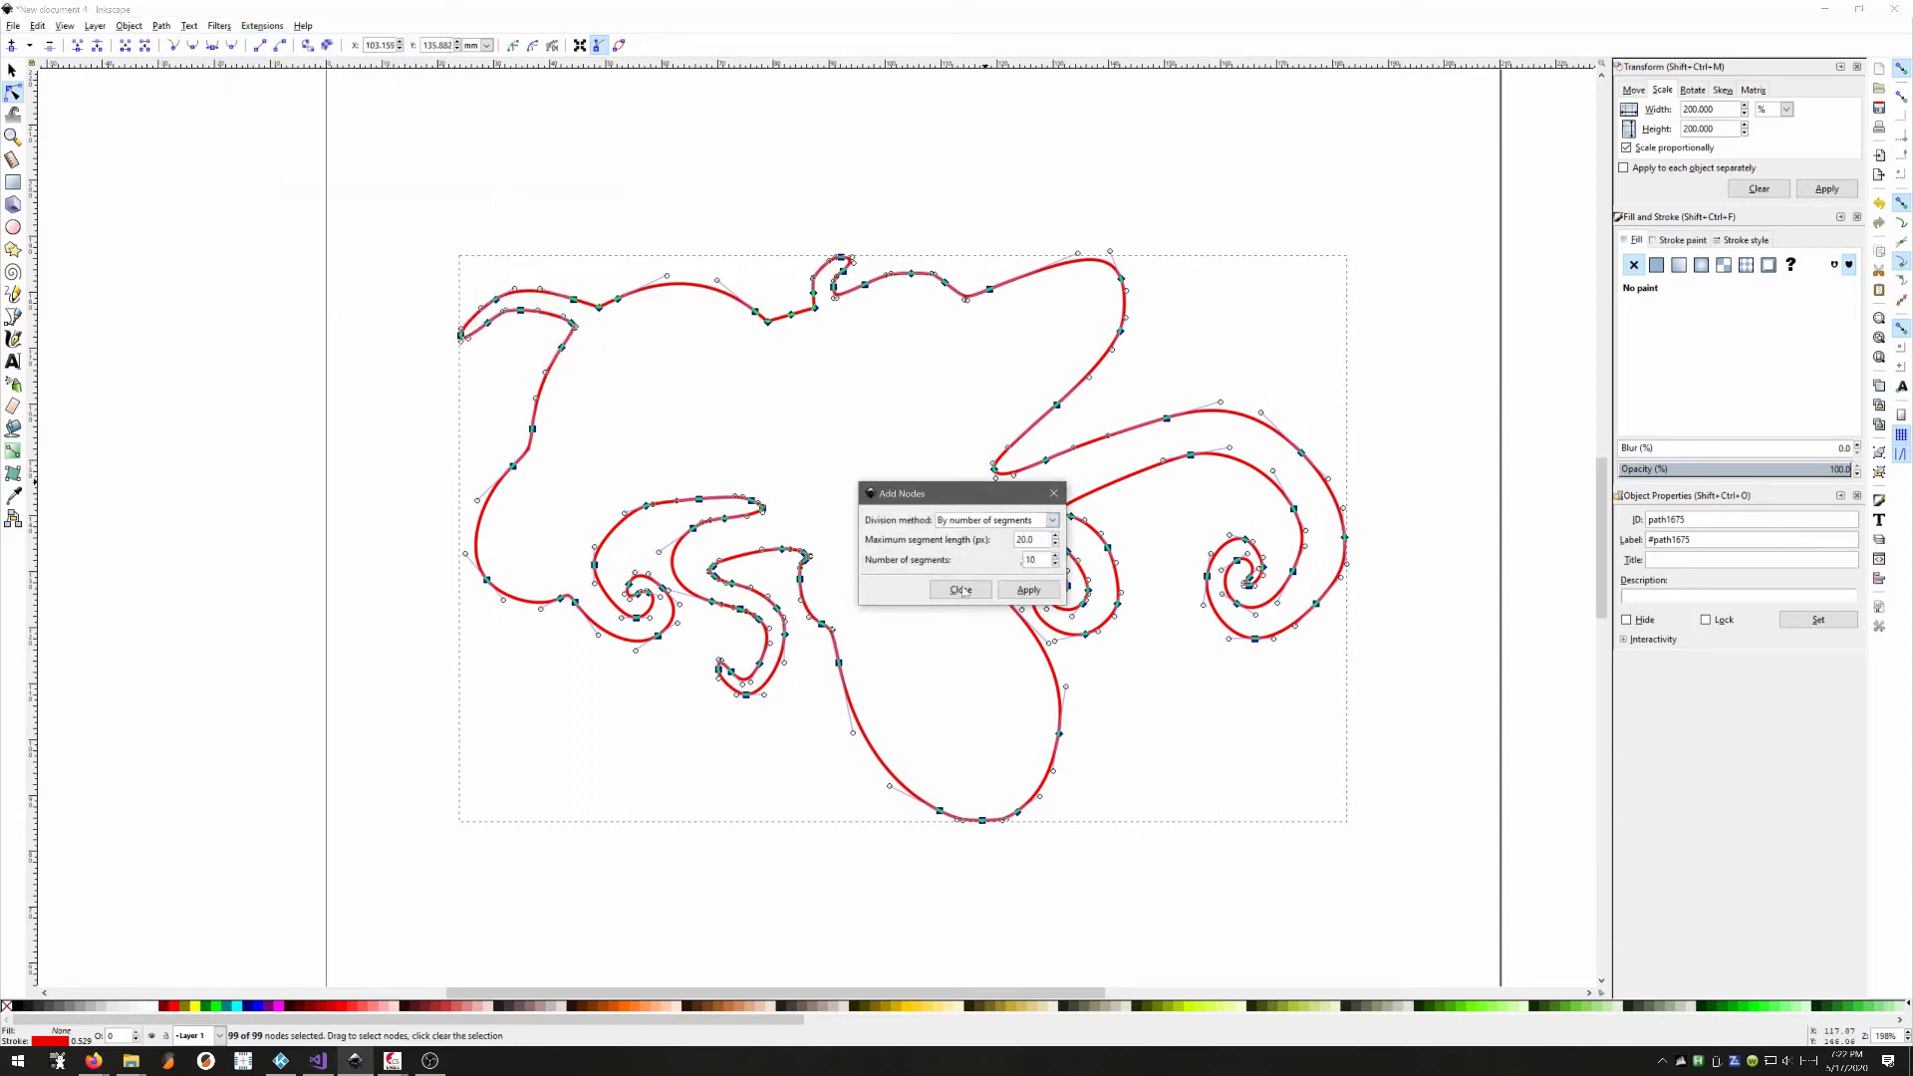
pyautogui.click(1039, 592)
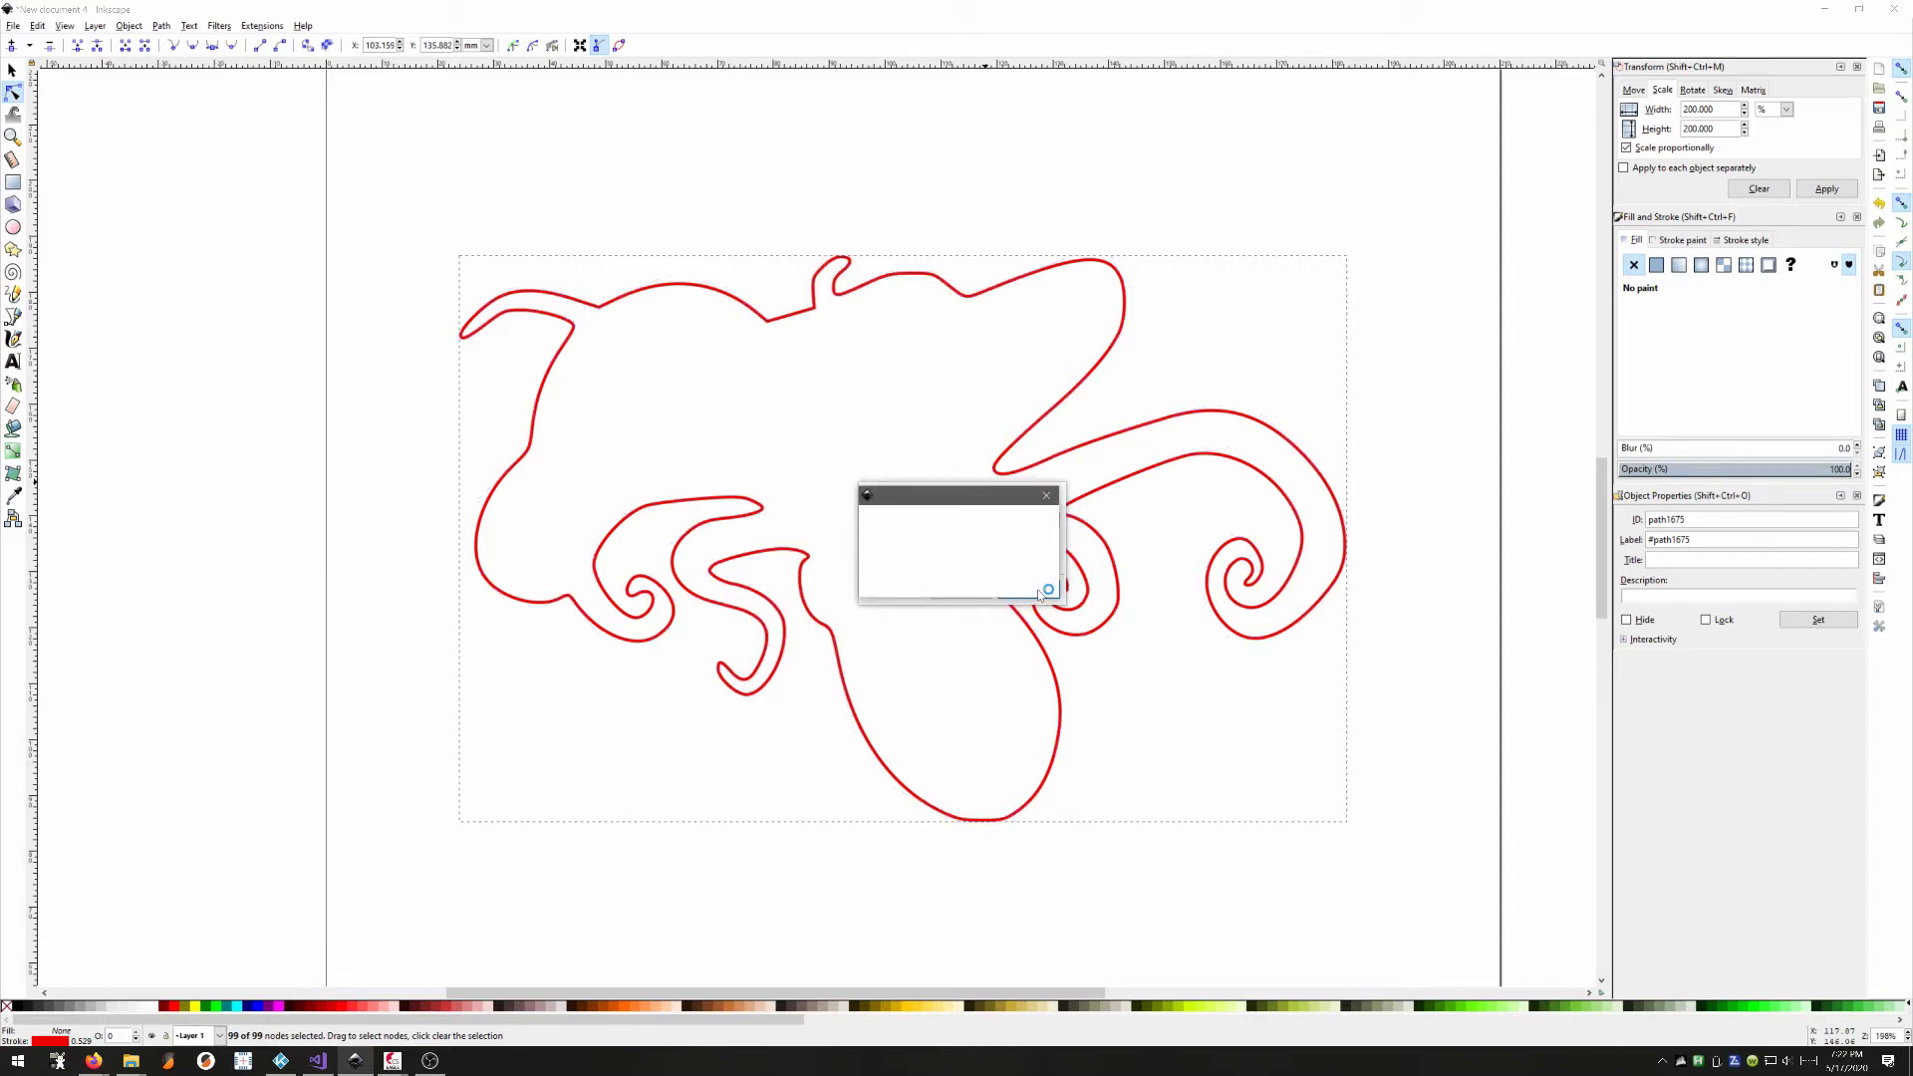
pyautogui.click(961, 592)
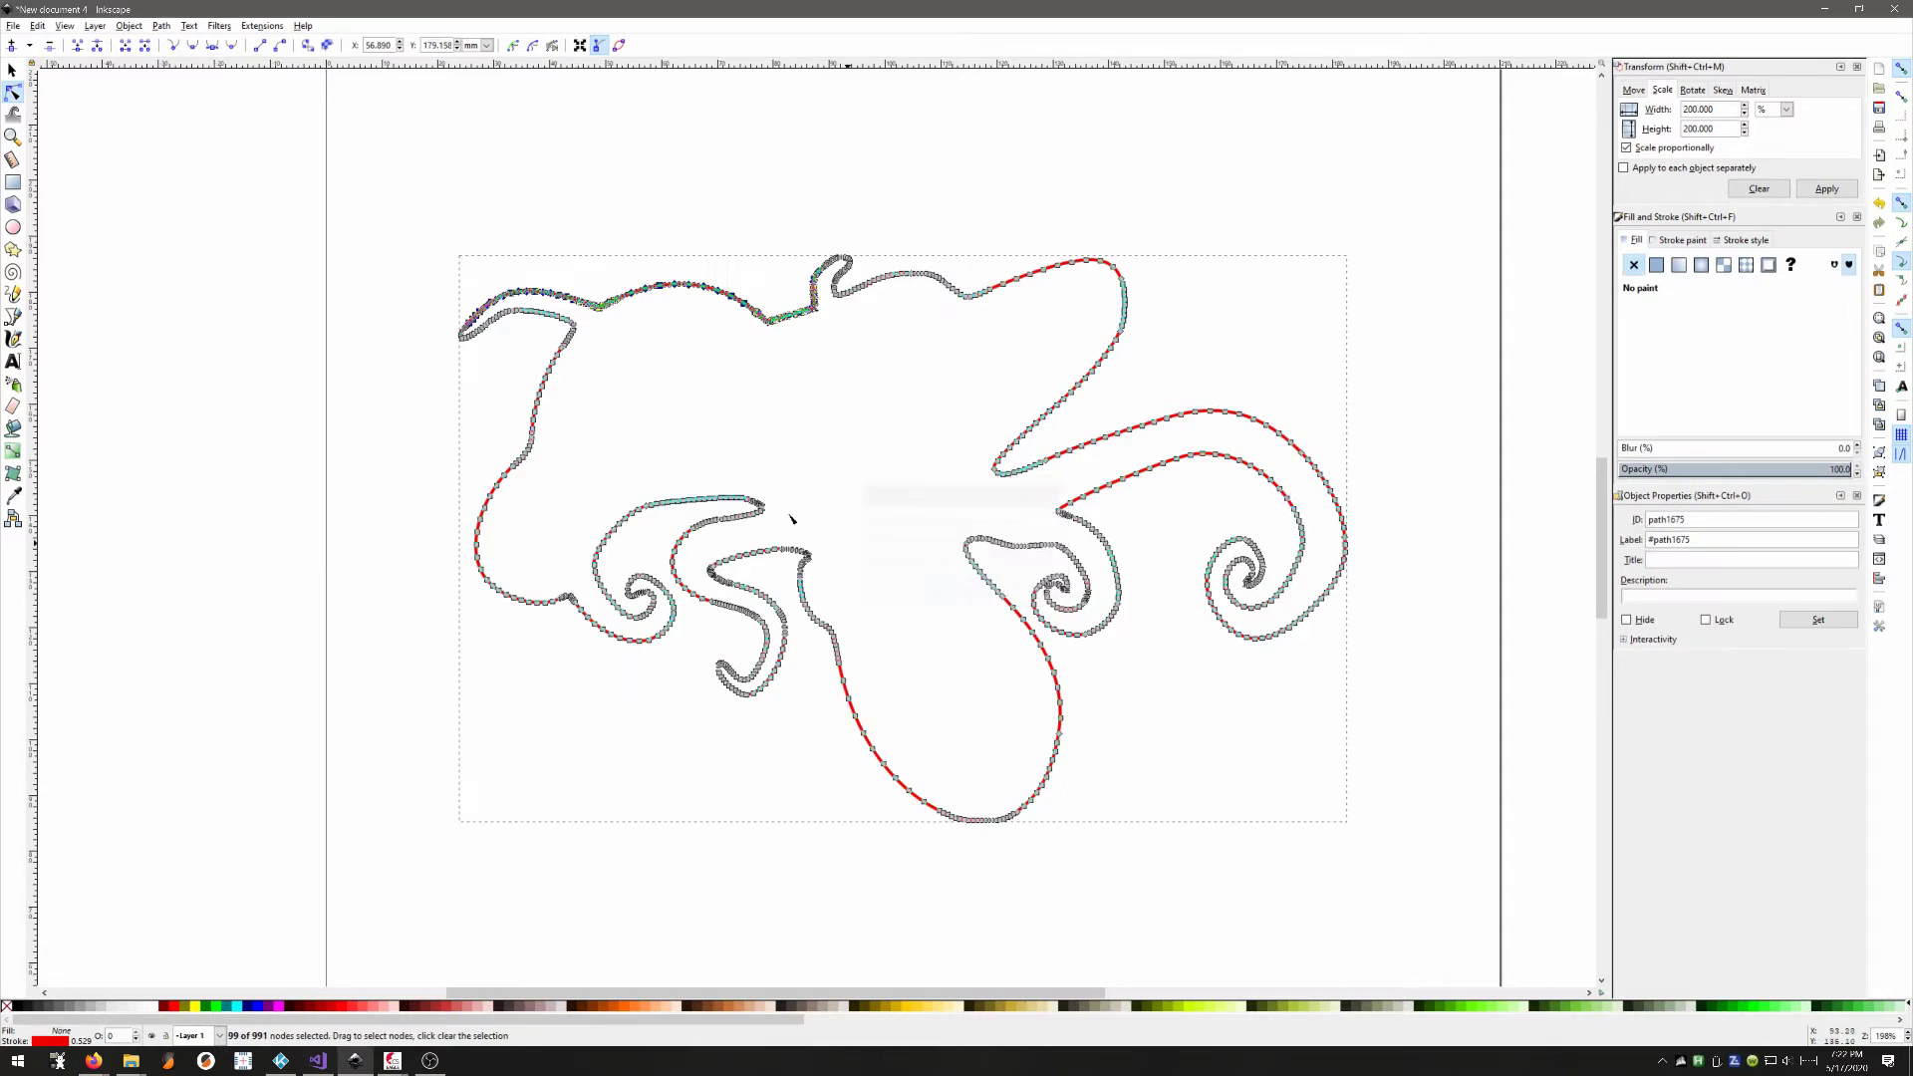
# Step: Run Flatten Beziers on all outline nodes to make straight segments, then deselect the path
pyautogui.moveTo(93, 122); pyautogui.dragTo(1394, 866)
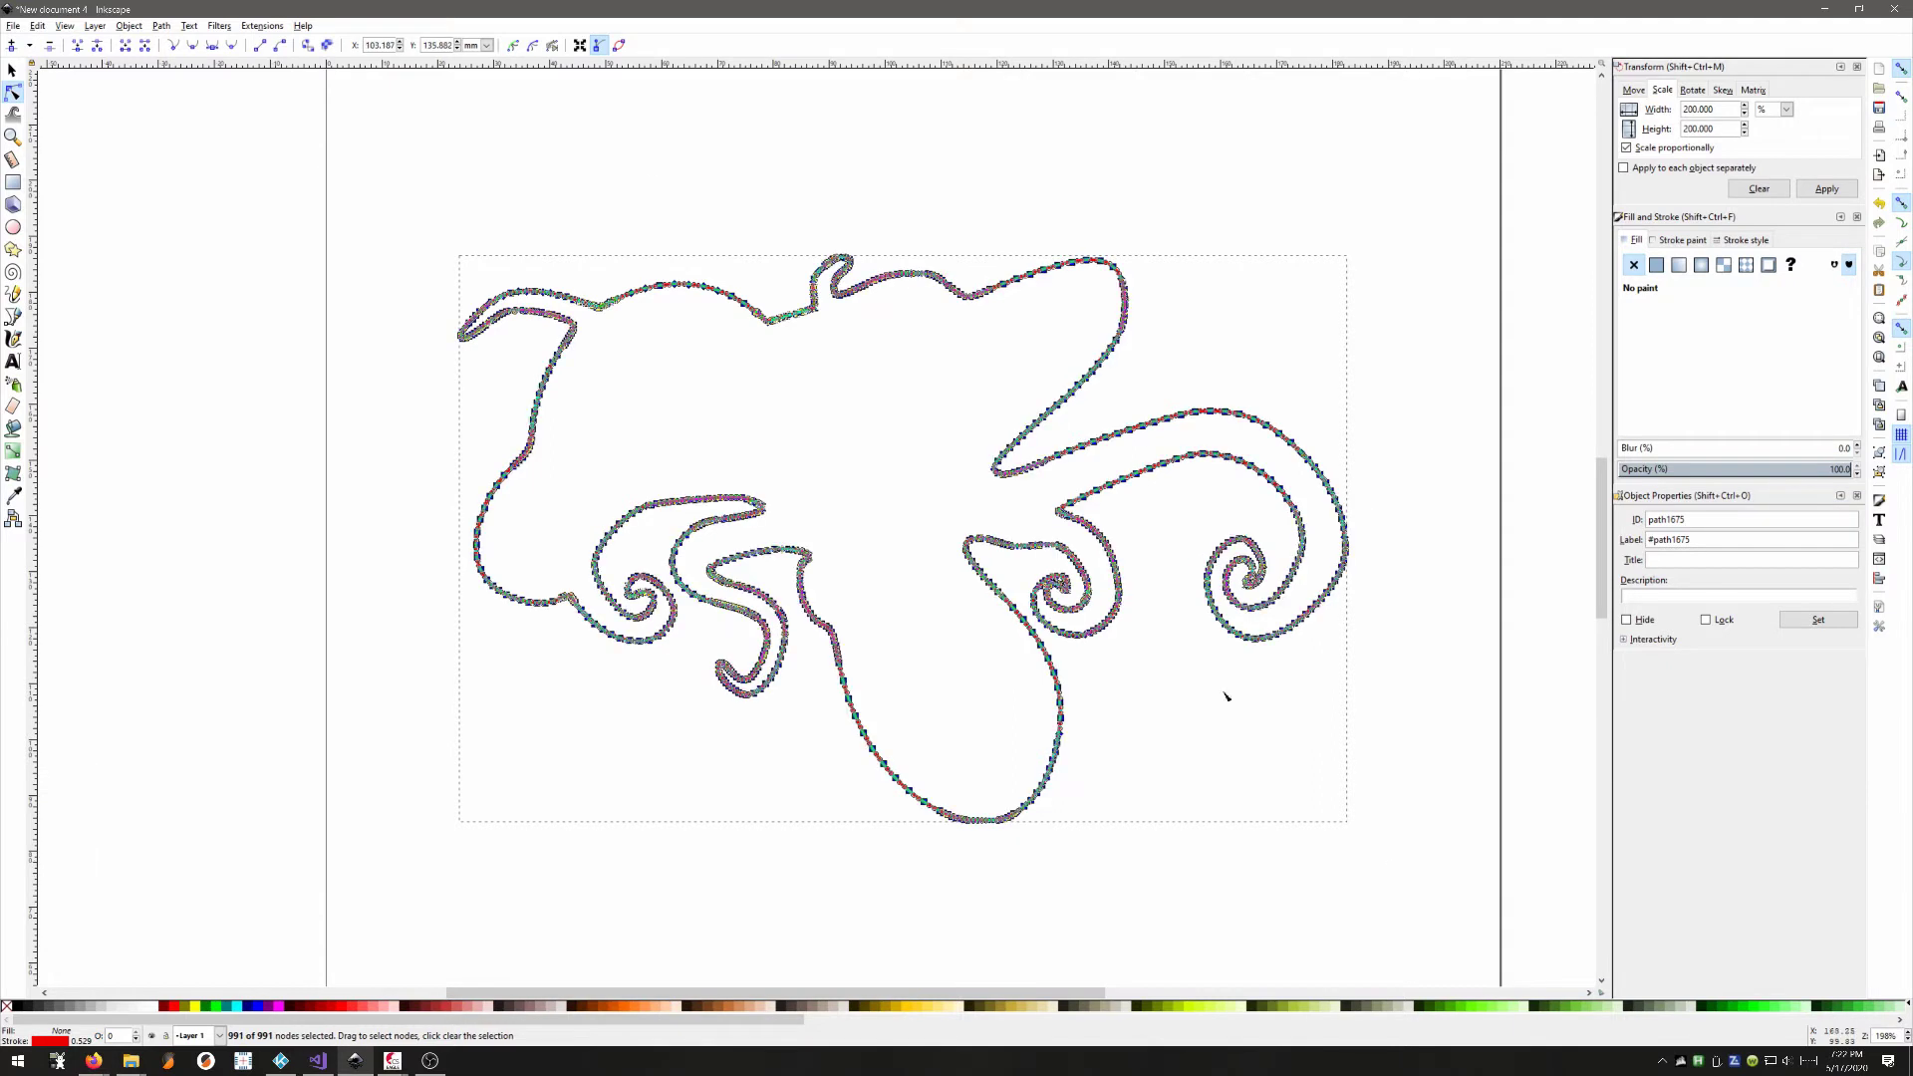
pyautogui.click(262, 24)
pyautogui.moveTo(282, 190)
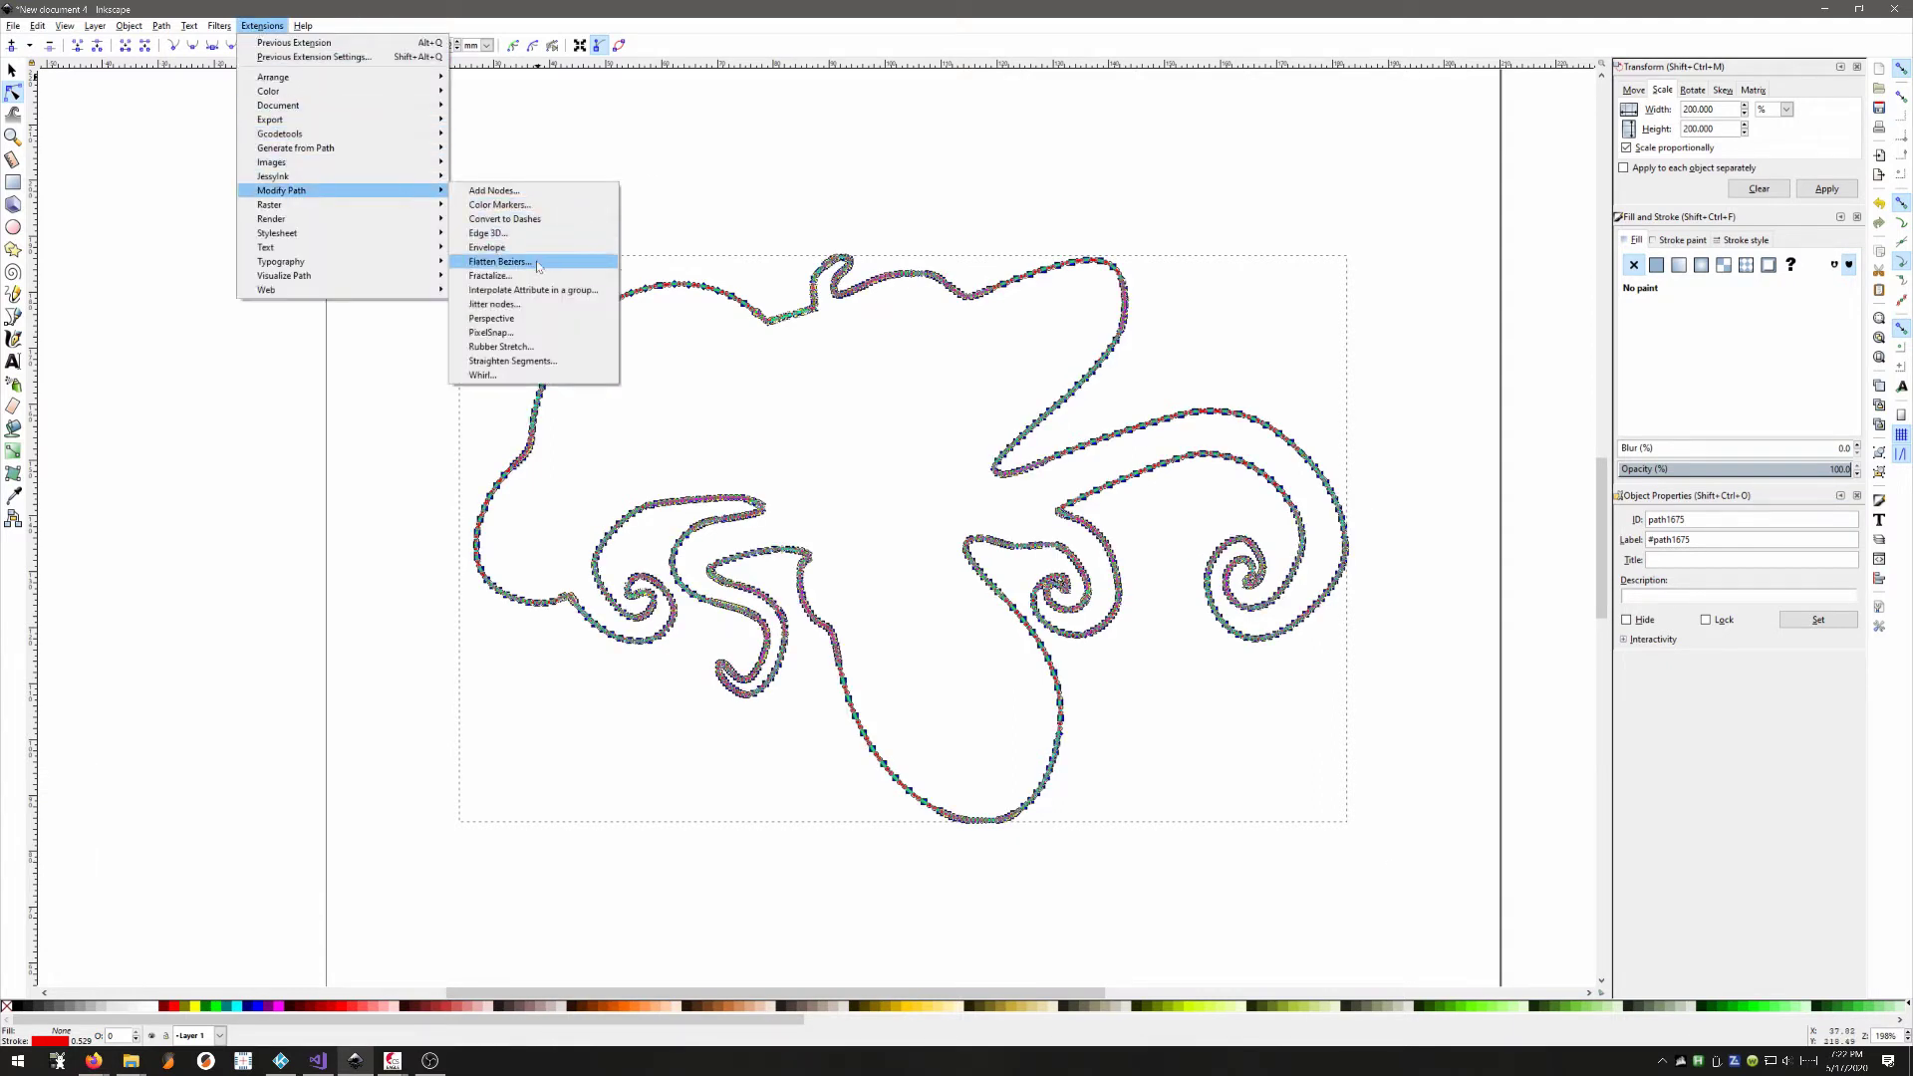
pyautogui.click(518, 261)
pyautogui.click(1001, 588)
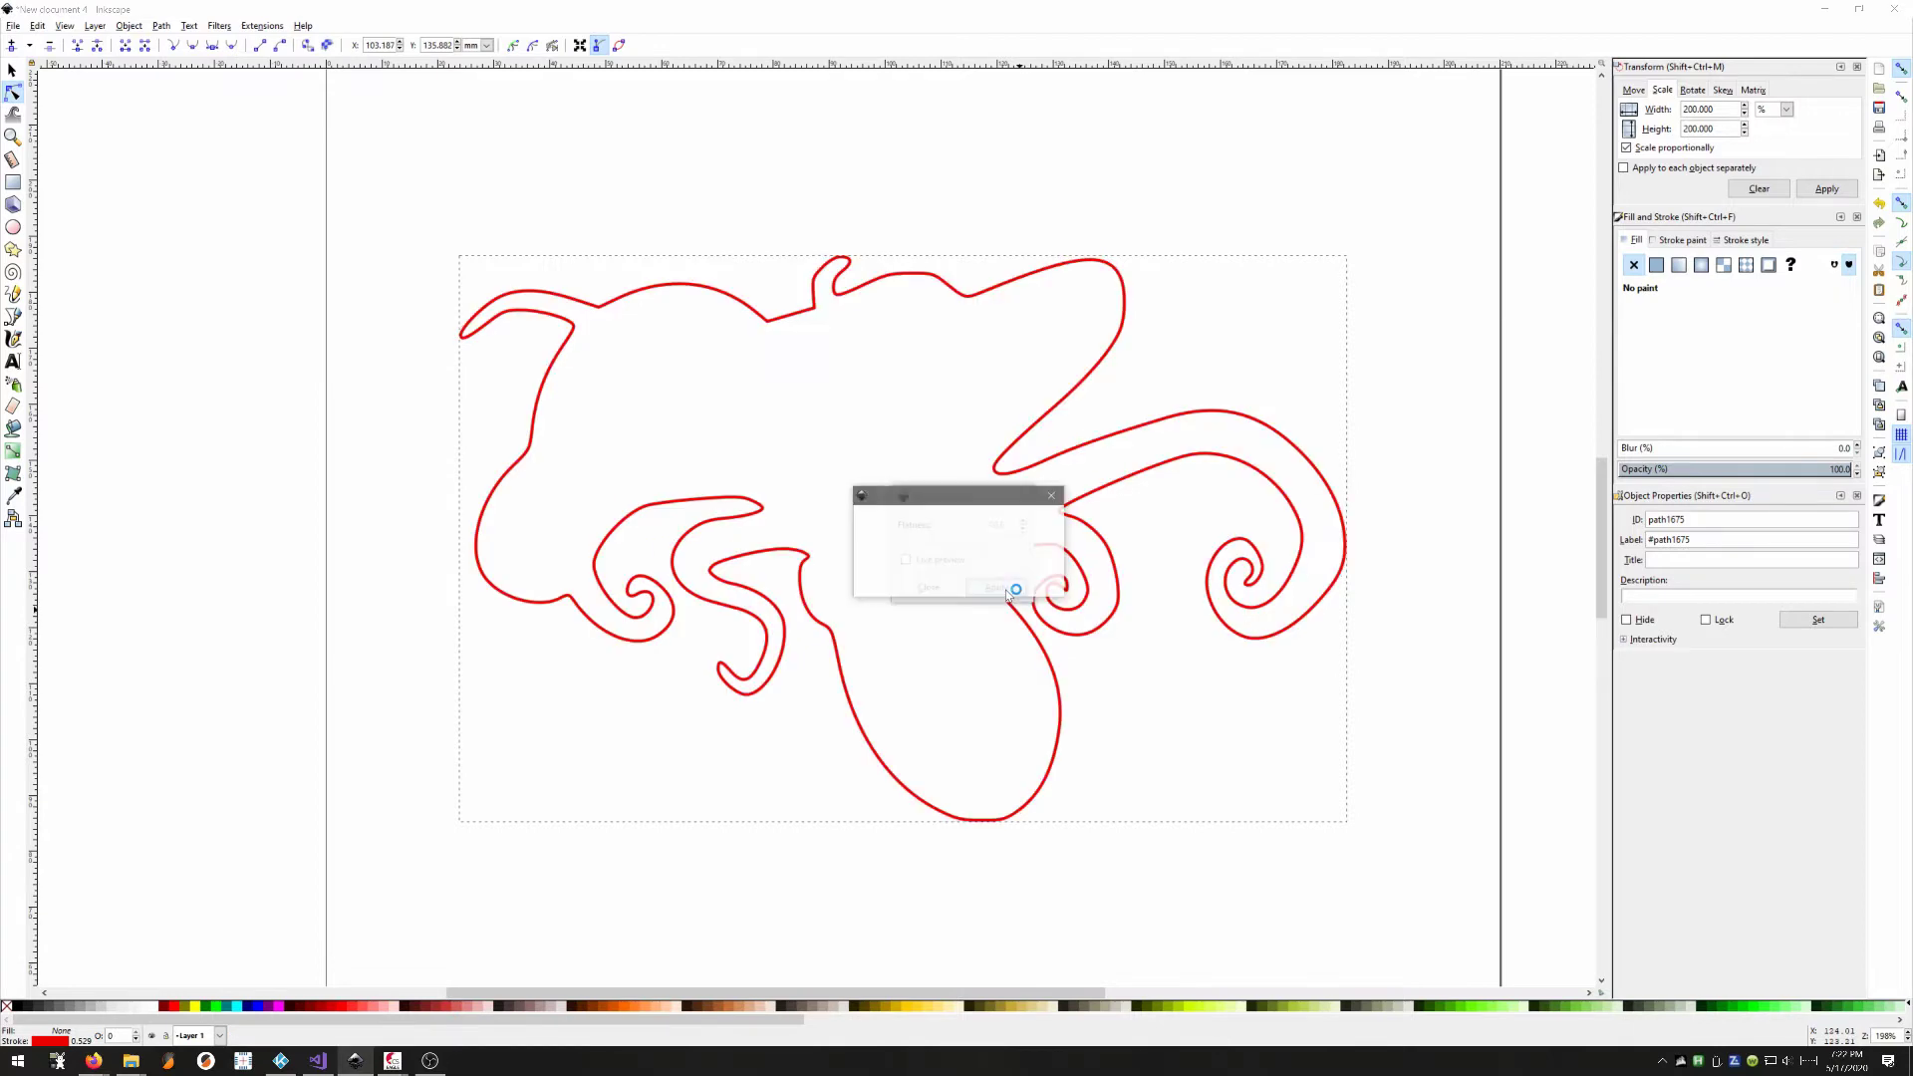
pyautogui.click(954, 590)
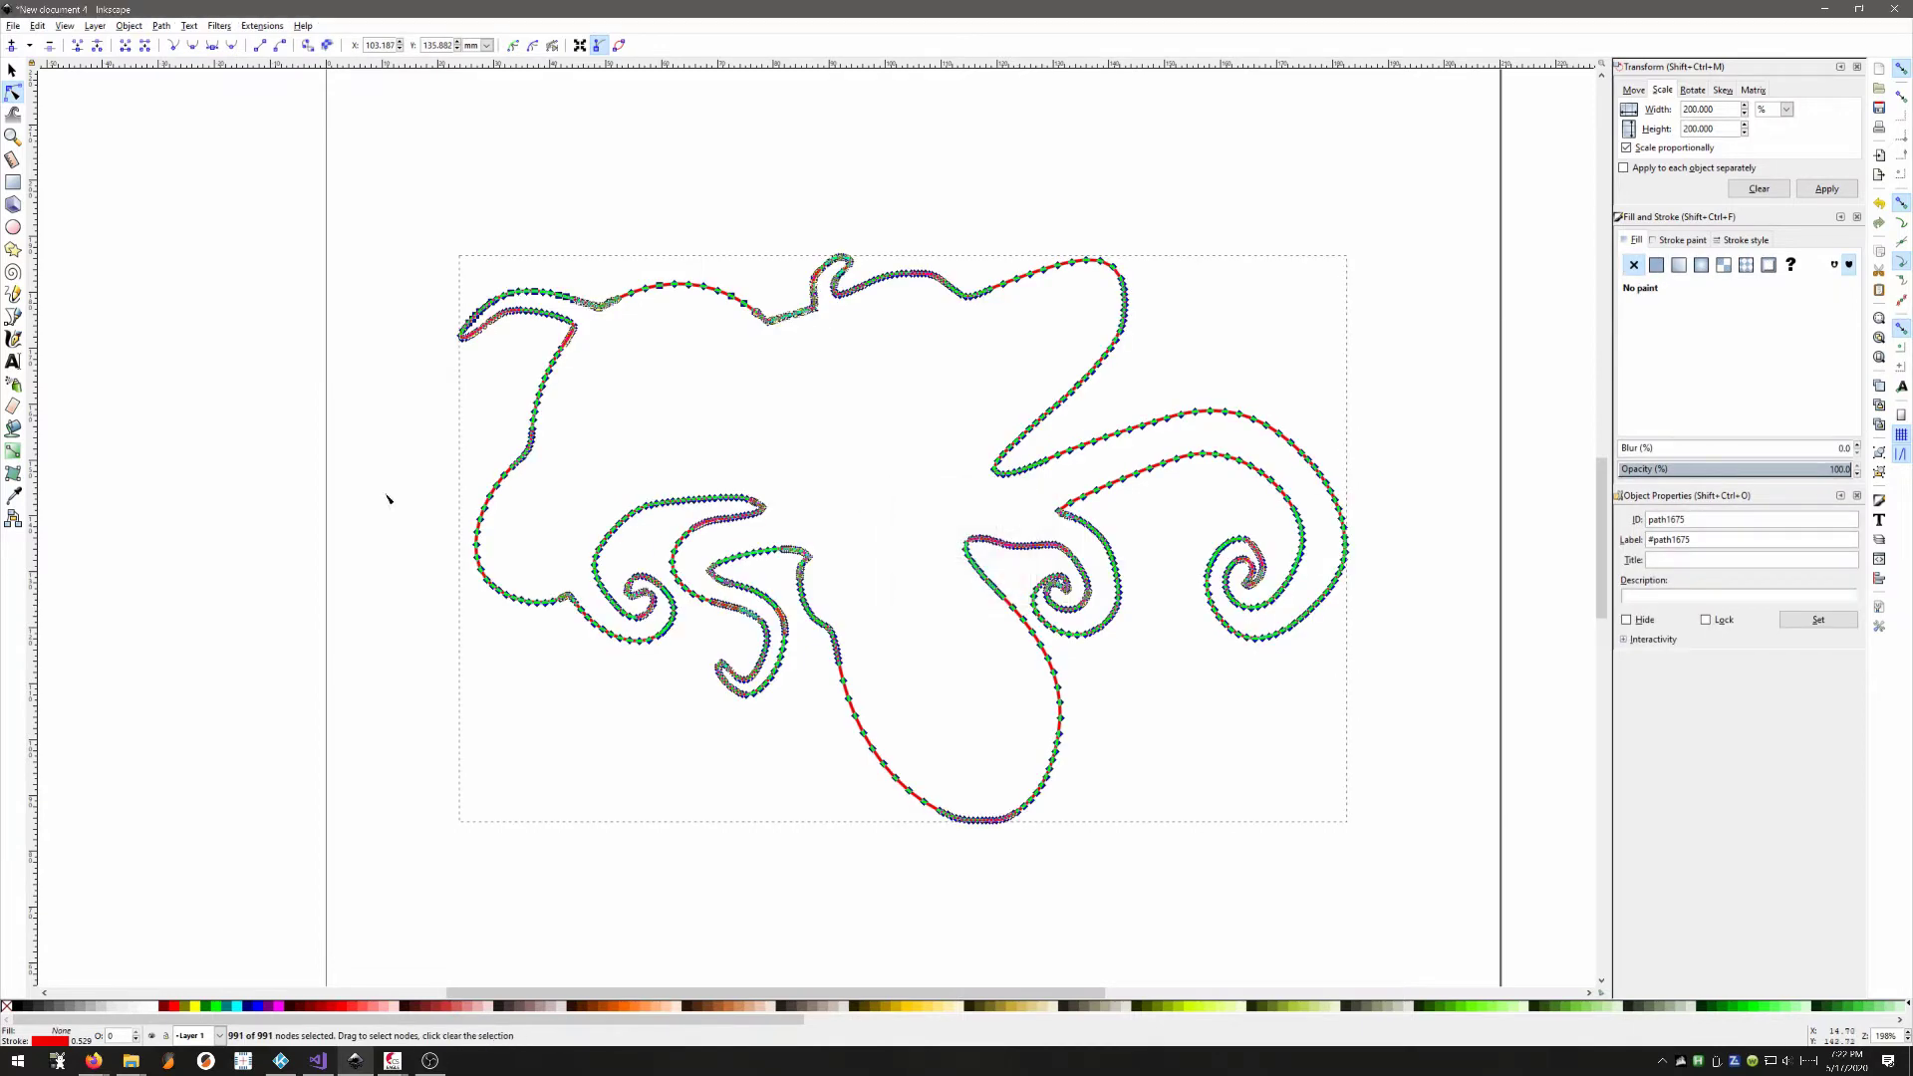
pyautogui.click(146, 178)
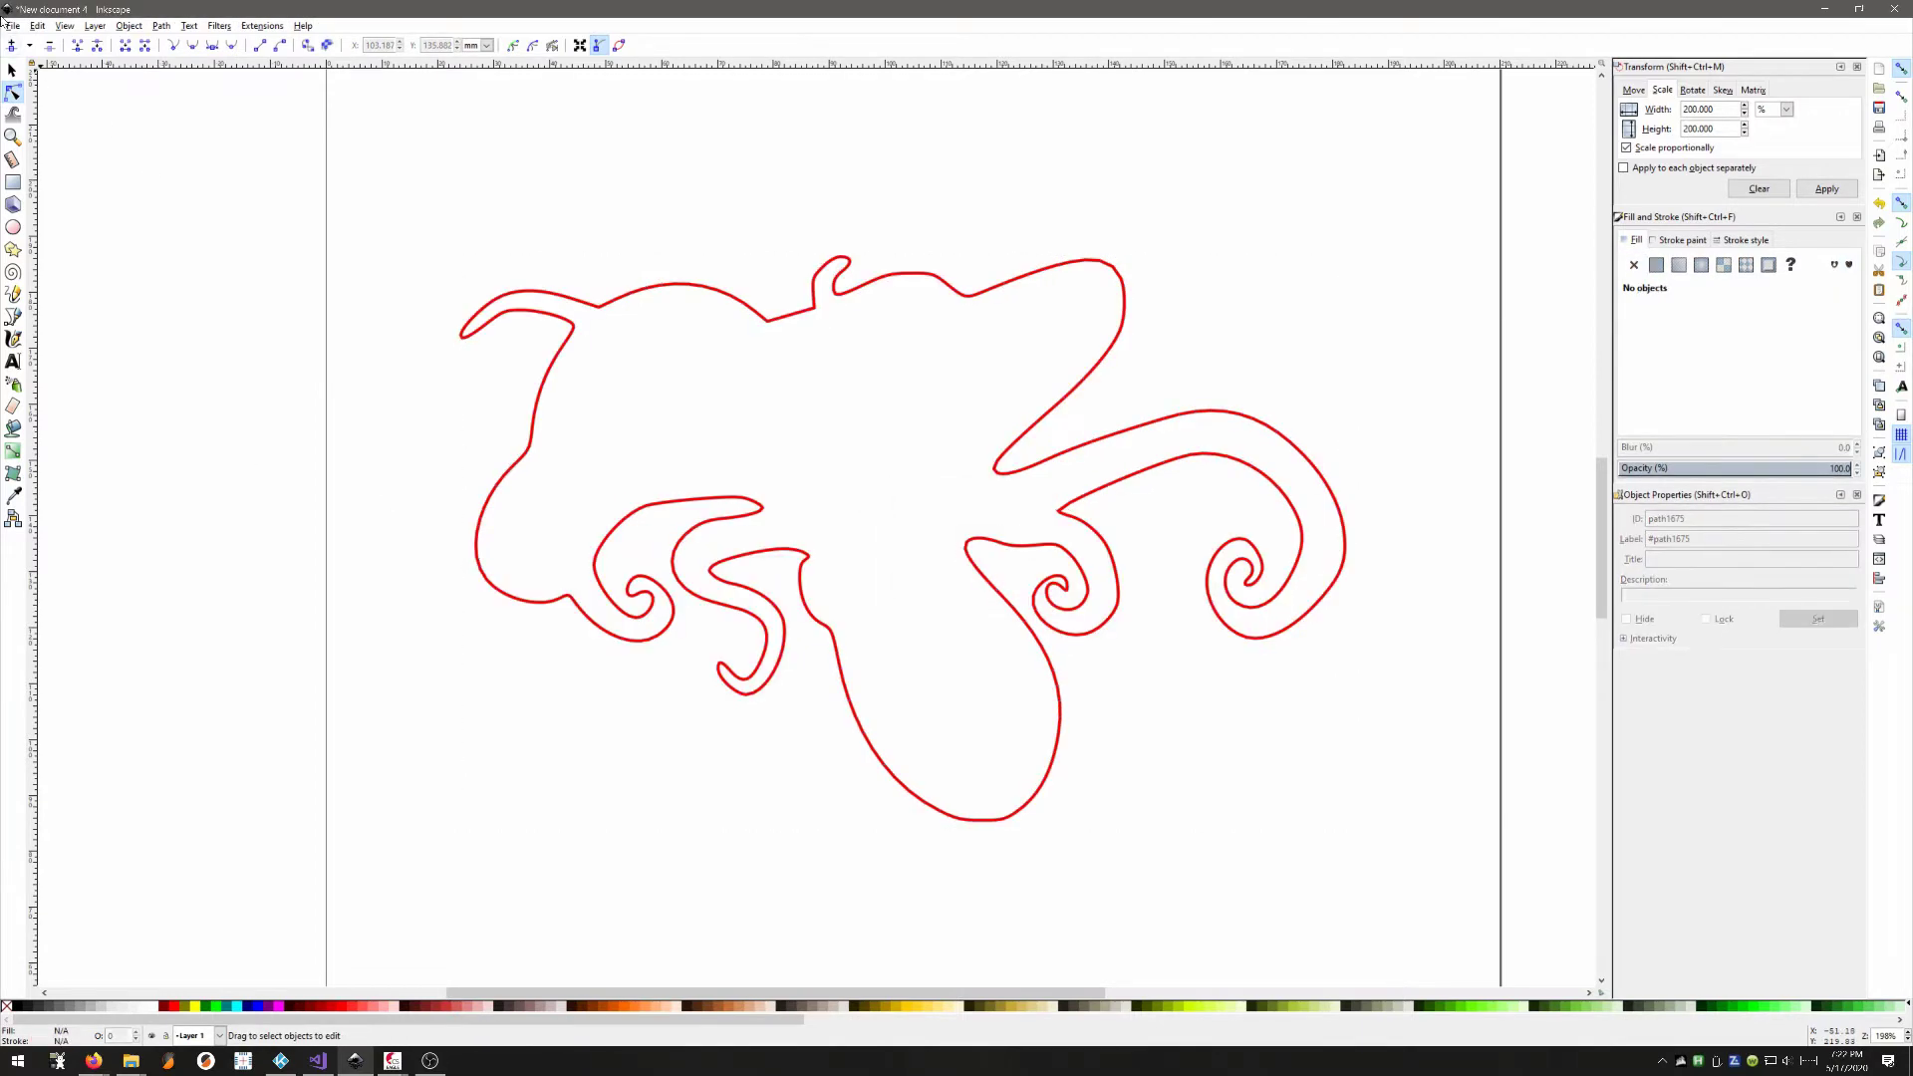
# Step: Save the outline in Plain SVG format as 'my plain svg.svg' in the demo folder
pyautogui.click(13, 26)
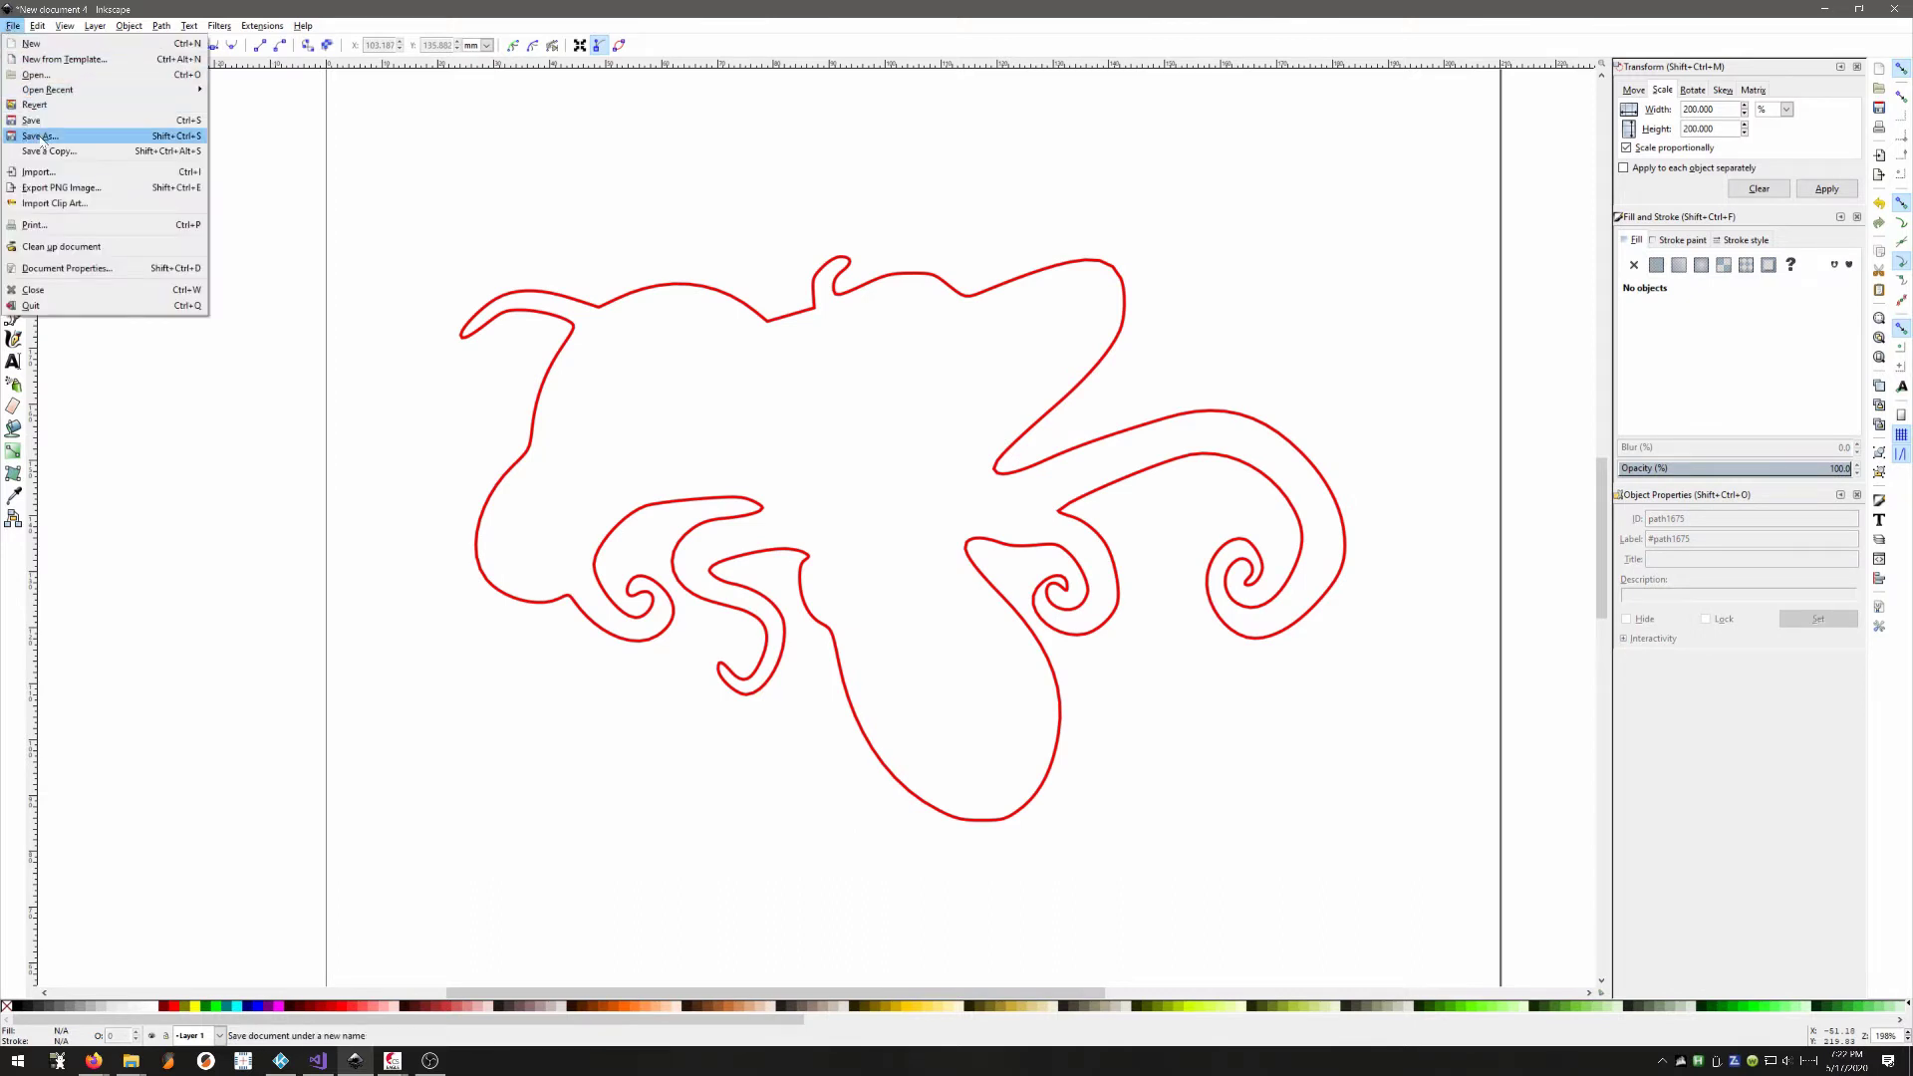
pyautogui.click(60, 141)
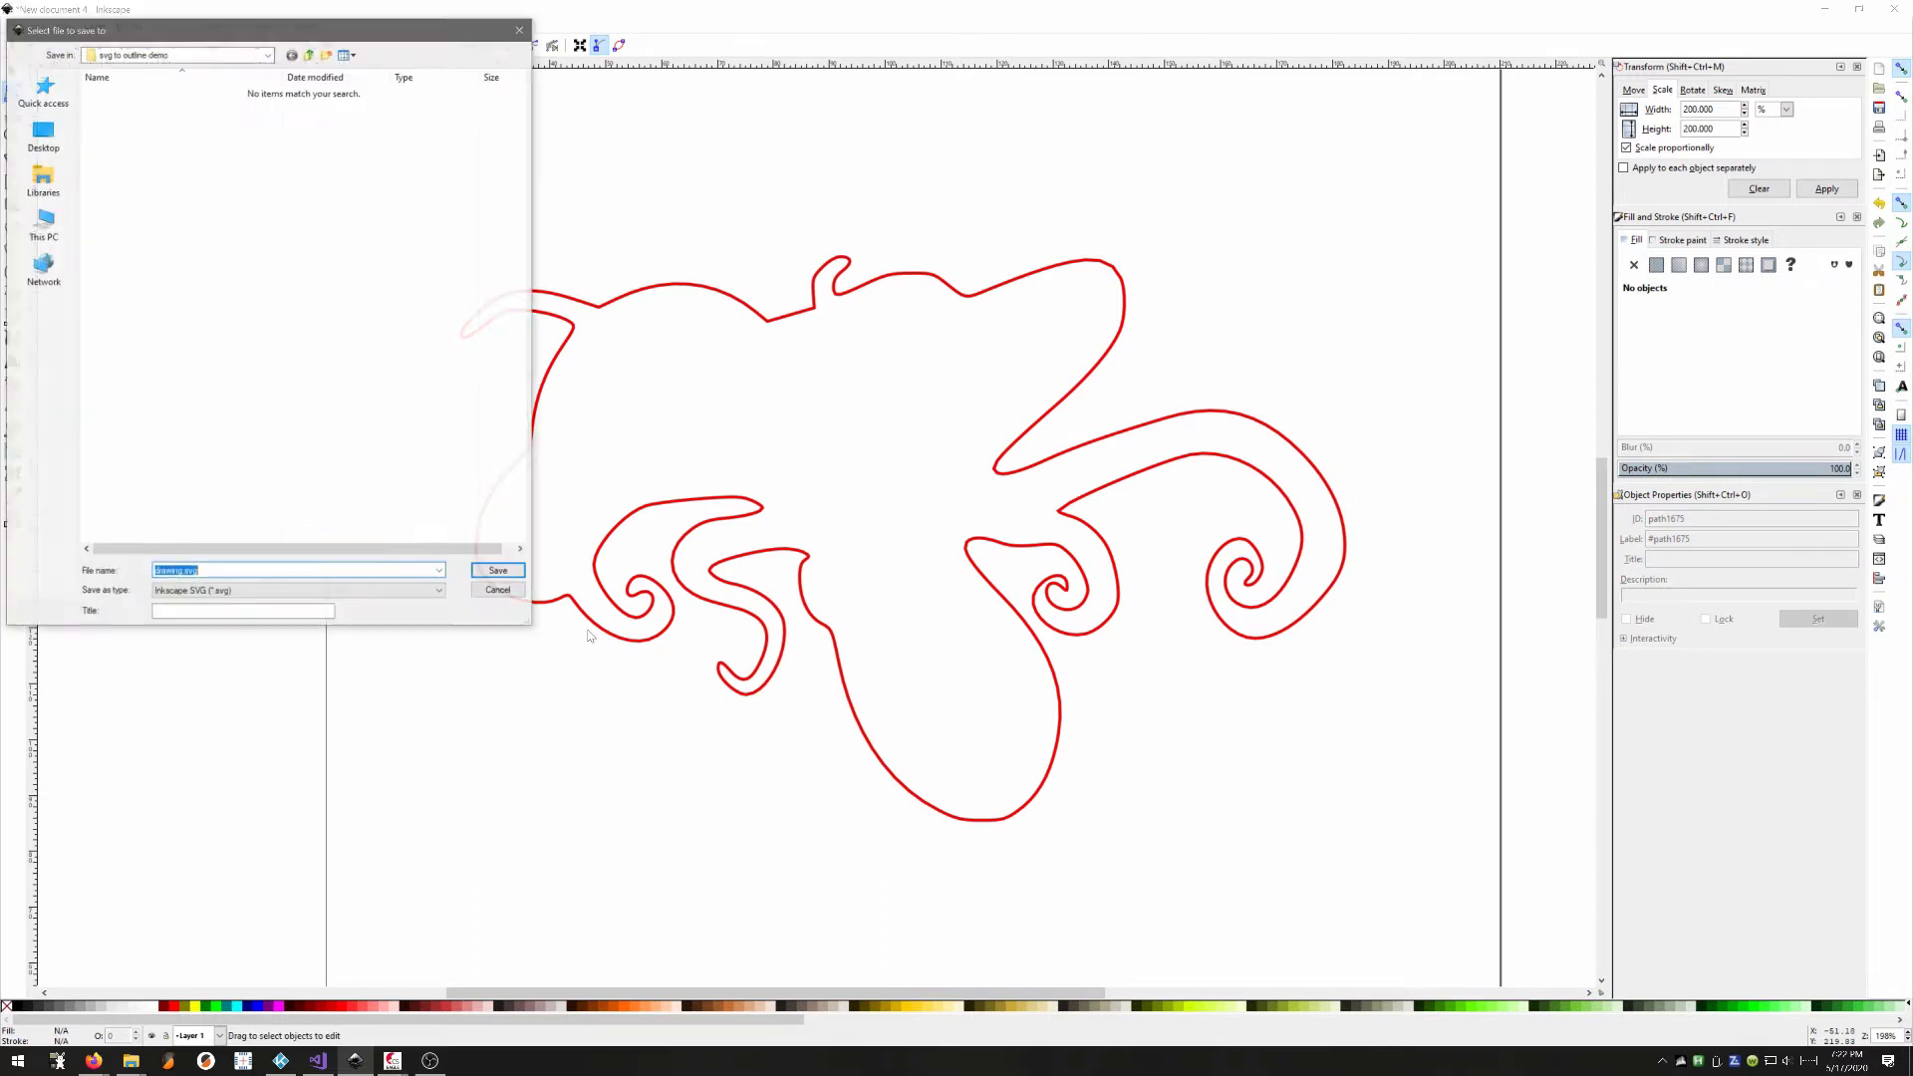
pyautogui.click(278, 594)
pyautogui.click(278, 614)
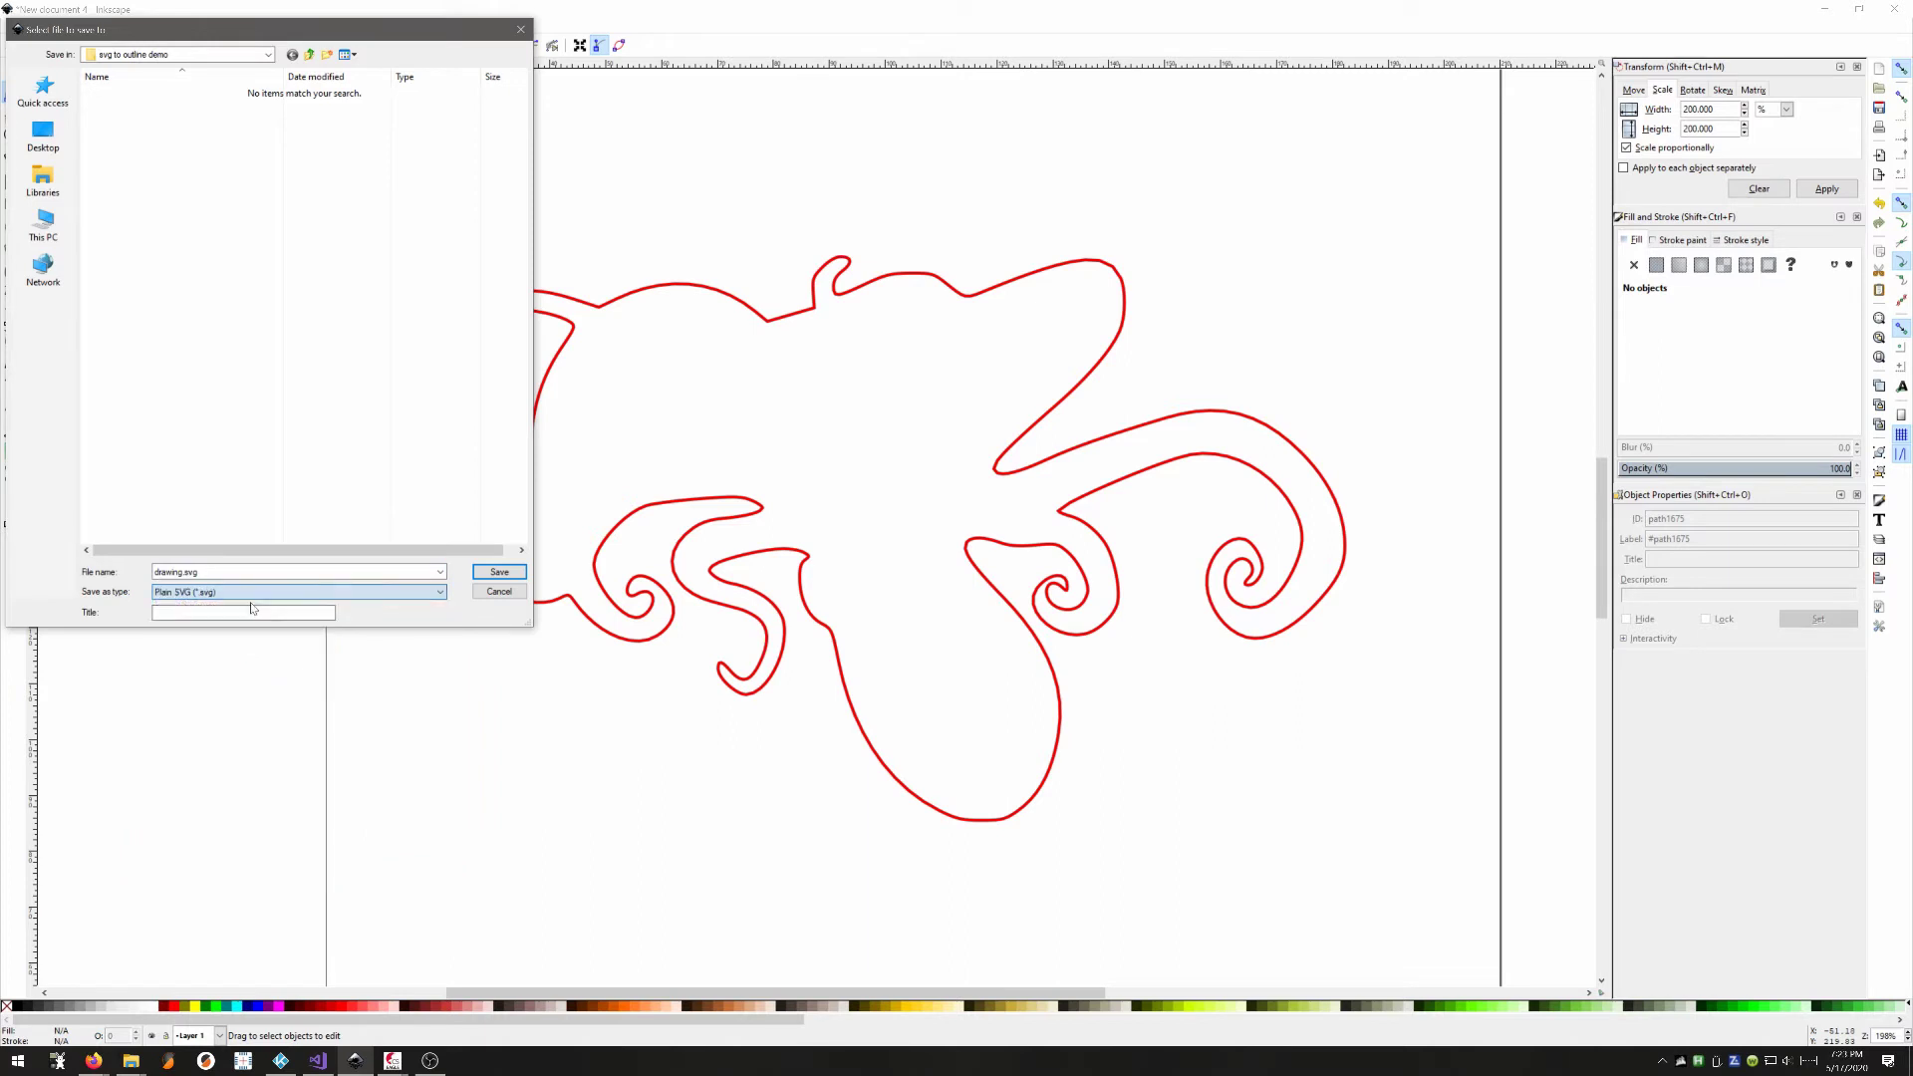
pyautogui.write('my pl')
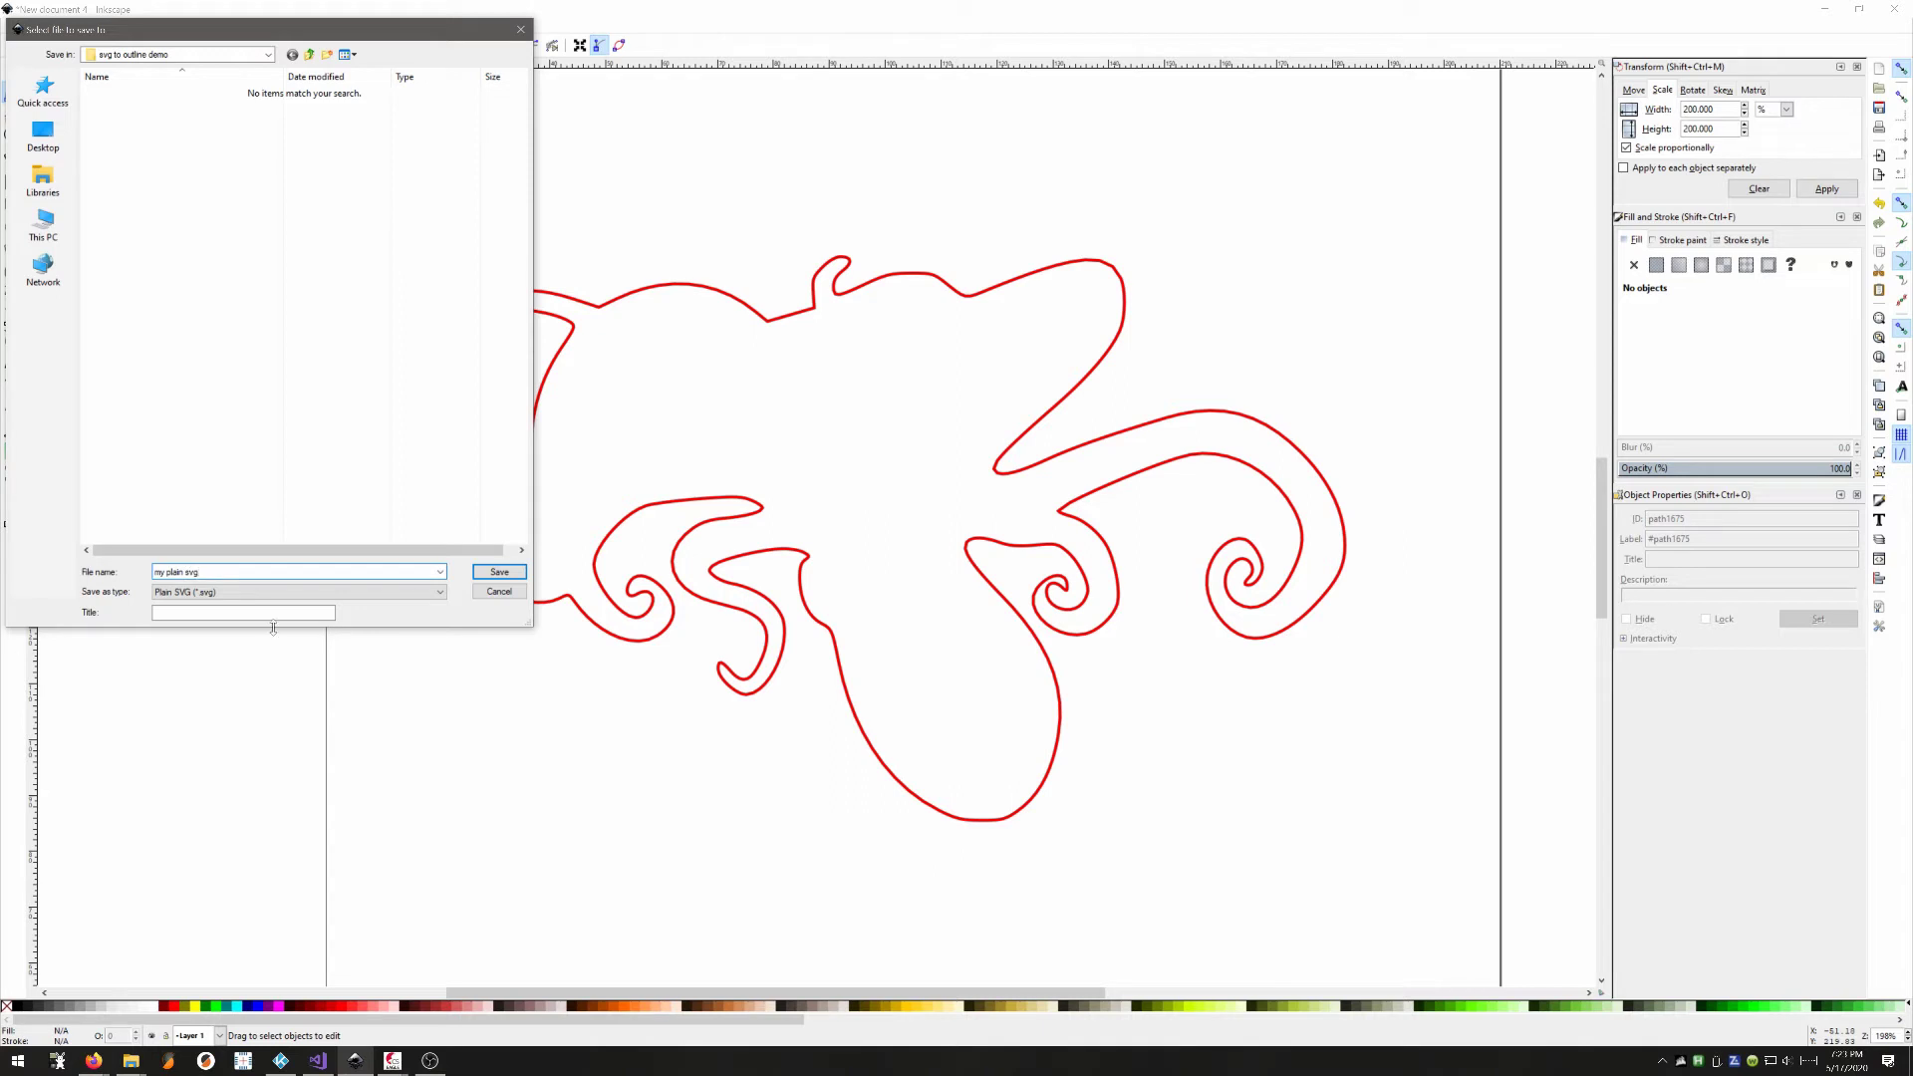
pyautogui.click(487, 574)
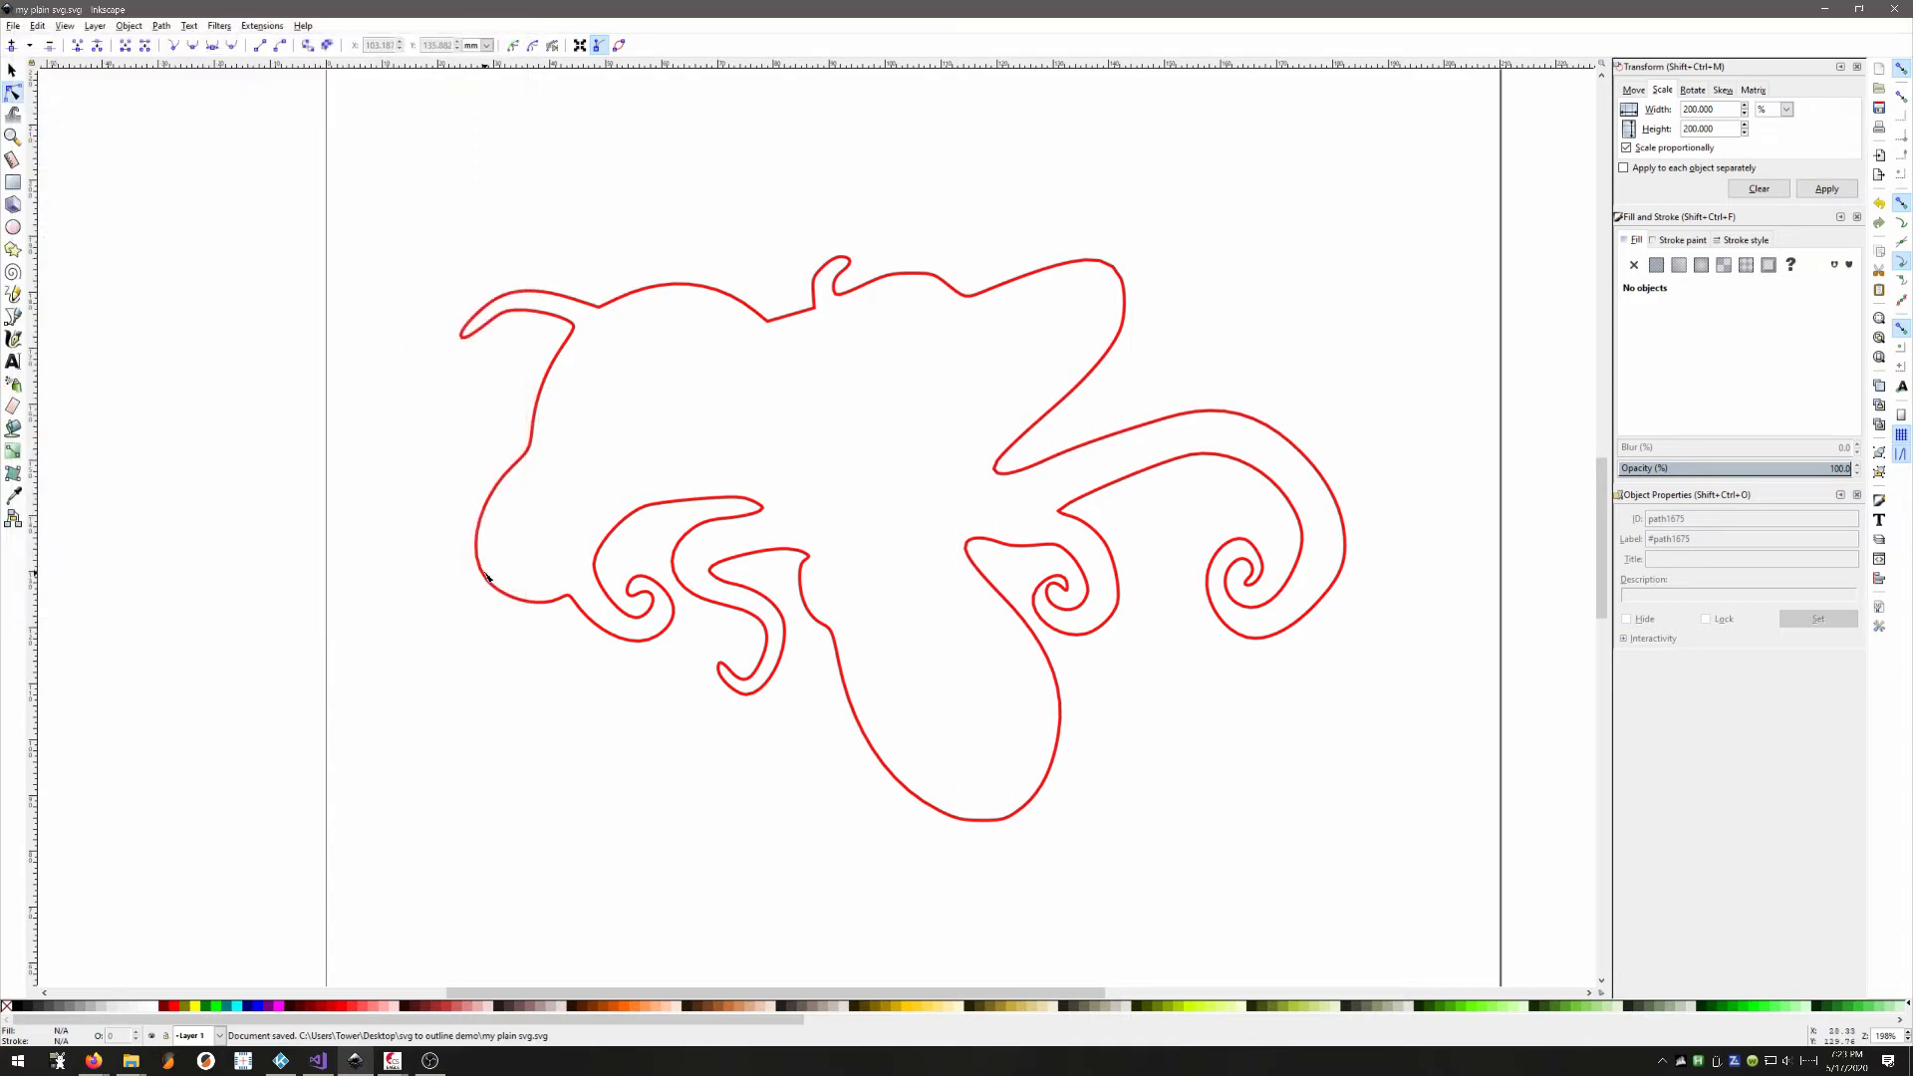
pyautogui.click(318, 1060)
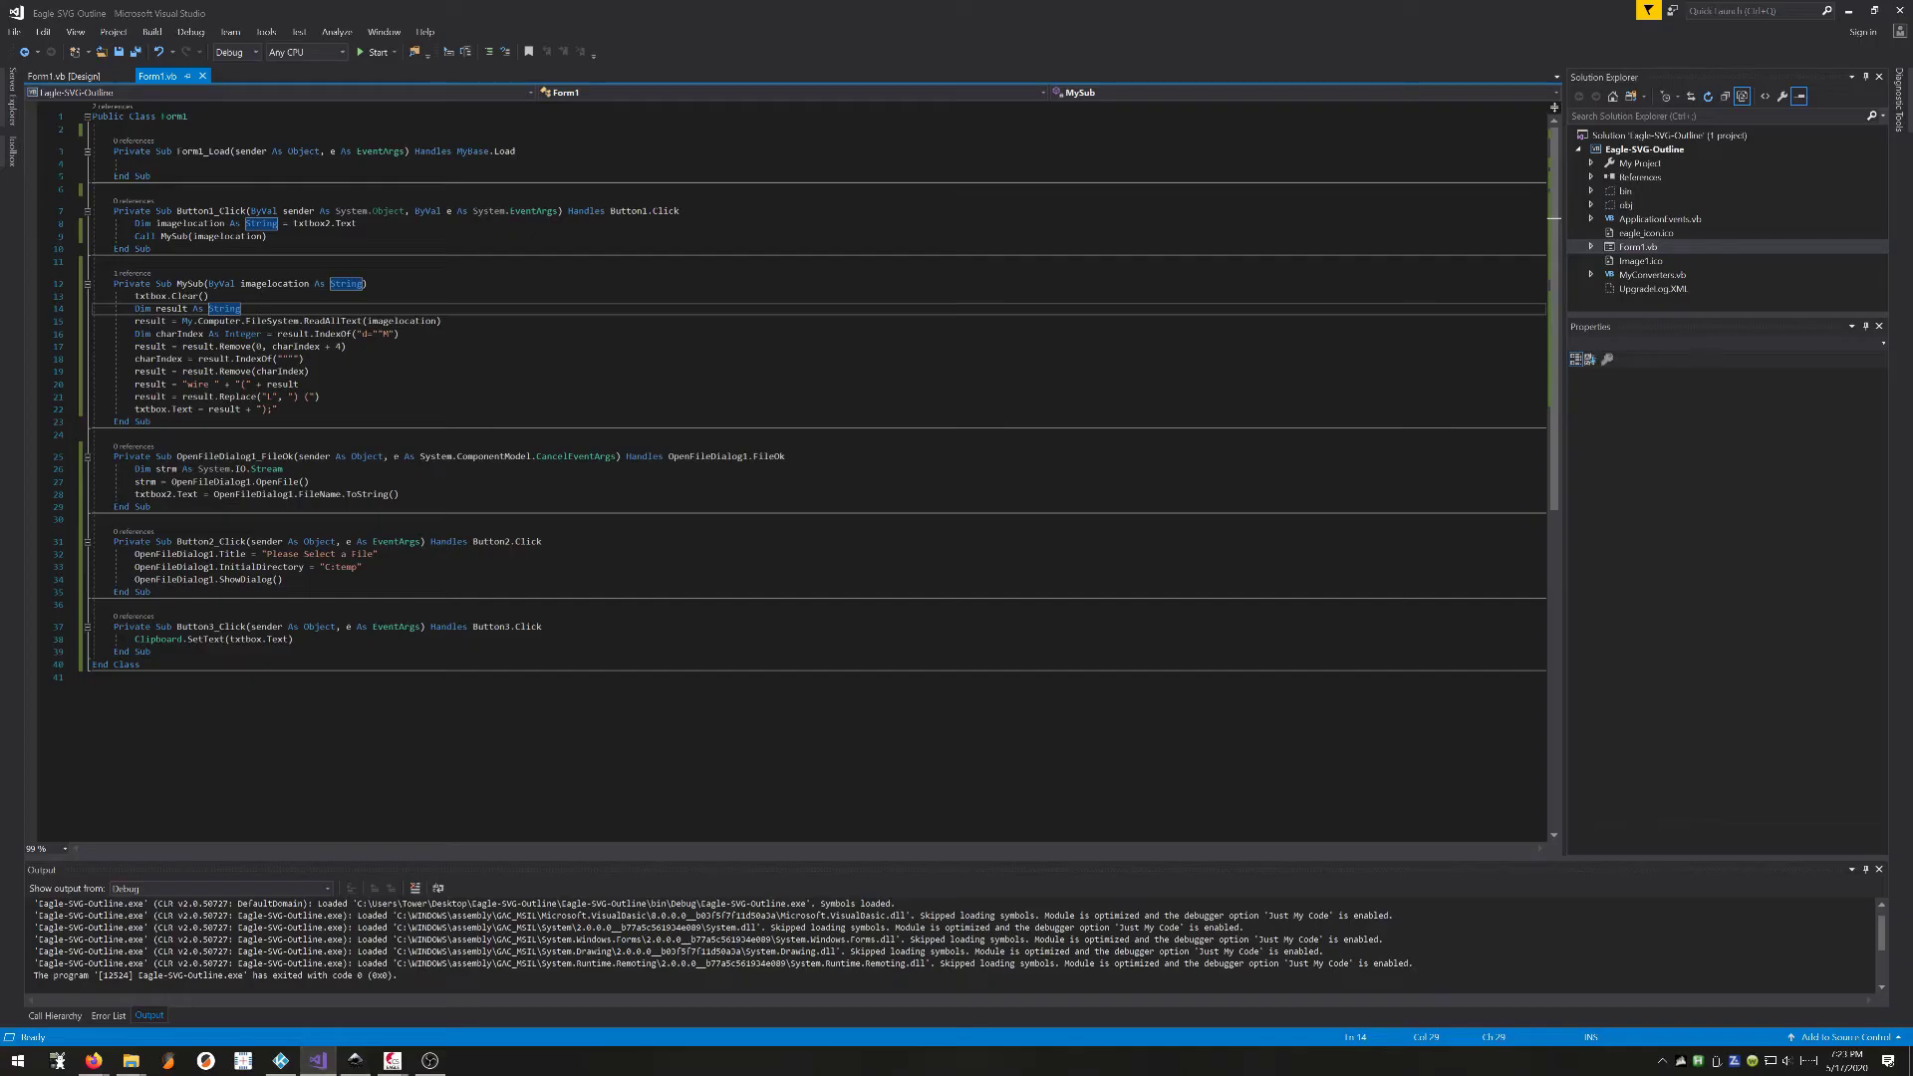
# Step: Run SVG 2 Outline, load 'my plain svg.svg', convert it, and copy the wire coordinates
pyautogui.click(364, 51)
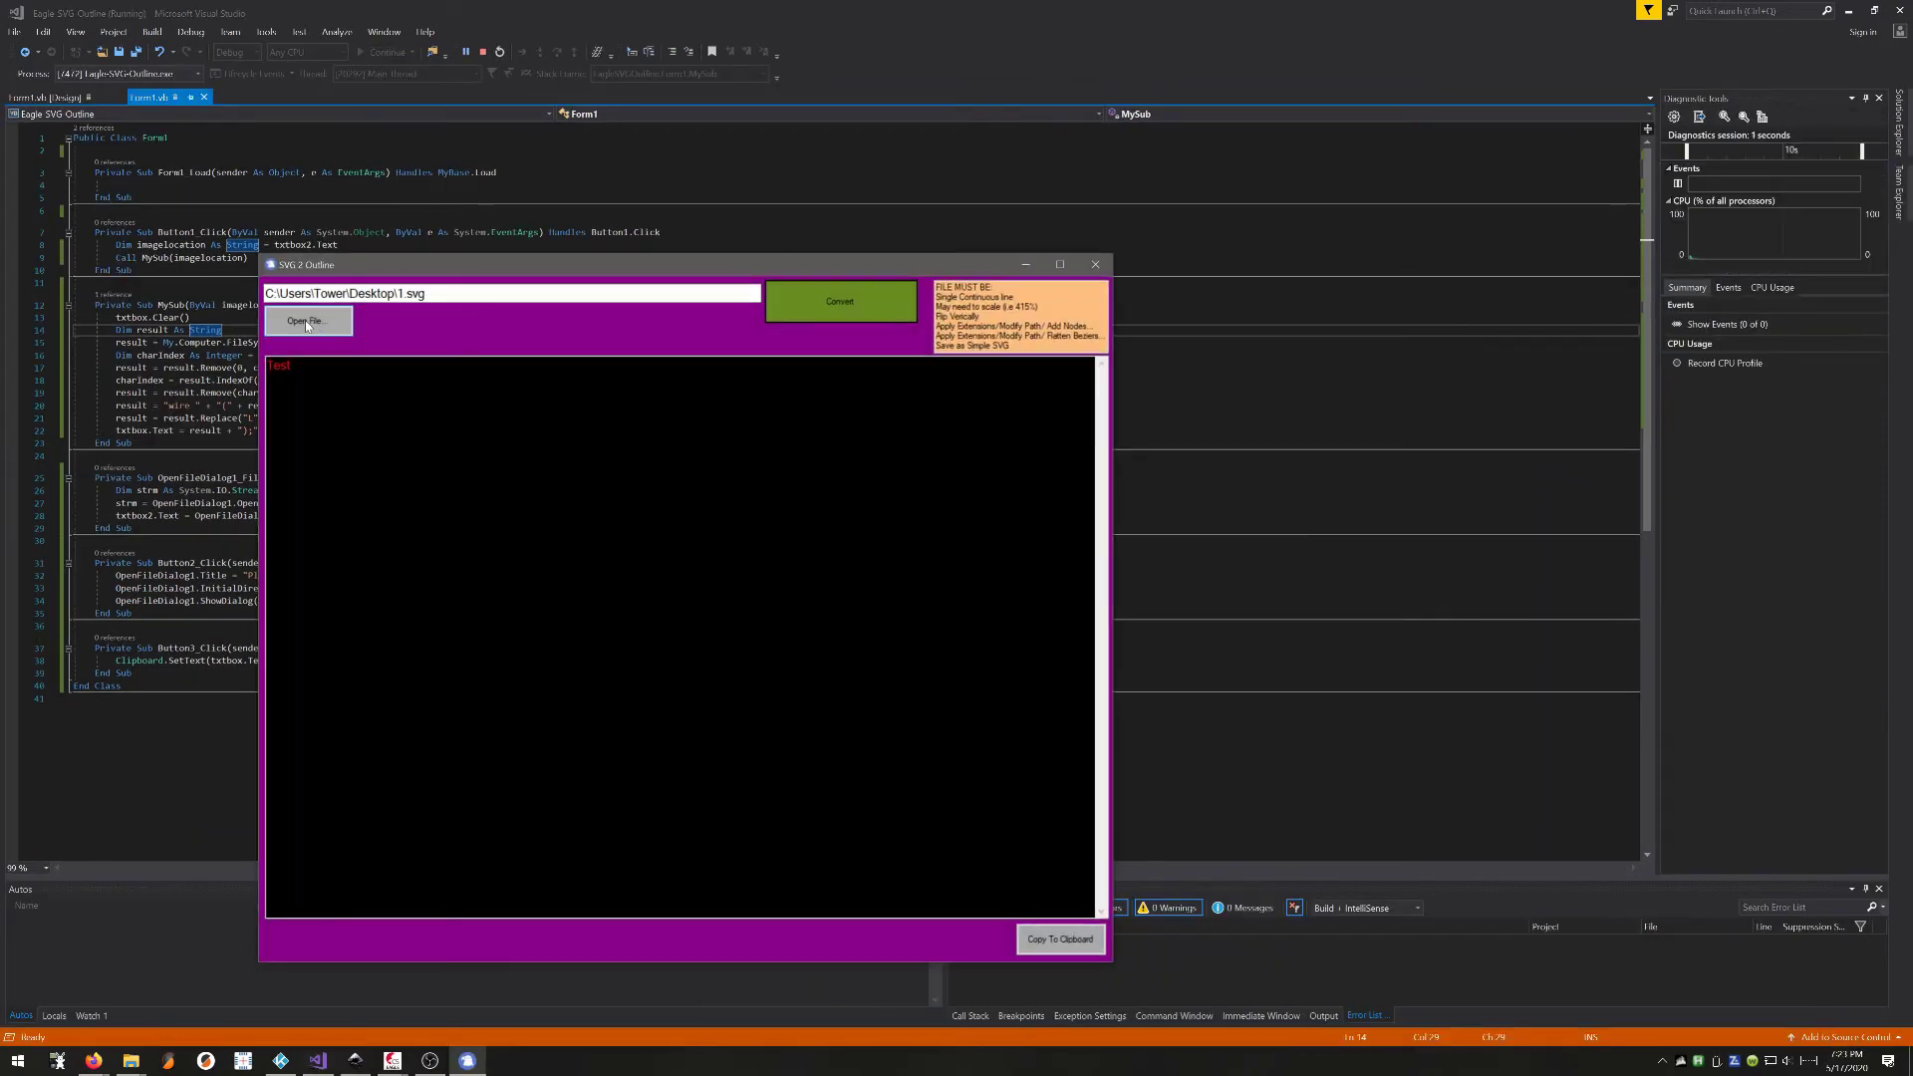
pyautogui.click(305, 320)
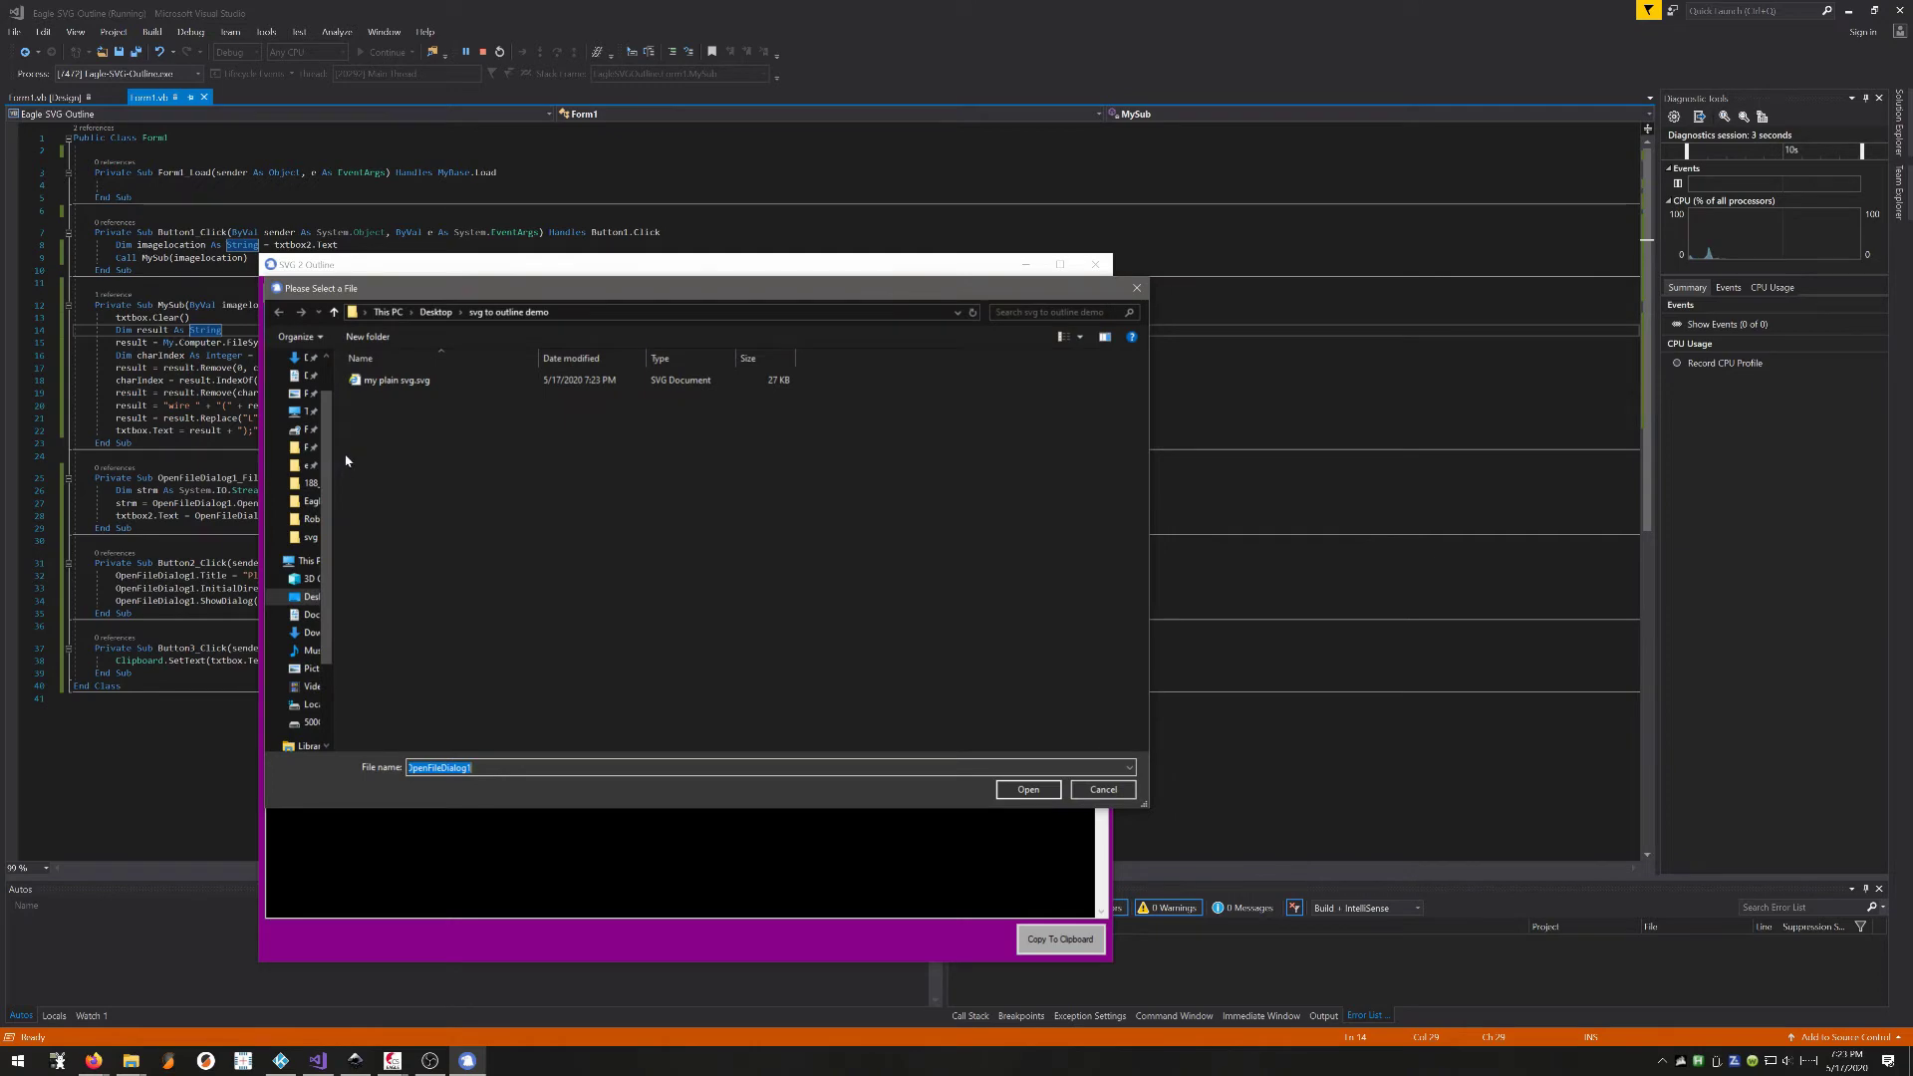
pyautogui.doubleClick(377, 380)
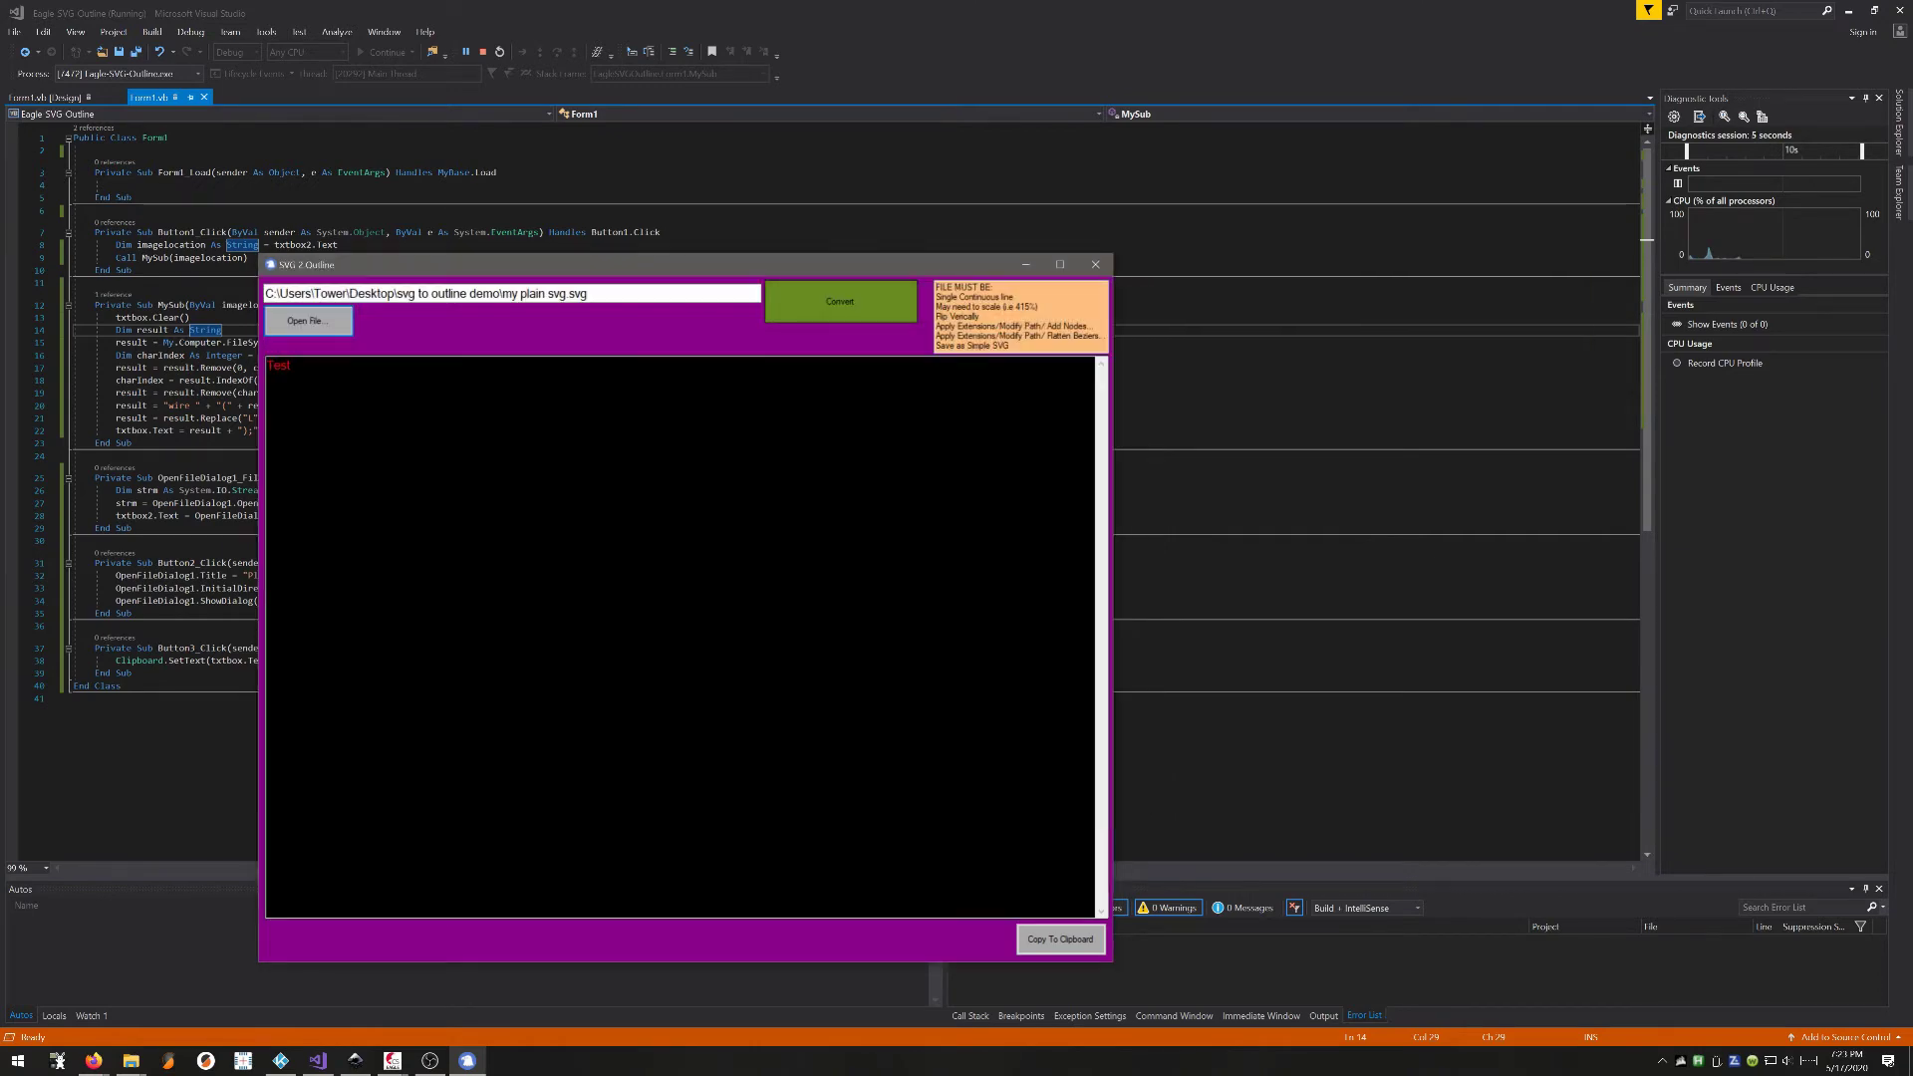
pyautogui.click(829, 301)
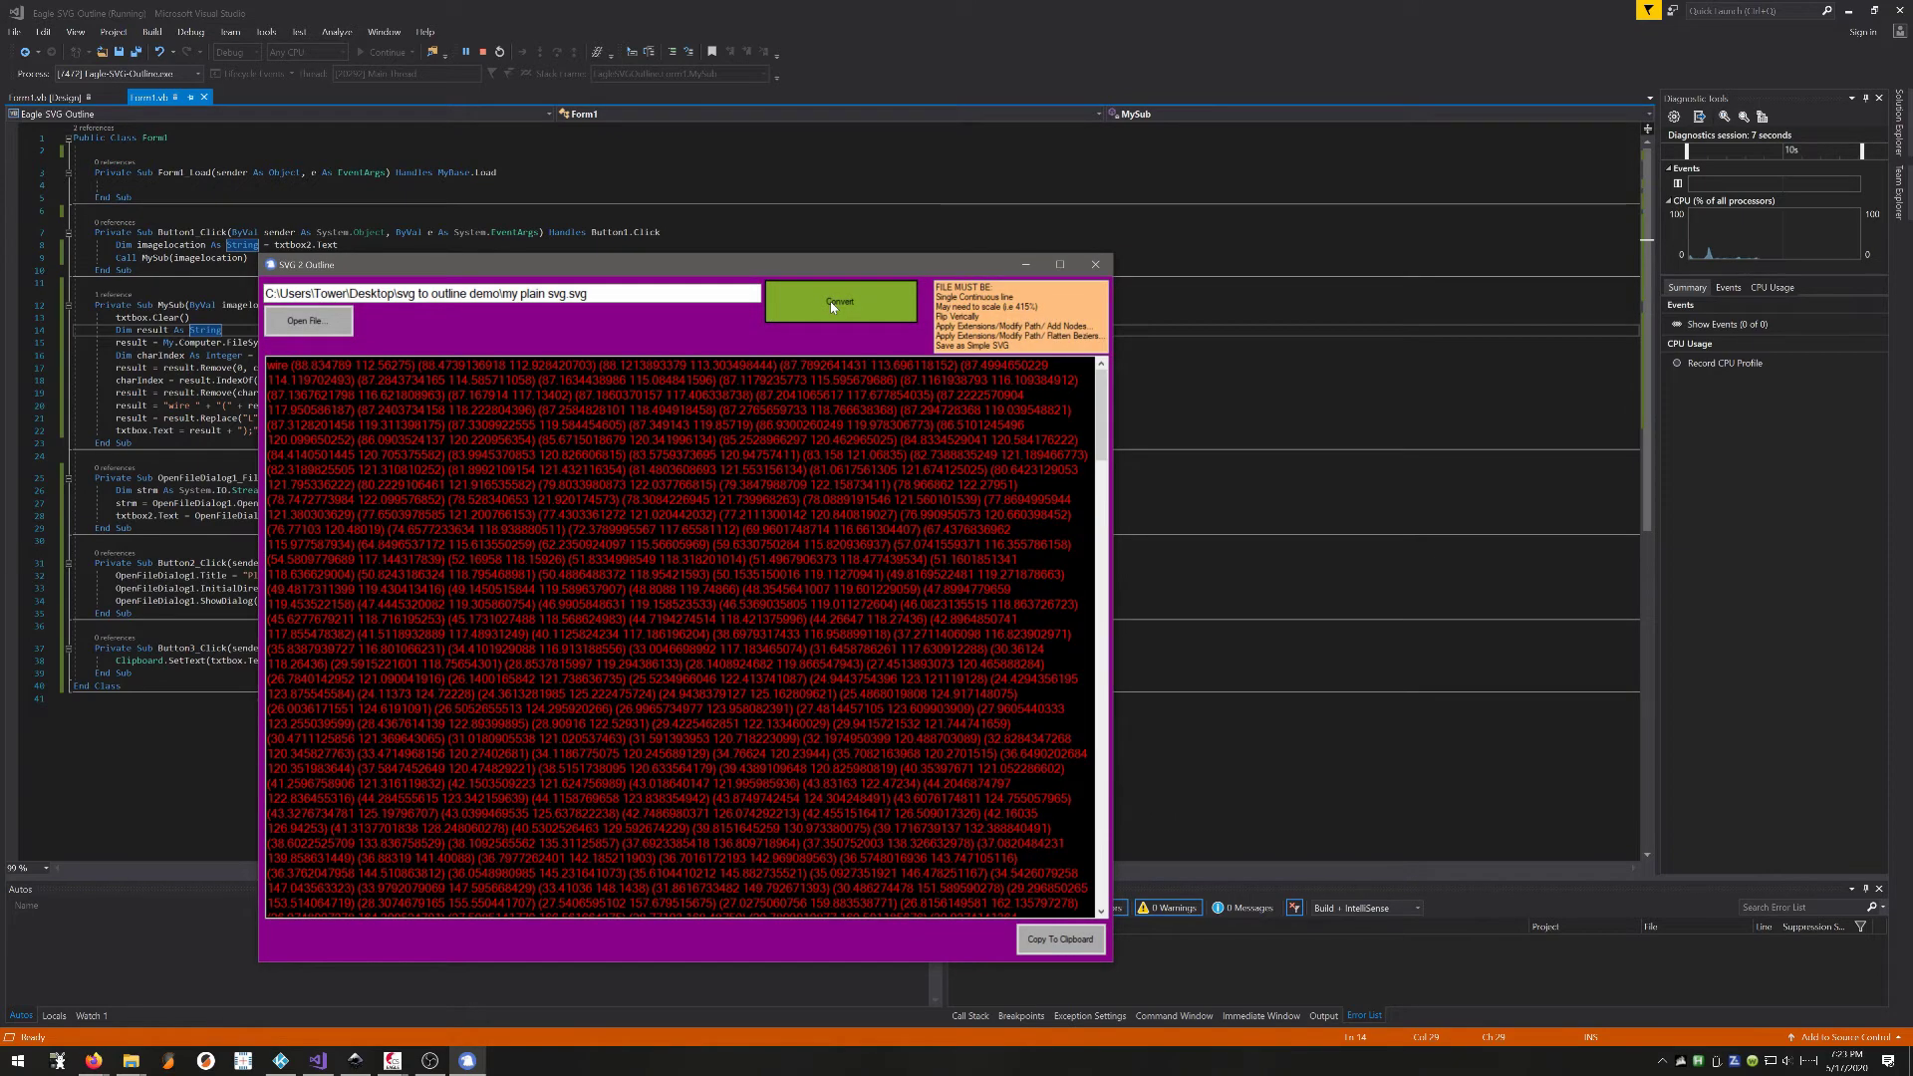
pyautogui.click(1031, 942)
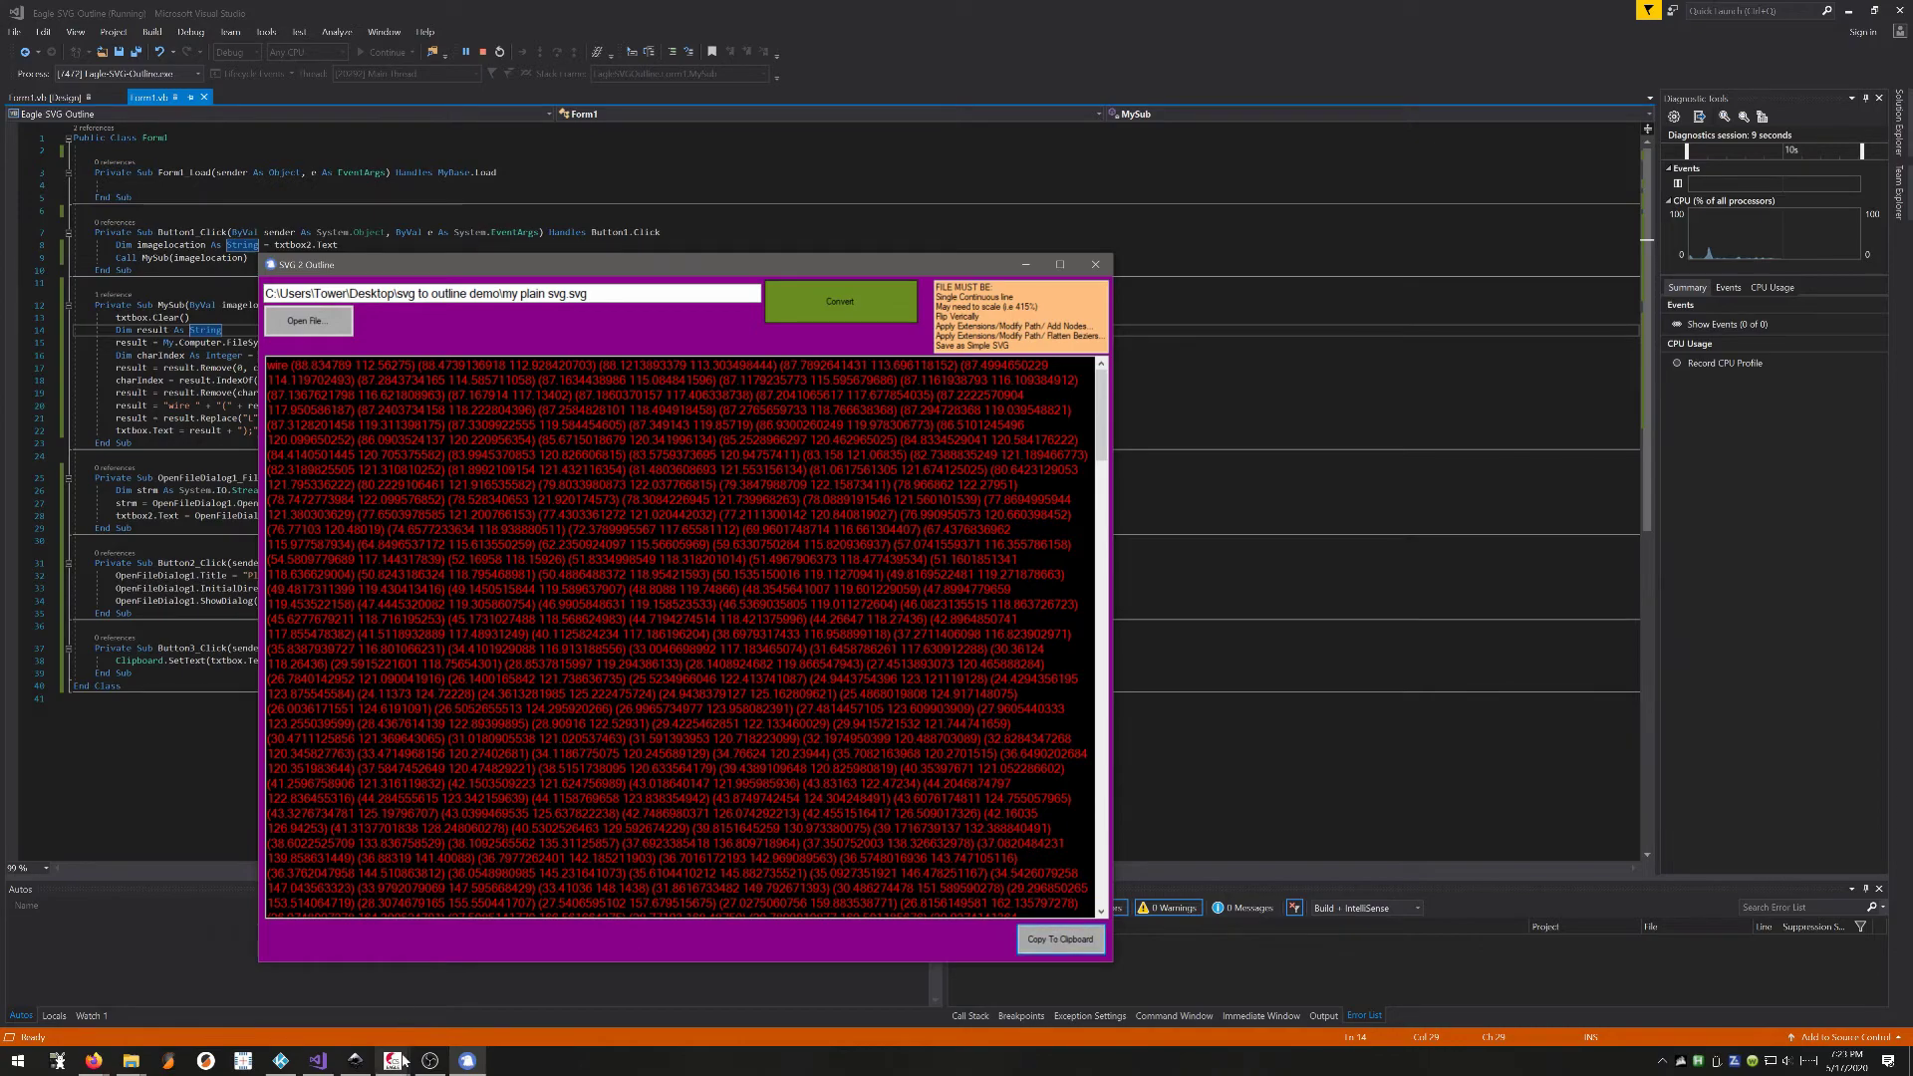
# Step: Switch to the EAGLE board and set the Wire tool to layer 20 Dimension
pyautogui.click(374, 1031)
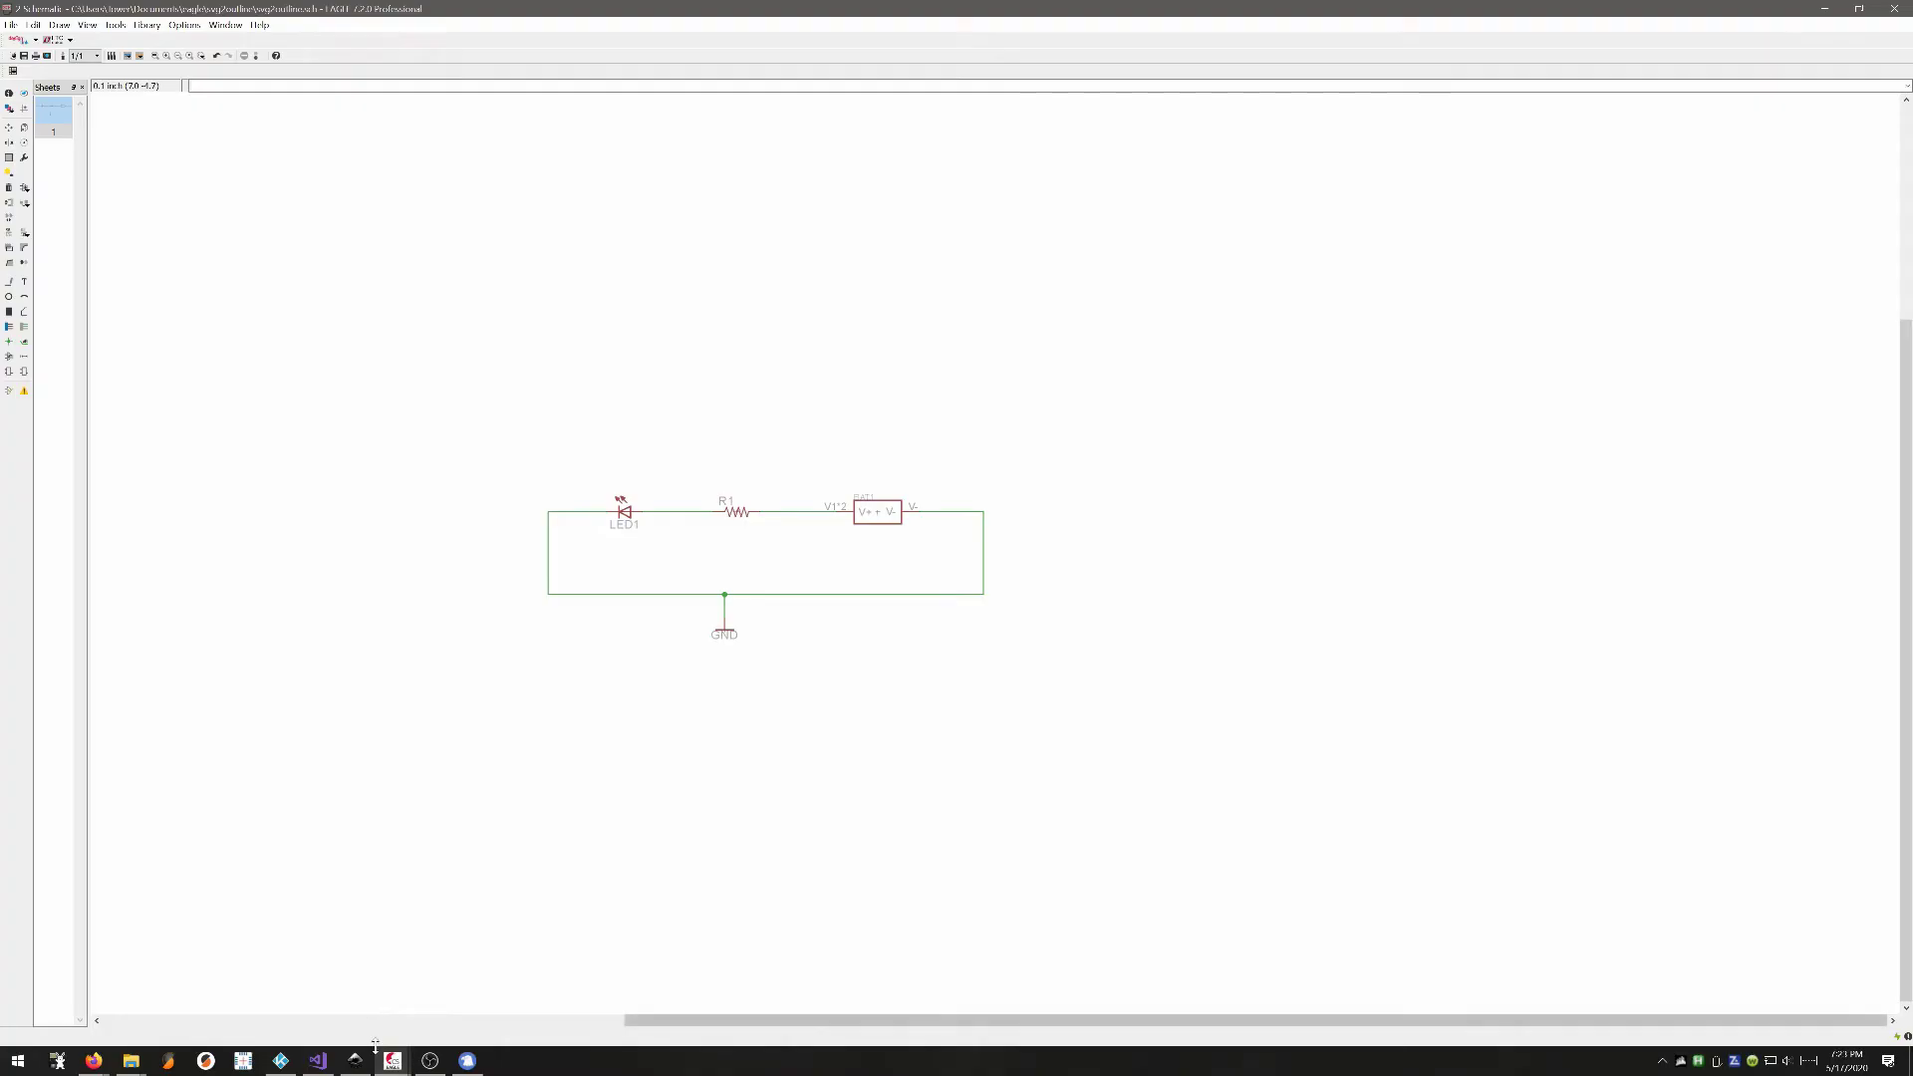
pyautogui.moveTo(391, 1061)
pyautogui.click(498, 1001)
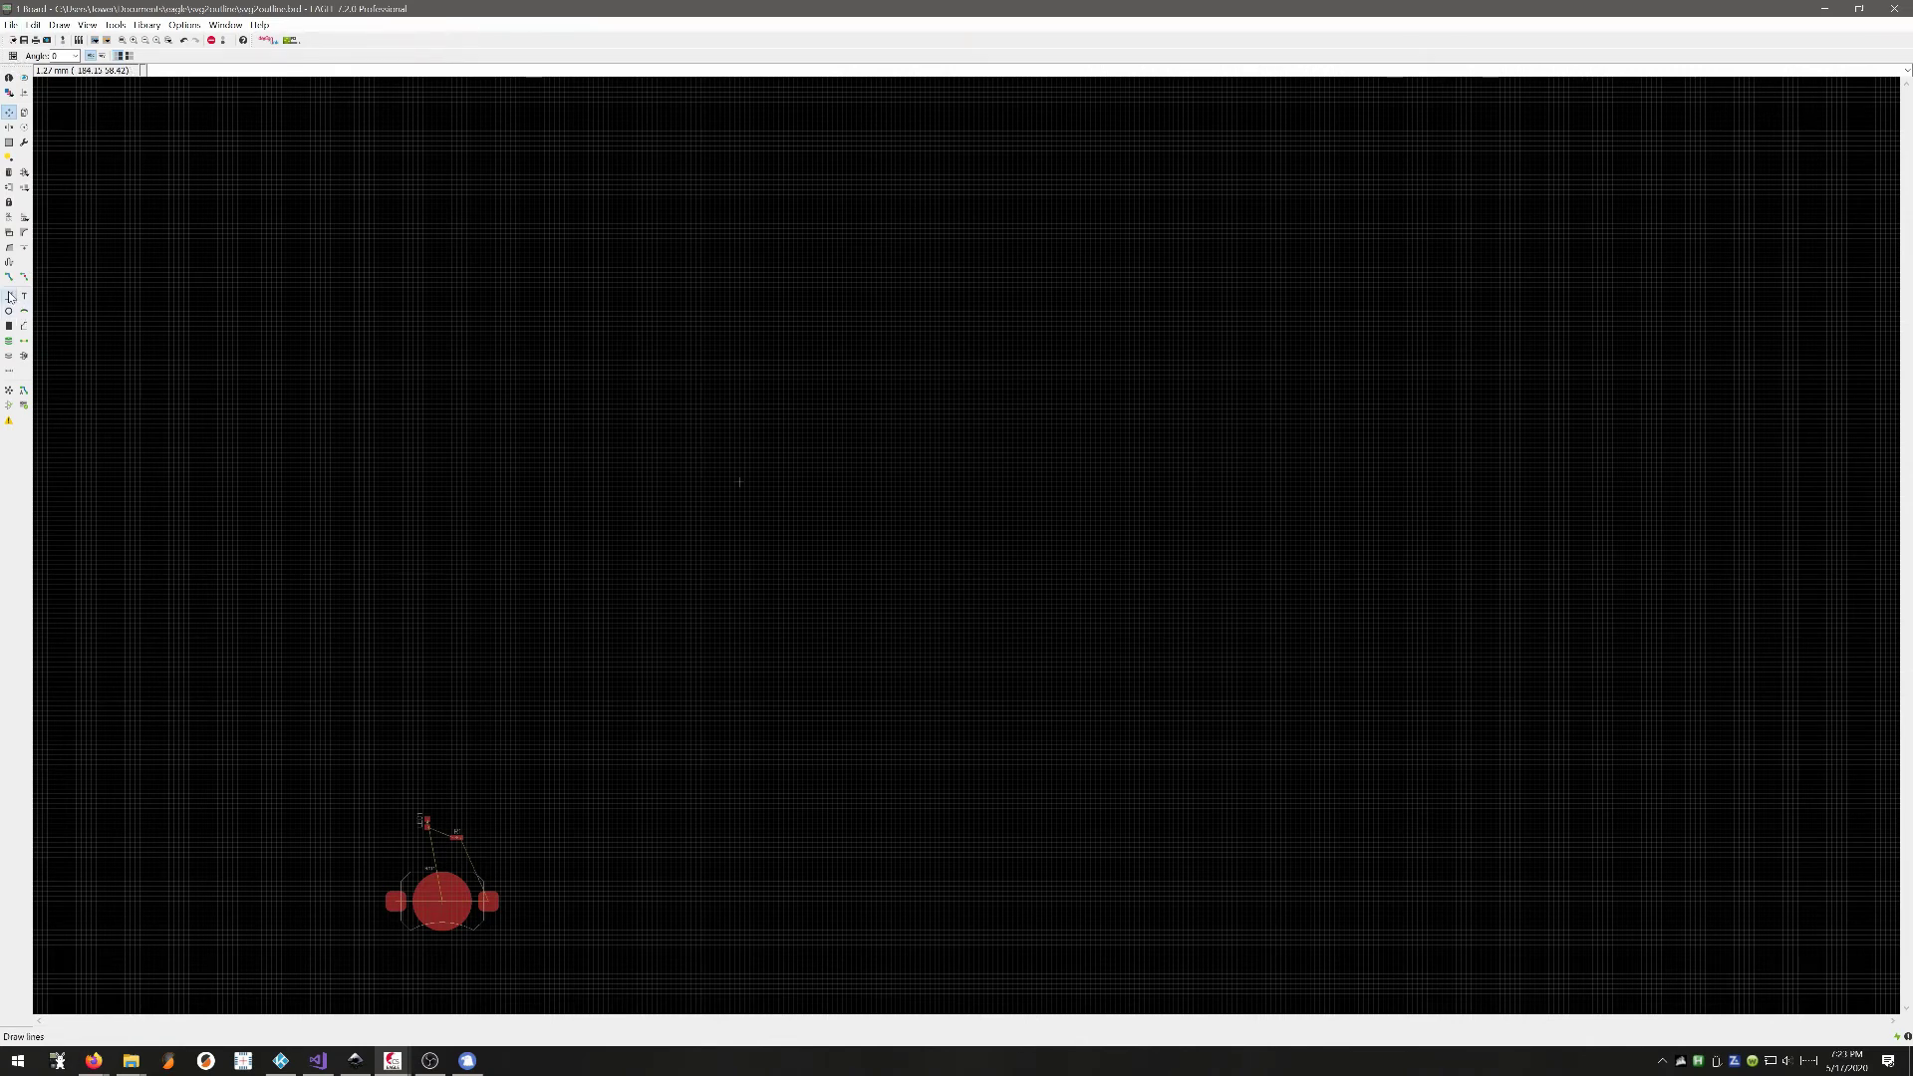
pyautogui.click(10, 296)
pyautogui.click(134, 57)
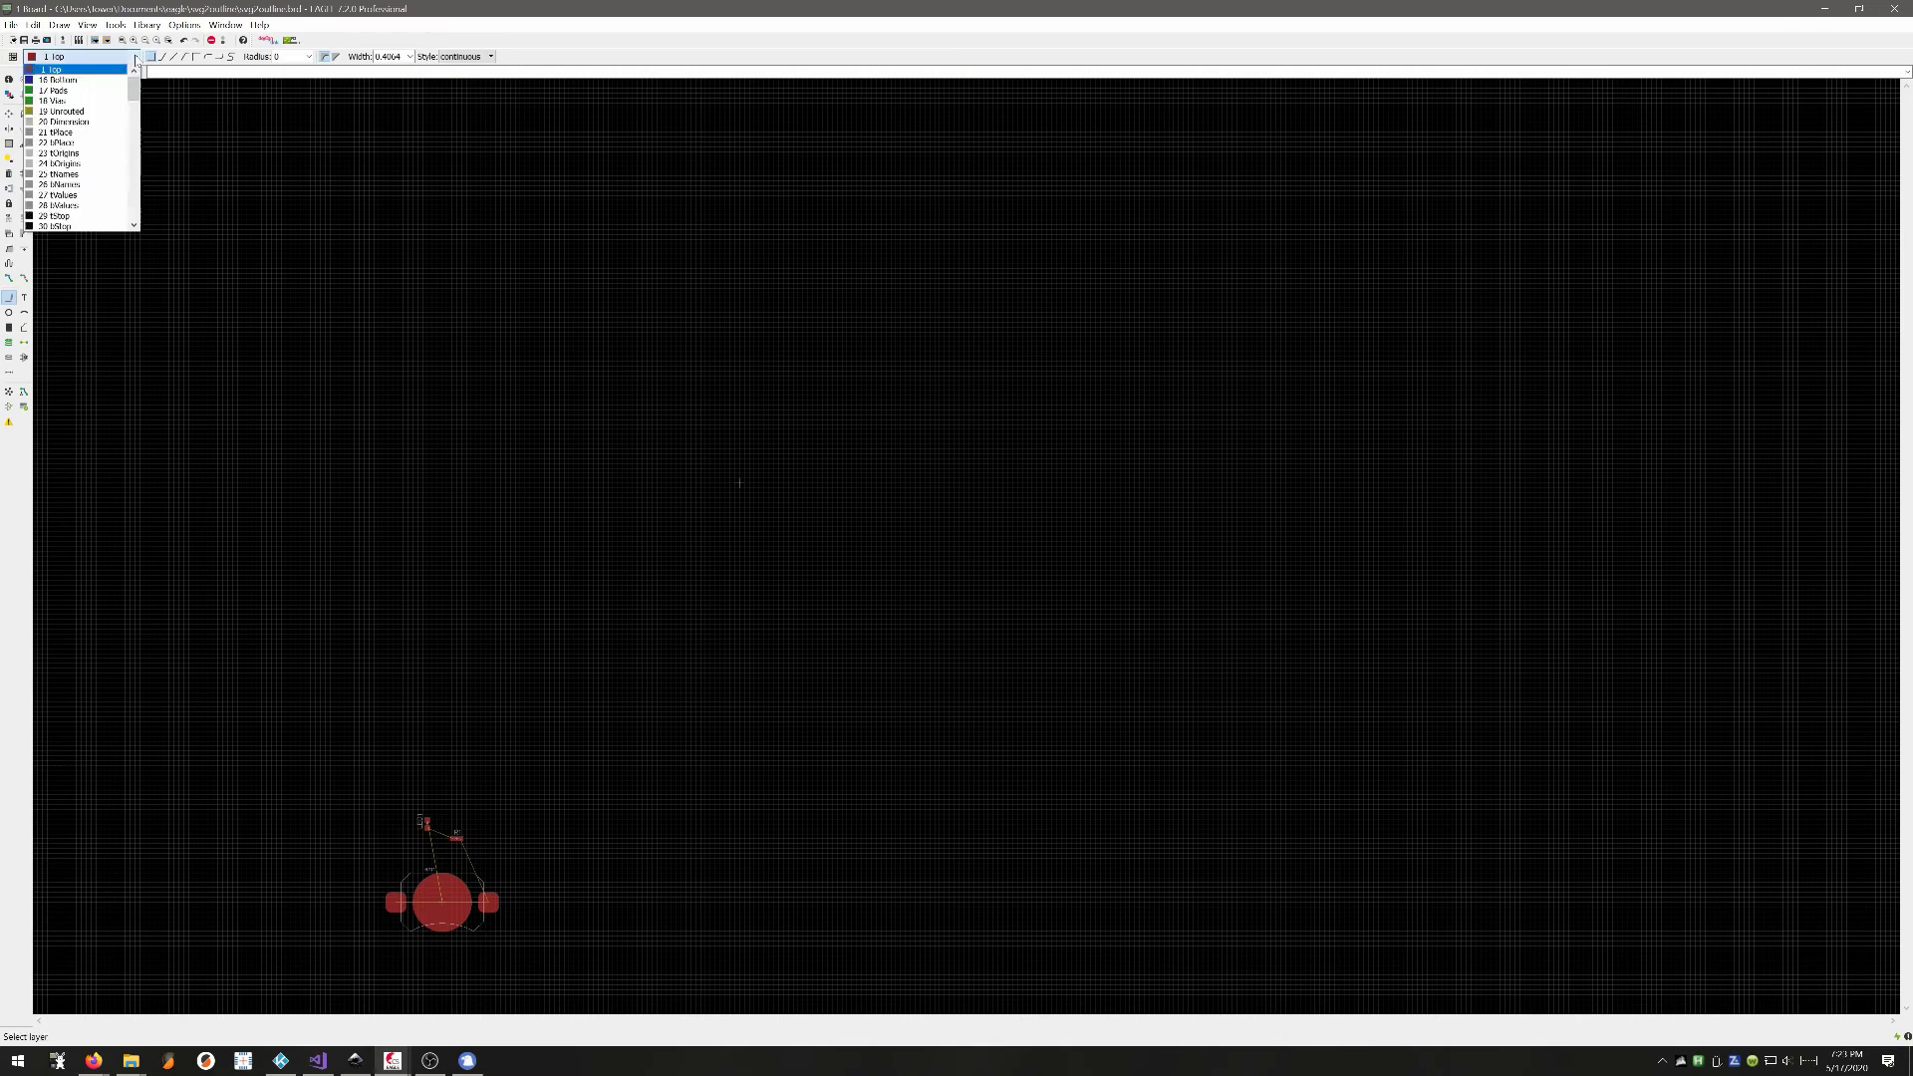
pyautogui.click(98, 122)
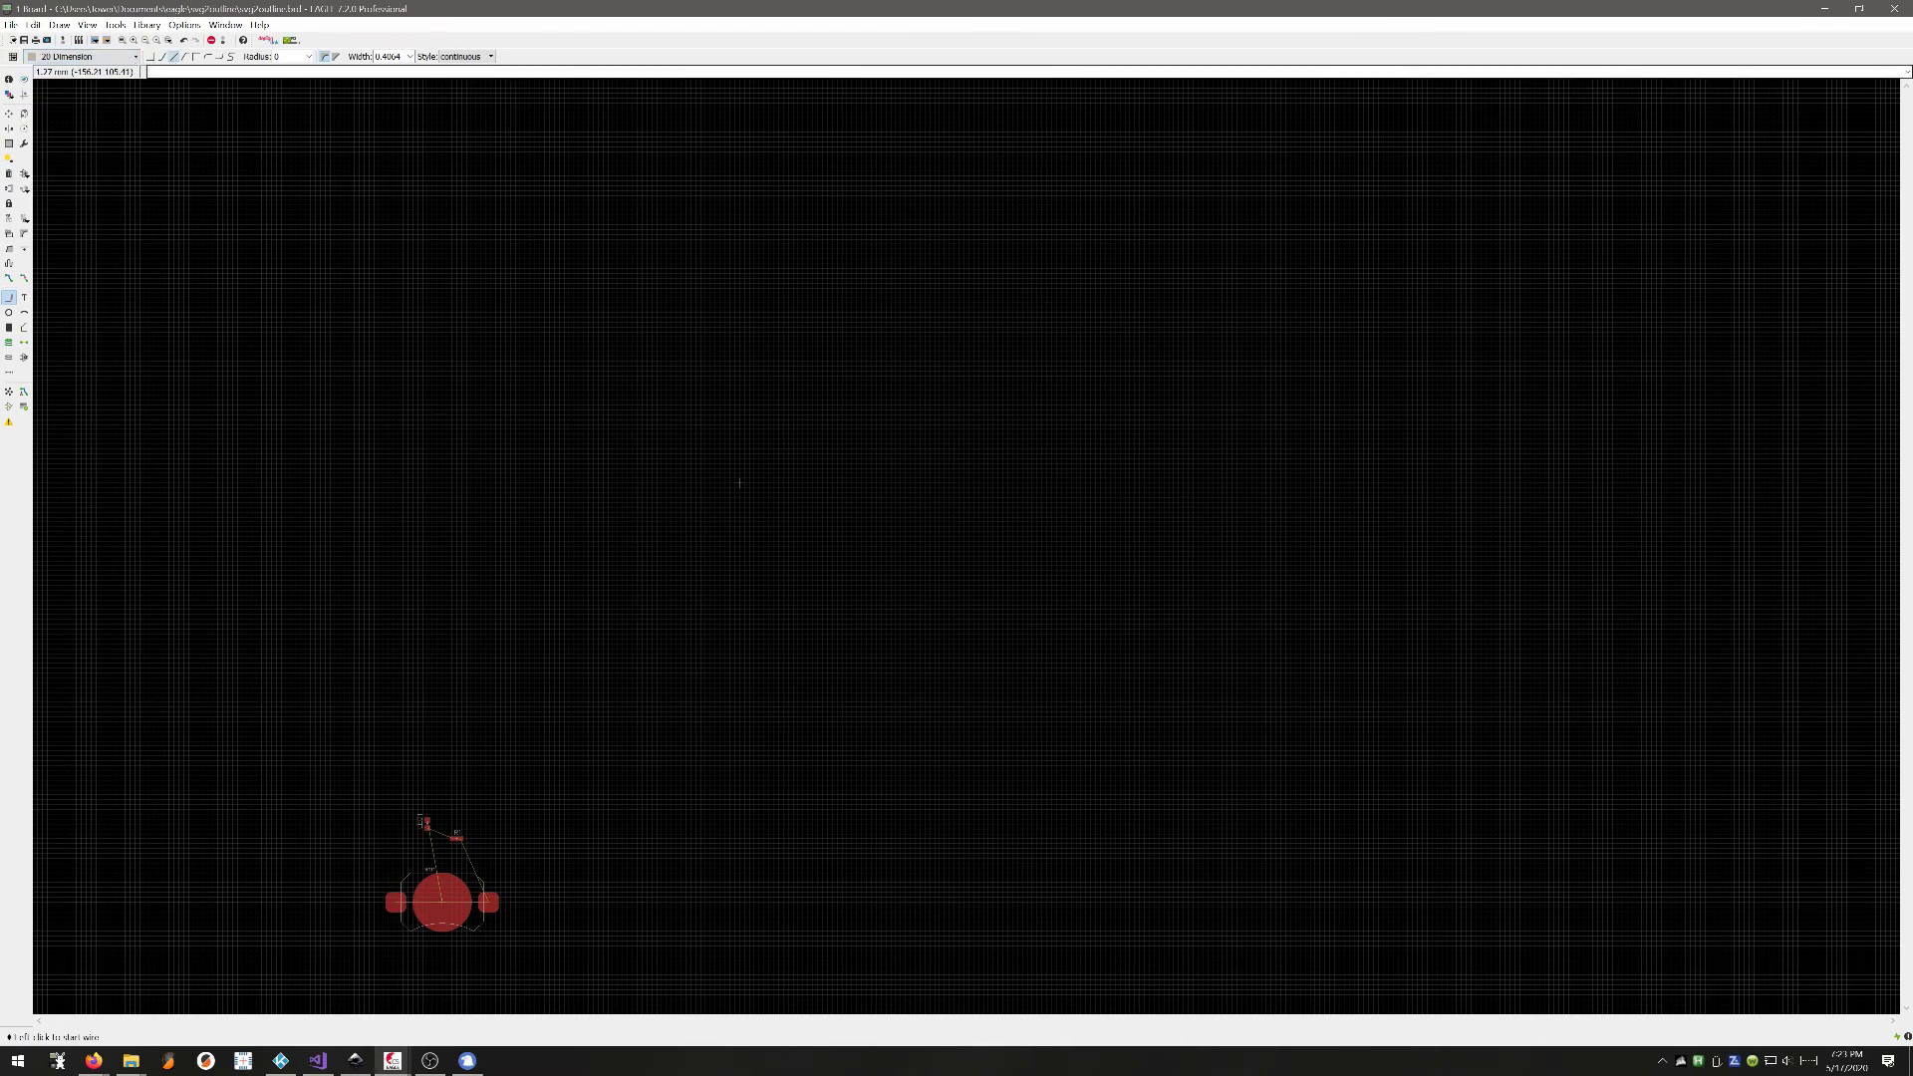
# Step: Paste the converted wire coordinates into the command line and run them to draw the octopus outline
pyautogui.rightClick(171, 71)
pyautogui.click(211, 140)
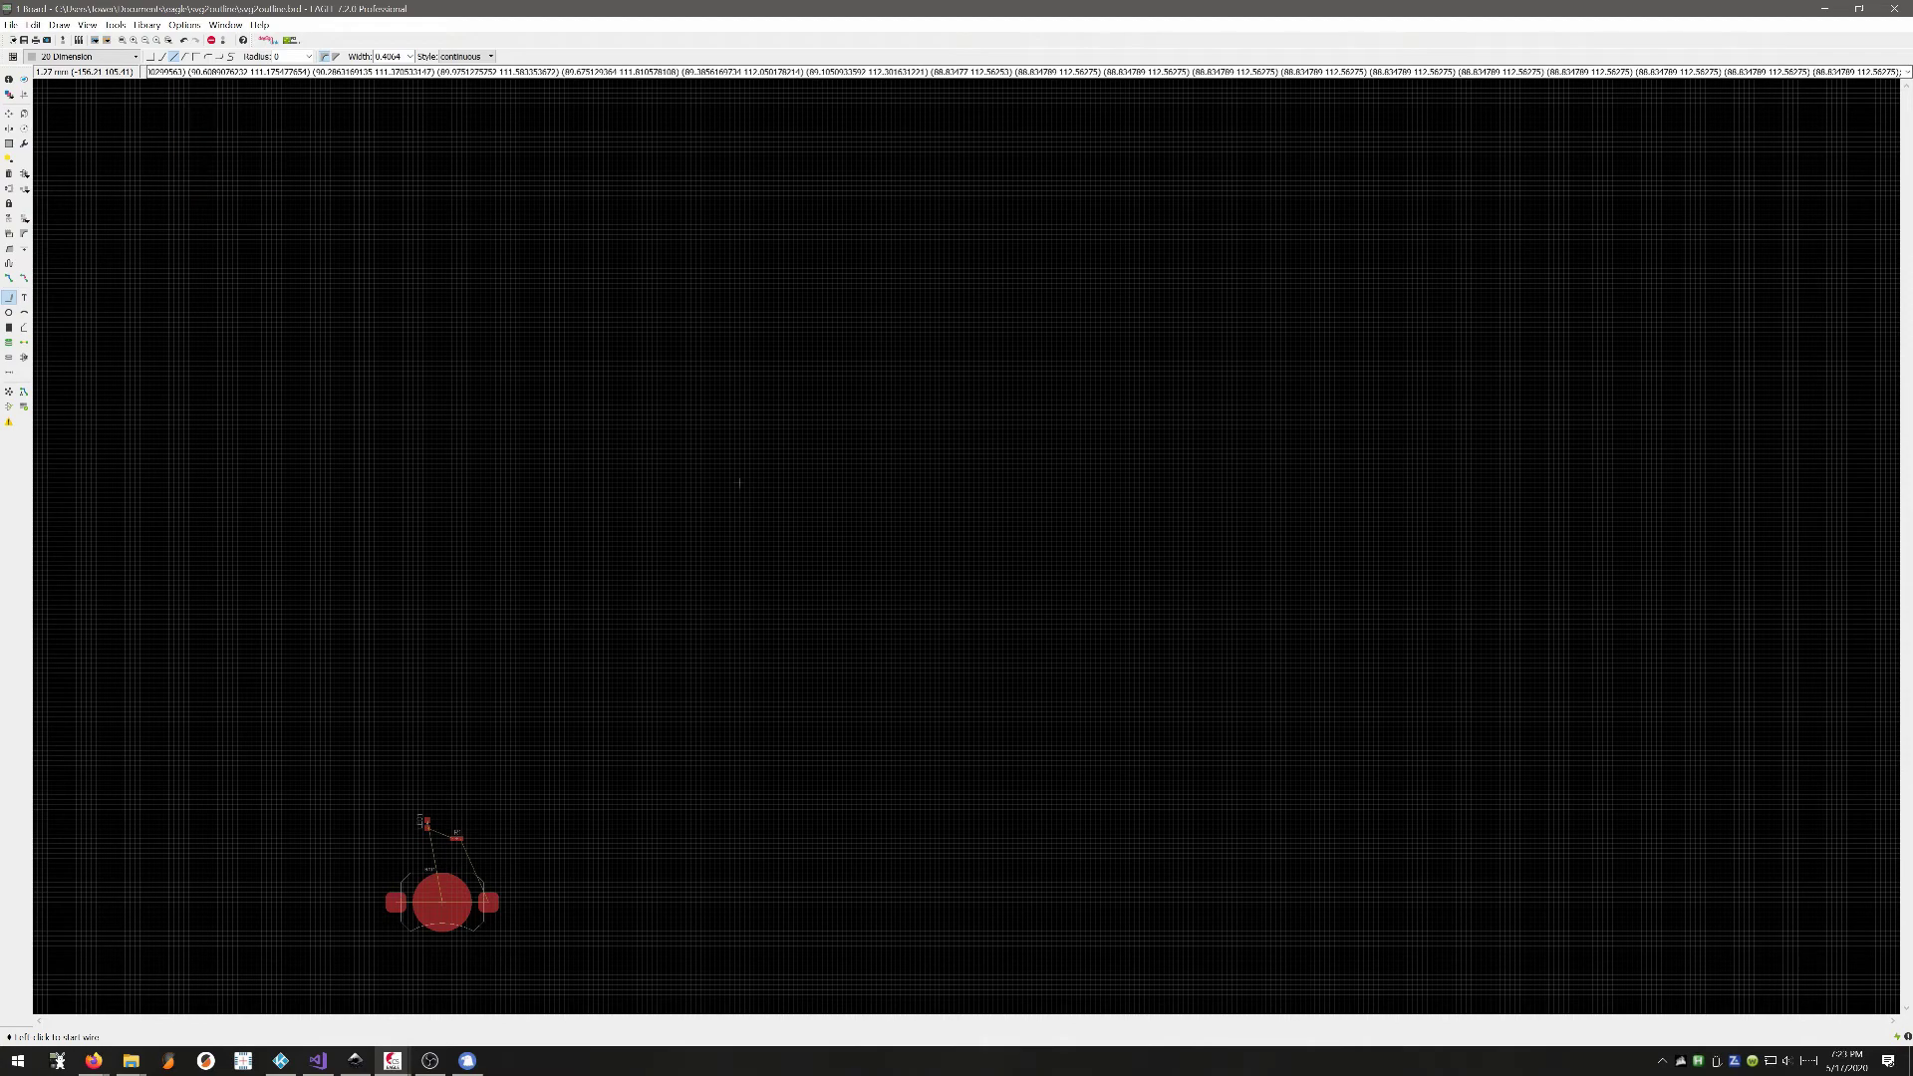
pyautogui.scroll(-2, 609, 498)
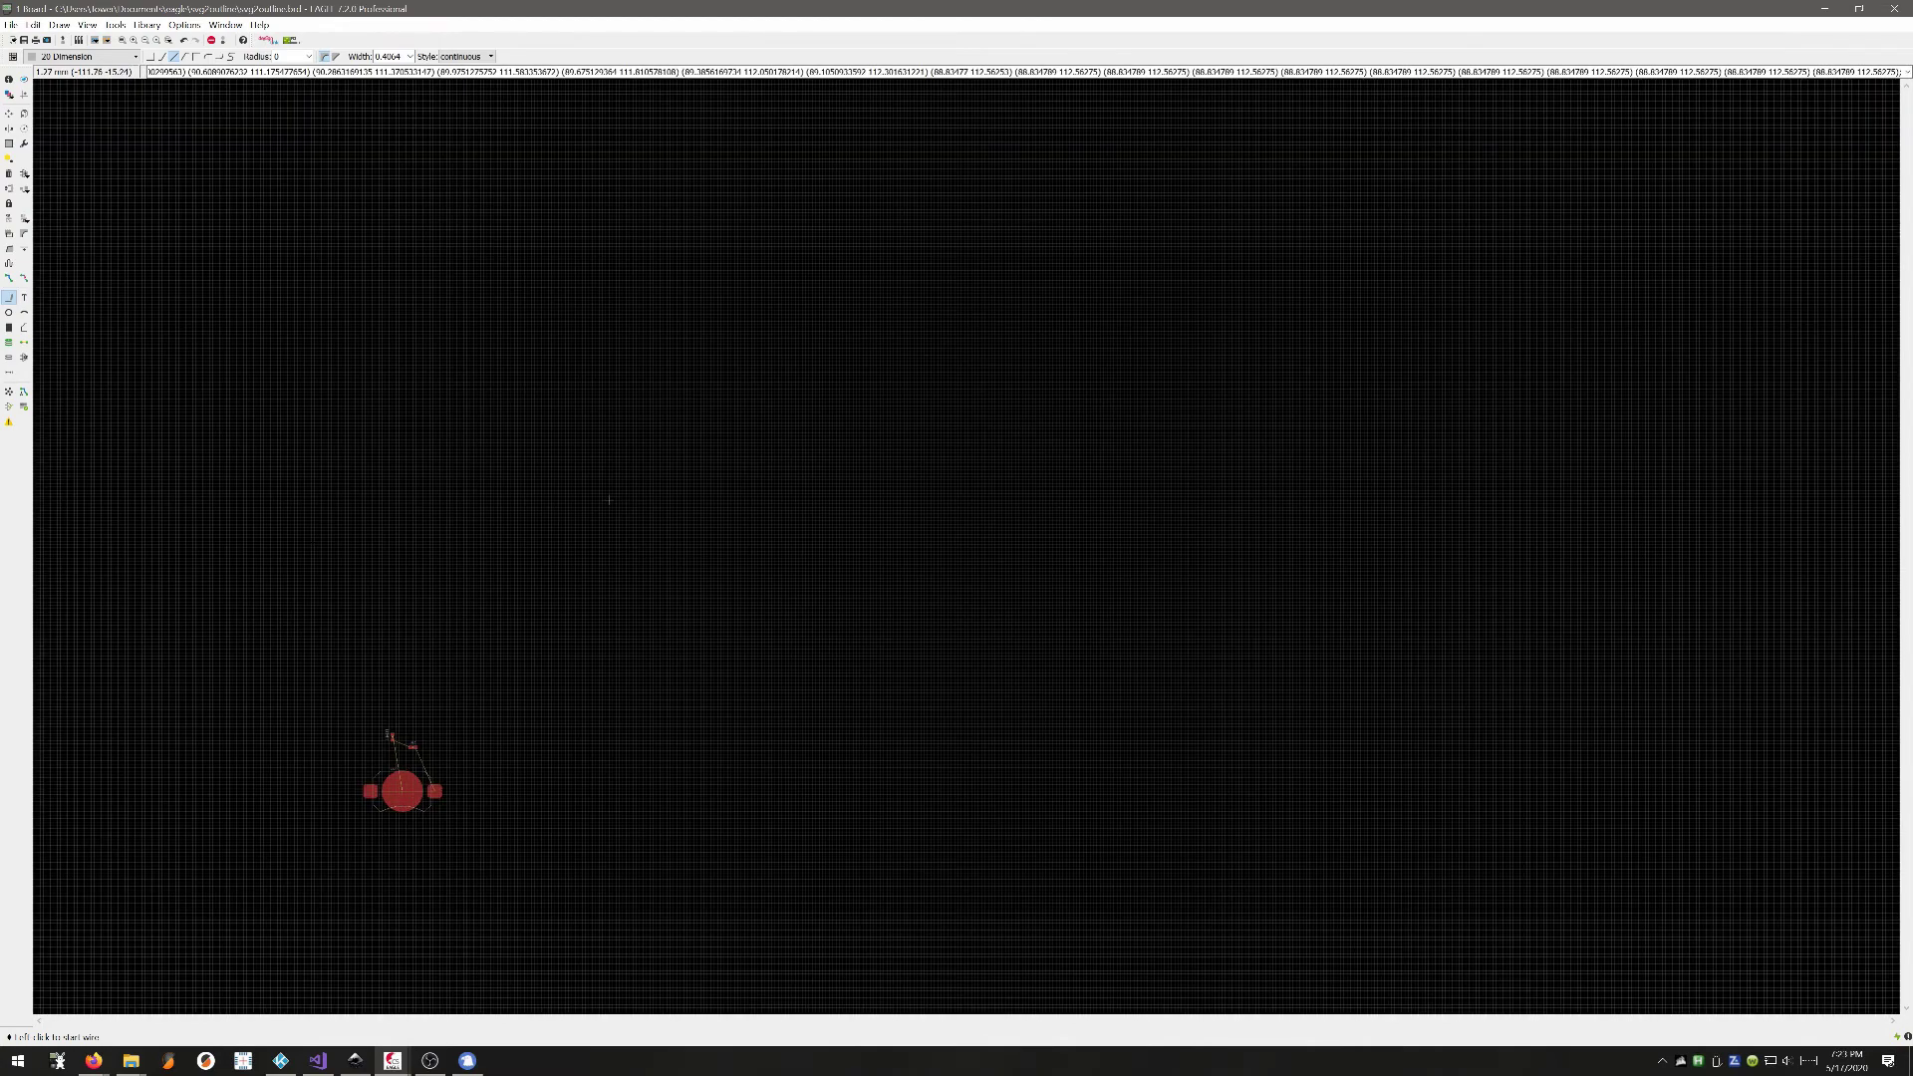
pyautogui.scroll(-1, 561, 552)
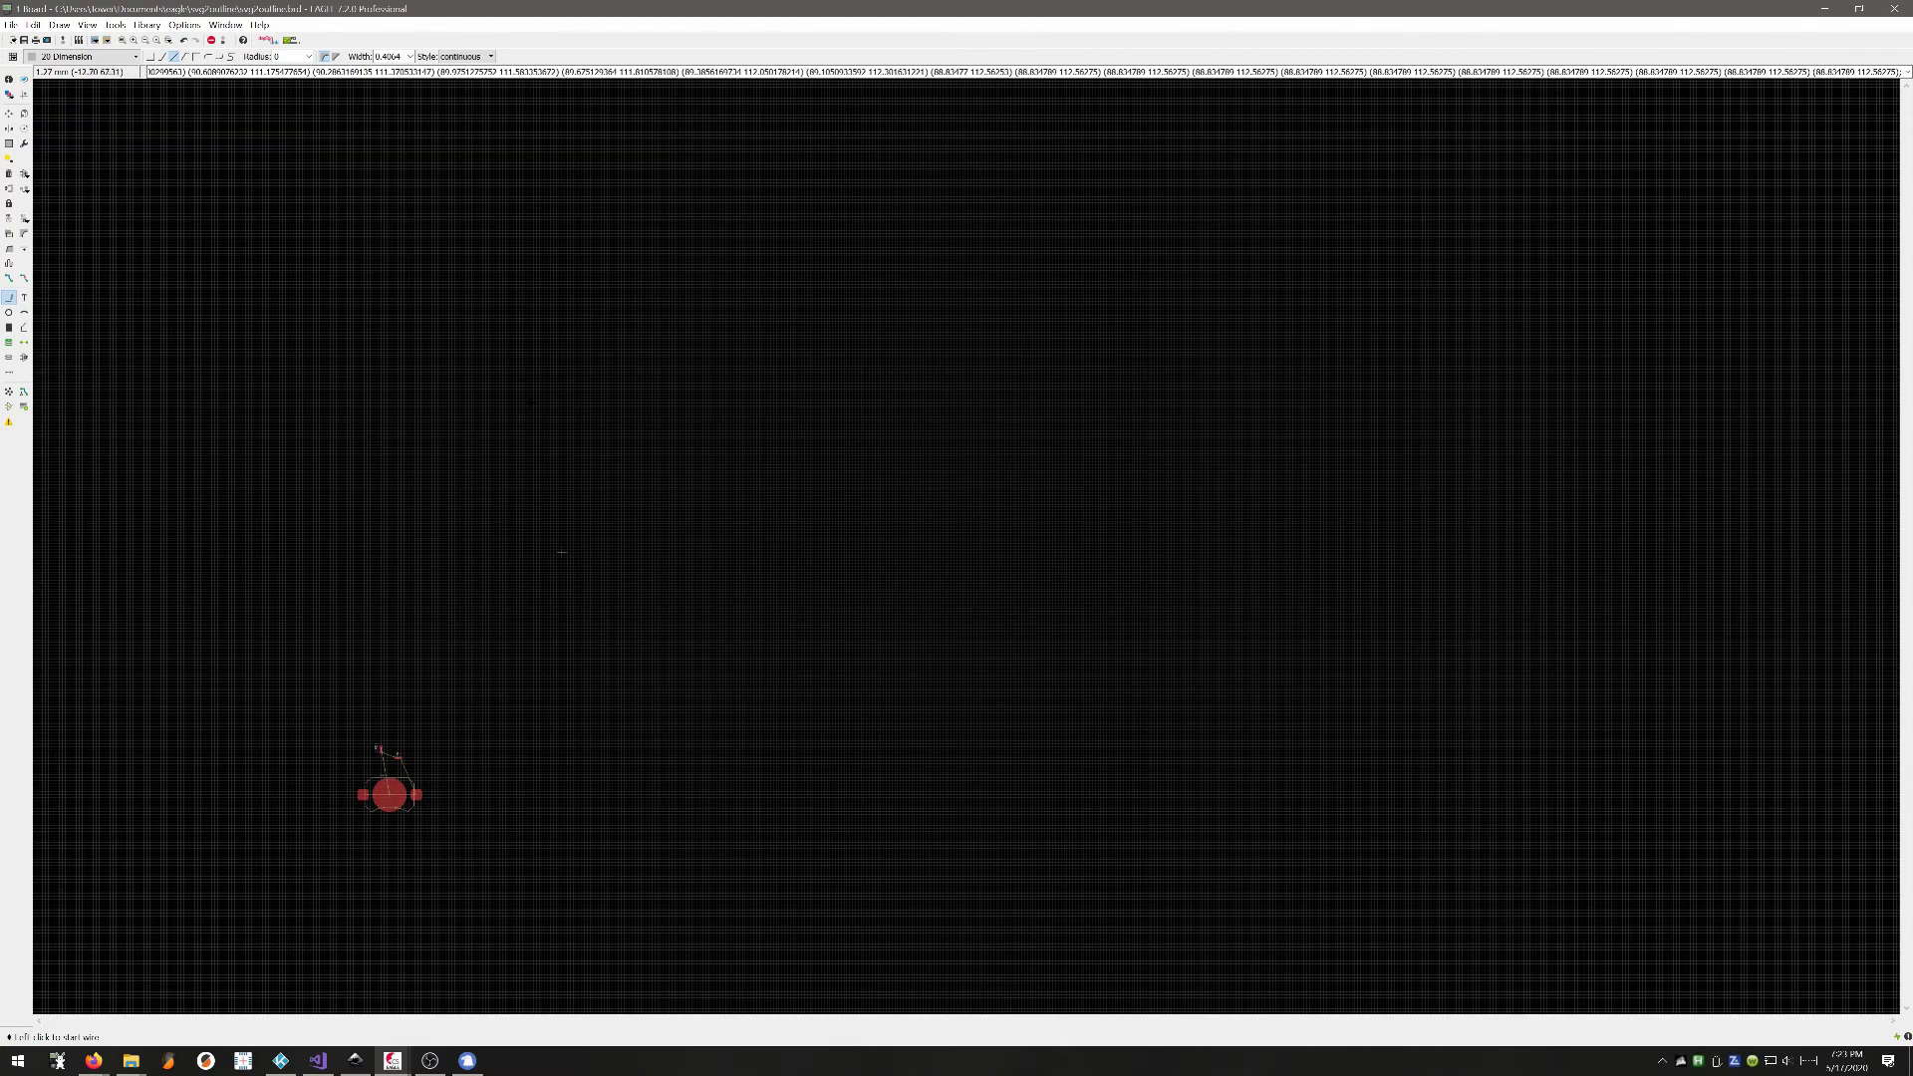
pyautogui.scroll(-1, 521, 589)
pyautogui.scroll(1, 564, 553)
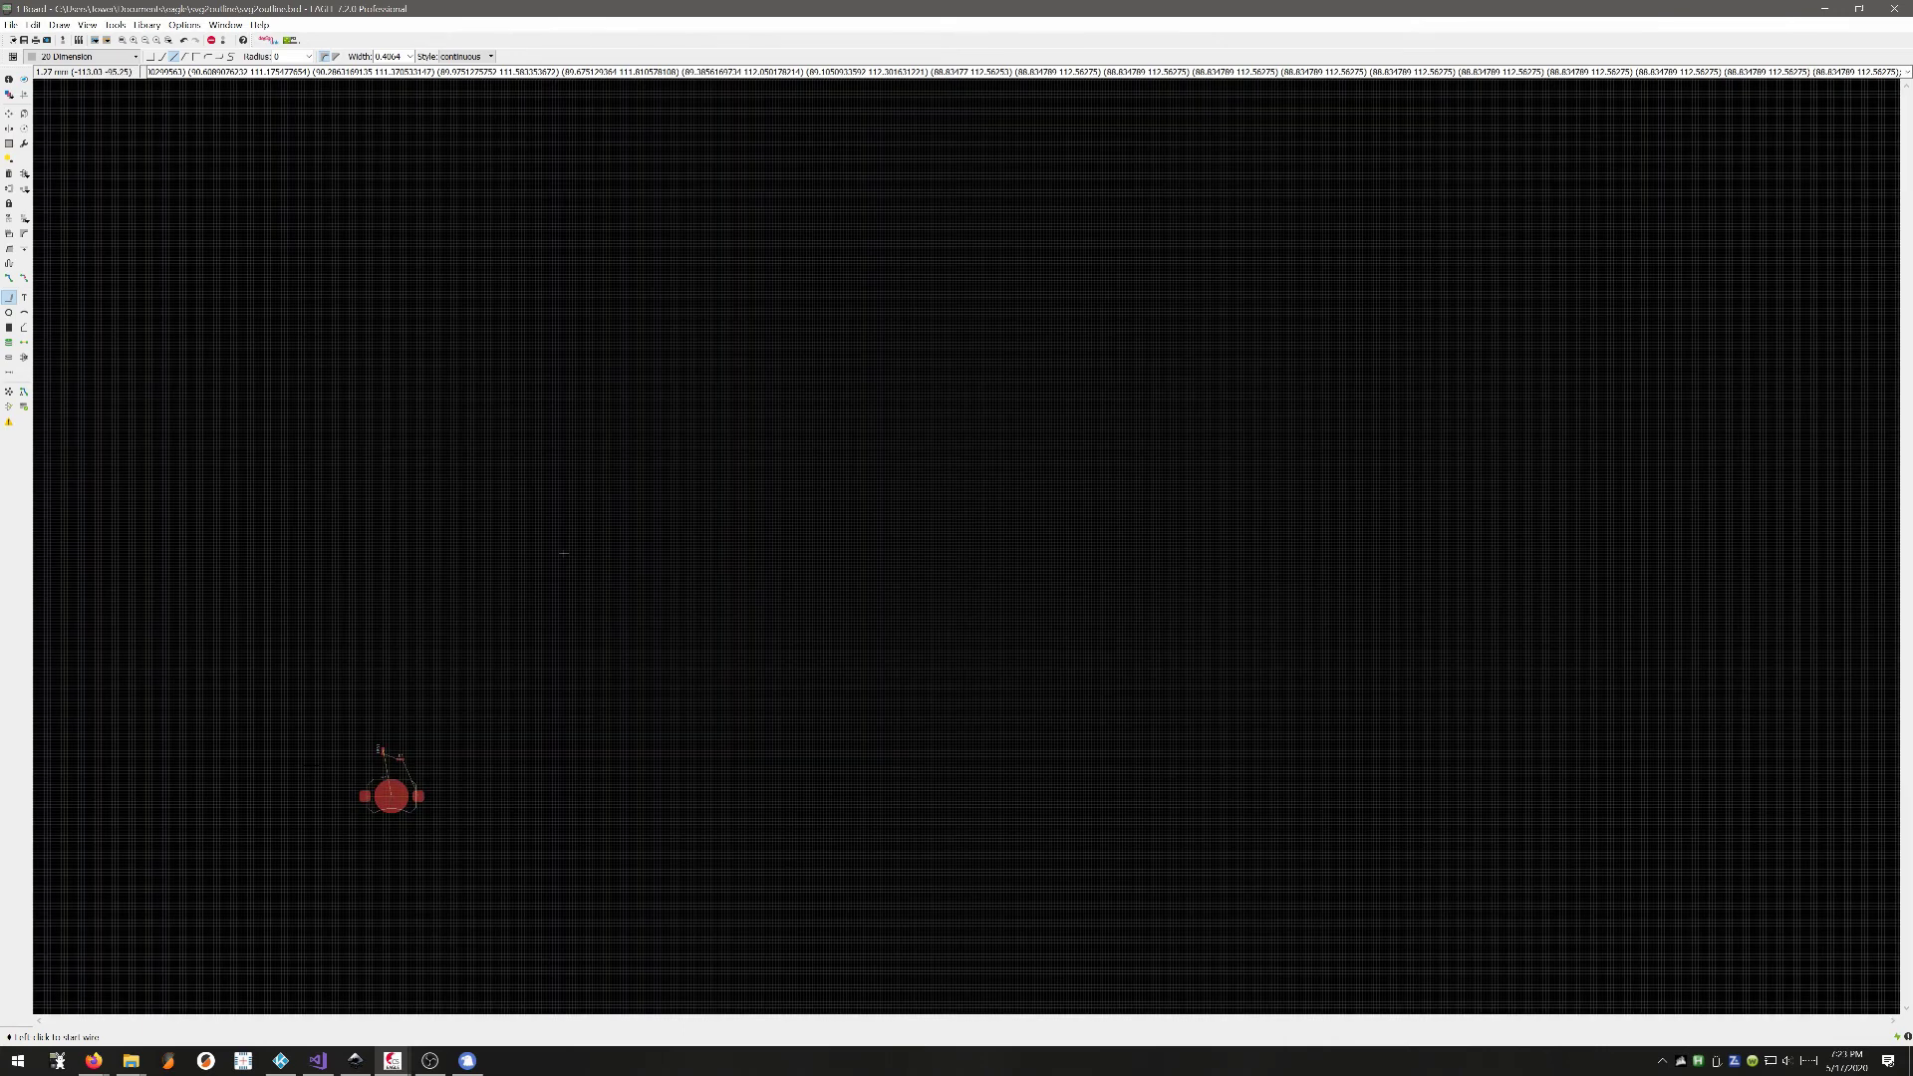
pyautogui.press('Return')
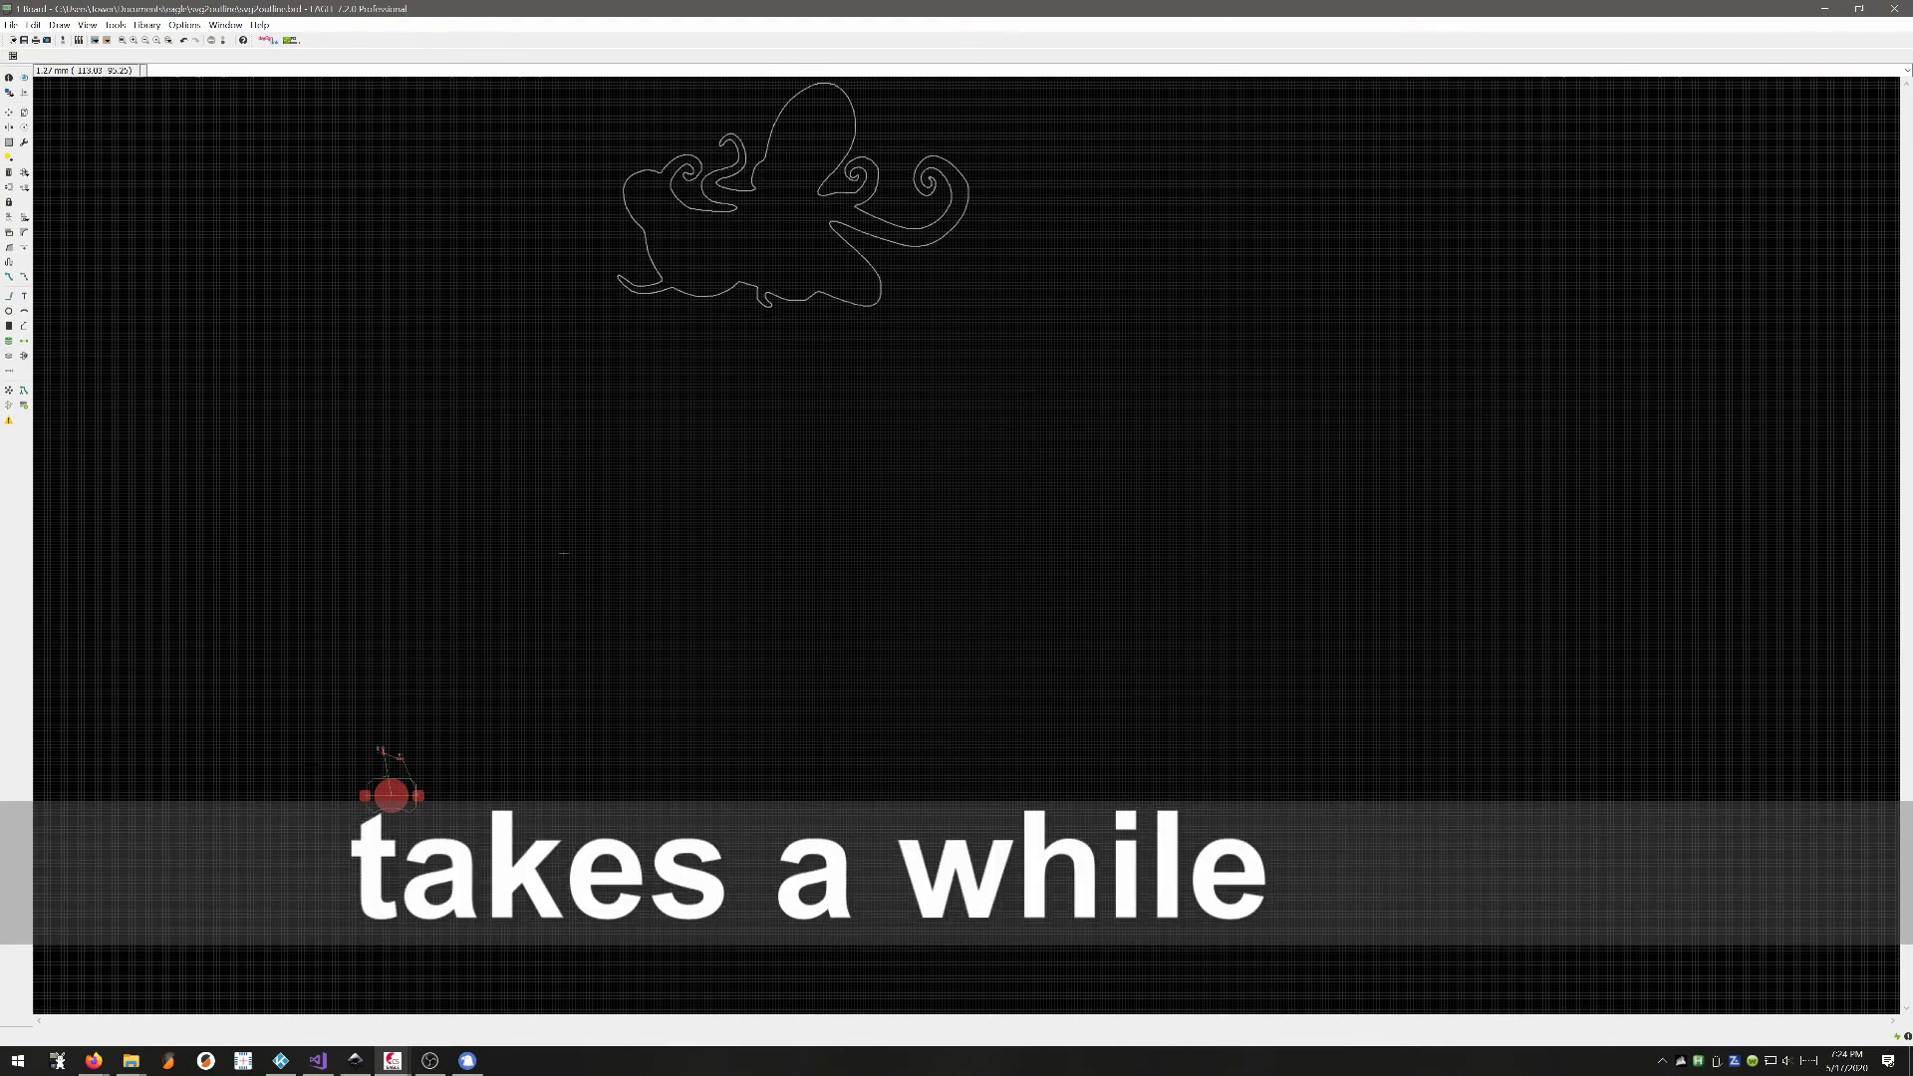
# Step: Group the octopus outline and move it down to sit just above the round red part
pyautogui.click(10, 144)
pyautogui.scroll(-2, 624, 666)
pyautogui.scroll(2, 858, 364)
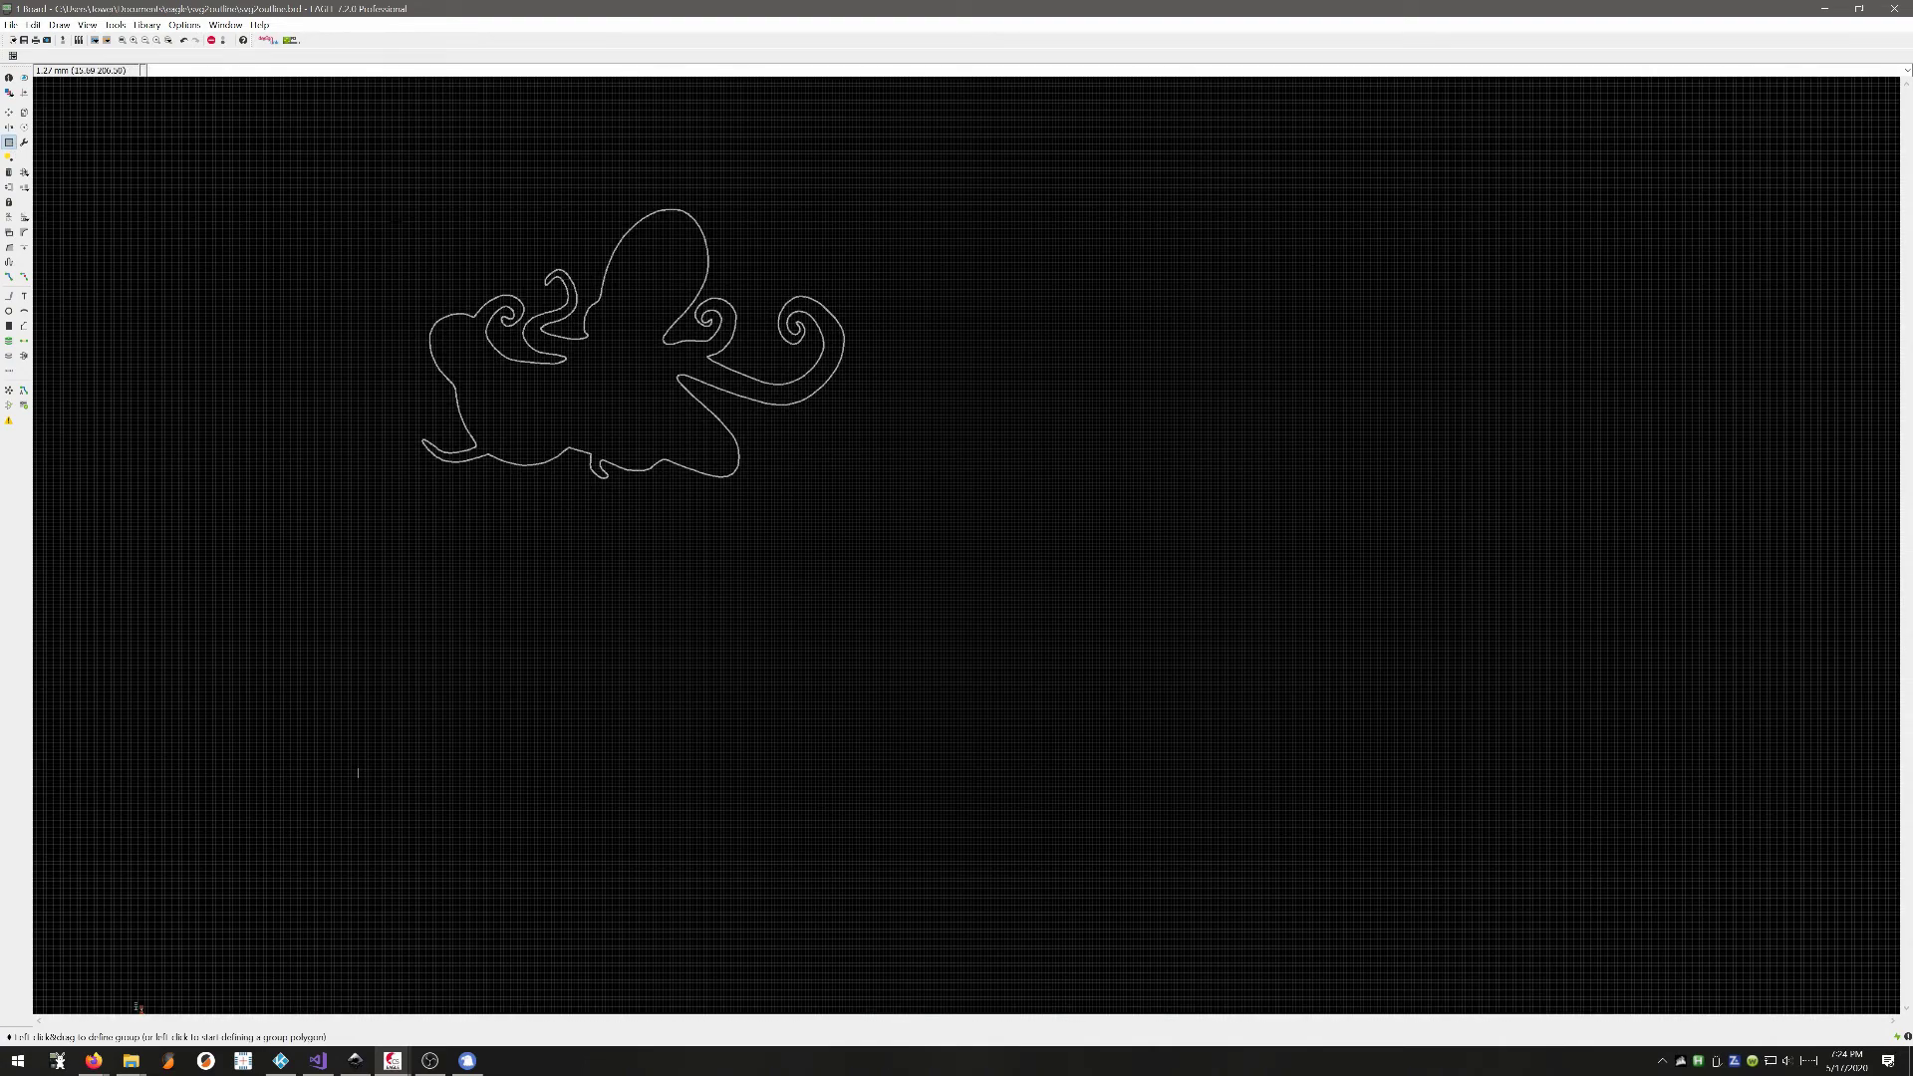
pyautogui.moveTo(366, 187); pyautogui.dragTo(999, 599)
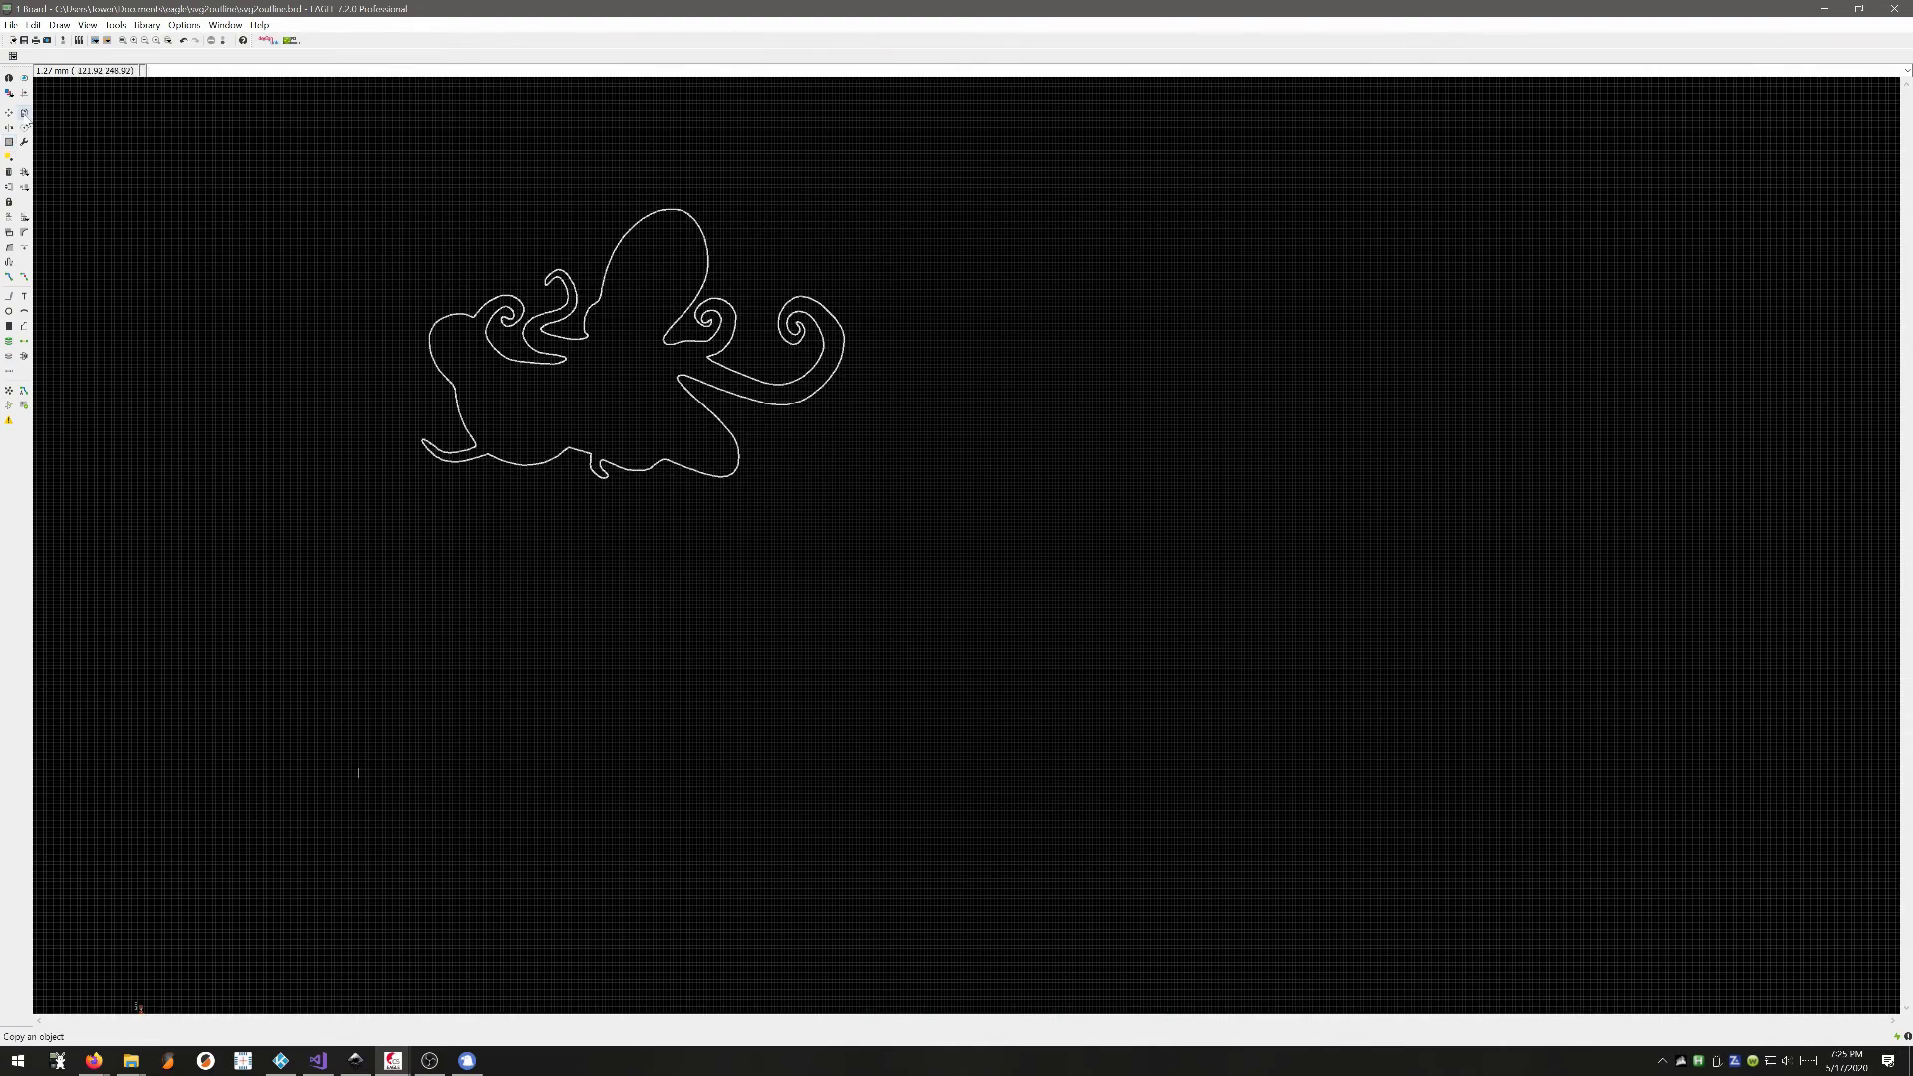
pyautogui.rightClick(583, 299)
pyautogui.click(623, 436)
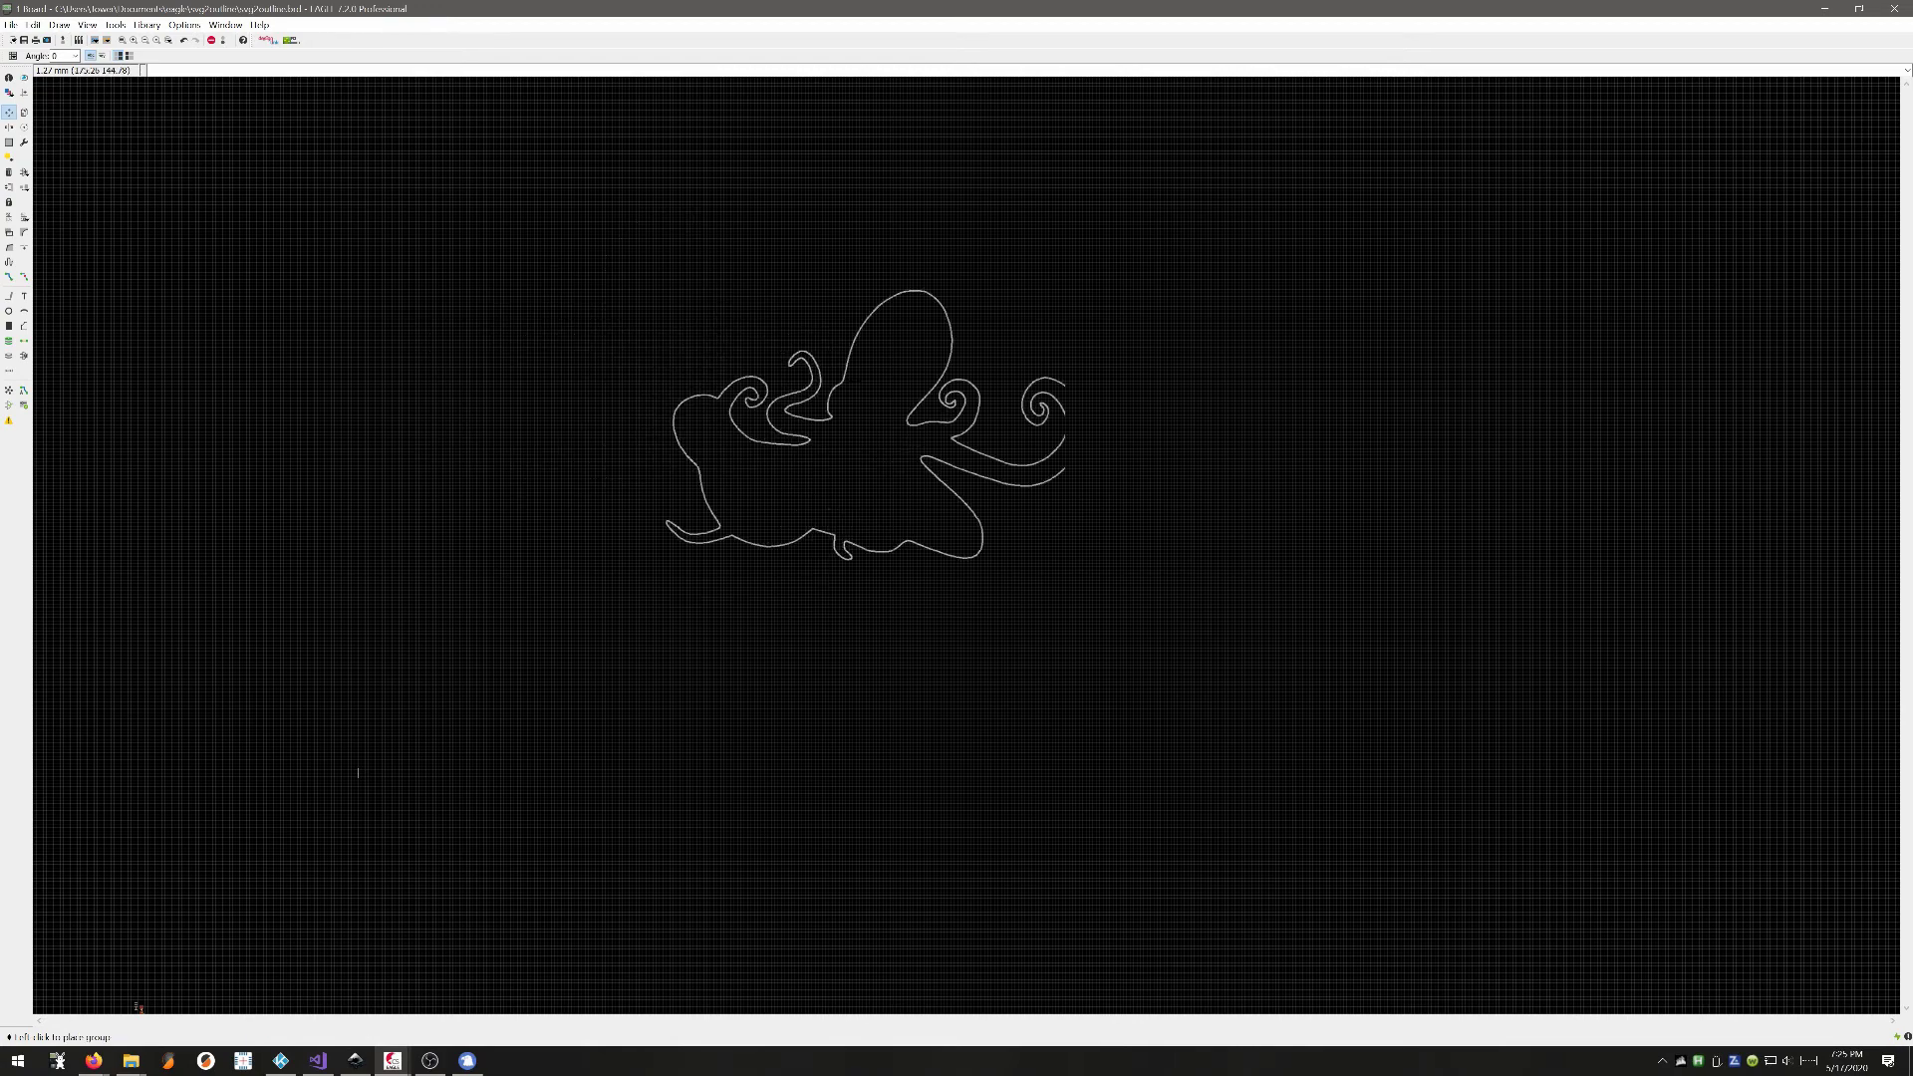
pyautogui.scroll(-2, 510, 652)
pyautogui.scroll(2, 511, 652)
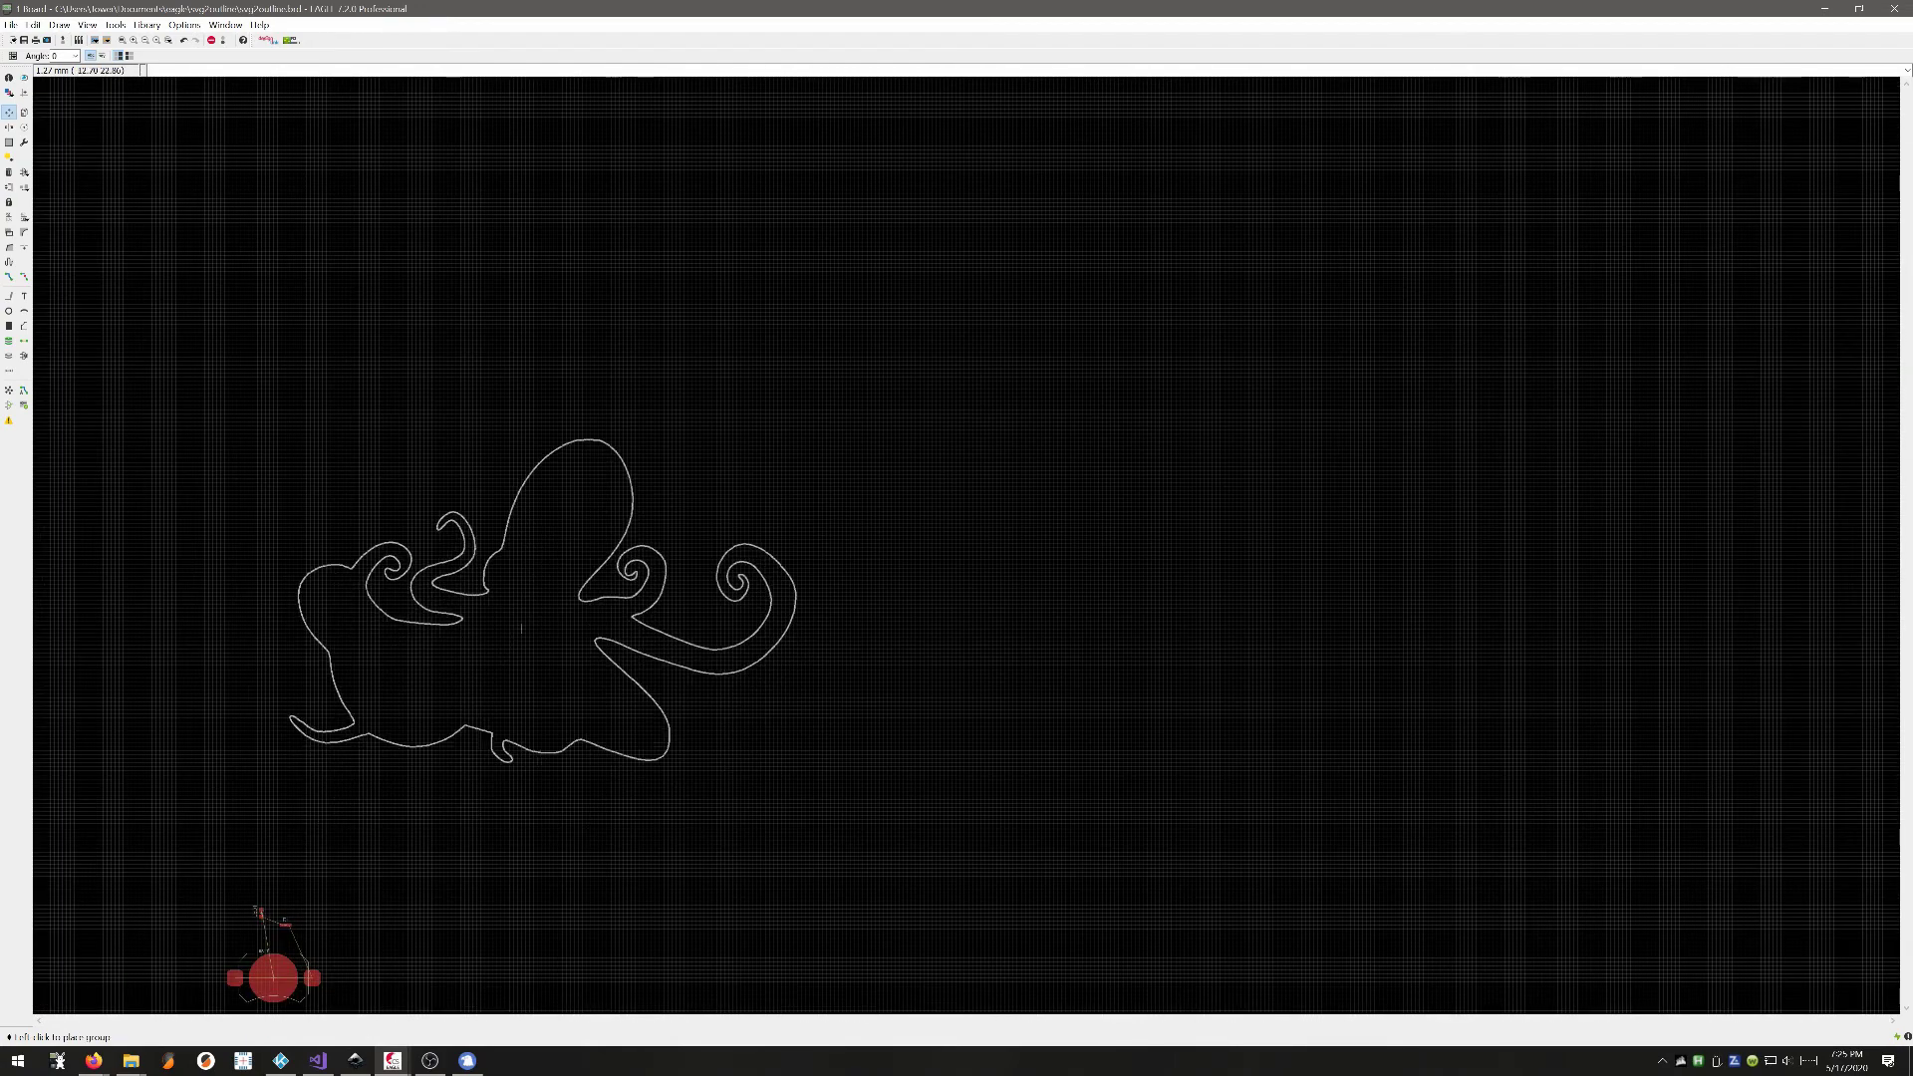
pyautogui.click(511, 652)
pyautogui.scroll(-2, 746, 473)
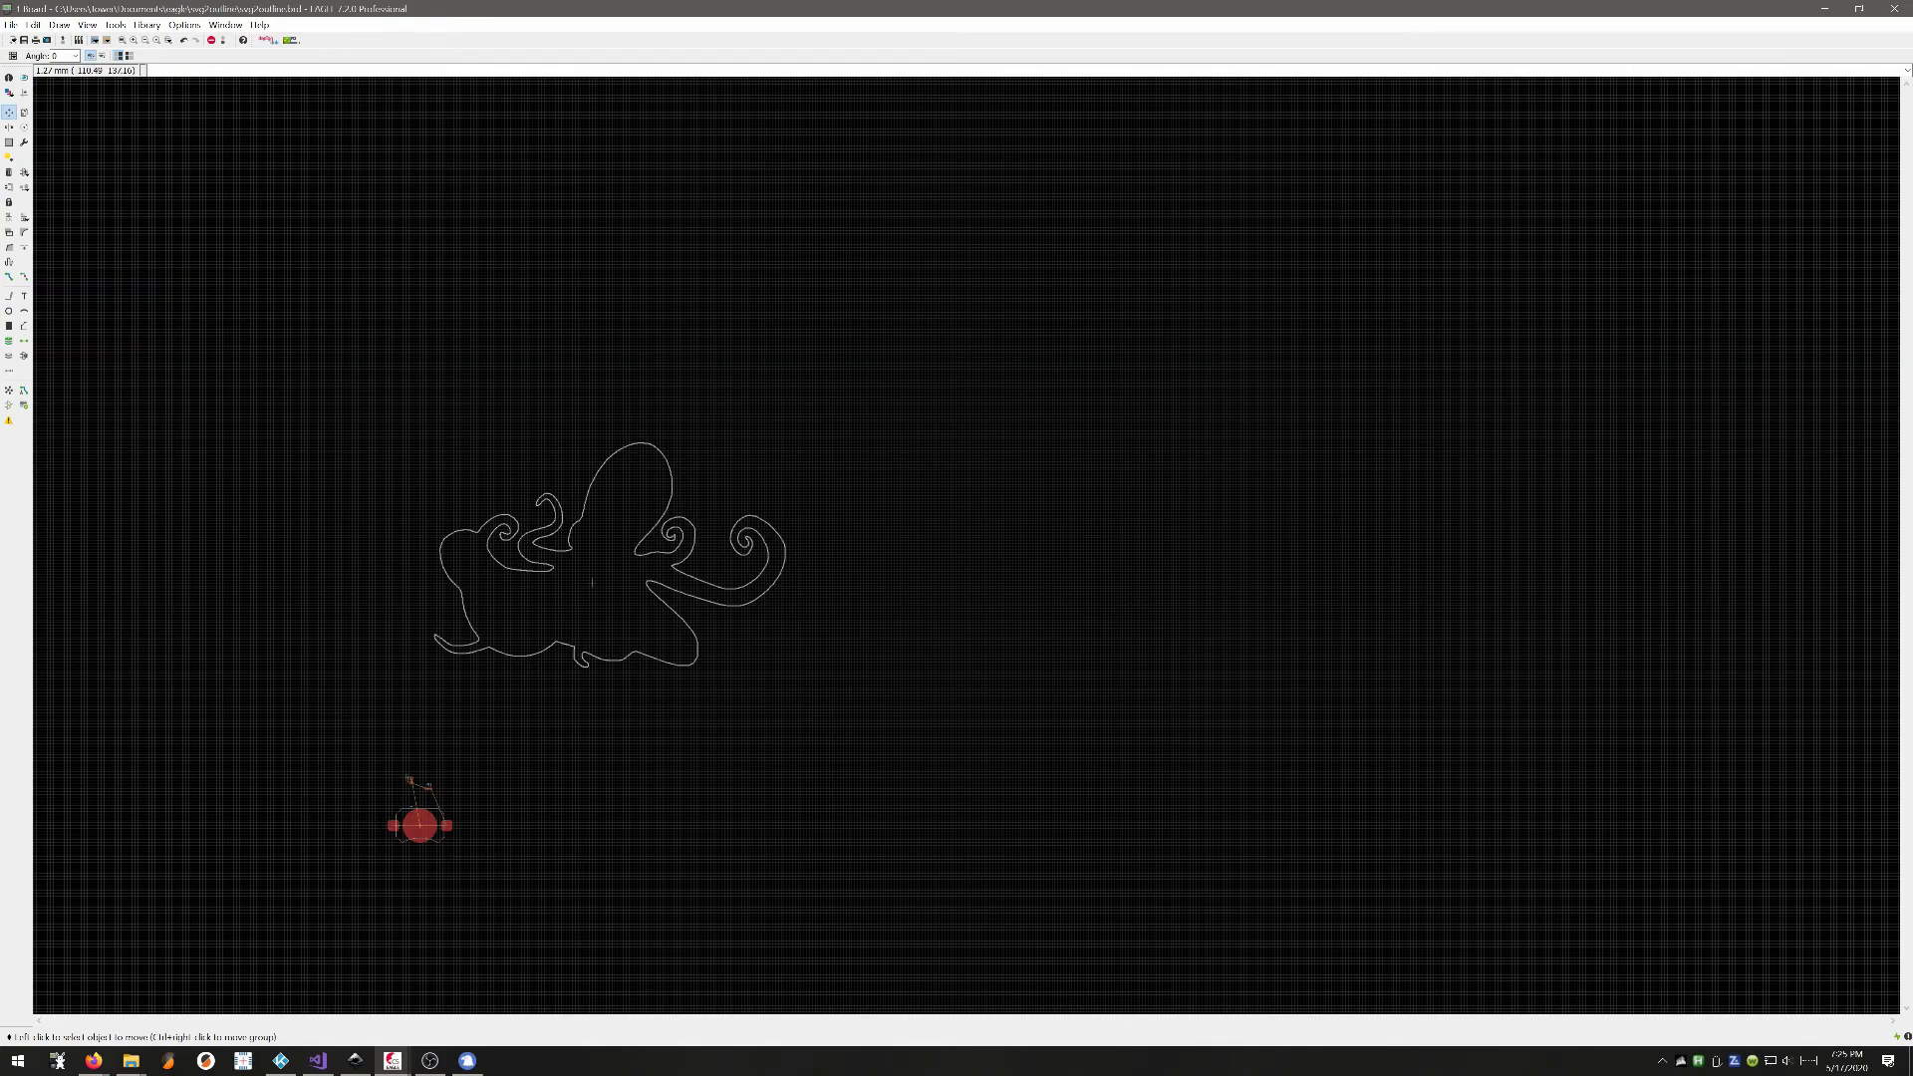
pyautogui.scroll(1, 420, 826)
pyautogui.scroll(1, 419, 826)
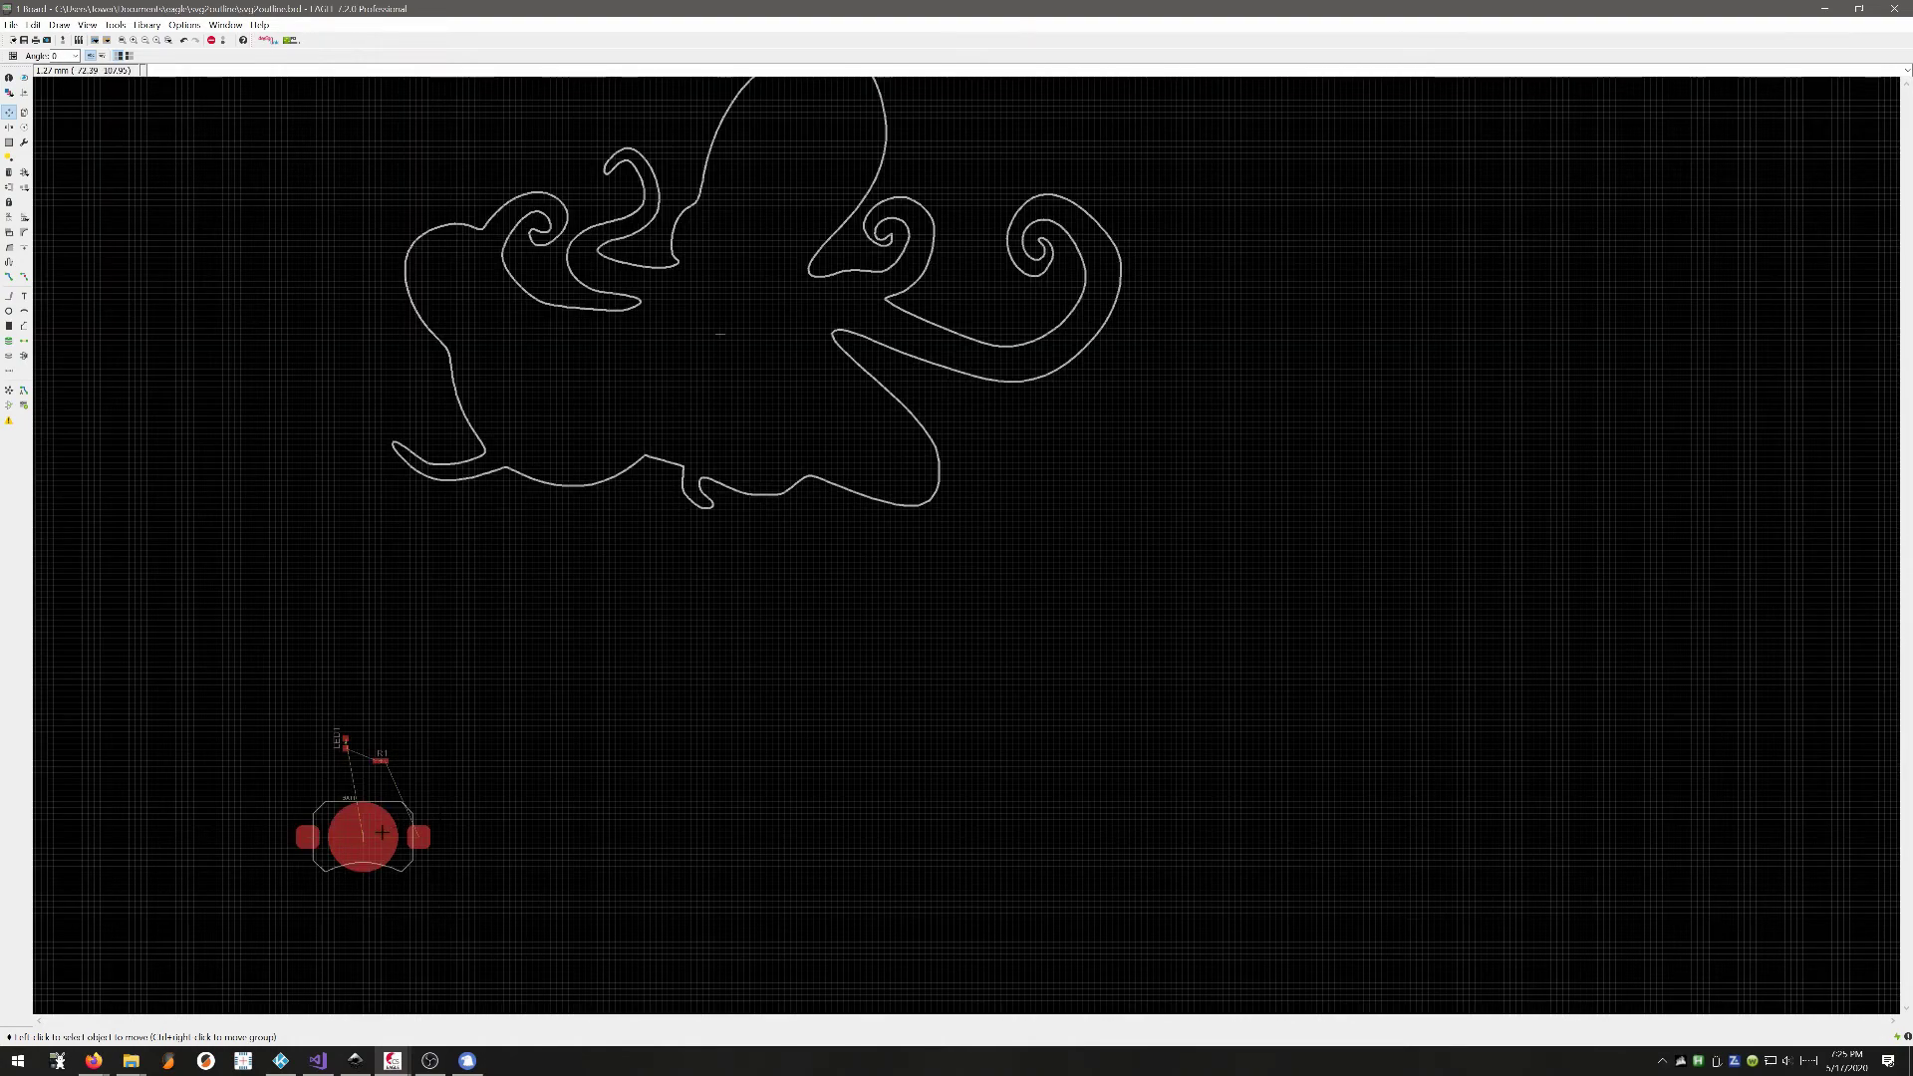
# Step: Move BAT1, rotating it twice, and place it inside the octopus body
pyautogui.click(362, 833)
pyautogui.rightClick(619, 648)
pyautogui.rightClick(717, 392)
pyautogui.scroll(1, 718, 393)
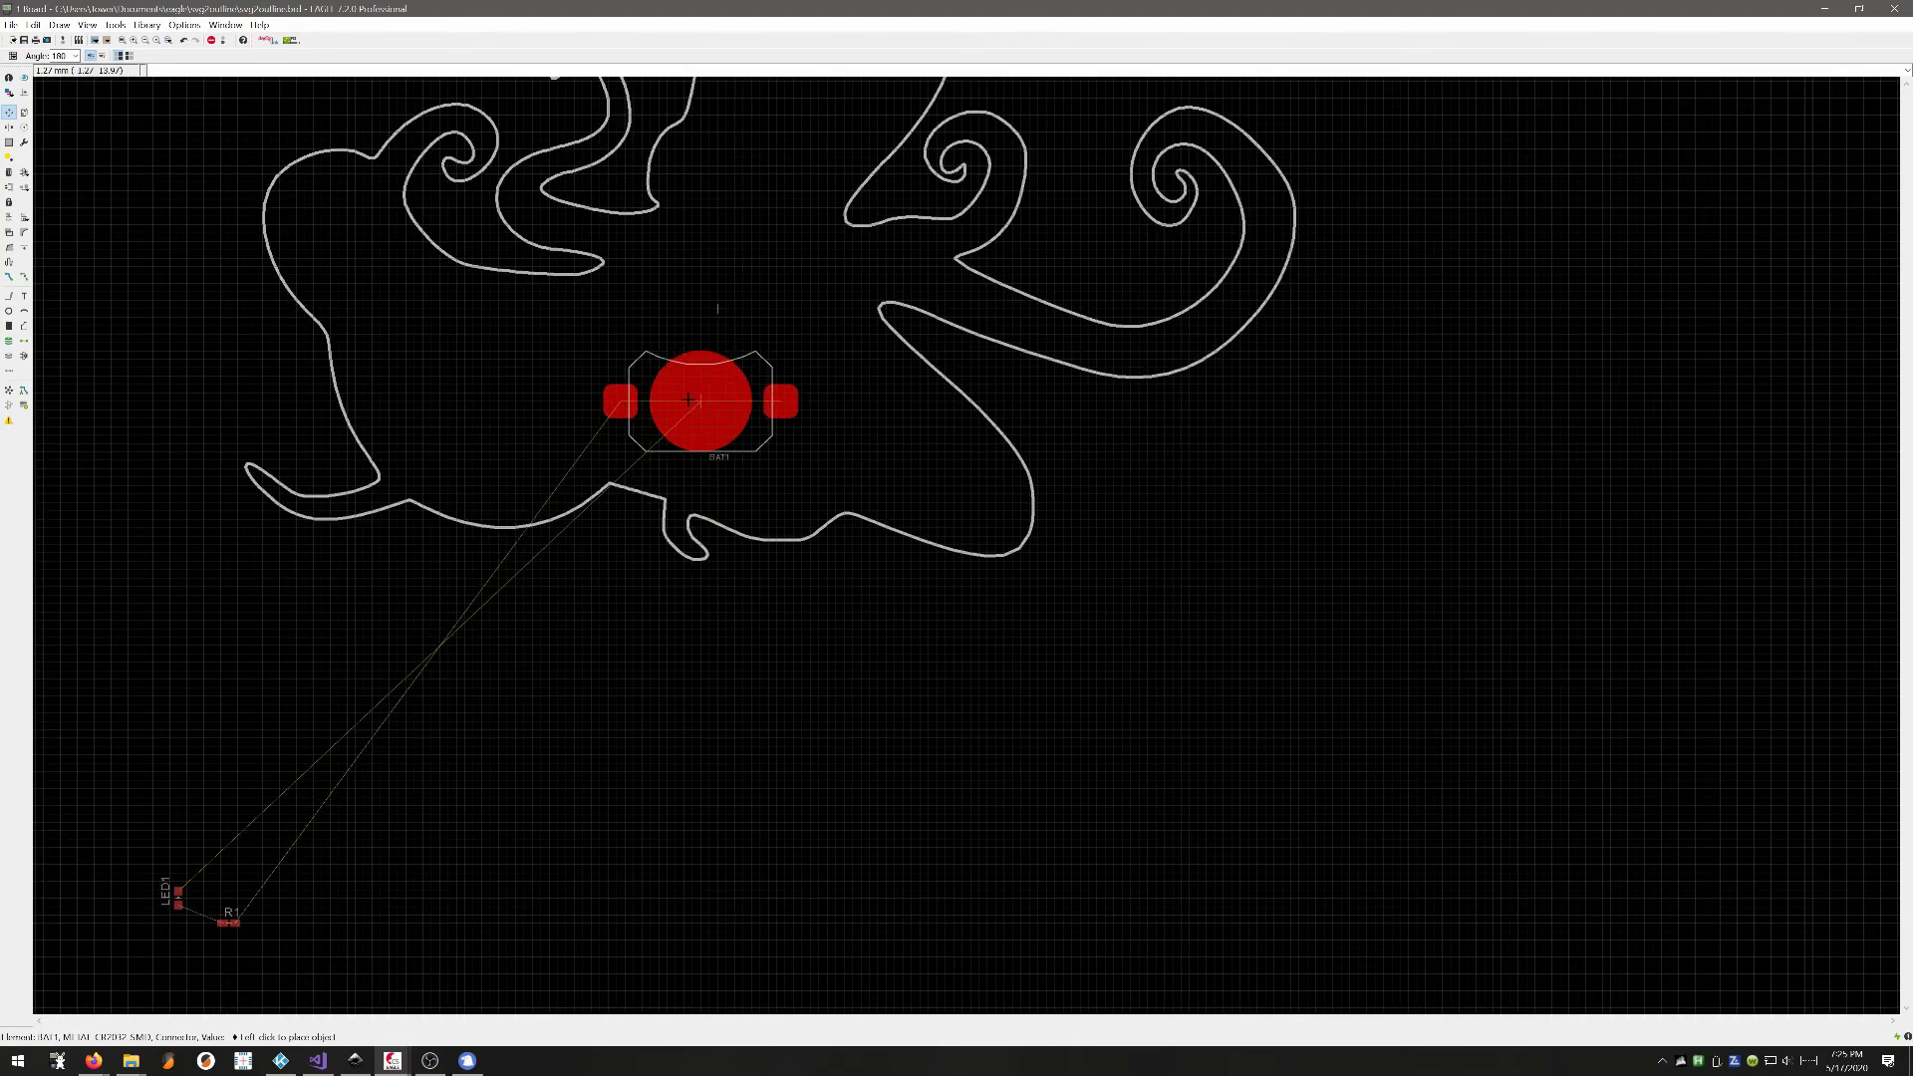
pyautogui.scroll(-1, 691, 429)
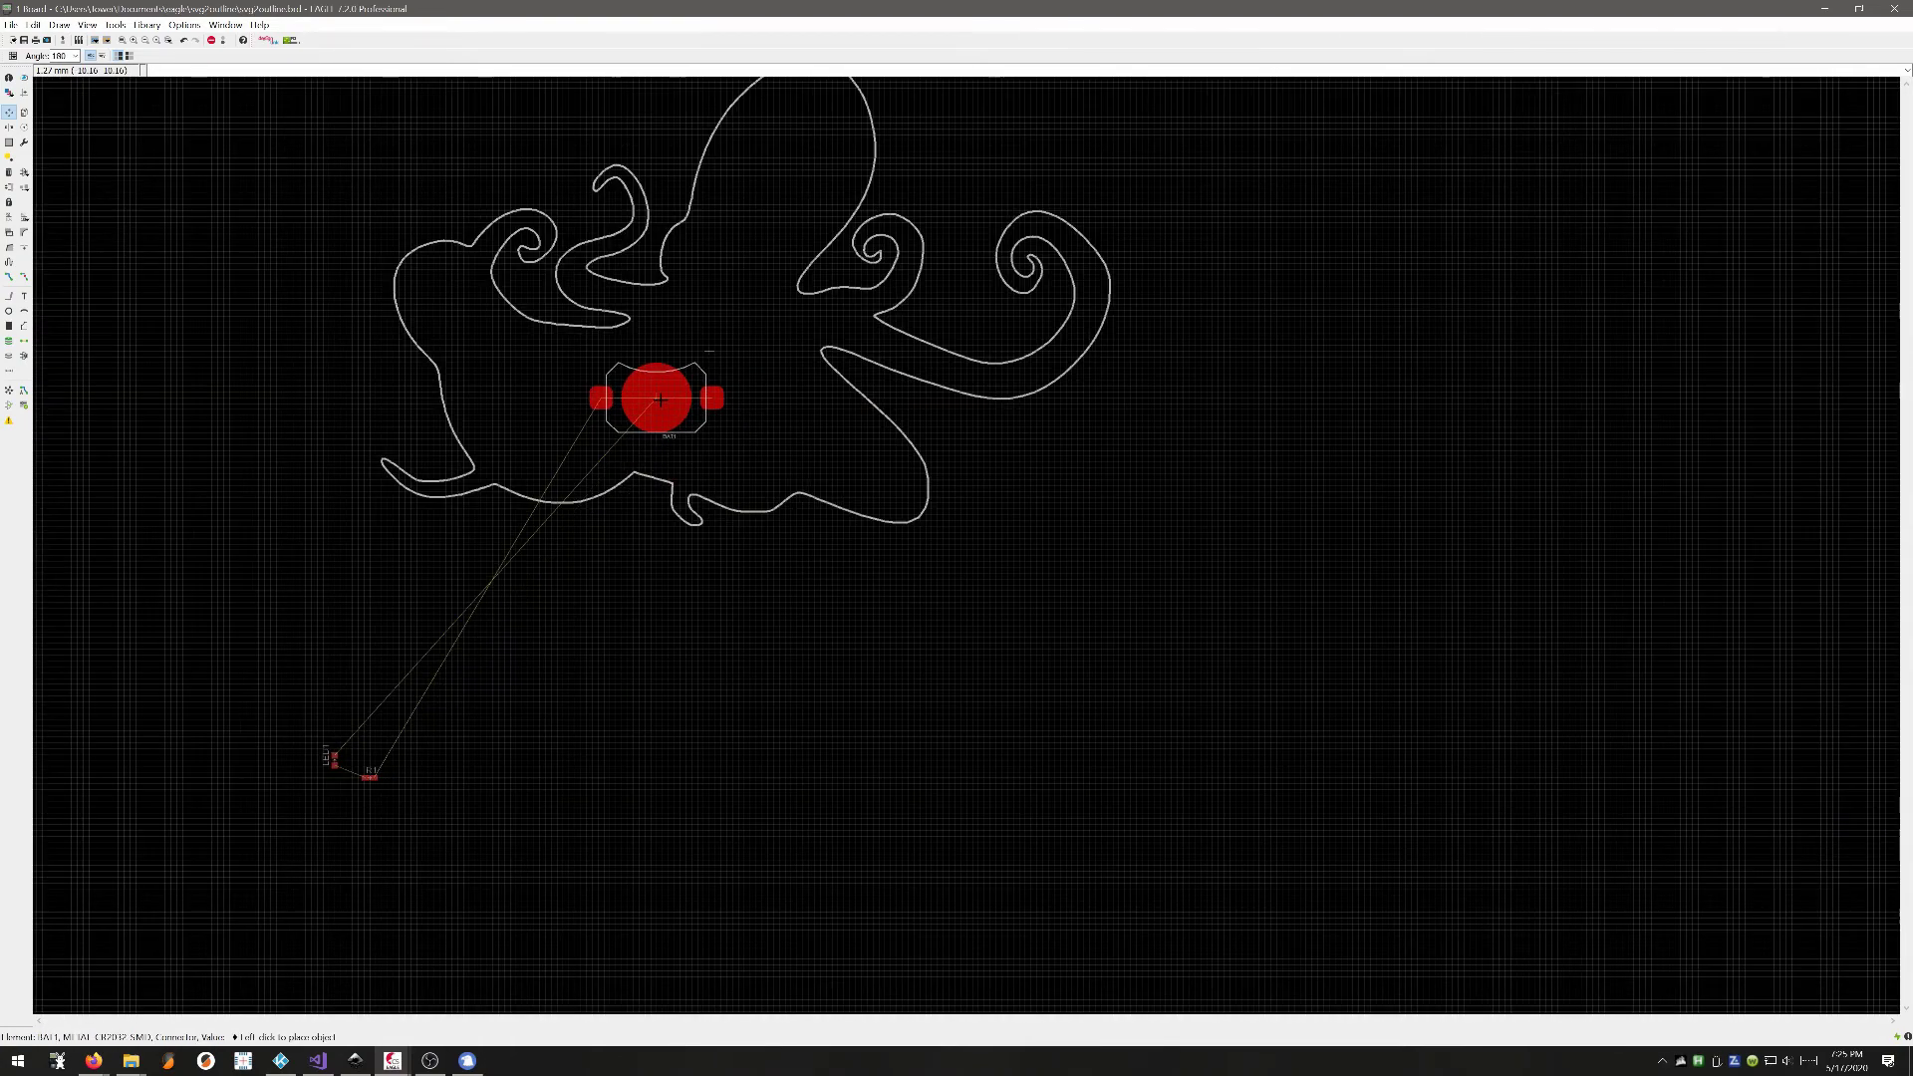
pyautogui.click(715, 355)
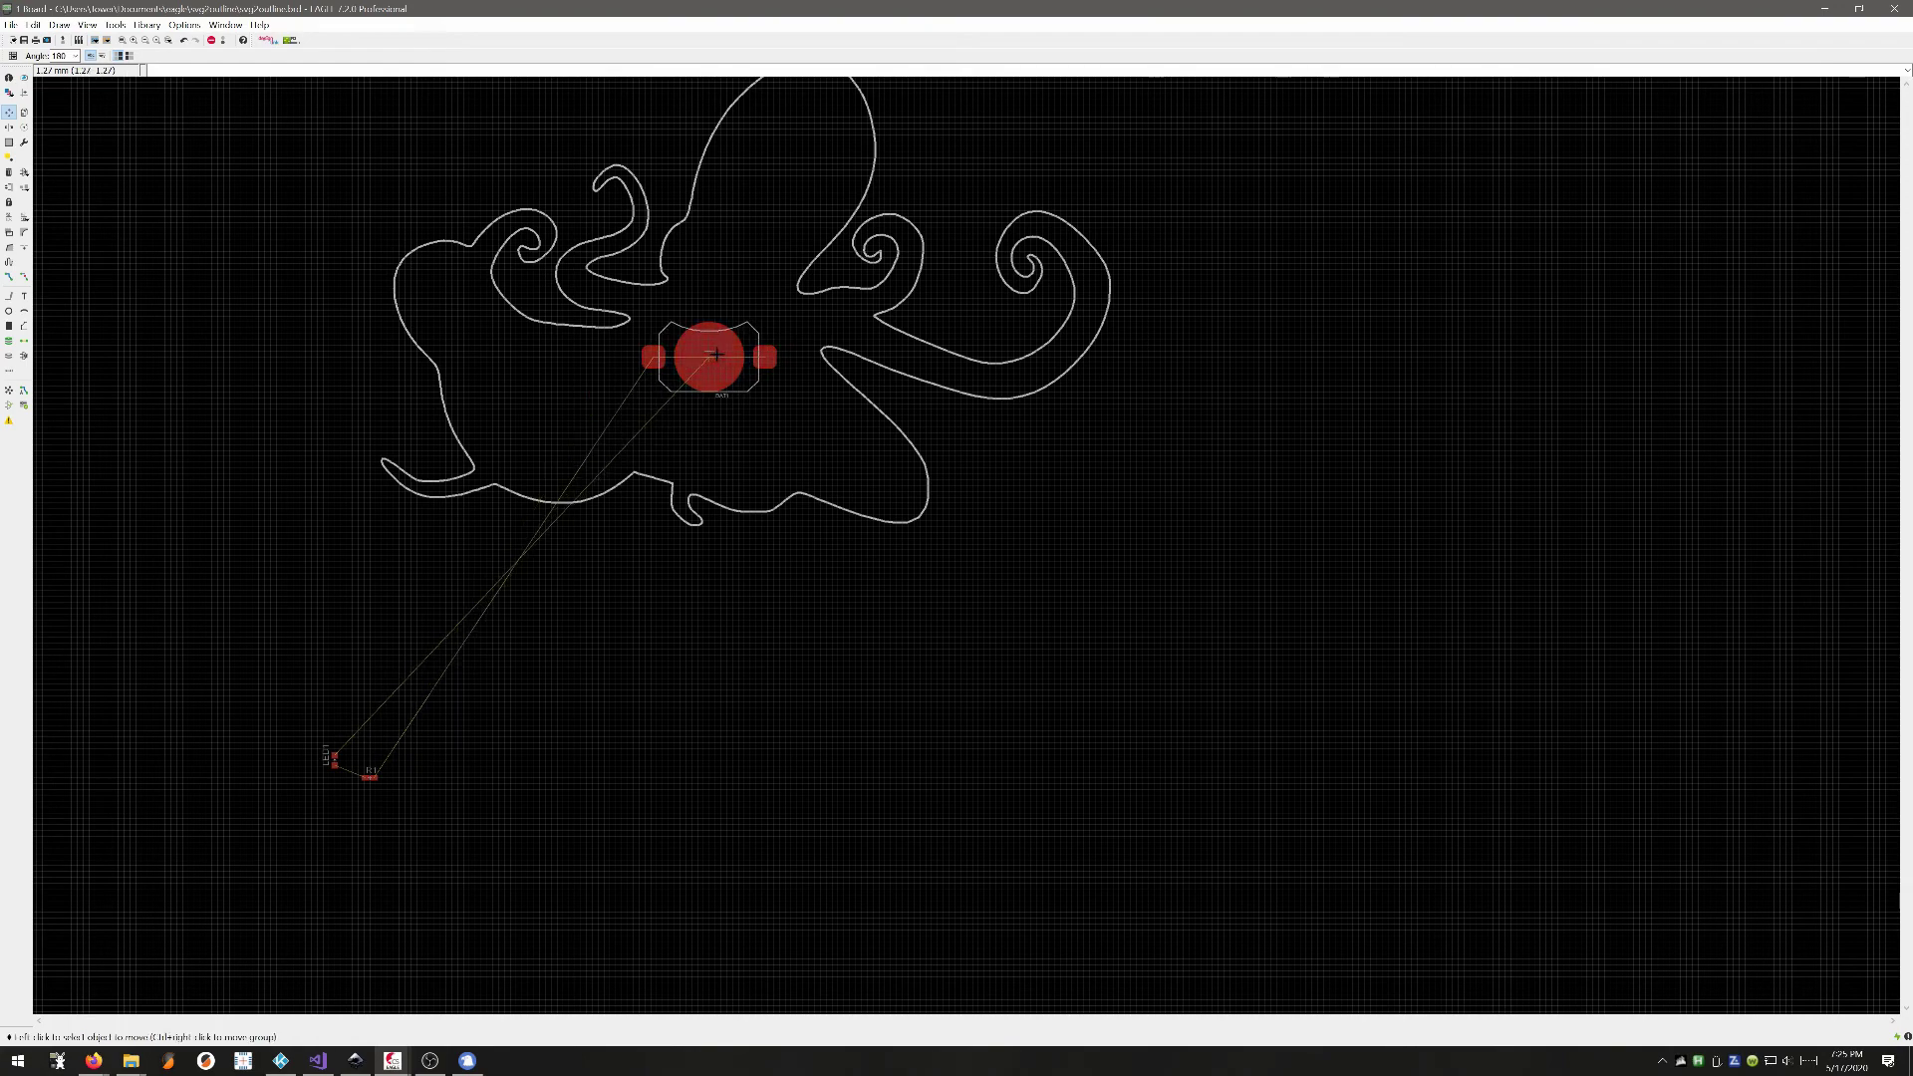
# Step: Move LED1, rotate it once, and drop it into the octopus head
pyautogui.click(332, 765)
pyautogui.scroll(-1, 273, 871)
pyautogui.scroll(2, 661, 320)
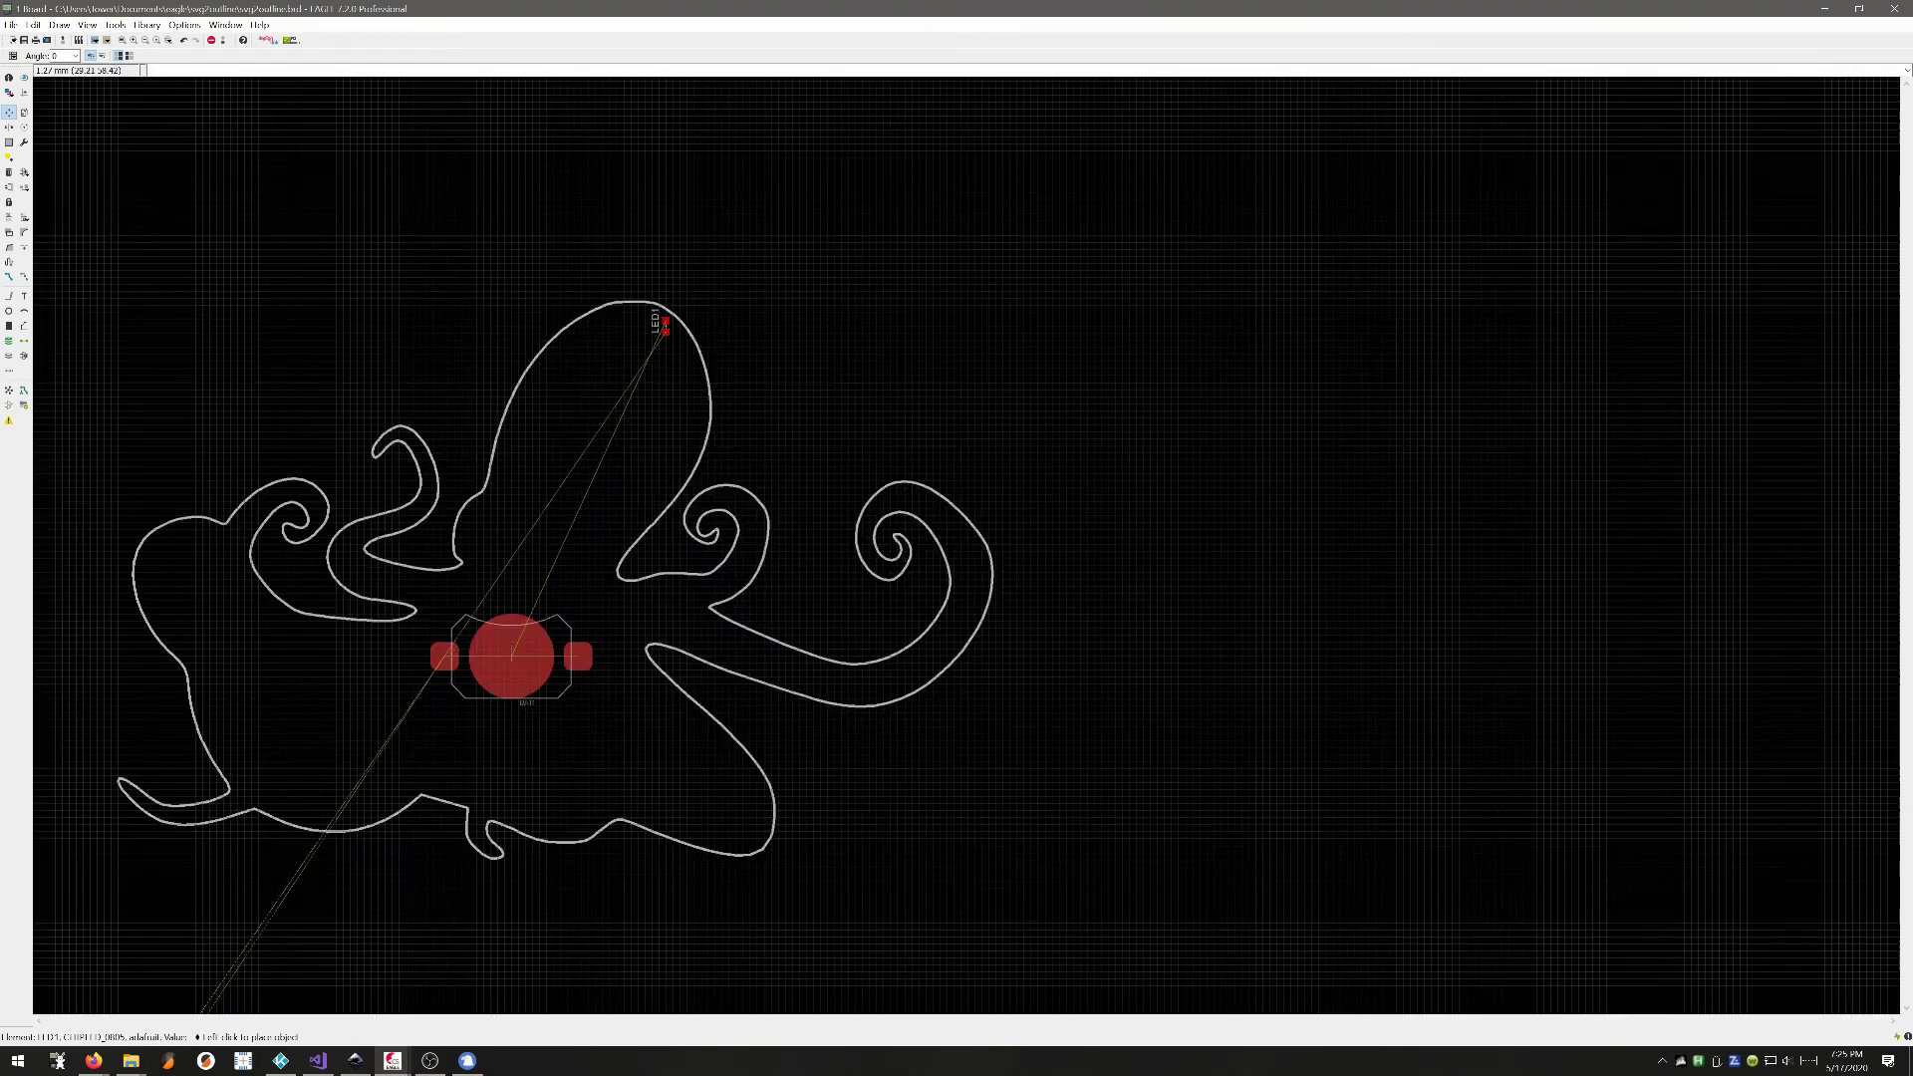
pyautogui.scroll(2, 618, 405)
pyautogui.rightClick(572, 404)
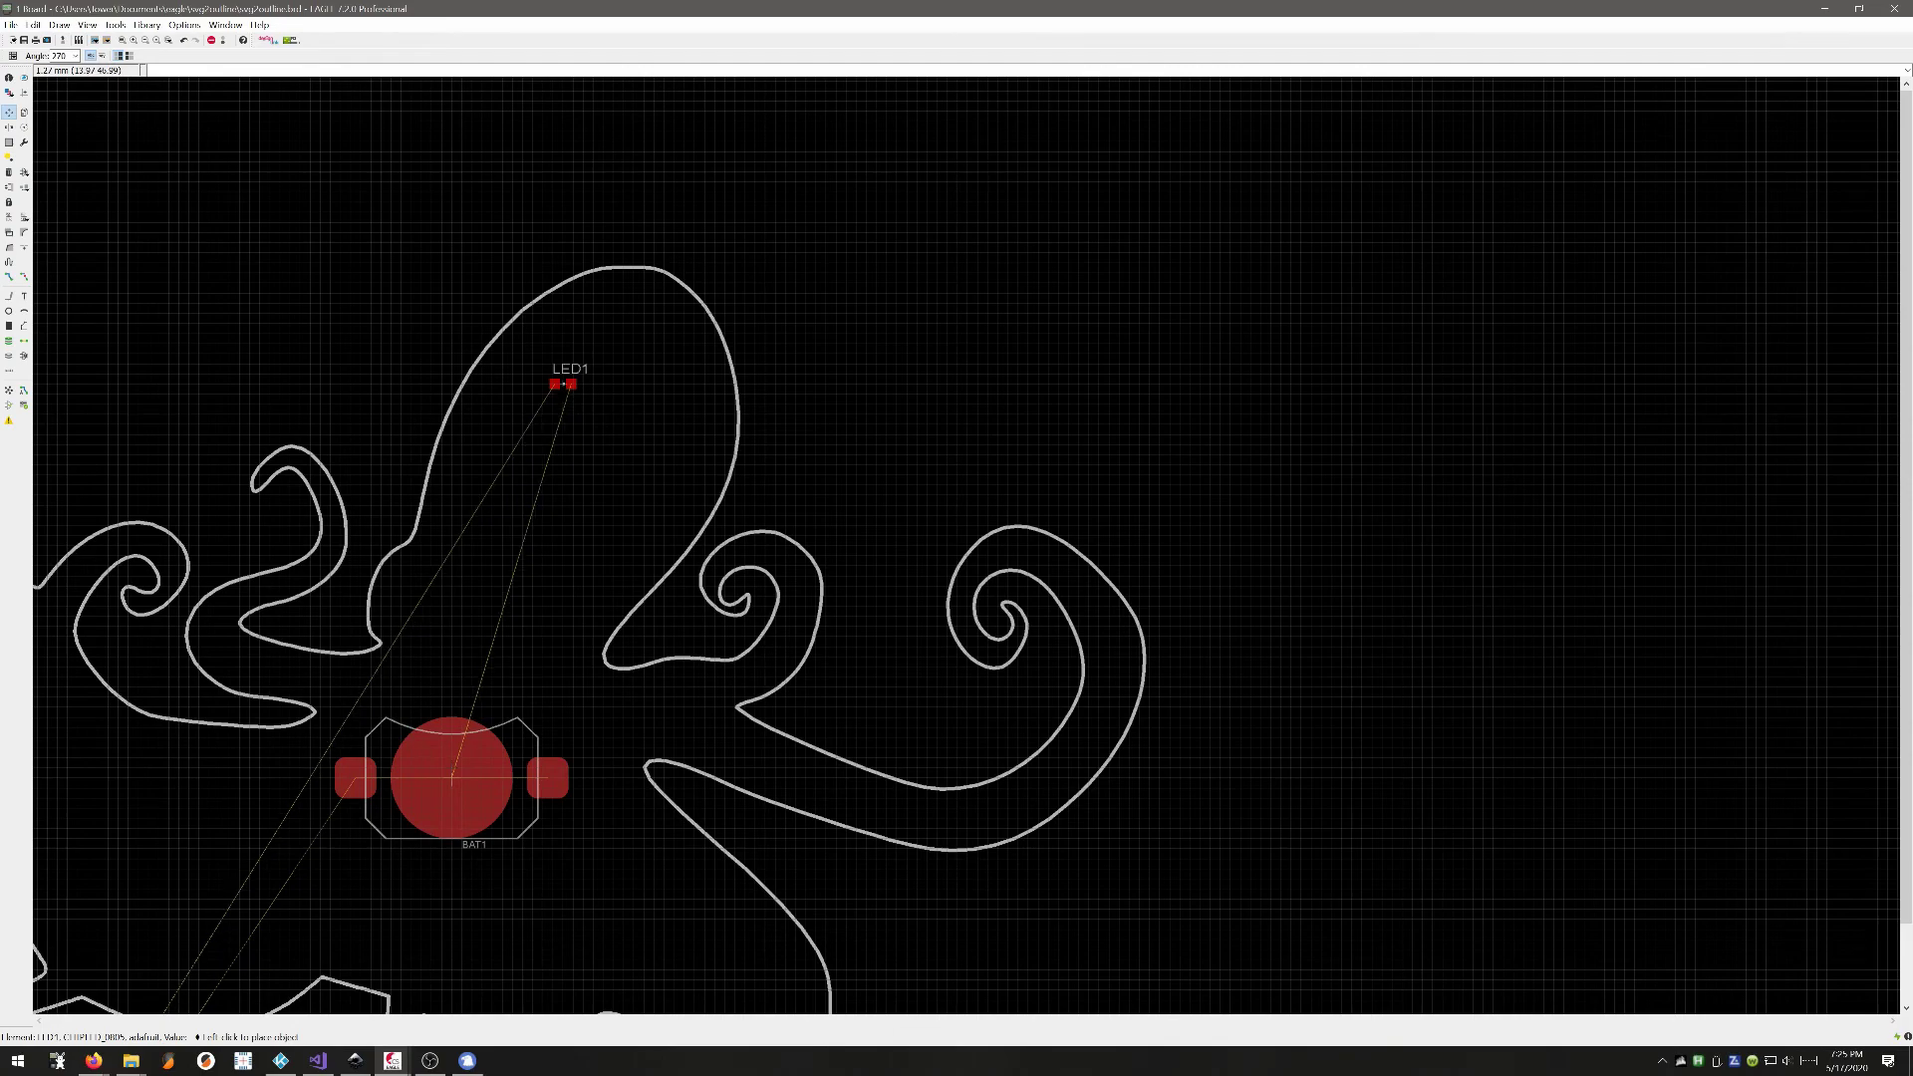
pyautogui.click(644, 394)
pyautogui.scroll(-1, 644, 393)
pyautogui.scroll(-1, 698, 478)
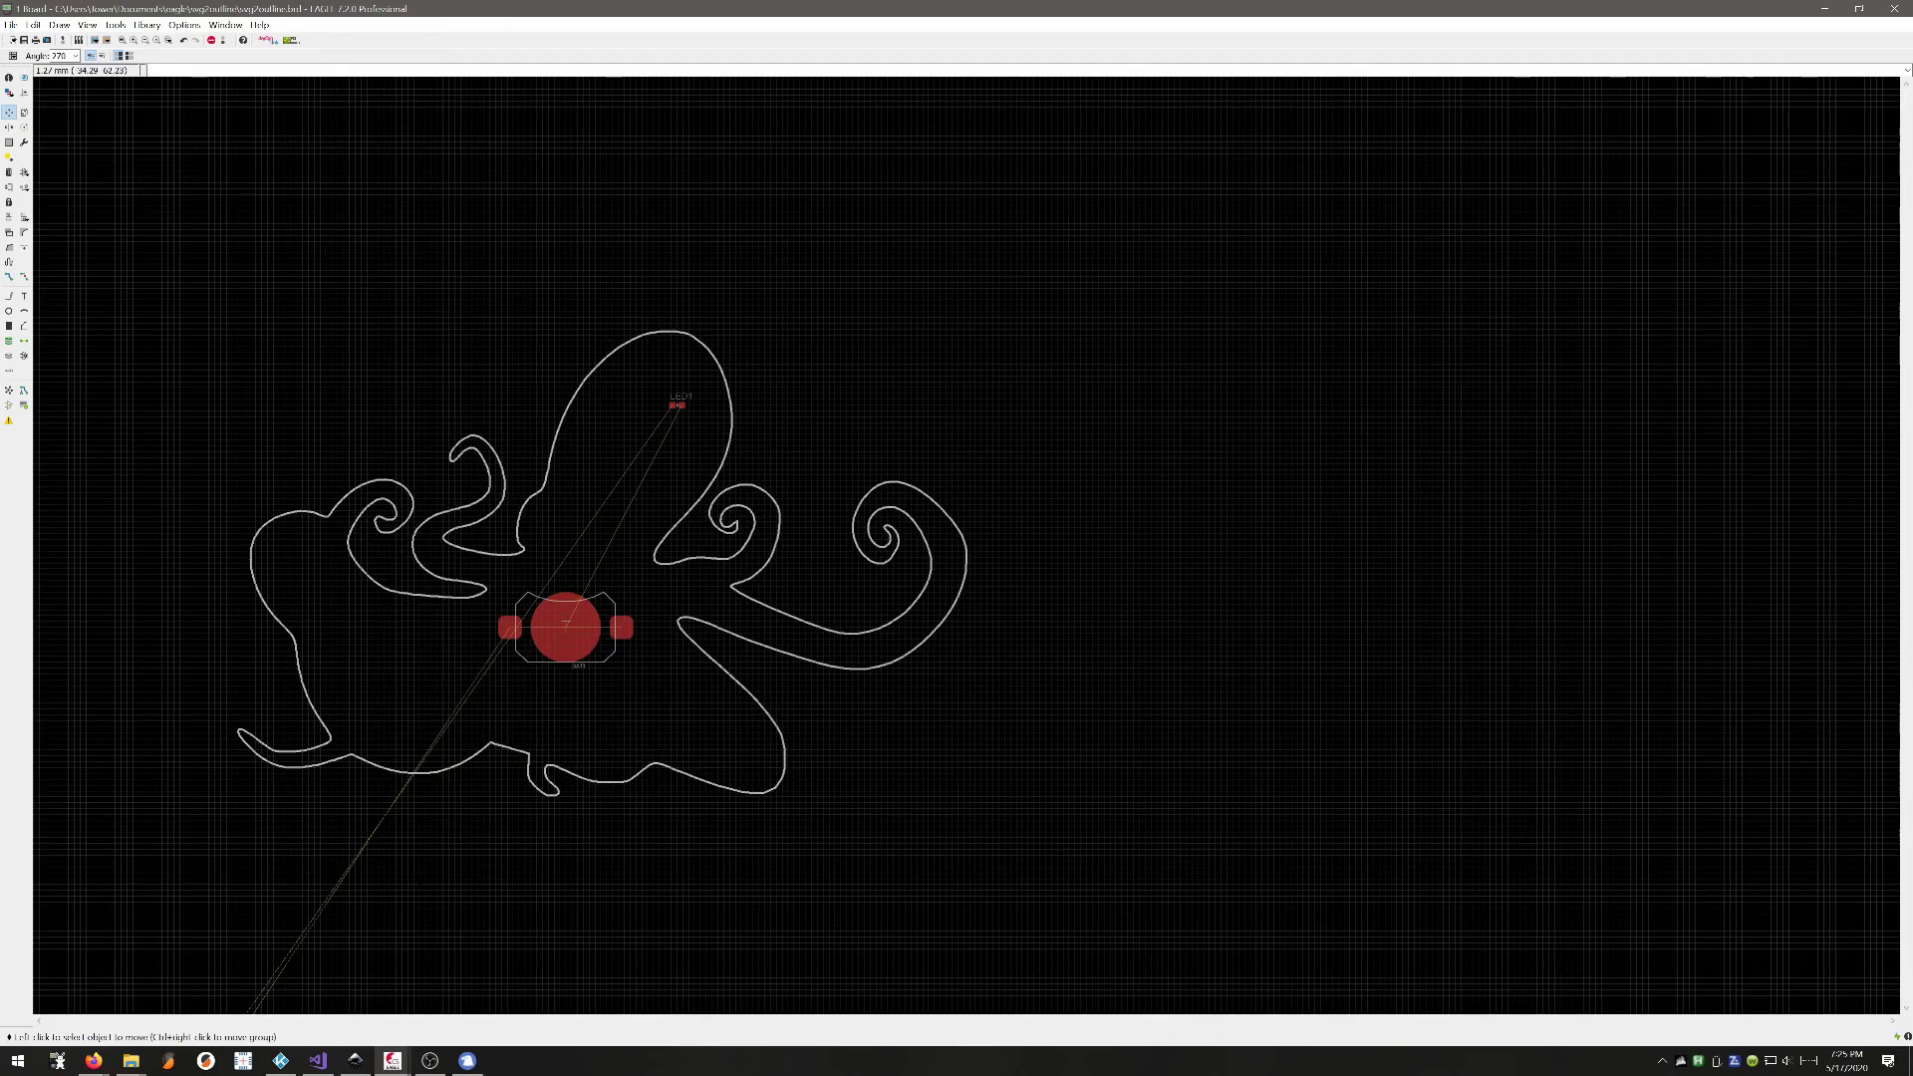
pyautogui.scroll(-1, 458, 513)
pyautogui.scroll(2, 324, 877)
# Step: Move R1, rotate it twice, and place it left of LED1 in the head
pyautogui.click(288, 878)
pyautogui.scroll(-1, 444, 764)
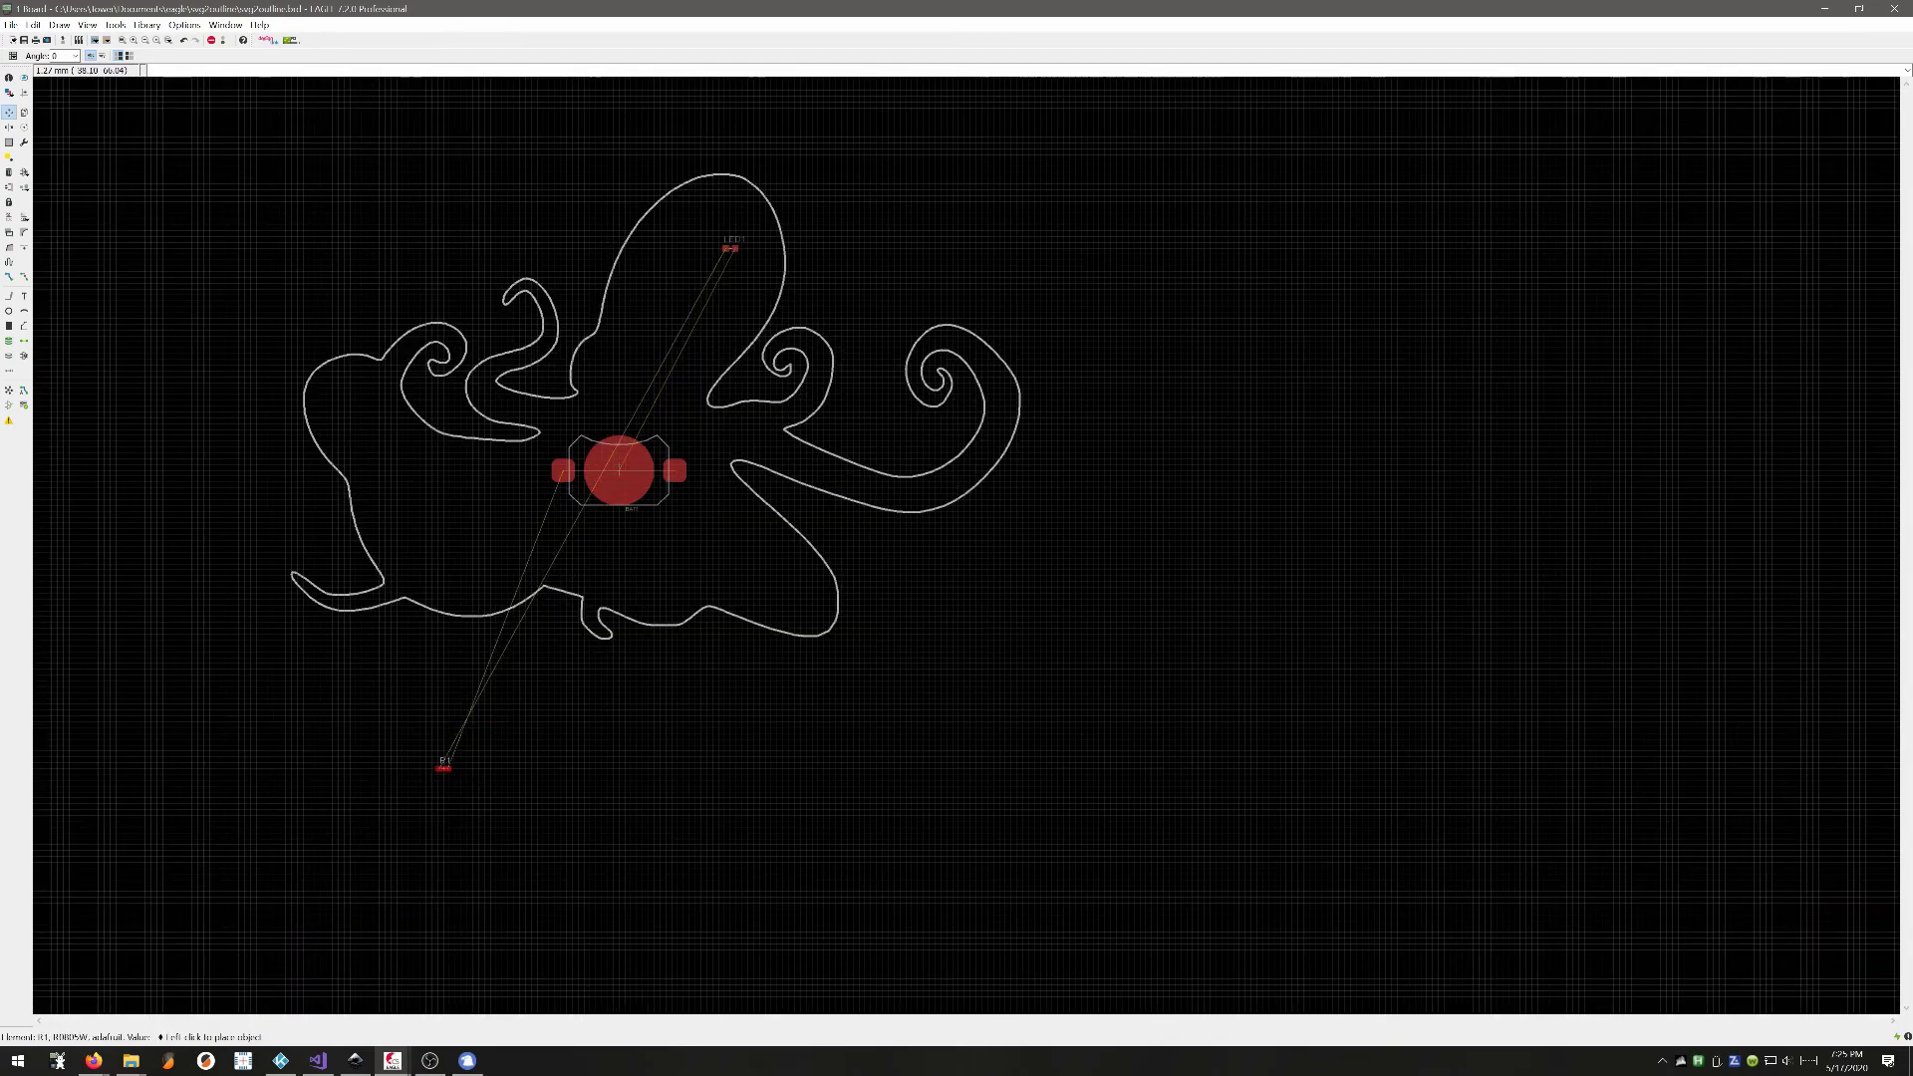
pyautogui.scroll(-1, 687, 339)
pyautogui.scroll(2, 605, 397)
pyautogui.scroll(2, 605, 397)
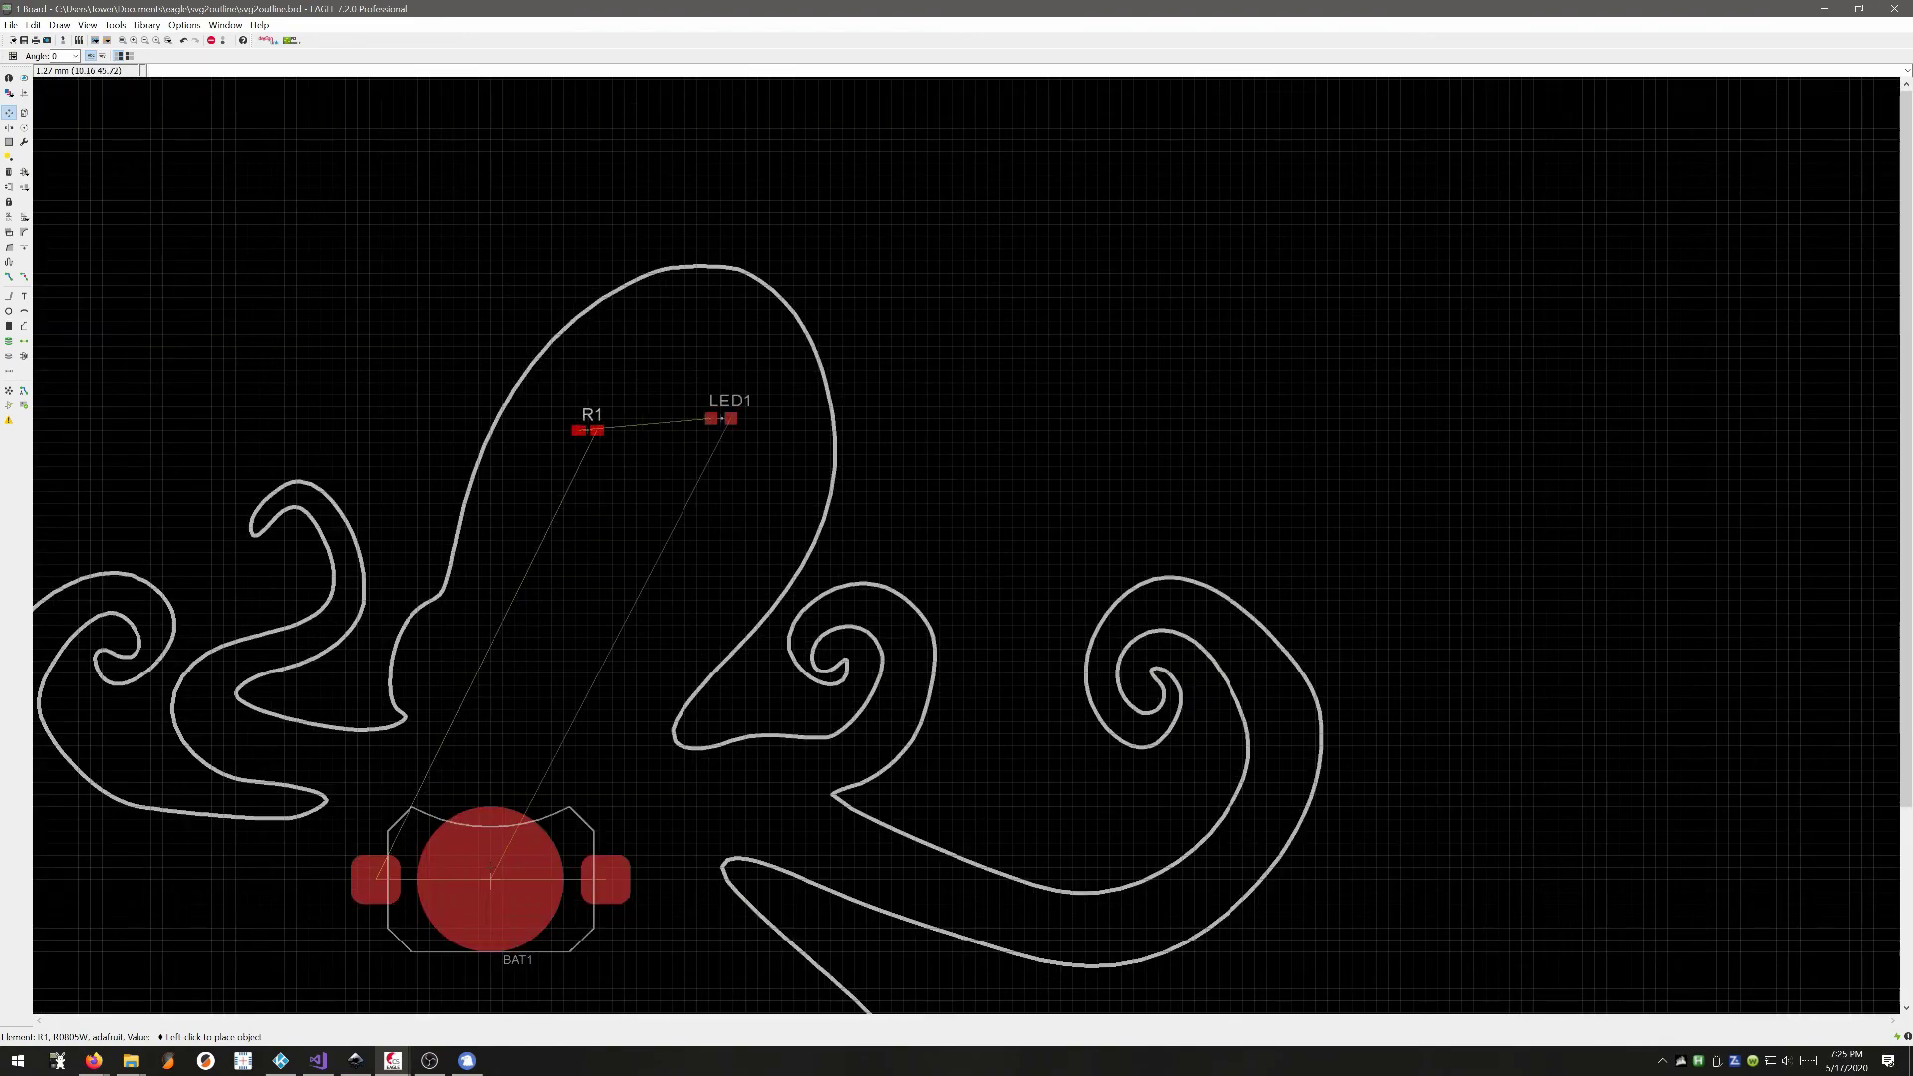
pyautogui.rightClick(589, 418)
pyautogui.rightClick(592, 419)
pyautogui.click(611, 418)
pyautogui.scroll(-1, 503, 408)
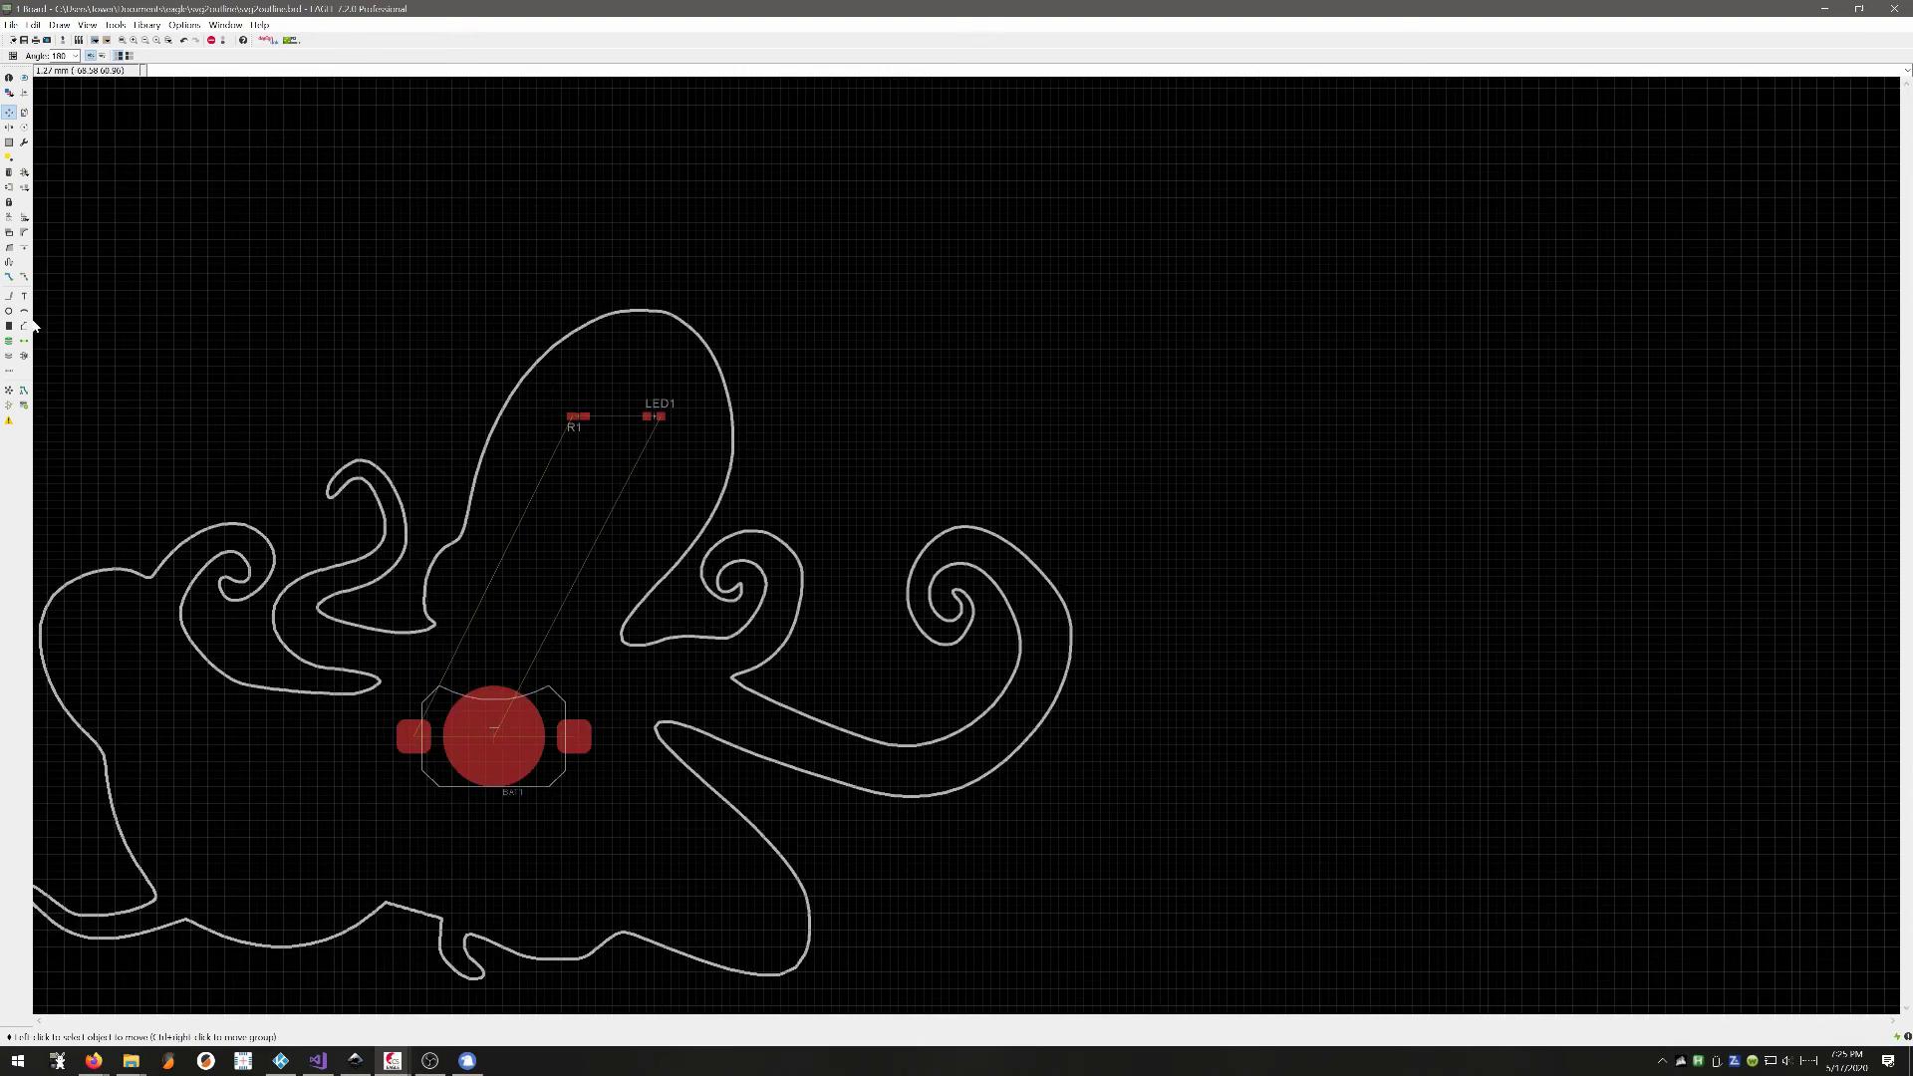
pyautogui.click(9, 277)
pyautogui.scroll(3, 478, 732)
pyautogui.click(523, 737)
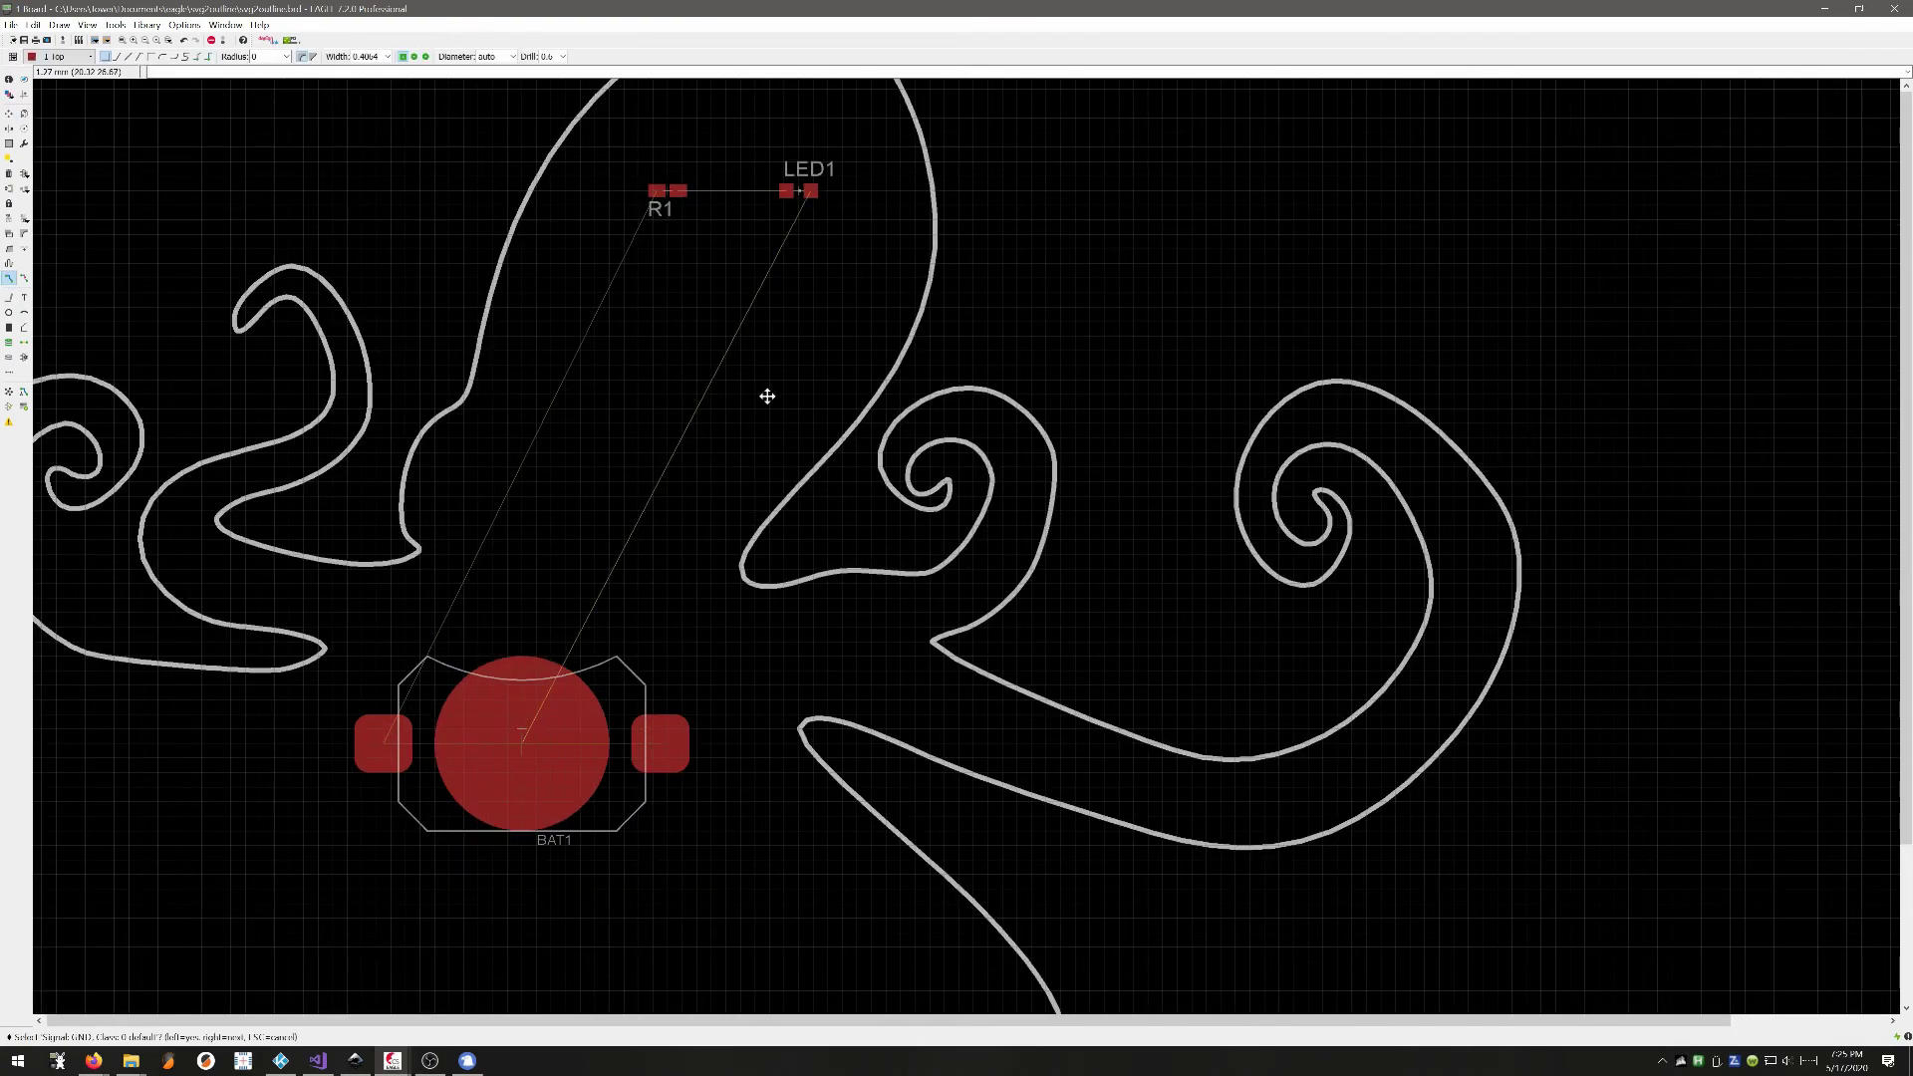
pyautogui.click(587, 670)
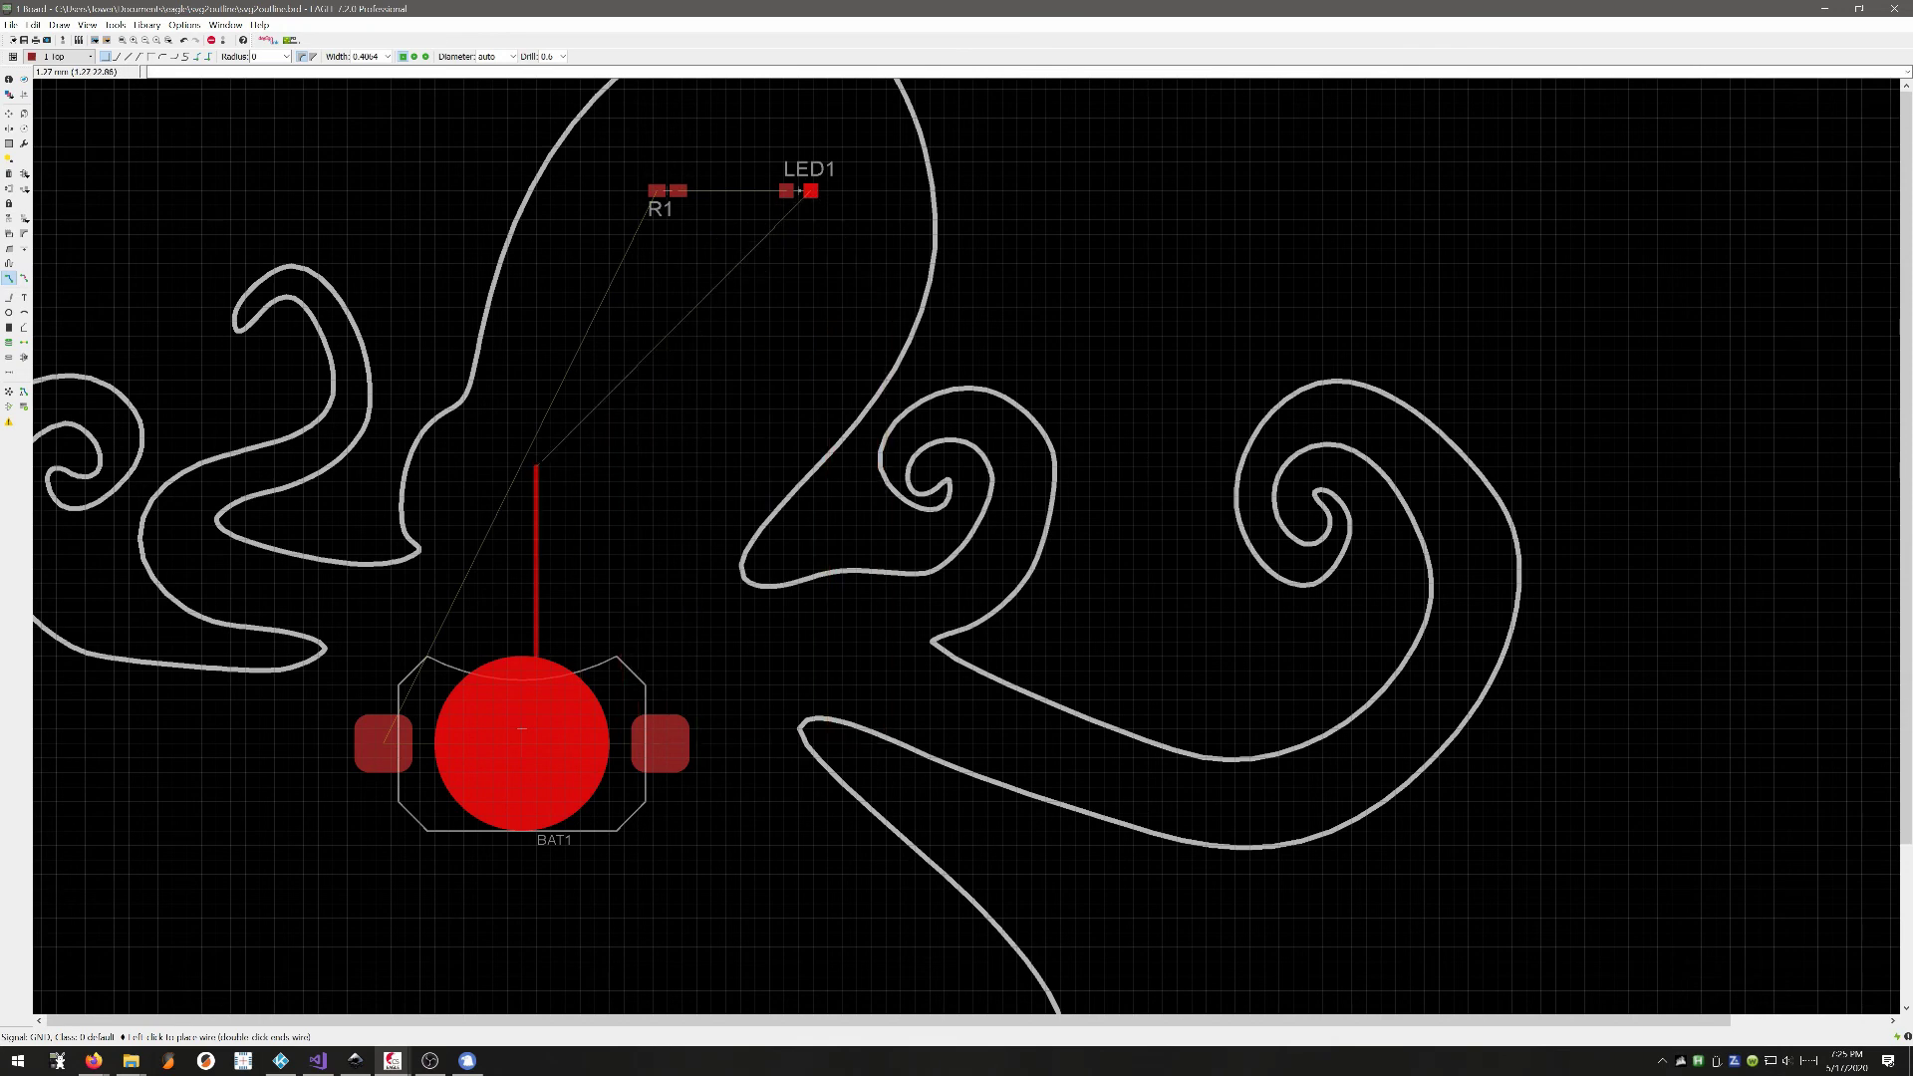
pyautogui.press('Escape')
pyautogui.scroll(-3, 801, 429)
pyautogui.scroll(-2, 801, 429)
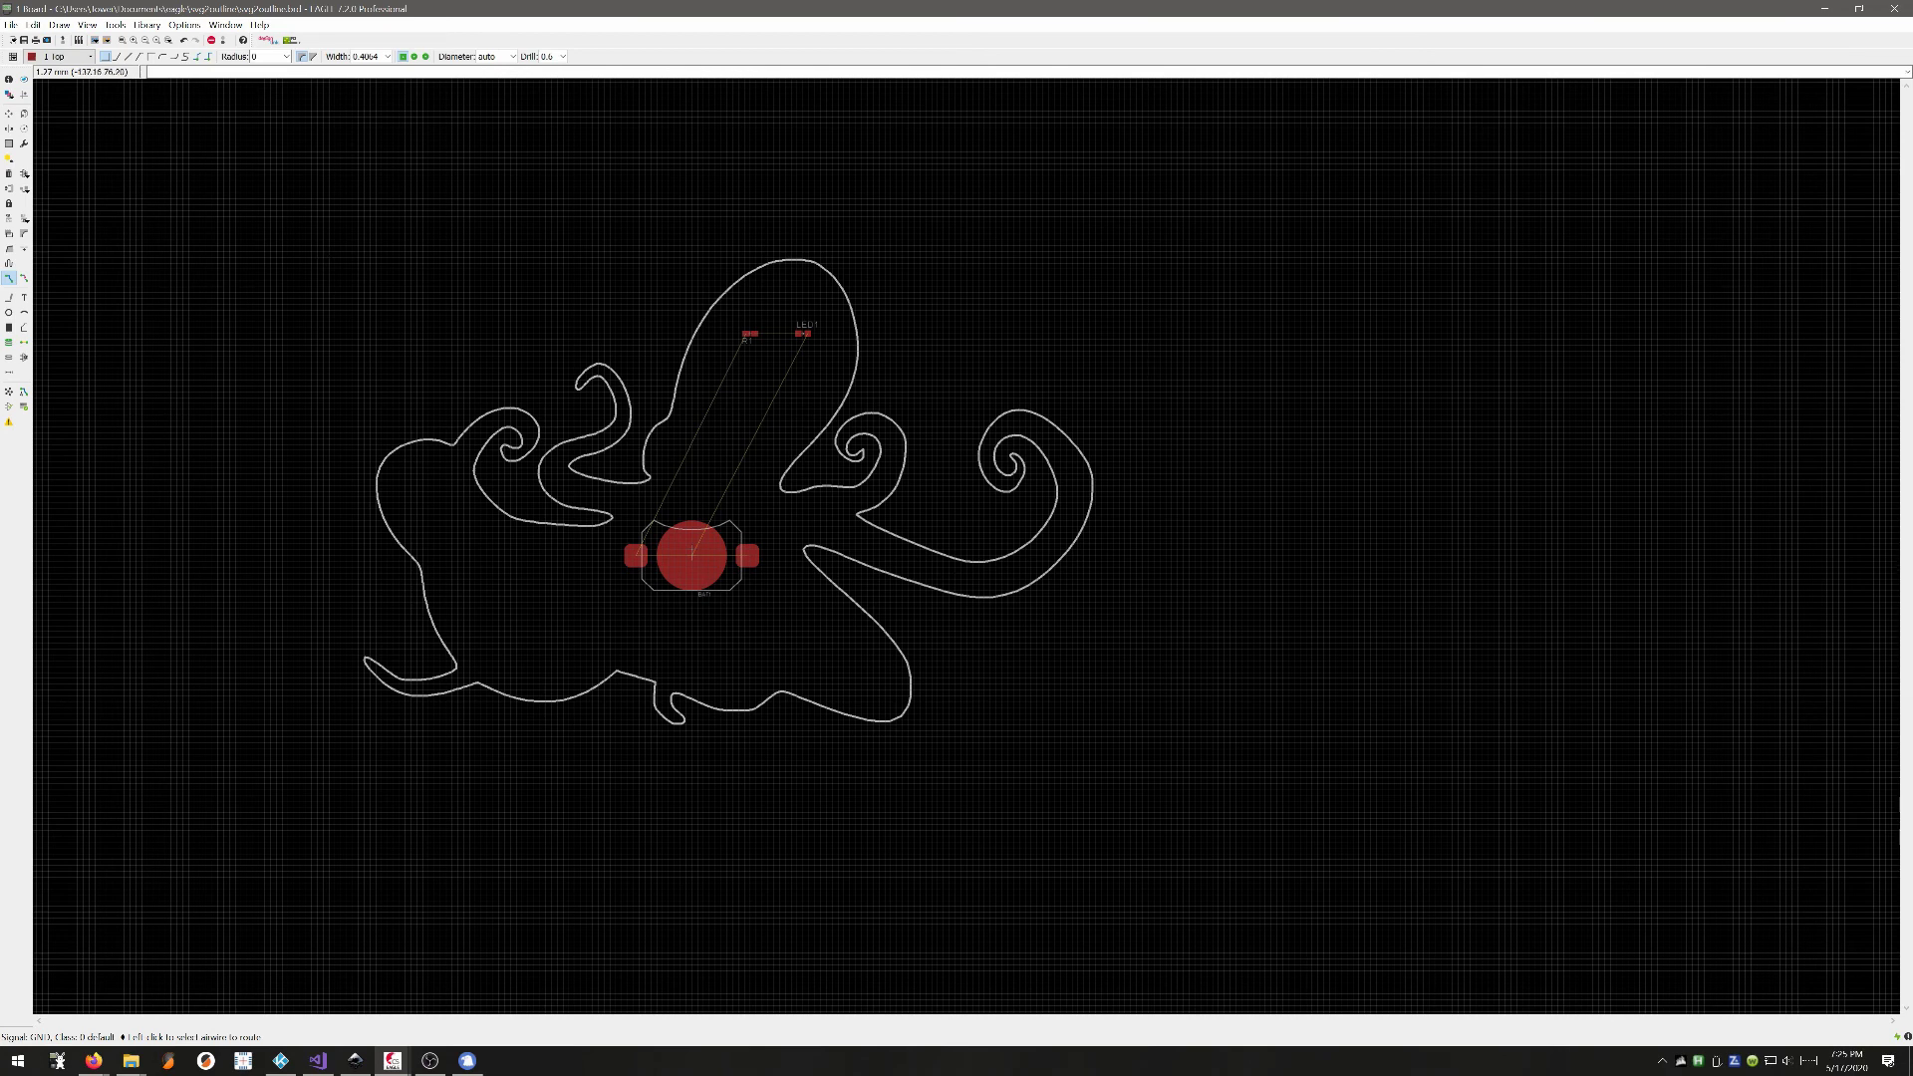
# Step: Draw a right-angle rectangular copper polygon enclosing the whole octopus outline
pyautogui.click(24, 330)
pyautogui.click(264, 152)
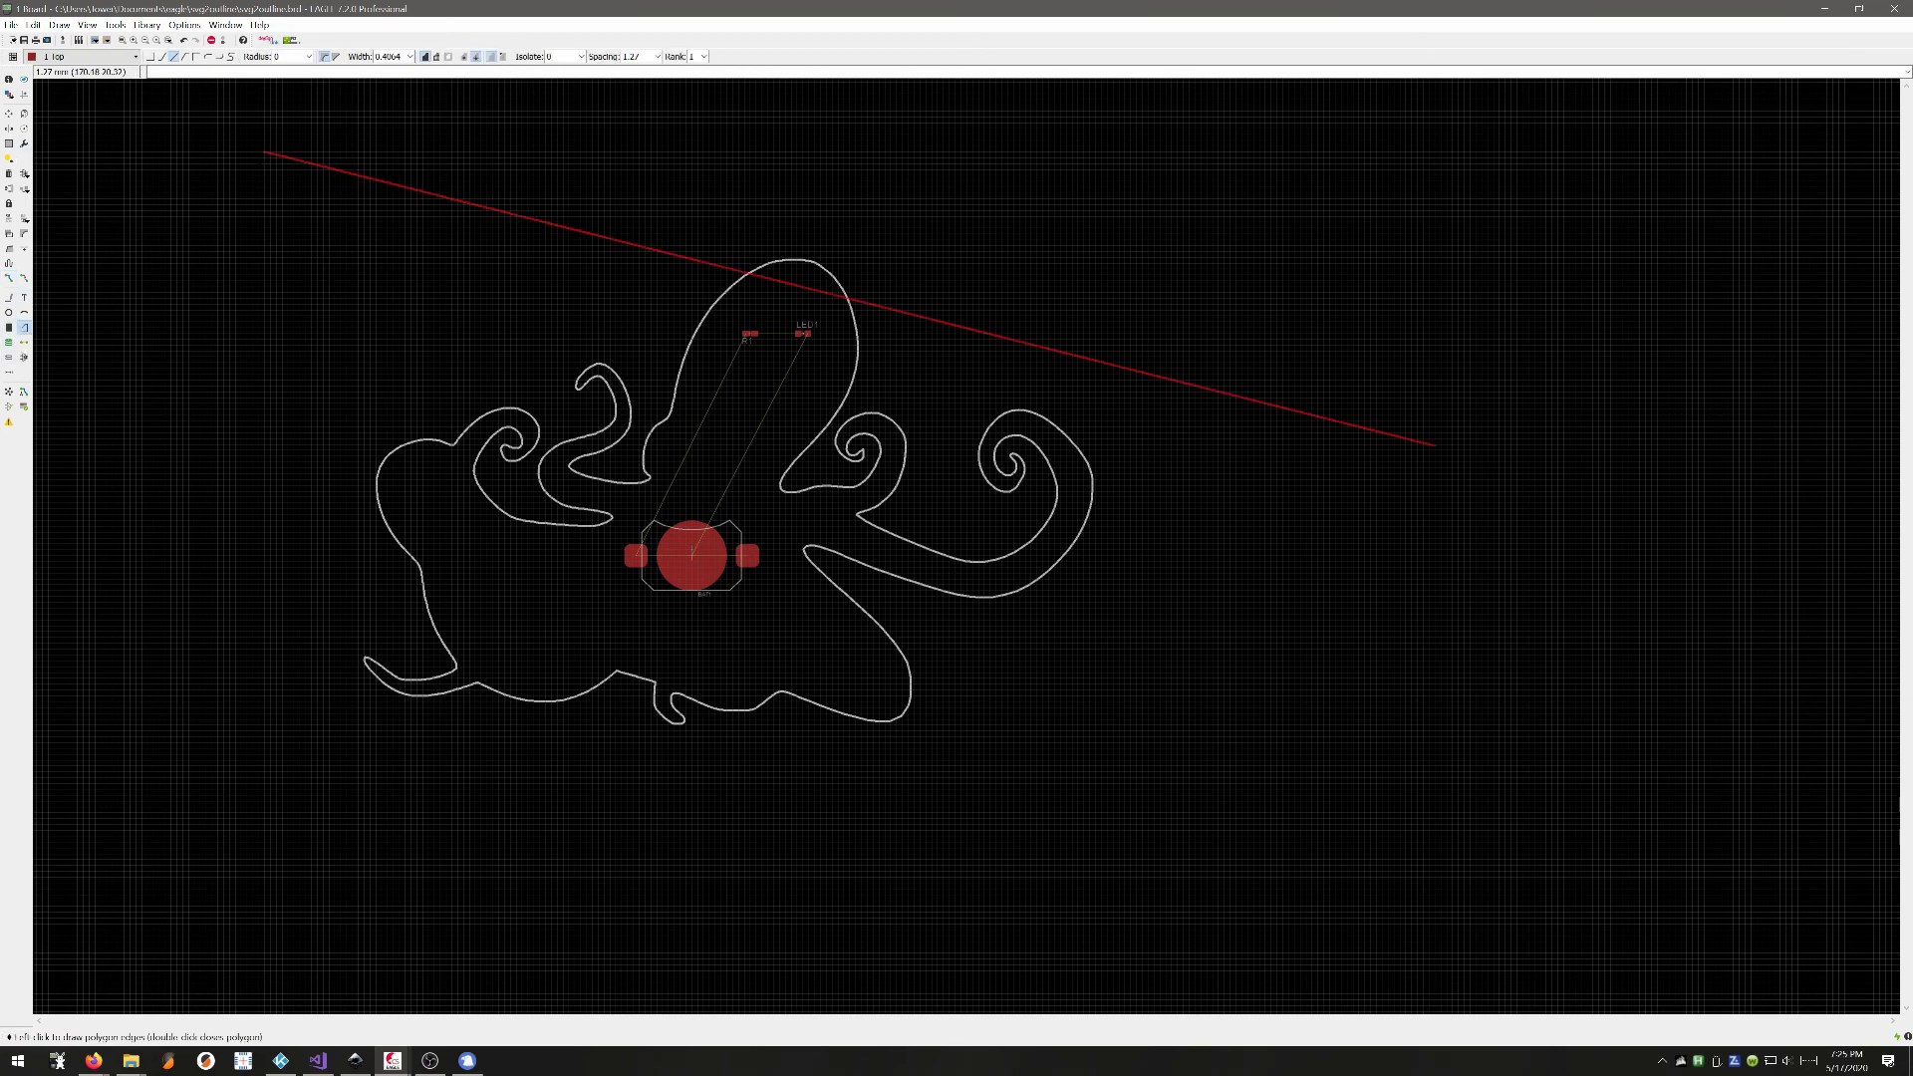
pyautogui.click(150, 56)
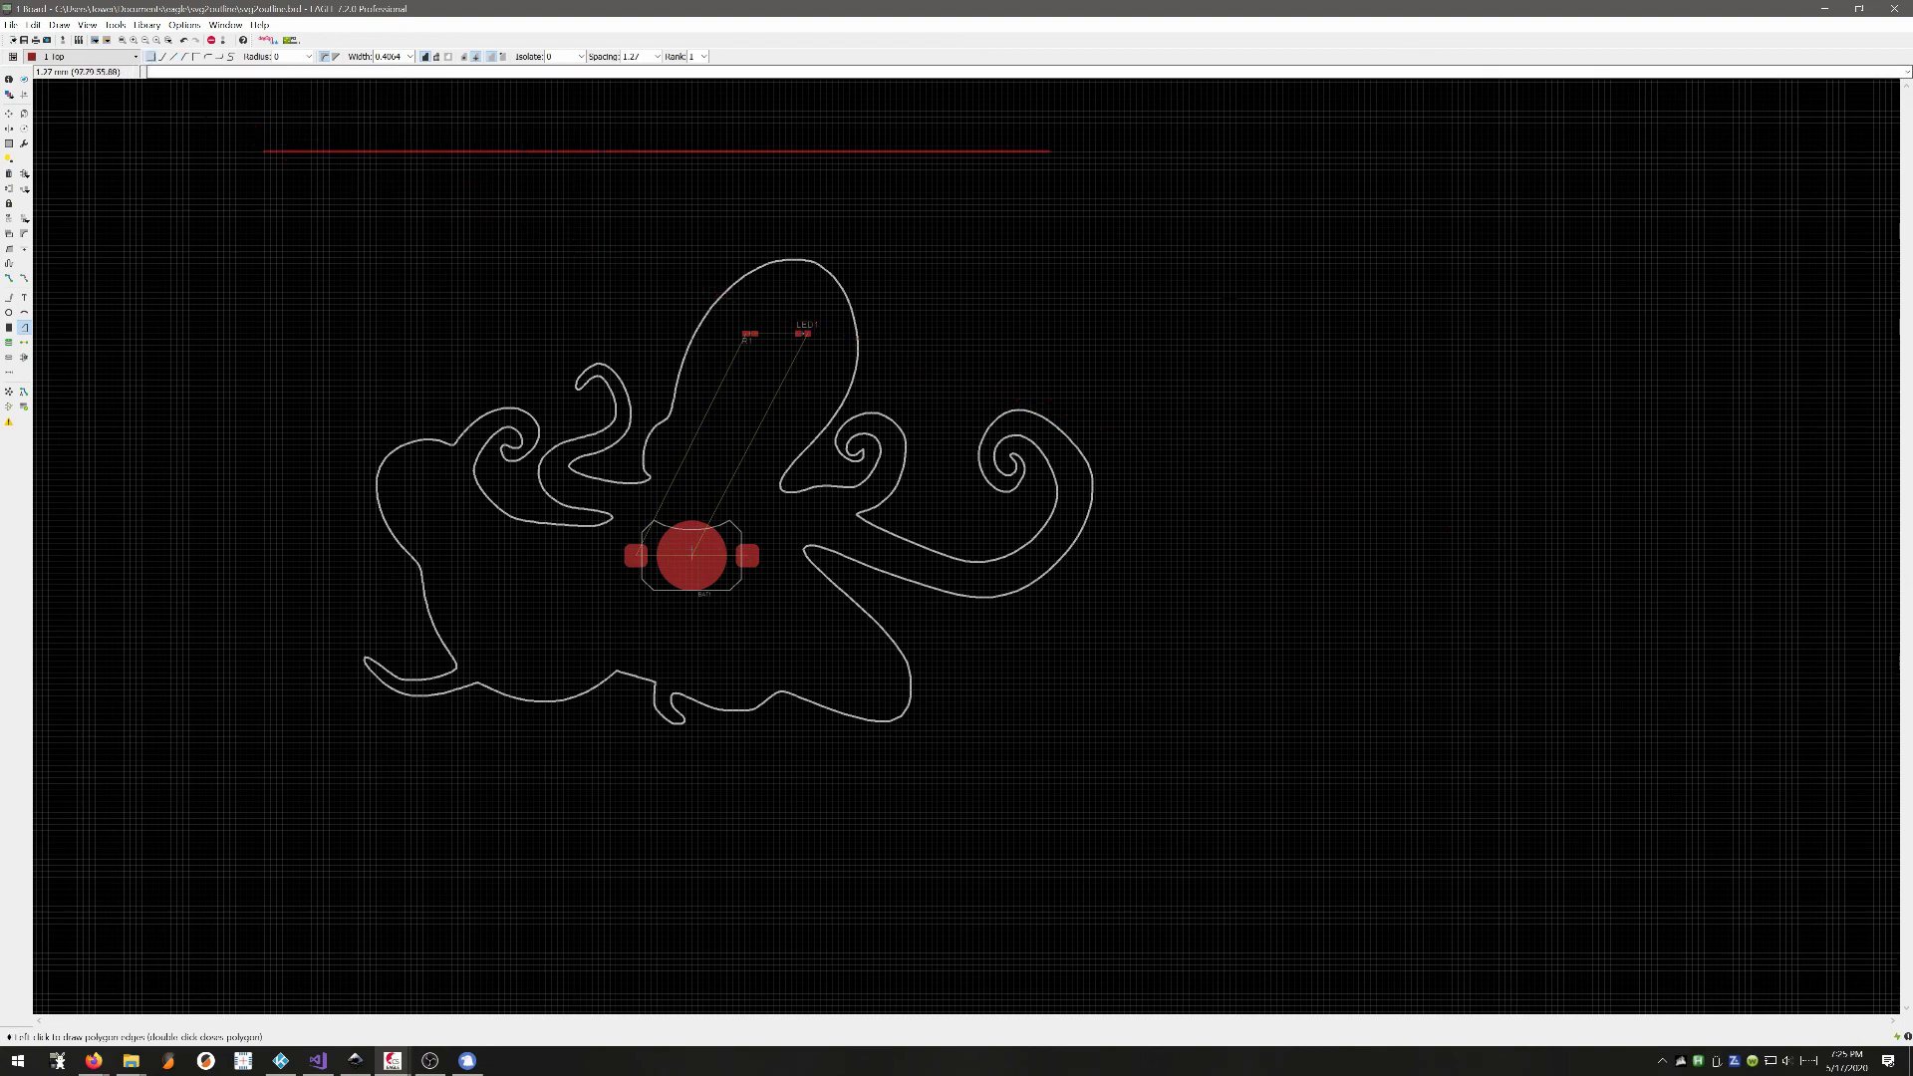
pyautogui.click(1288, 923)
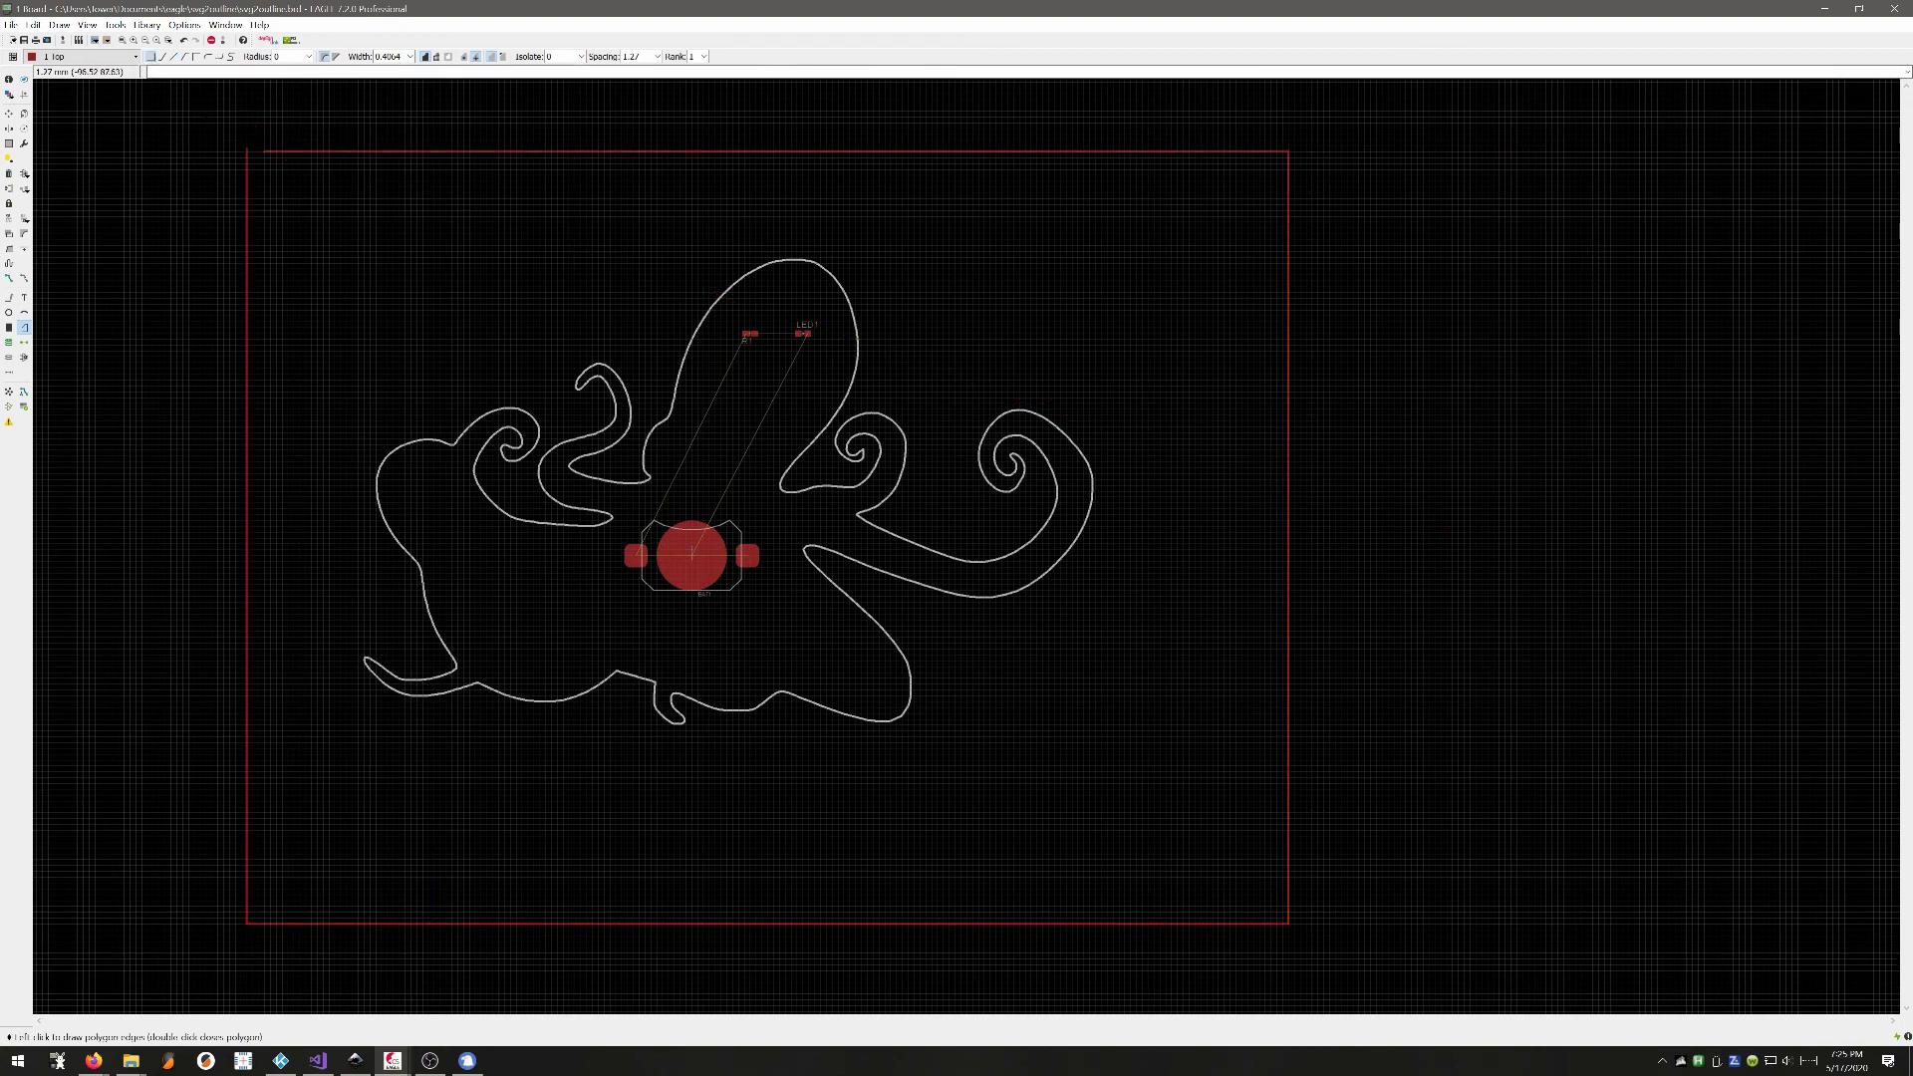
pyautogui.click(267, 152)
# Step: Select the new polygon with the Name tool to rename it GND
pyautogui.scroll(3, 265, 152)
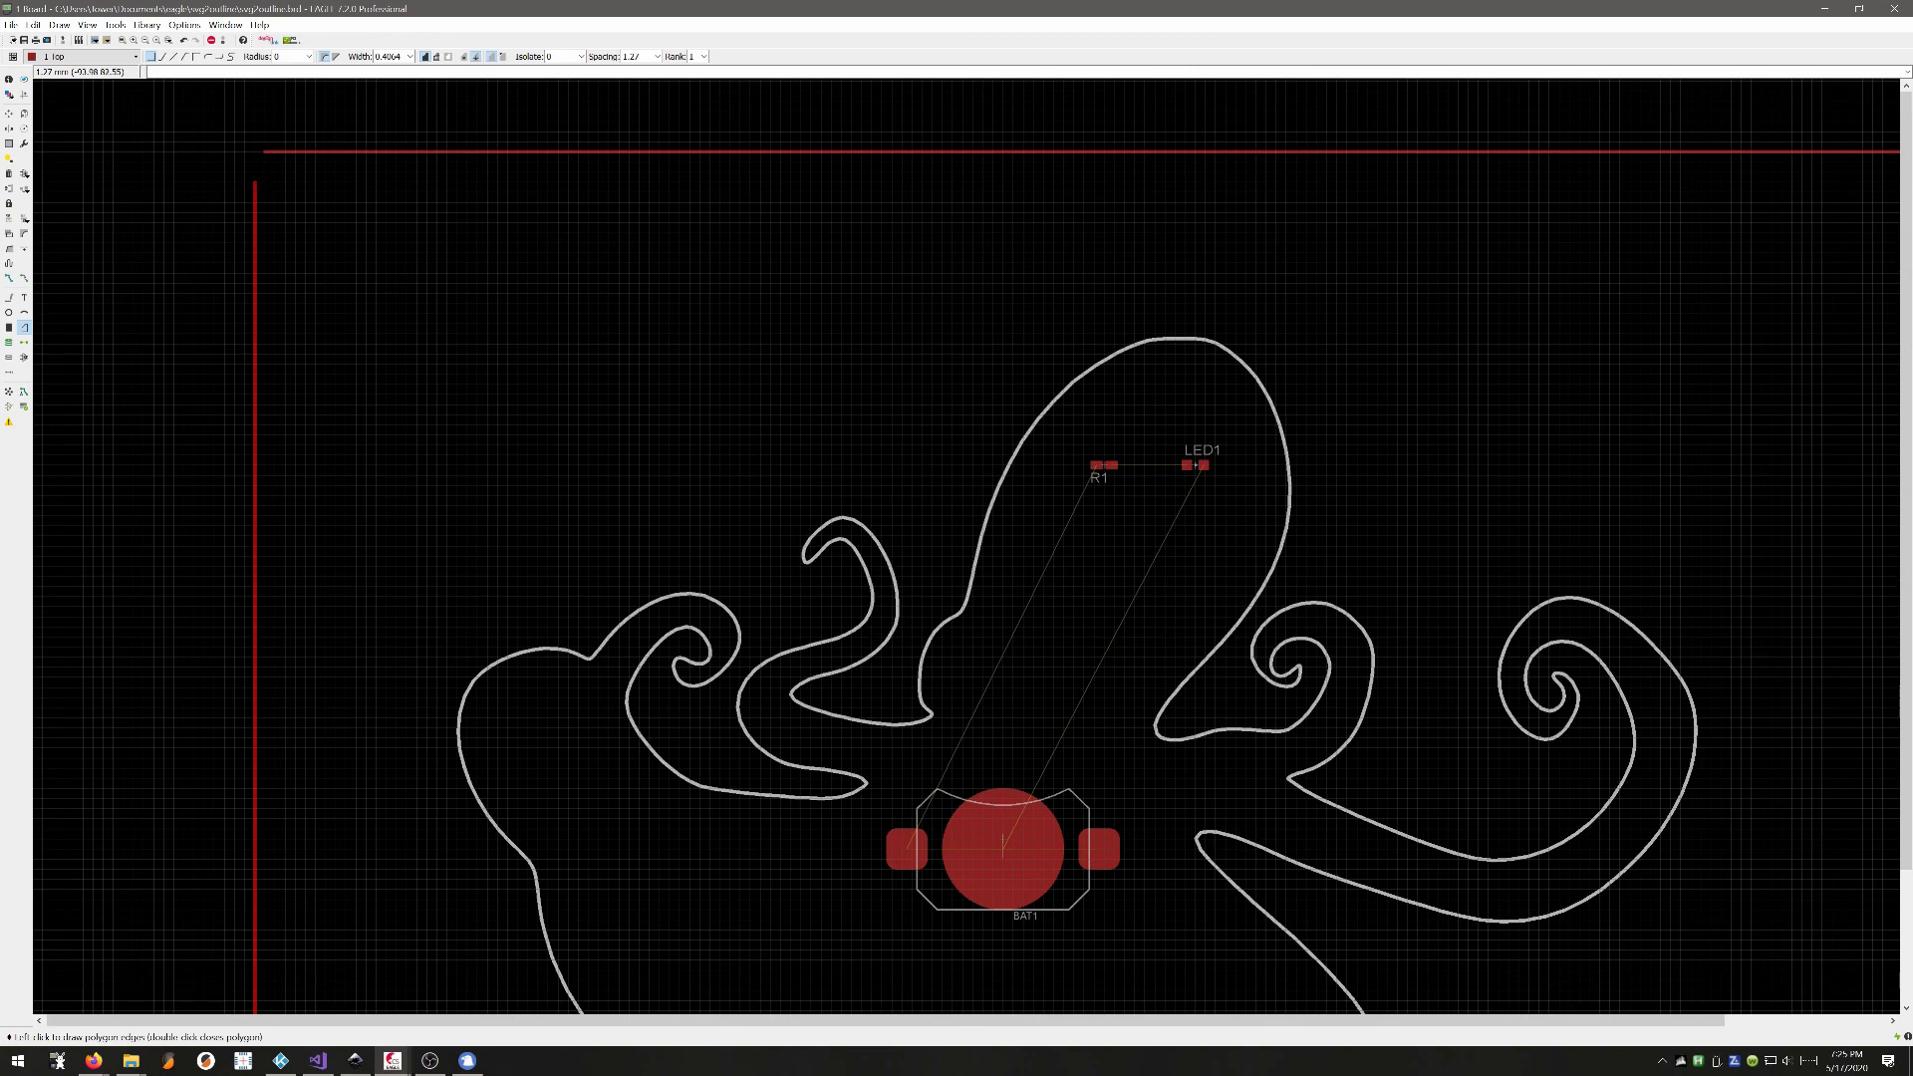
pyautogui.scroll(-2, 249, 259)
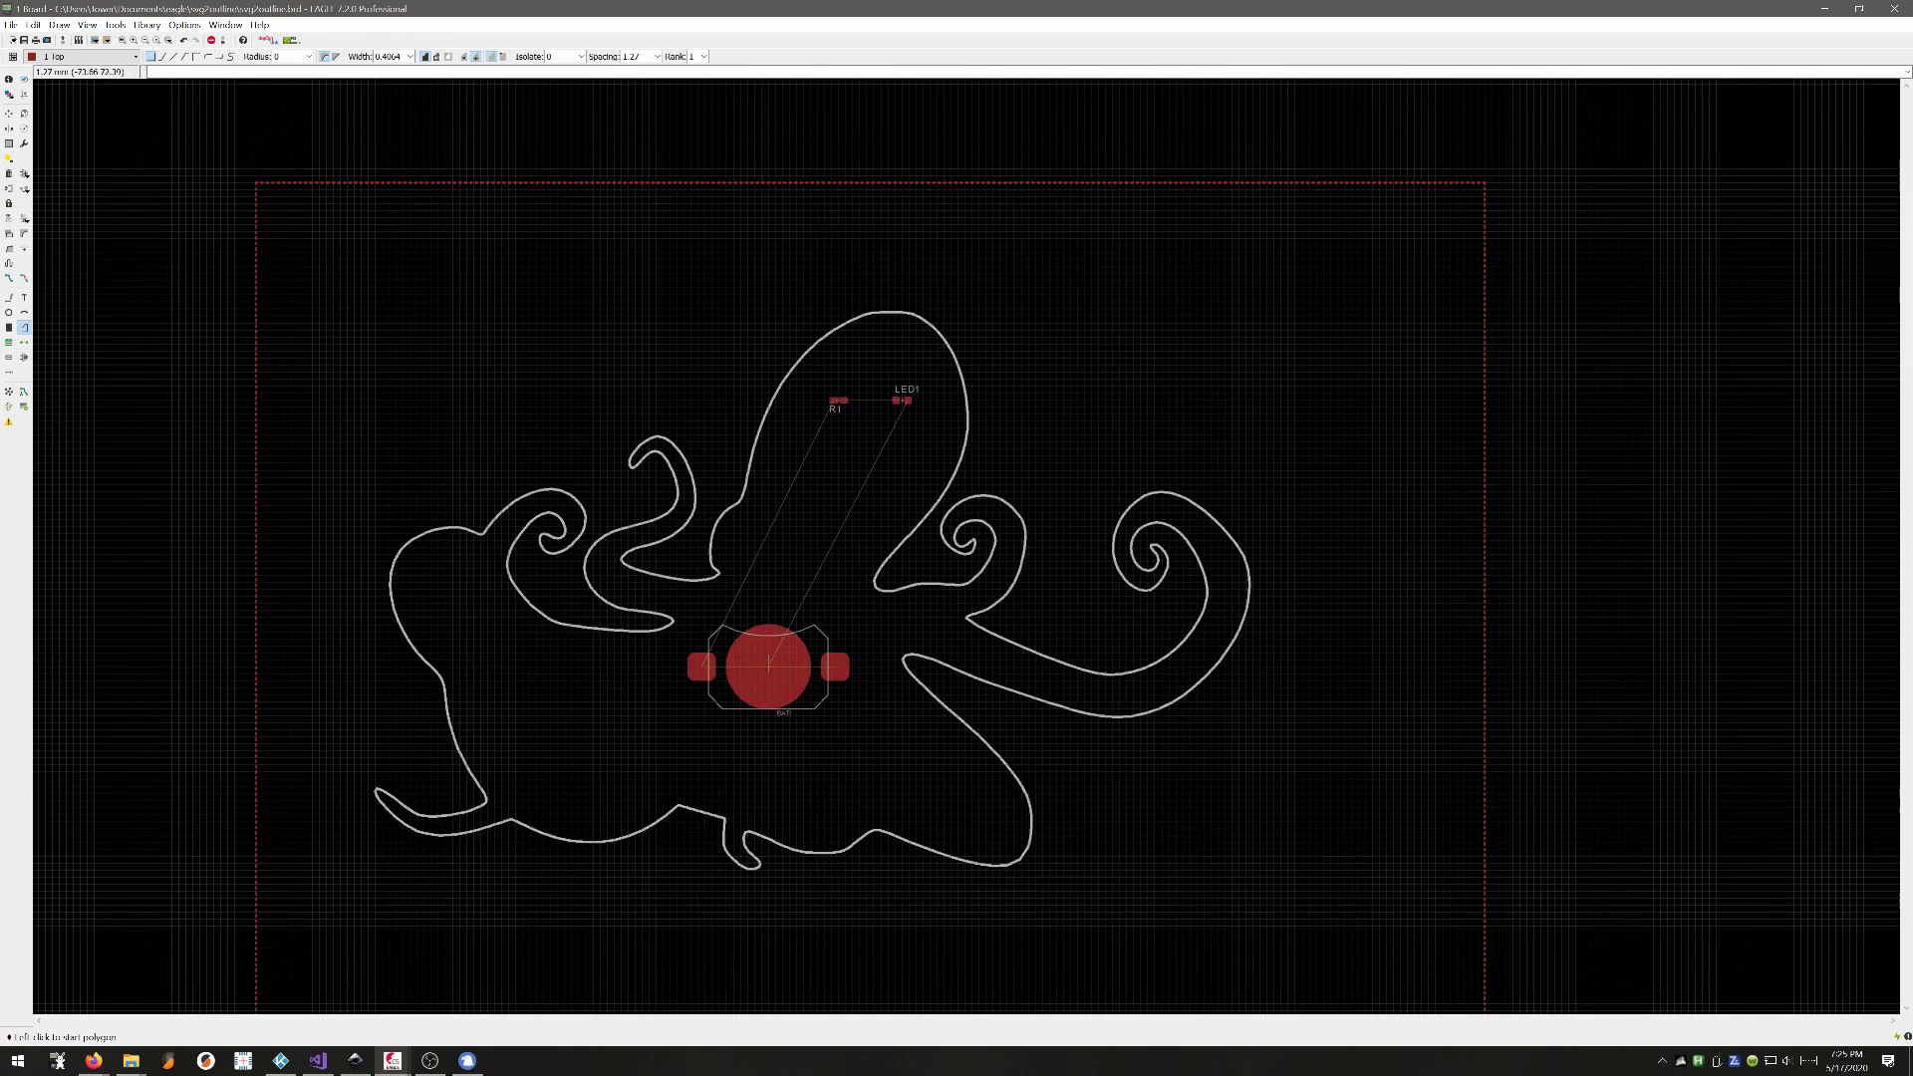
pyautogui.scroll(-1, 352, 244)
pyautogui.click(9, 217)
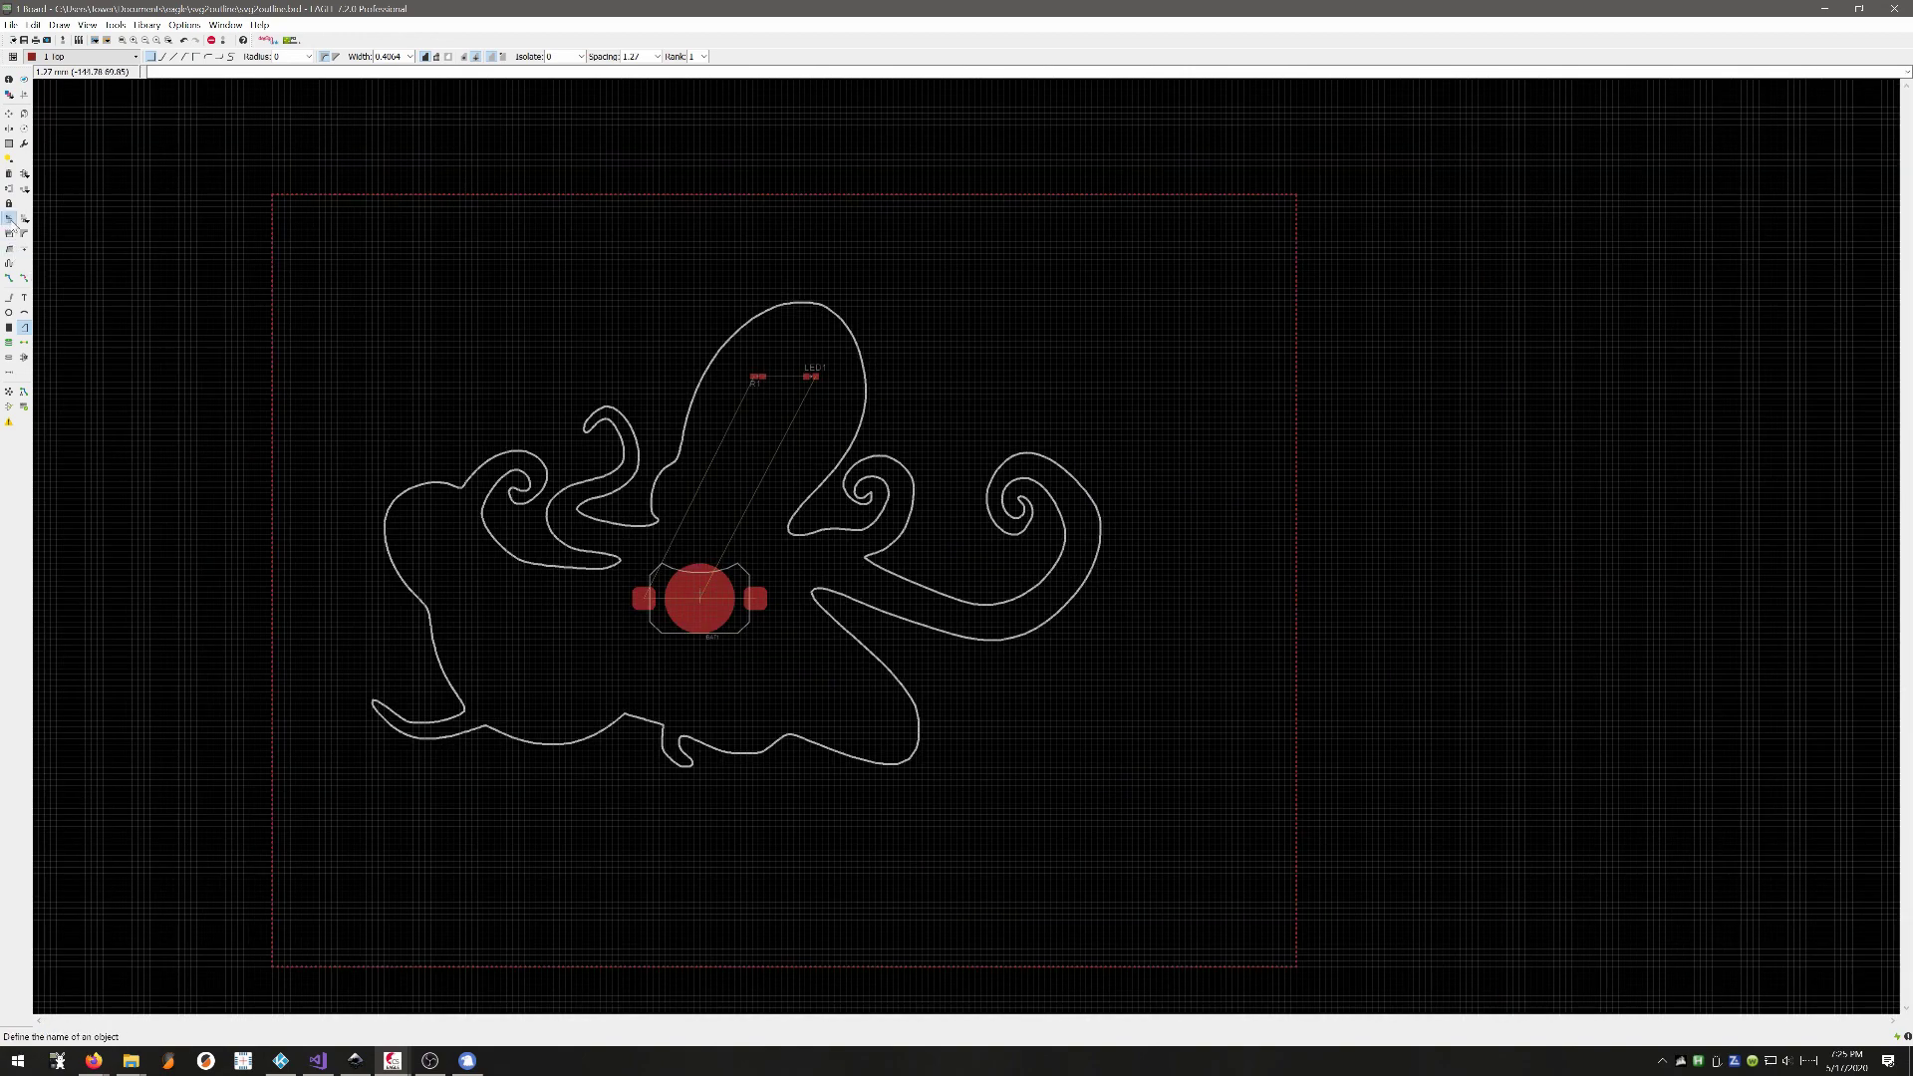
pyautogui.click(844, 555)
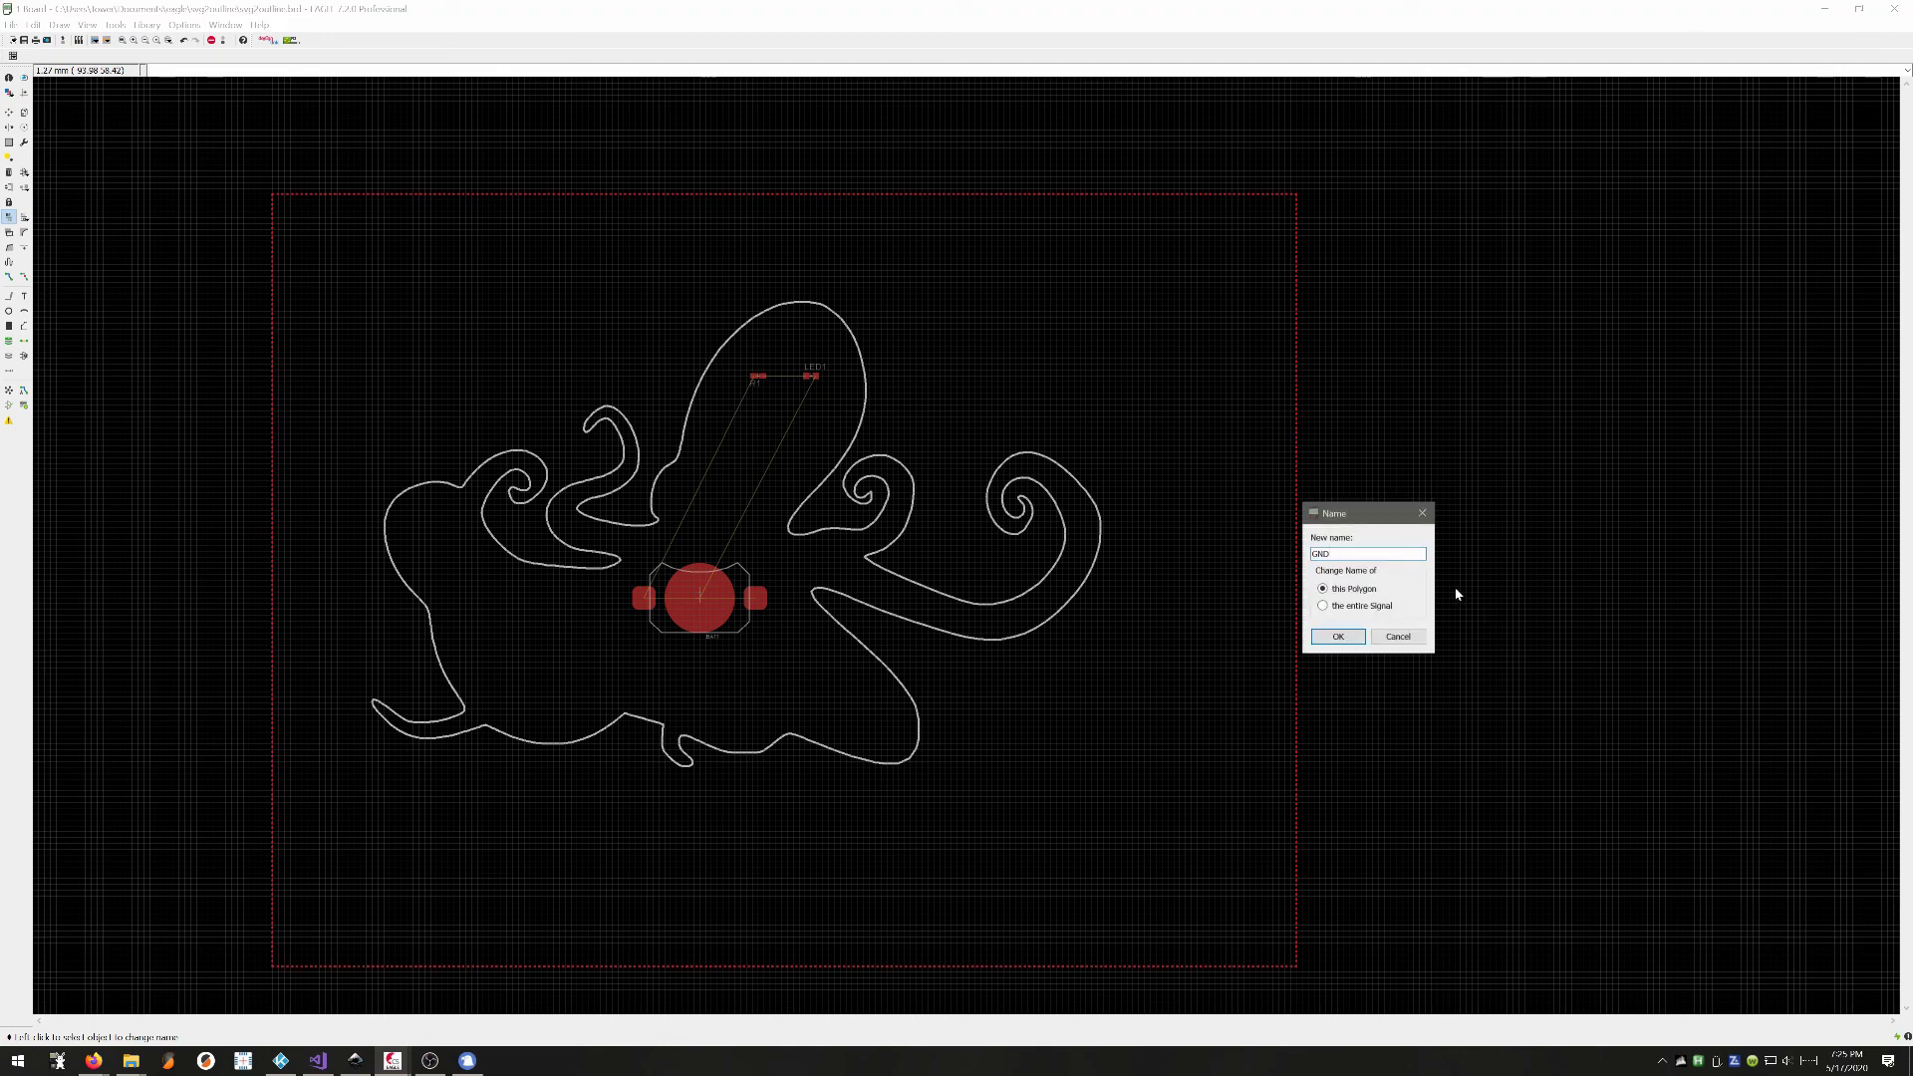
# Step: Confirm the GND name and run Ratsnest to pour copper around BAT1, R1 and LED1
pyautogui.click(1351, 643)
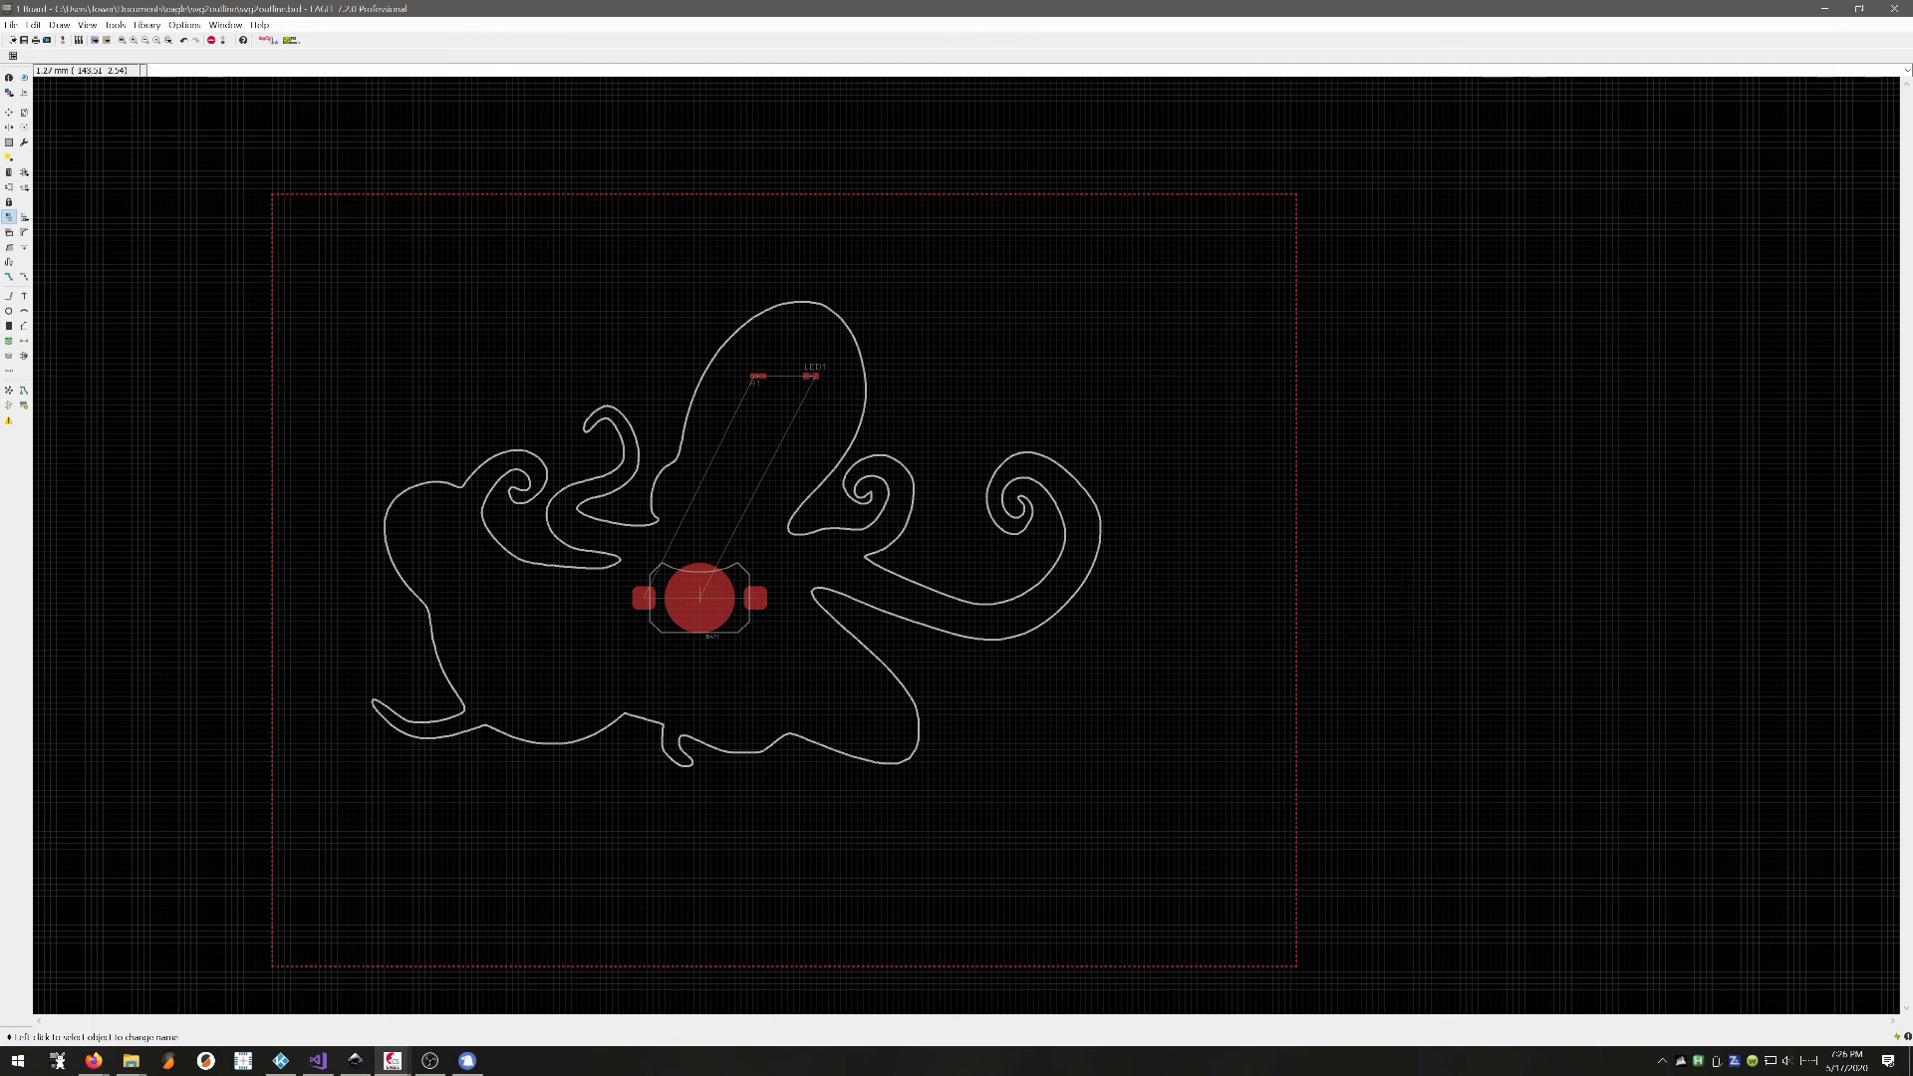
pyautogui.click(10, 391)
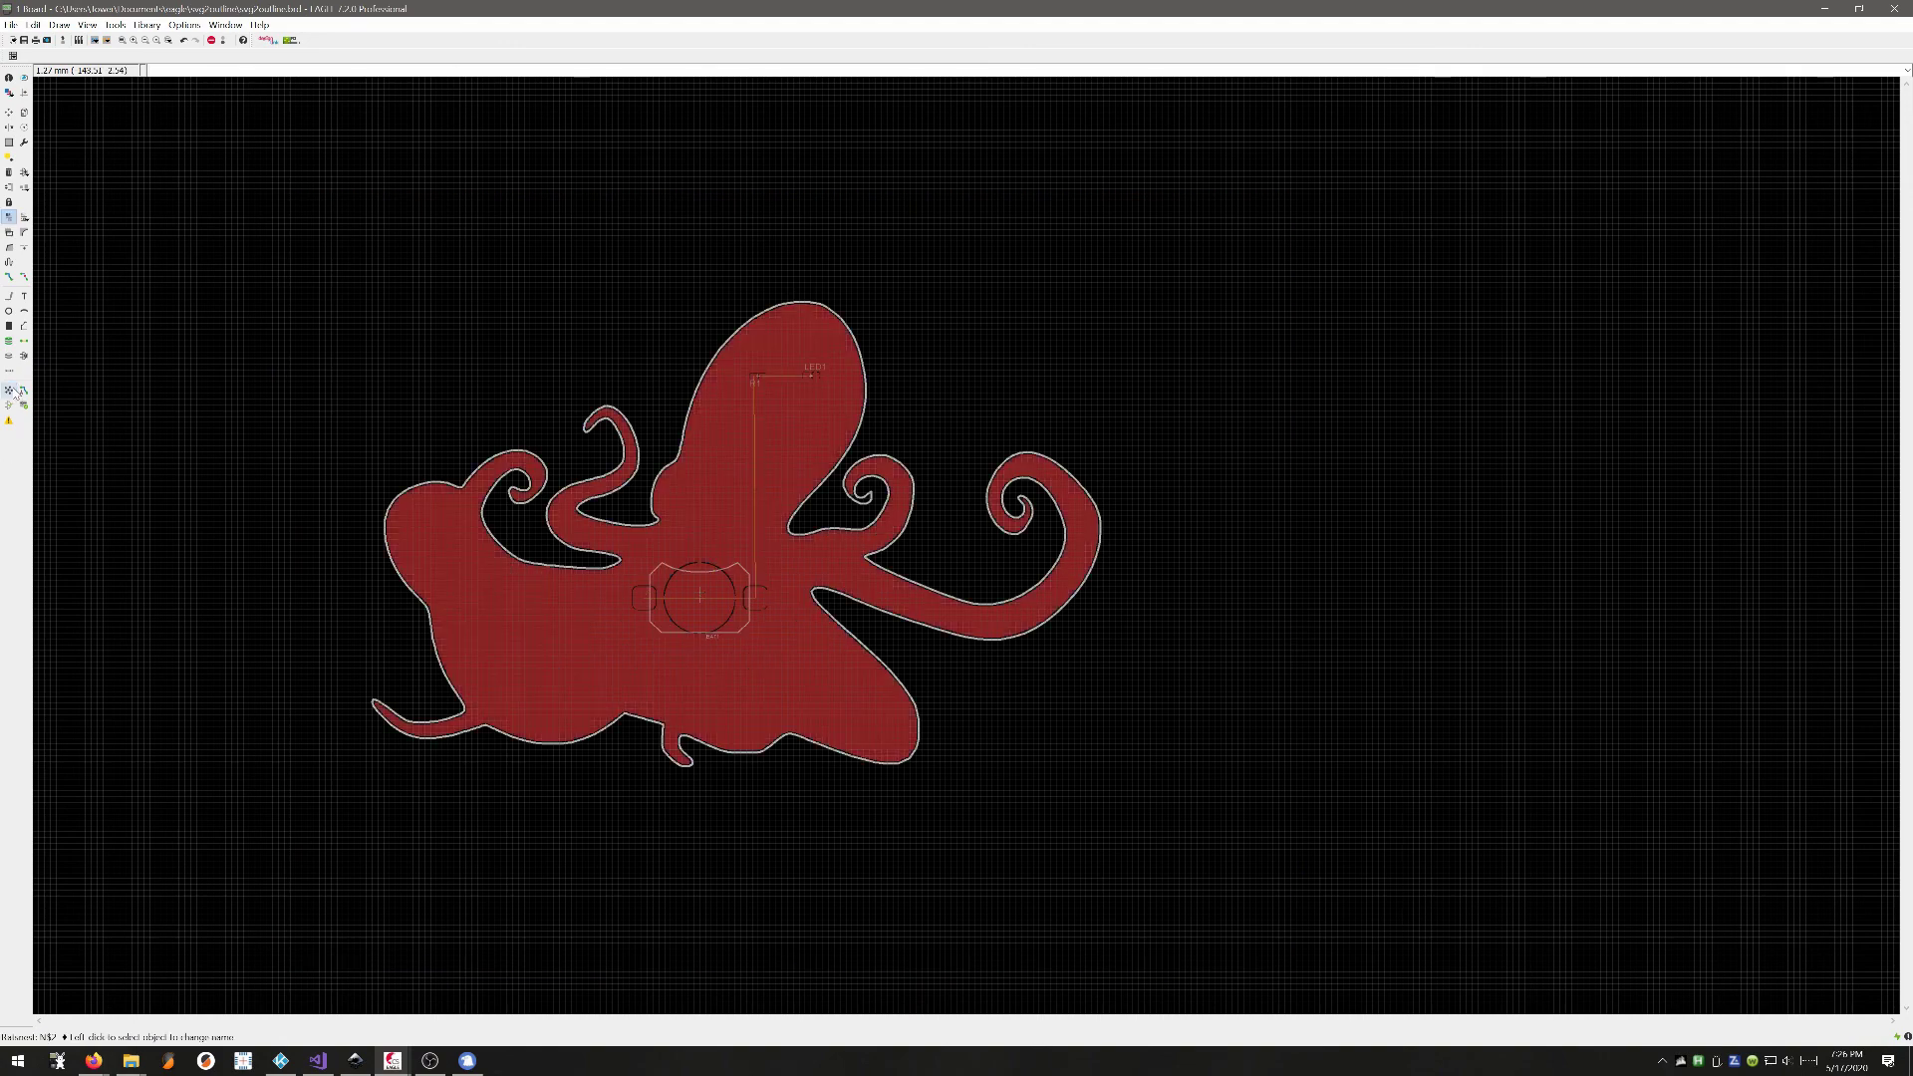
pyautogui.scroll(1, 692, 591)
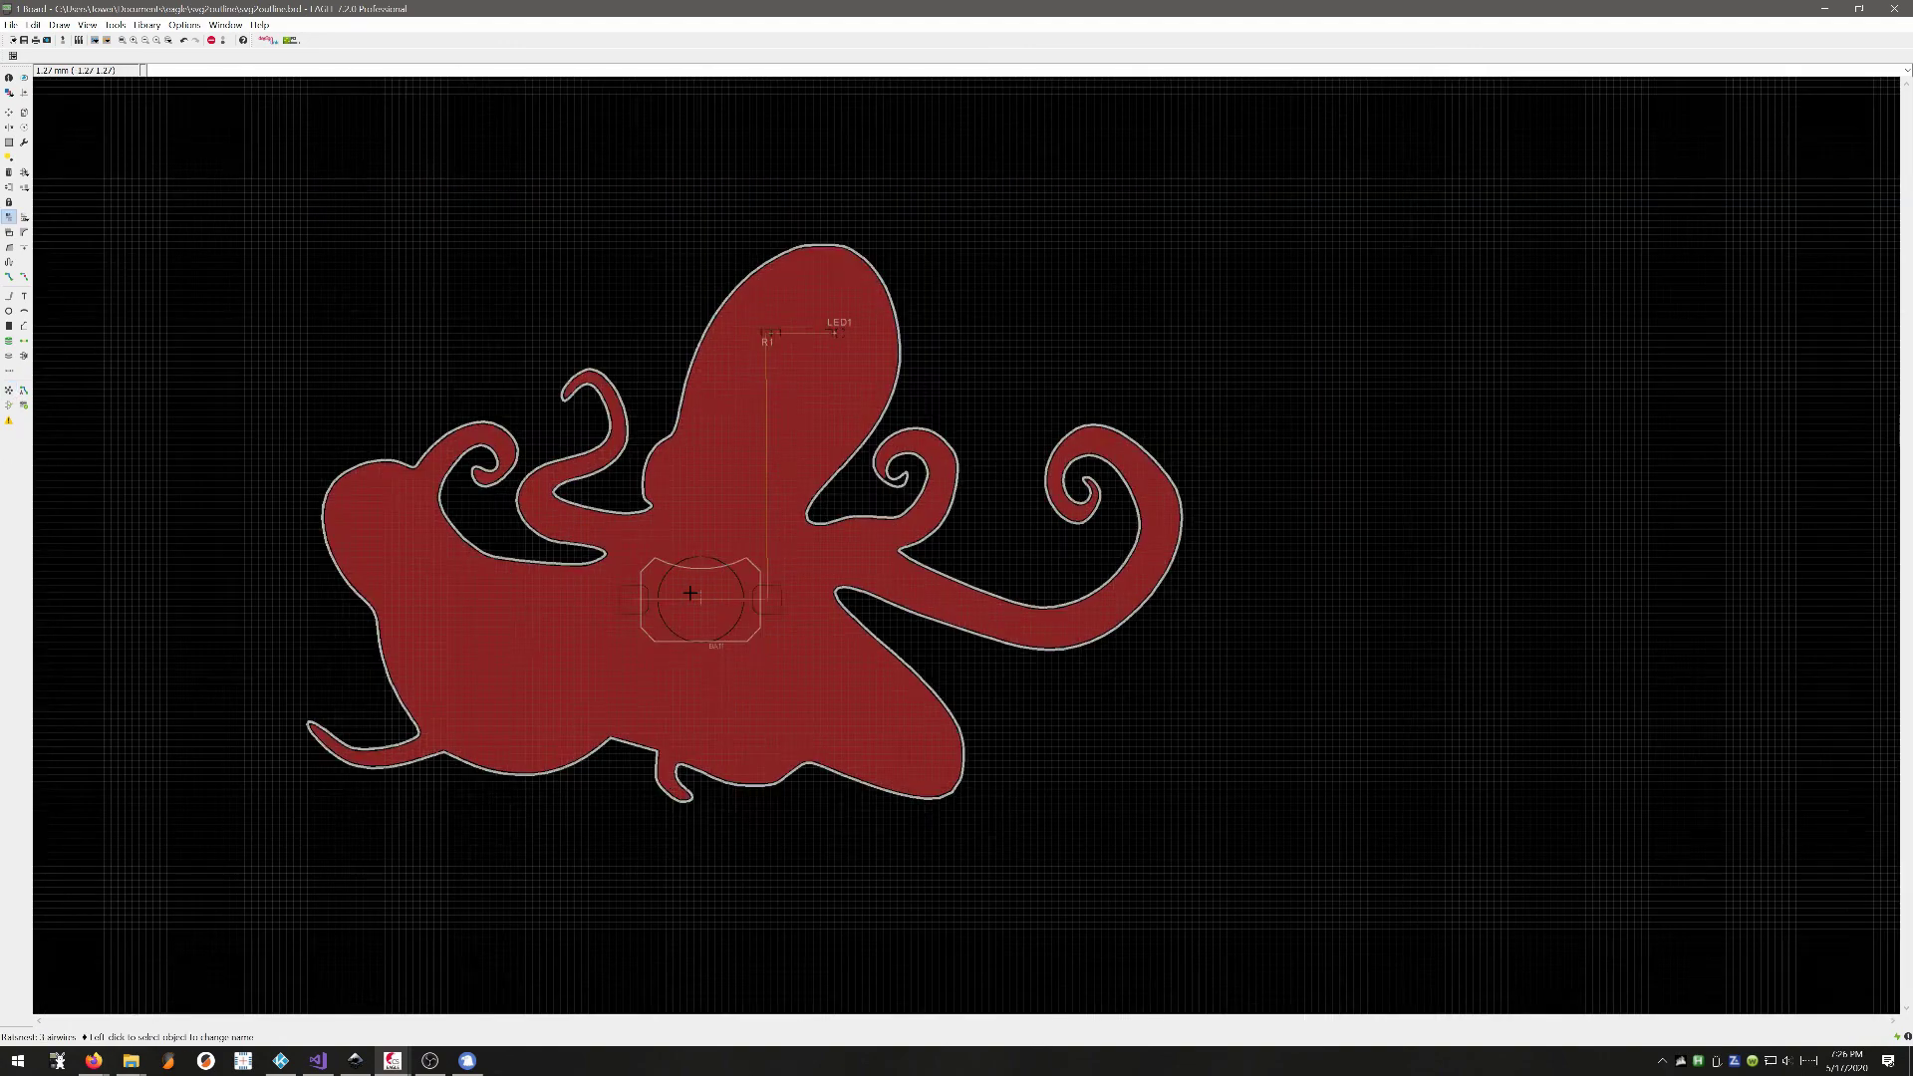
pyautogui.scroll(2, 692, 592)
pyautogui.scroll(2, 689, 592)
pyautogui.scroll(-2, 830, 891)
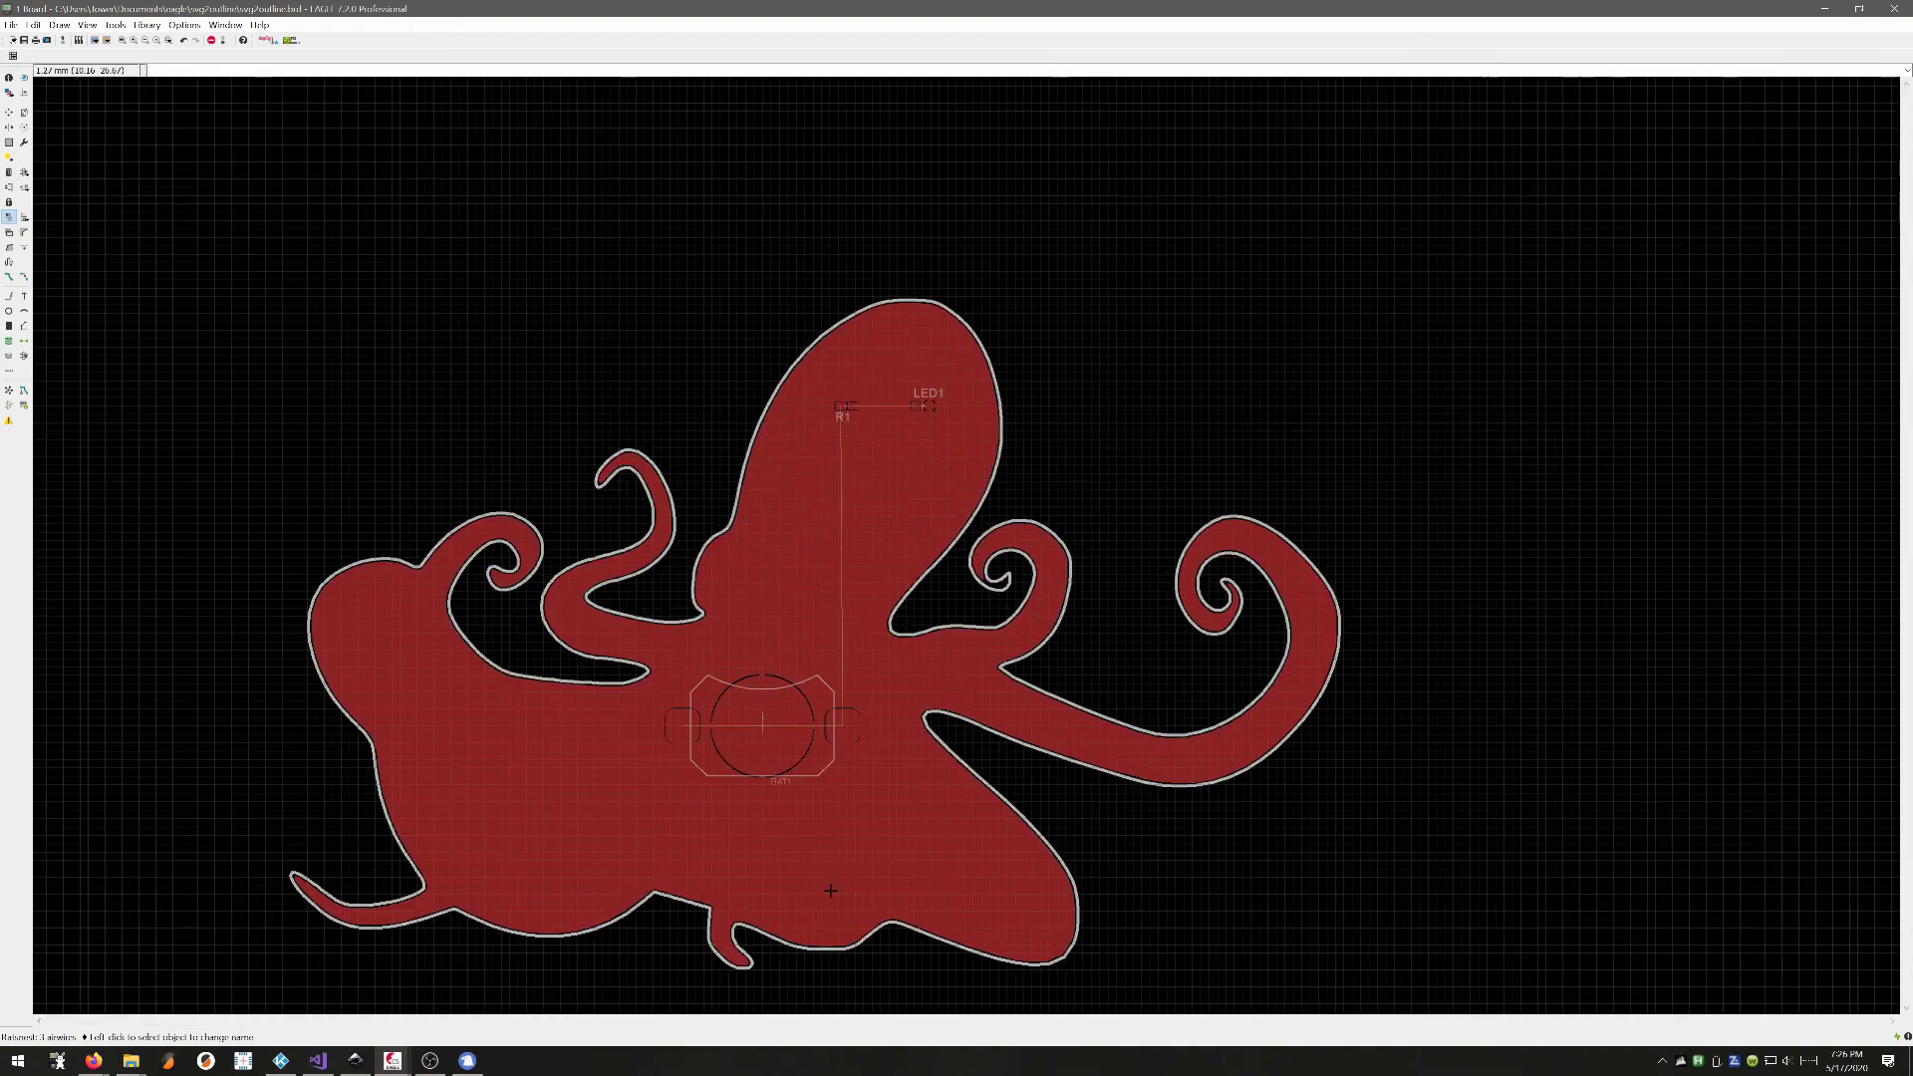
pyautogui.scroll(4, 954, 418)
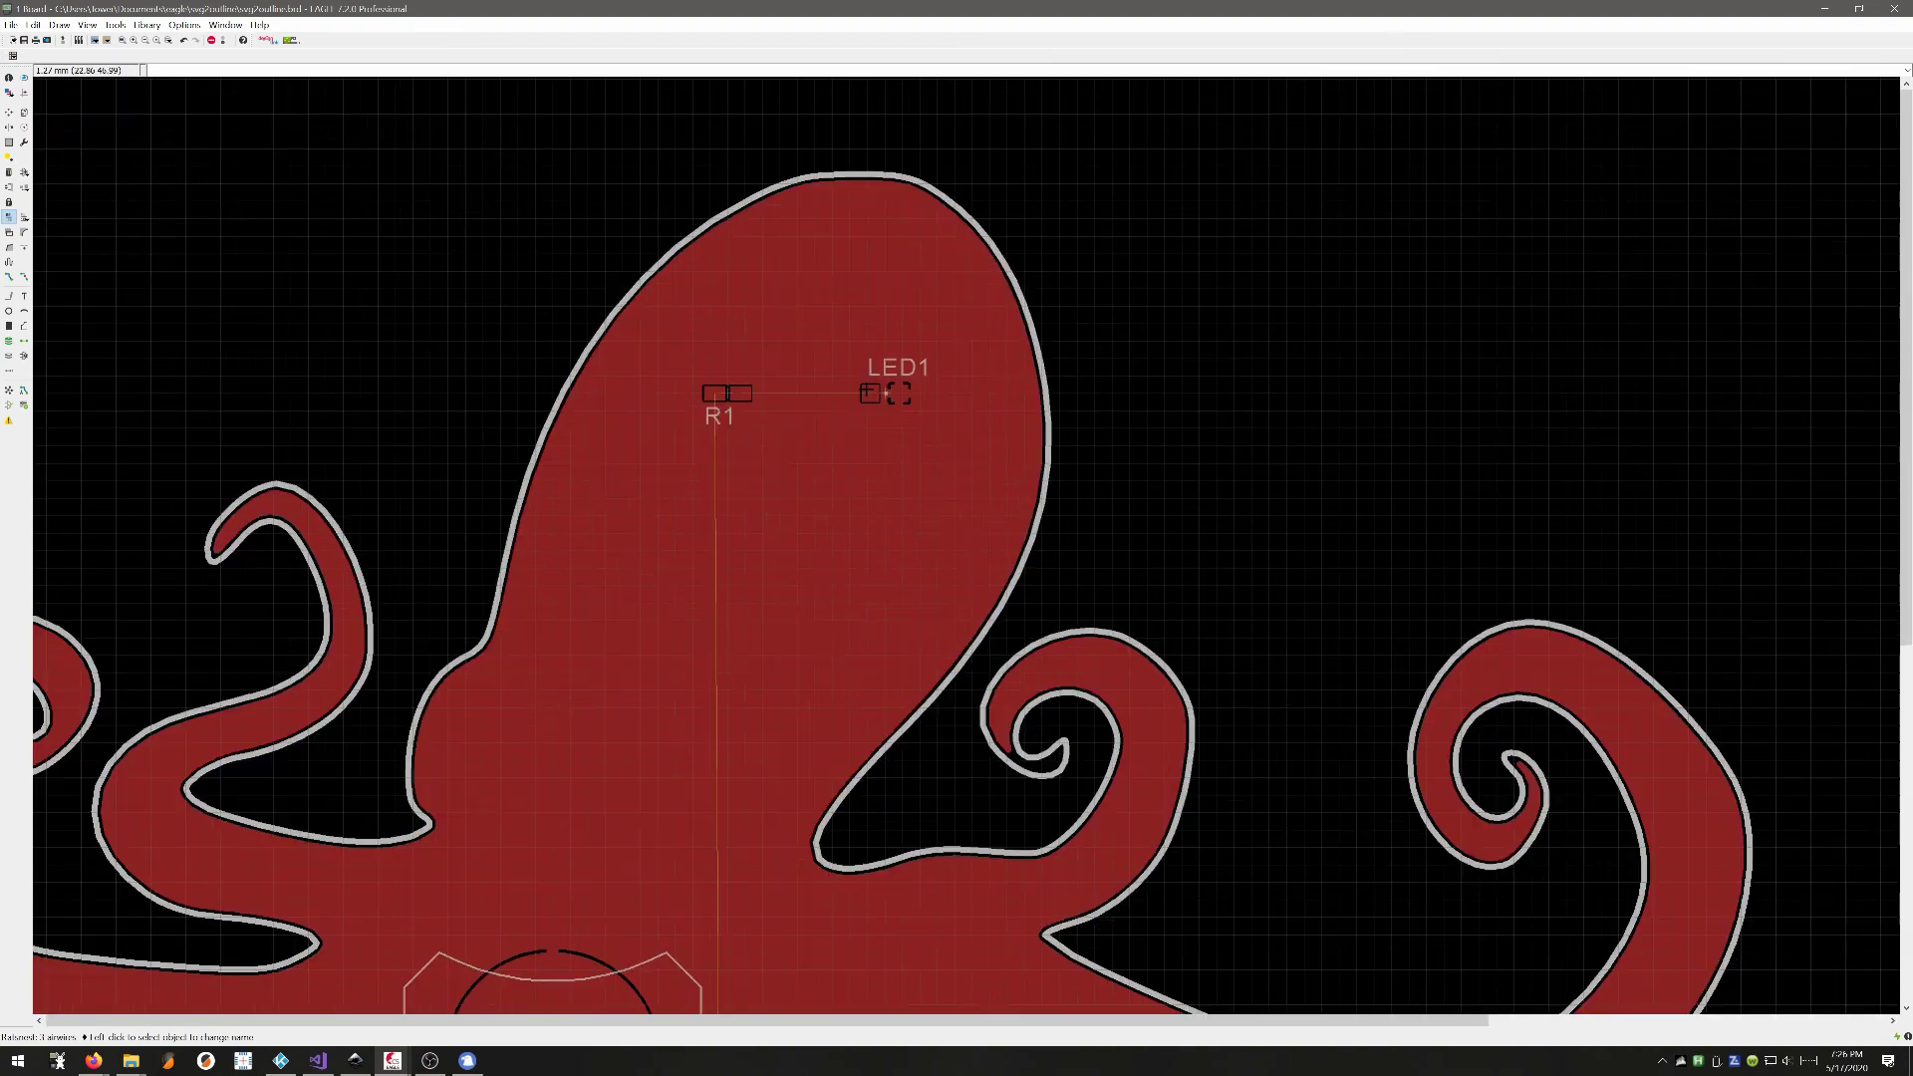
pyautogui.scroll(1, 926, 414)
pyautogui.scroll(2, 887, 418)
pyautogui.scroll(-4, 890, 411)
pyautogui.scroll(-2, 897, 381)
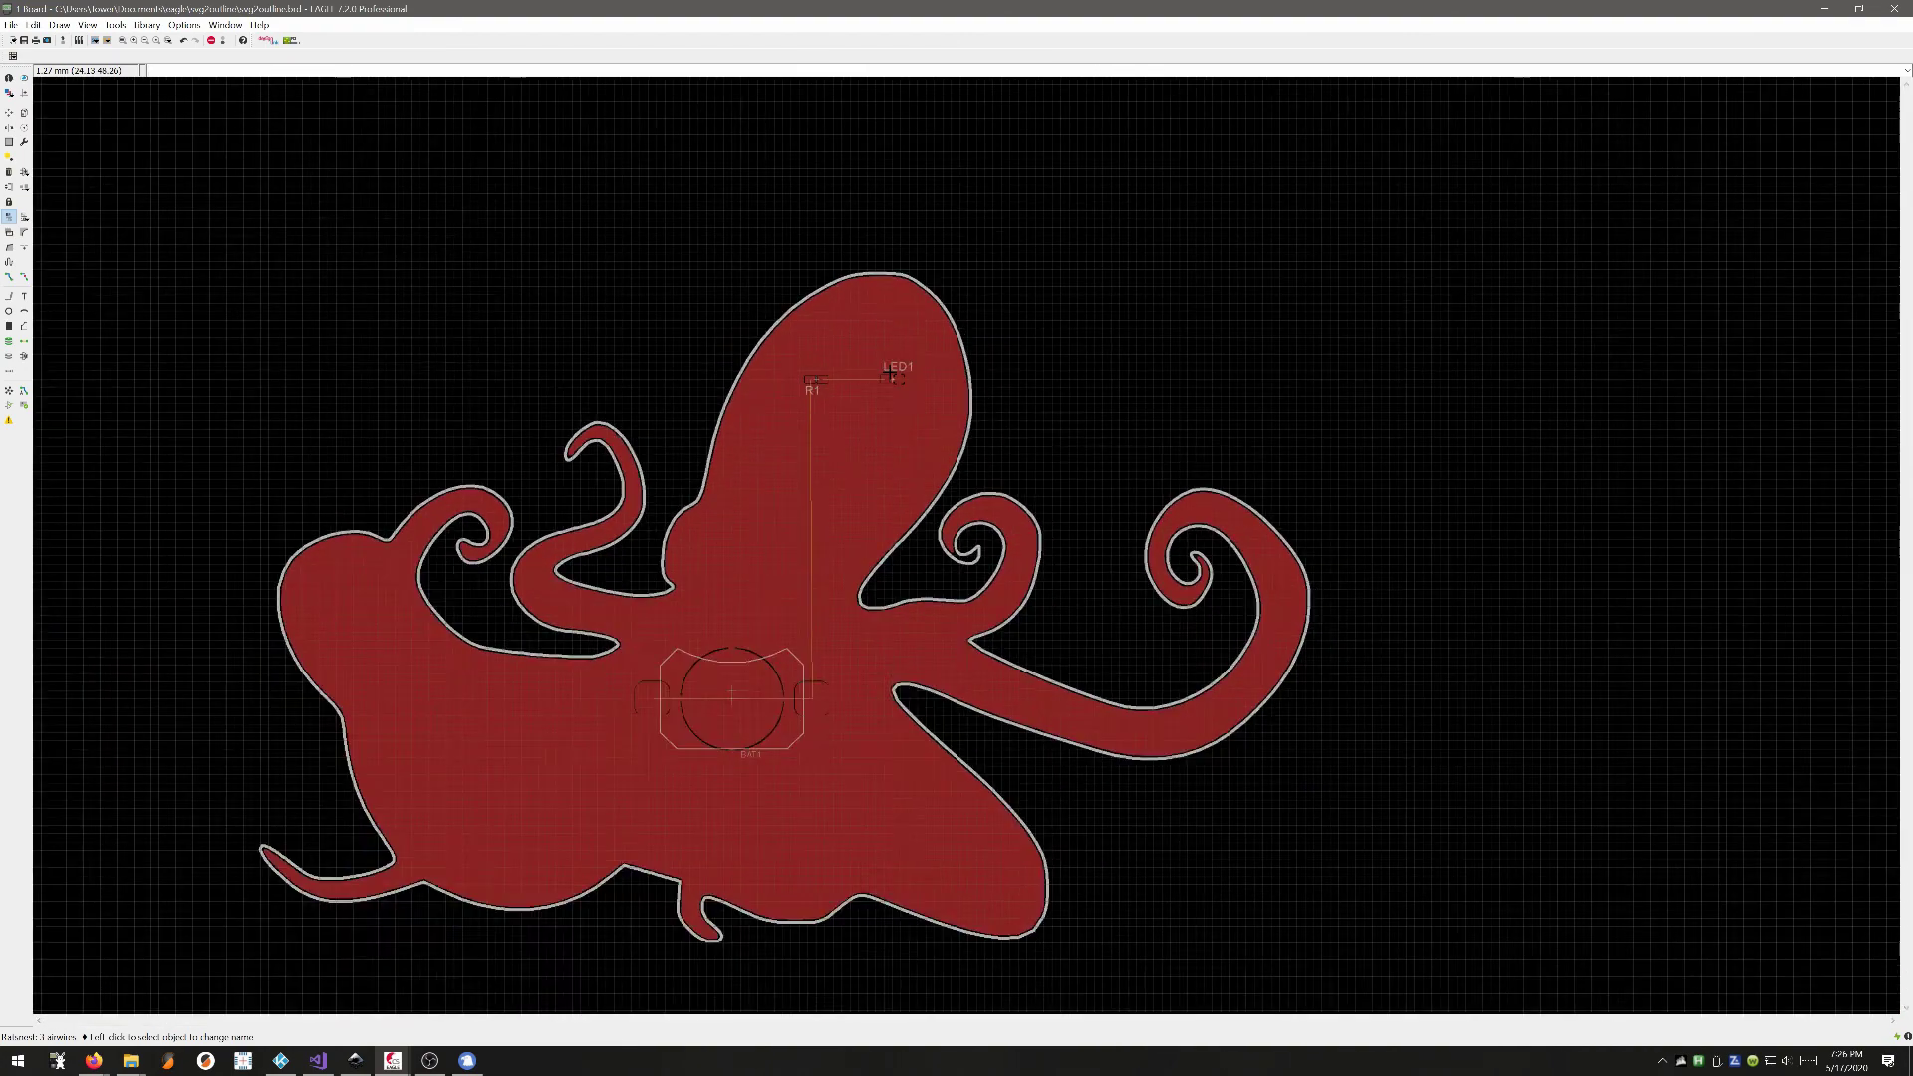